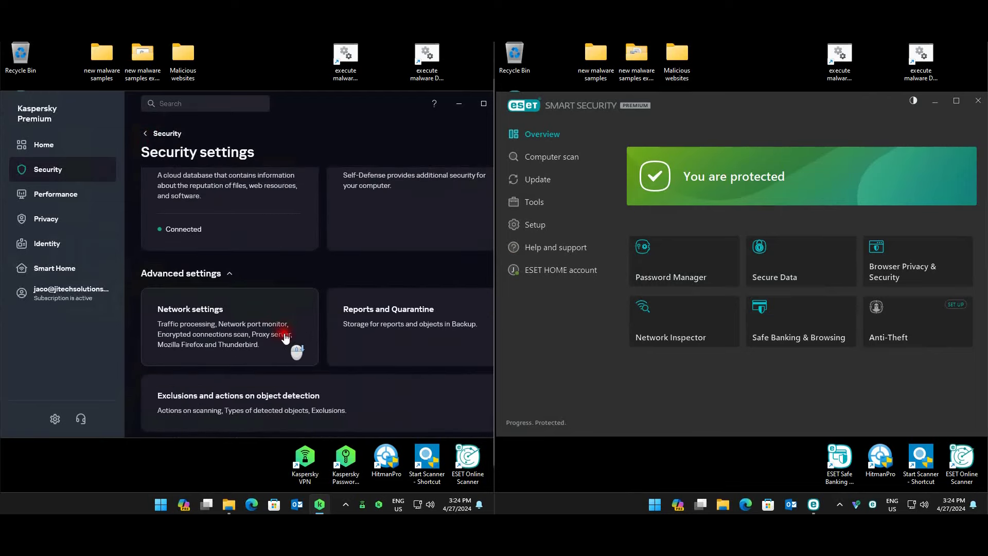
Leave Kaspersky's security settings and review the features on its Privacy page, from VPN through Ad-free digital life to Data Protection
left_click(167, 134)
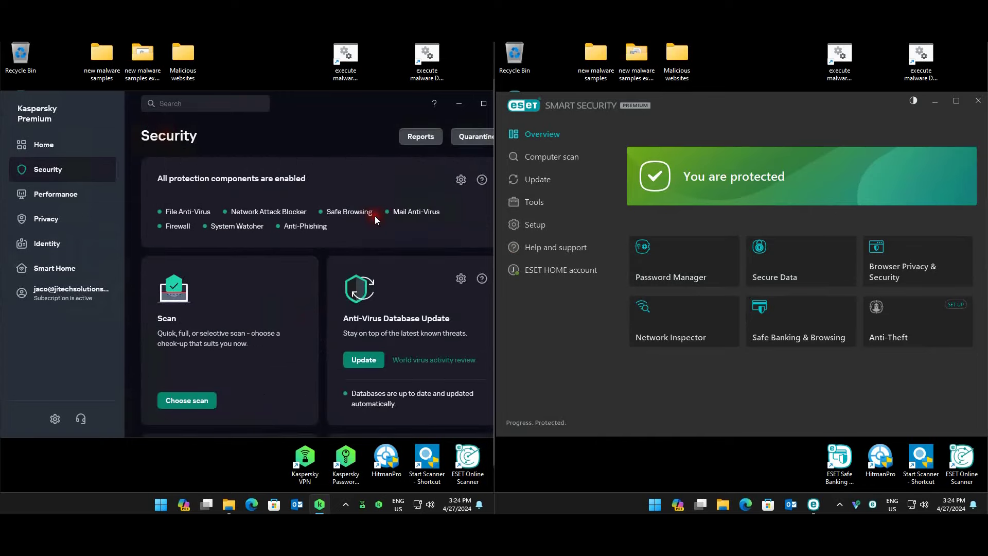
scroll(131, 240, "down", 3)
left_click(77, 216)
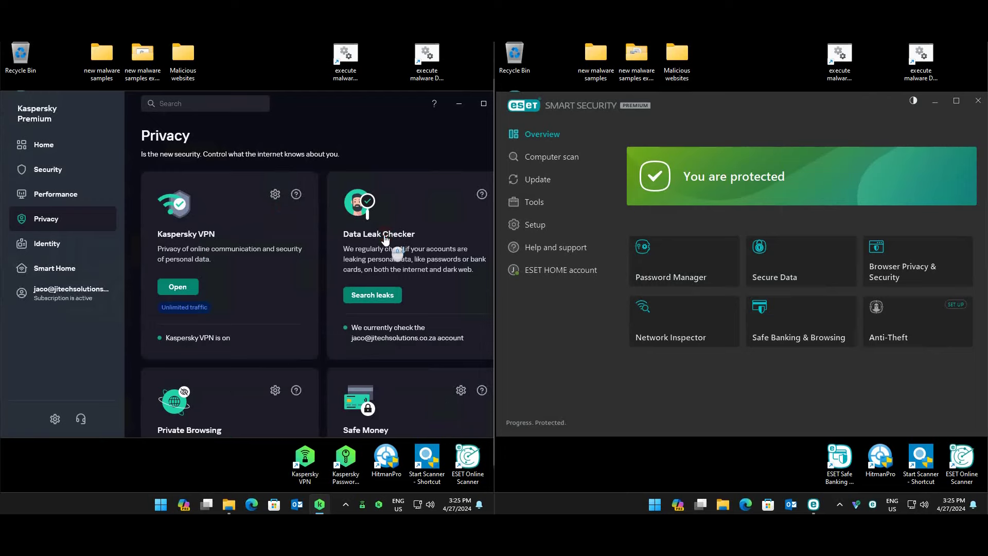
scroll(310, 288, "down", 3)
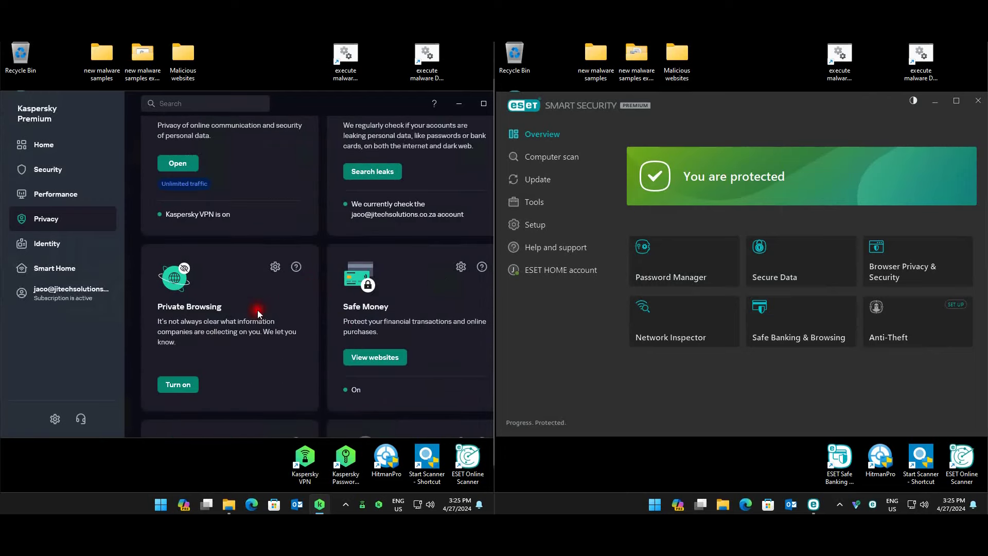
scroll(311, 268, "down", 5)
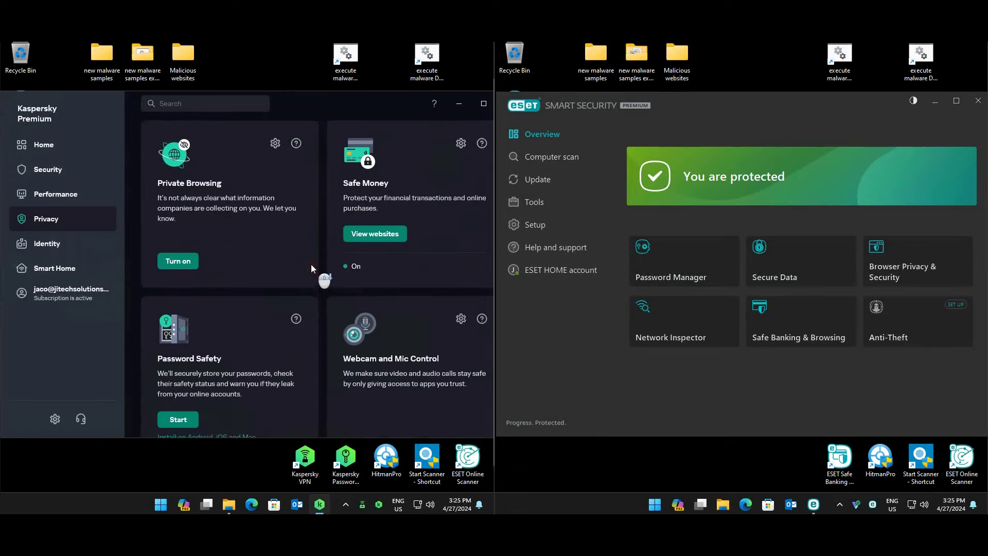
scroll(310, 264, "down", 3)
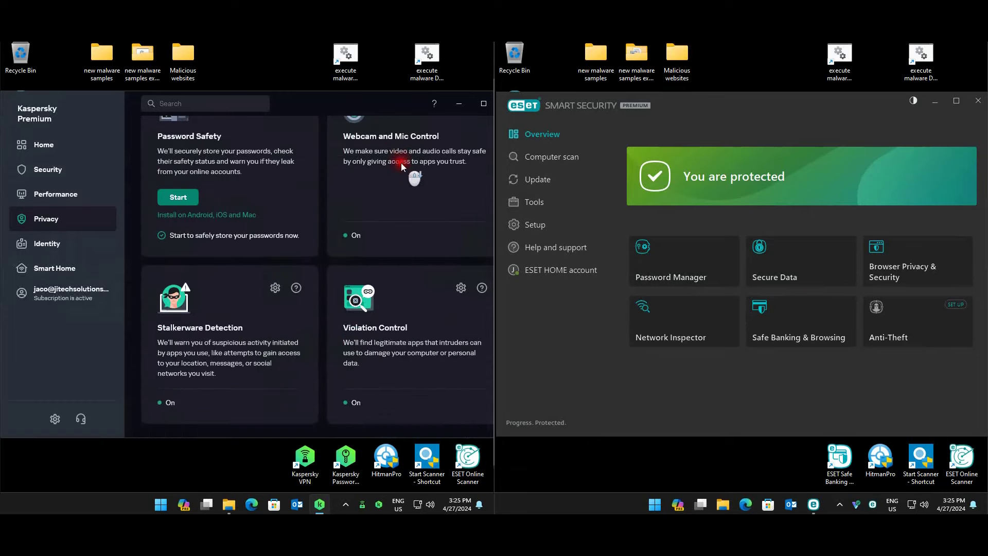
scroll(180, 333, "down", 1)
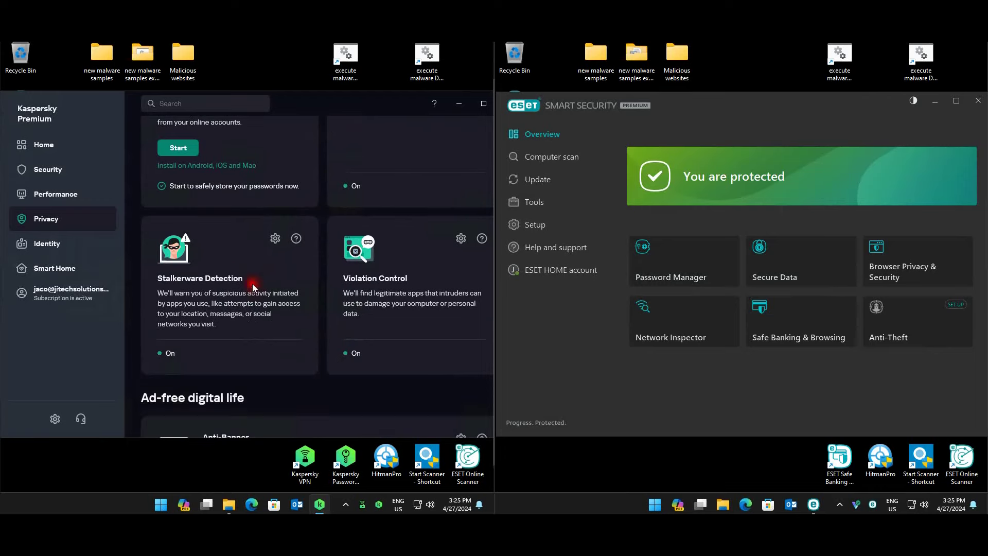
scroll(373, 298, "down", 4)
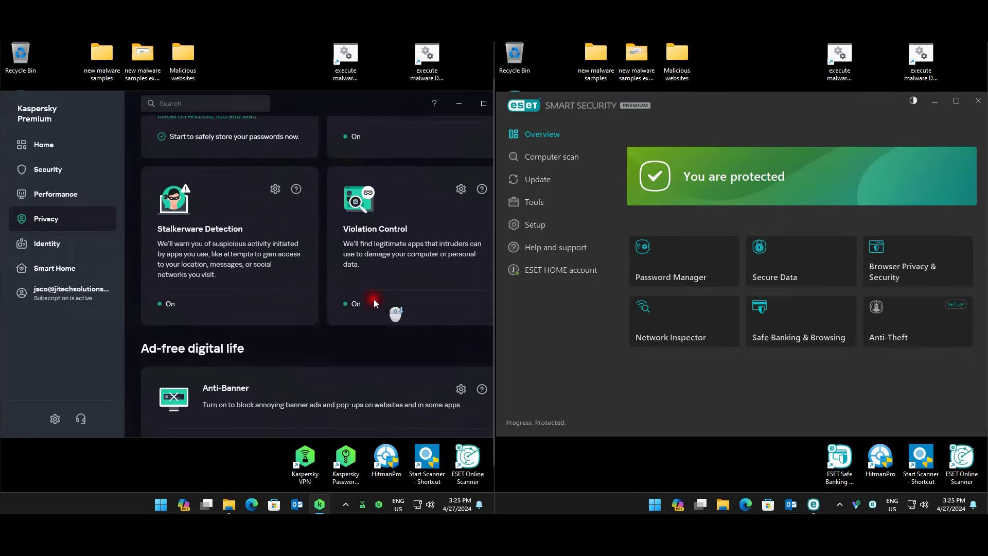
scroll(325, 319, "down", 2)
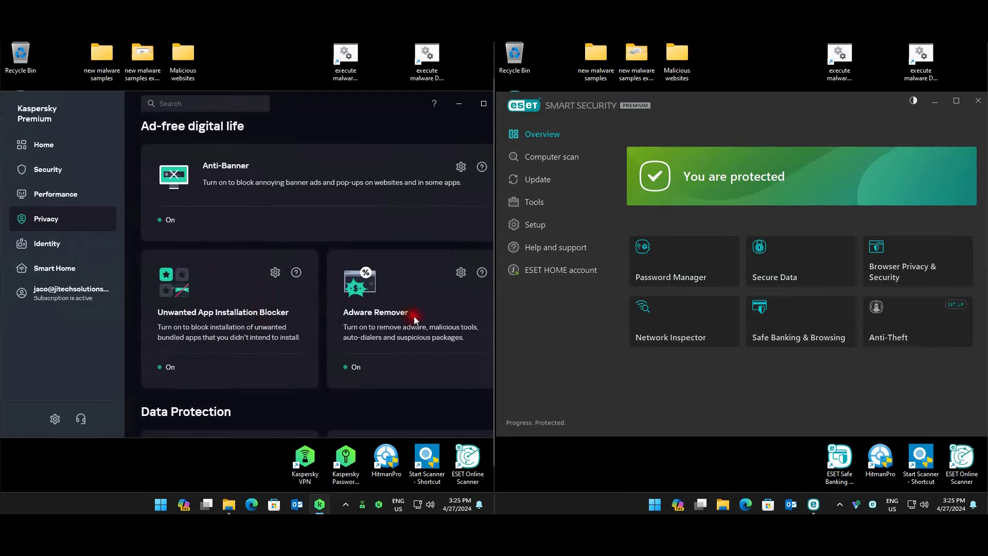
scroll(419, 304, "down", 7)
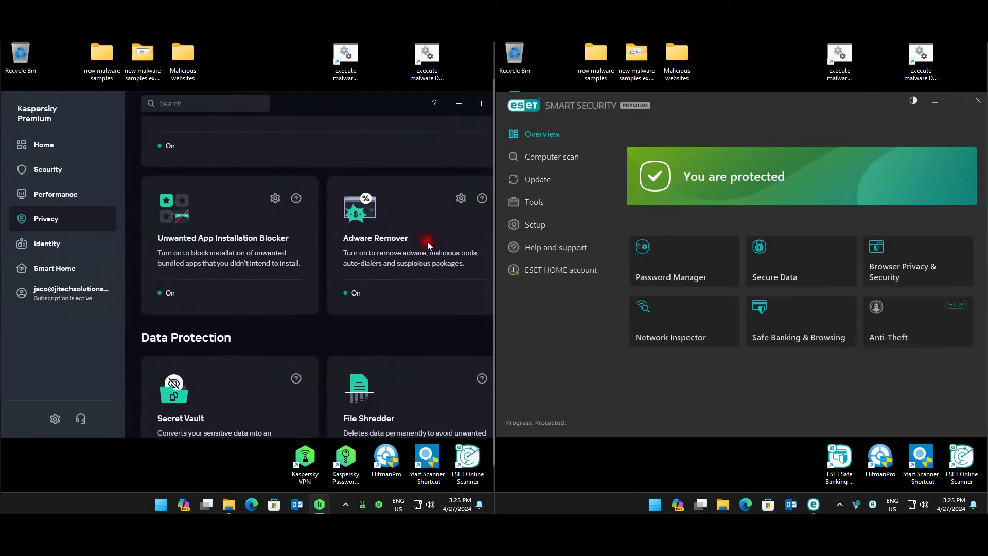
Review Kaspersky's Identity and Smart Home features and return to its home page
left_click(46, 244)
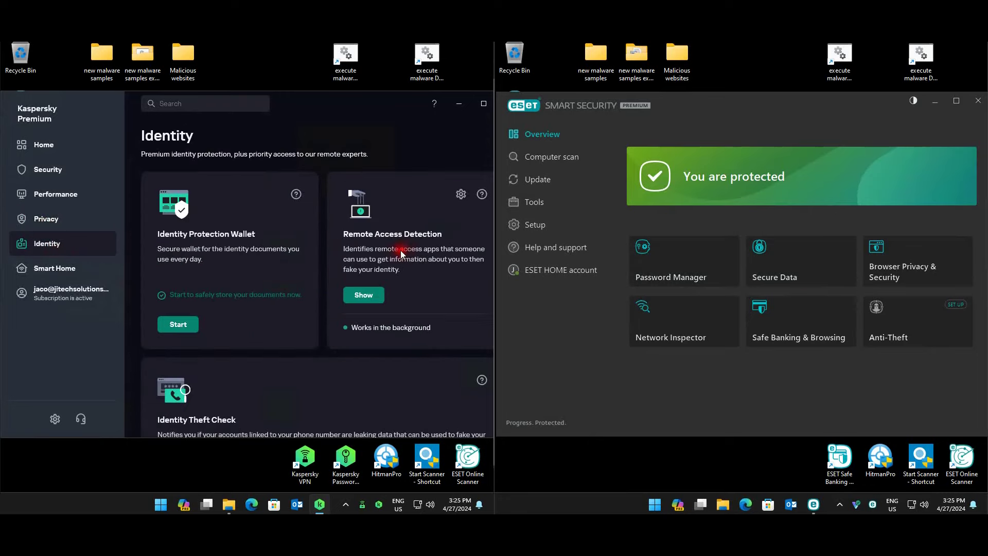
scroll(325, 273, "down", 5)
scroll(322, 276, "down", 2)
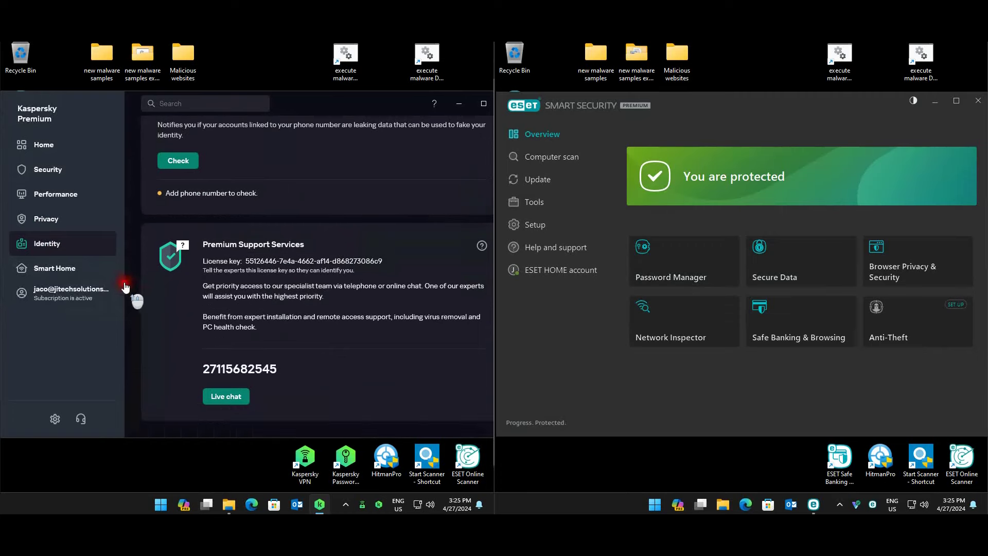
scroll(122, 278, "up", 1)
left_click(75, 244)
left_click(62, 268)
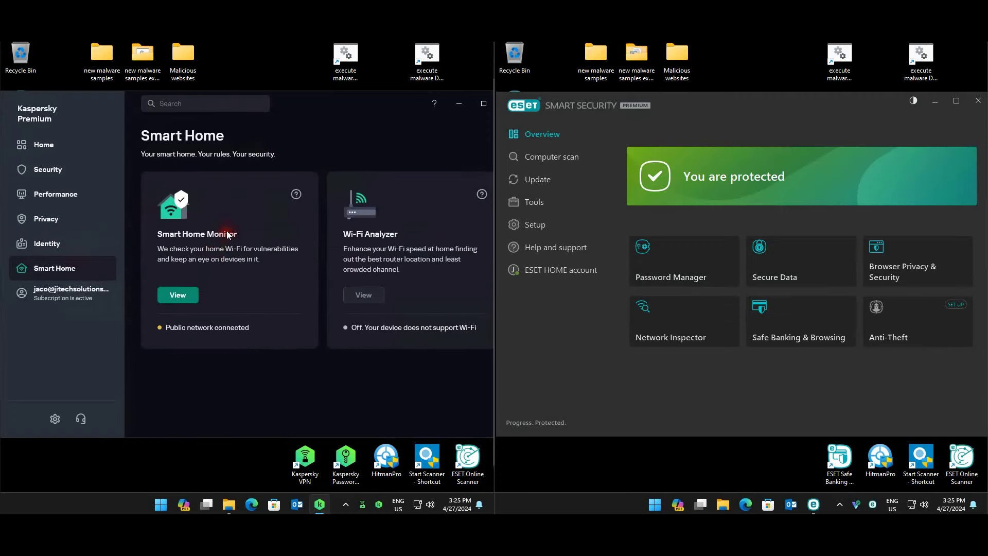
left_click(46, 145)
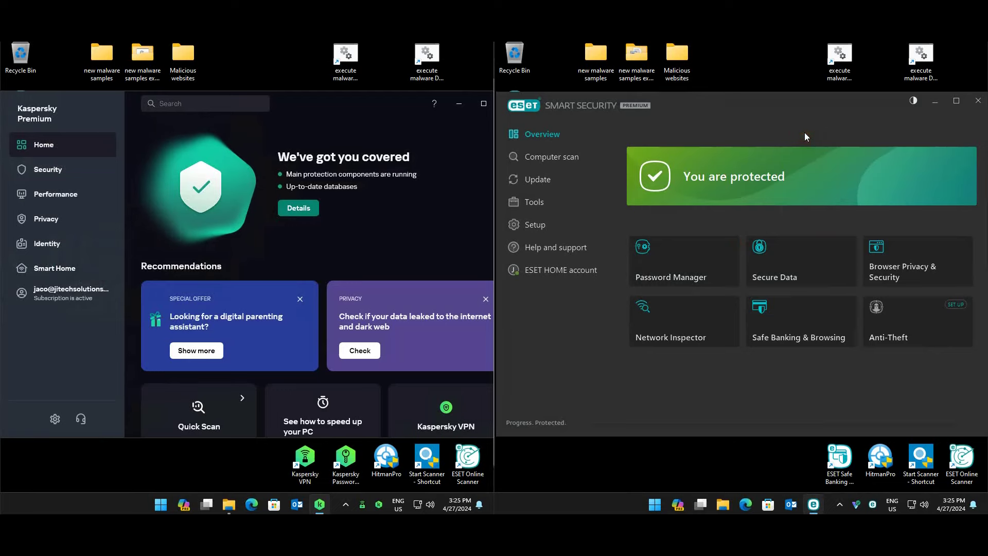
Switch to ESET Smart Security and review the advanced setup for the detection engine and cloud-based protection, including ESET LiveGuard
key("F5")
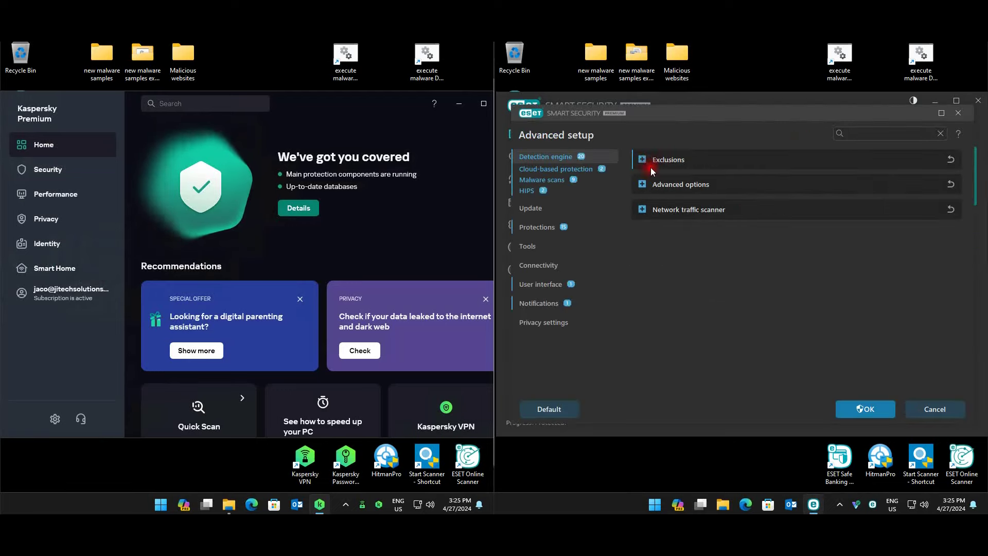
left_click(658, 185)
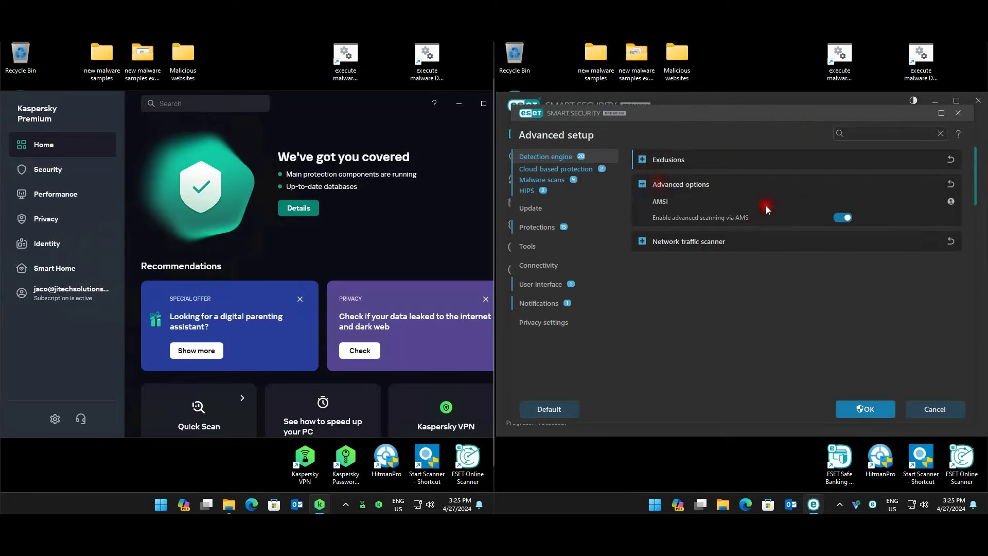
left_click(706, 246)
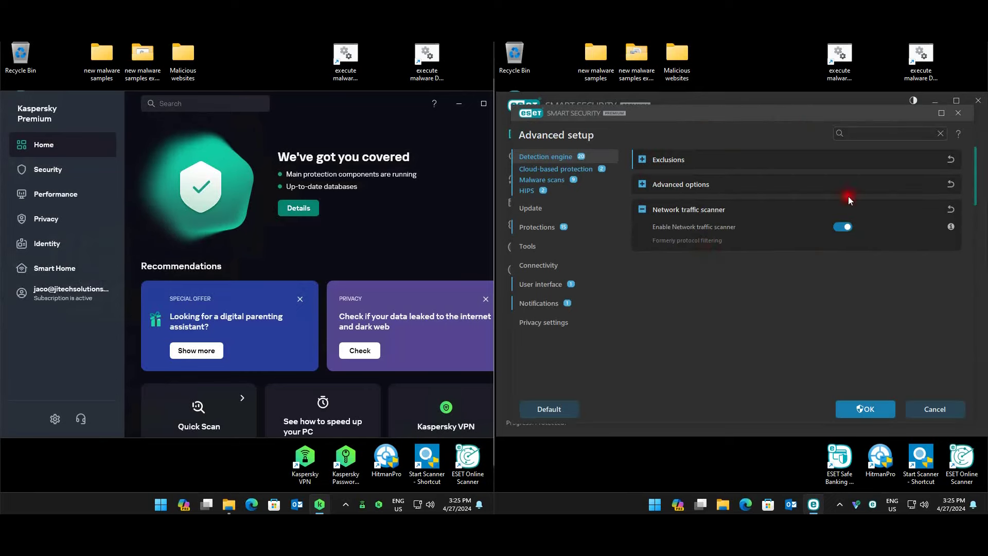
left_click(547, 173)
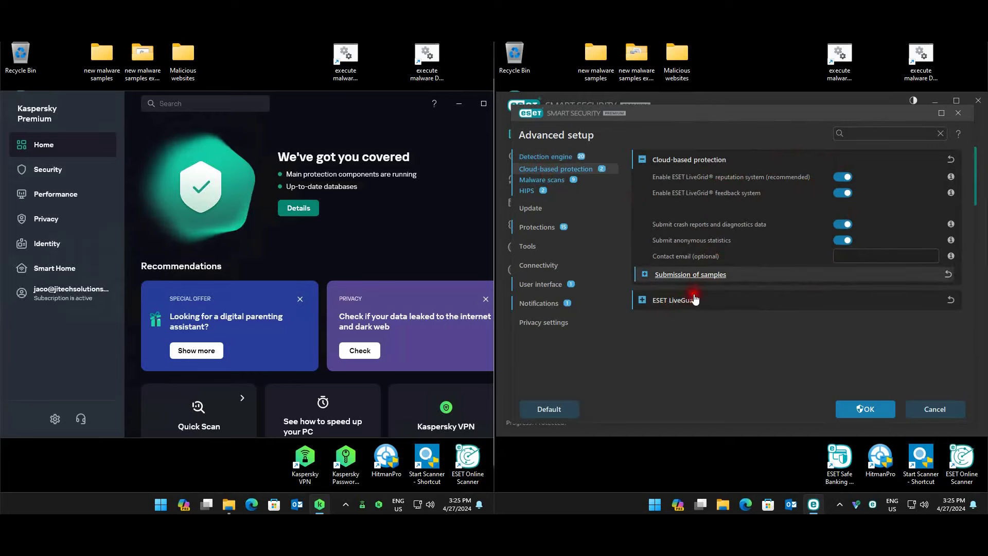
left_click(674, 304)
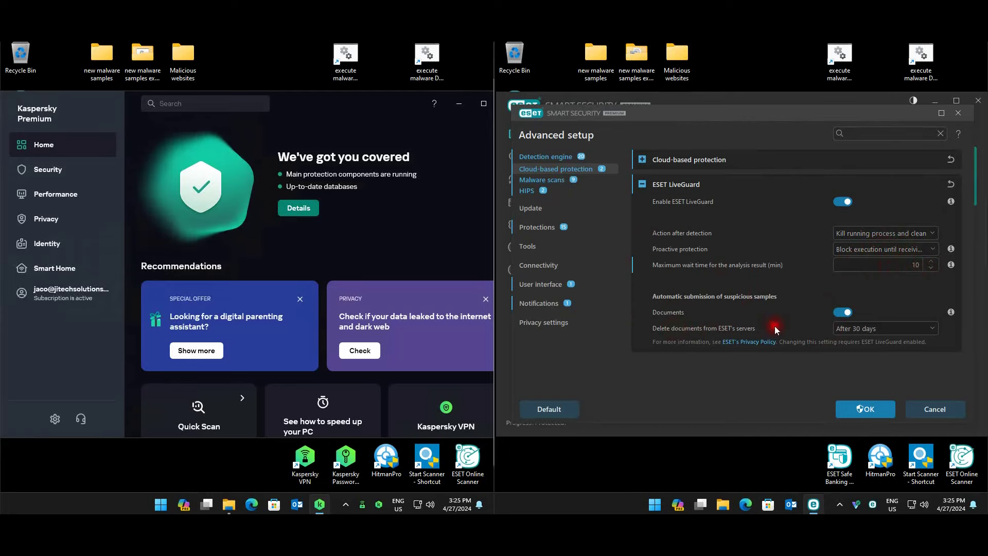
Inspect the scan targets of the In-depth scan profile under malware scans and close them without changes
left_click(566, 180)
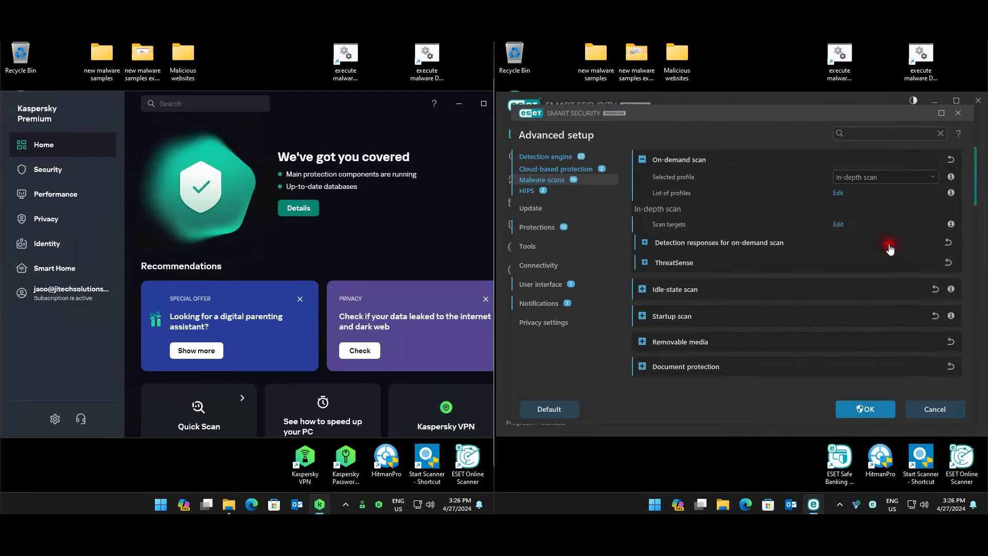
left_click(838, 224)
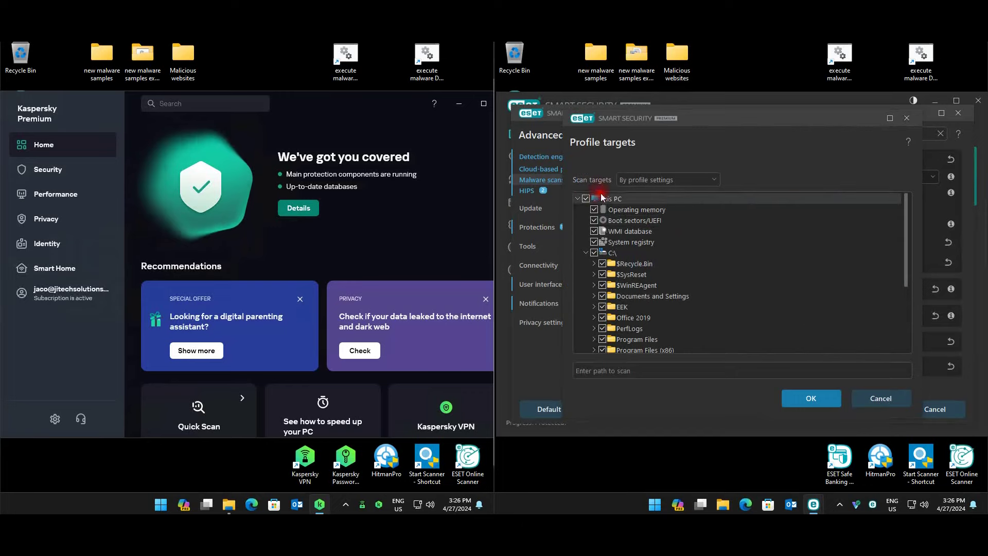
left_click_drag(907, 219, 910, 330)
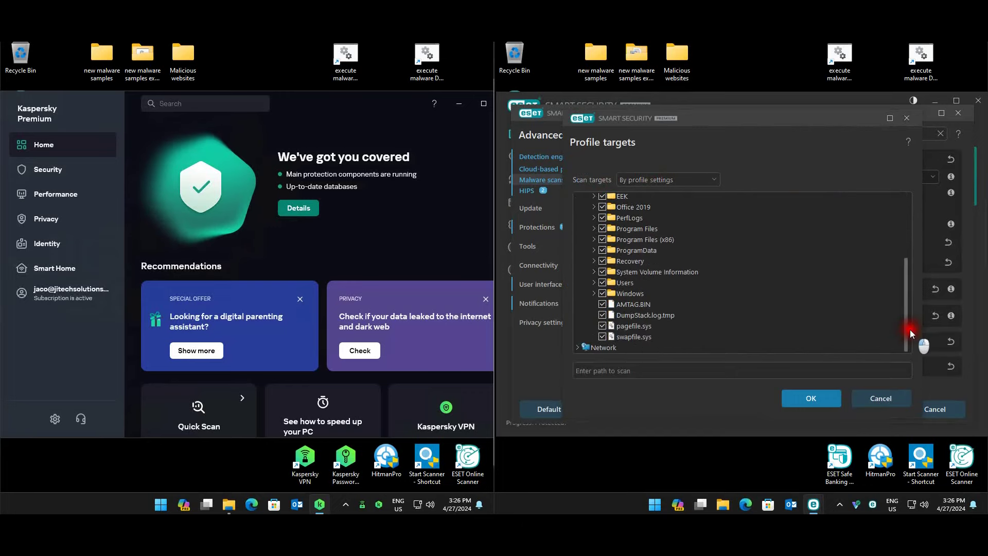
left_click(875, 398)
Examine the on-demand scan's detection responses and its ThreatSense objects, scan options, cleaning level and other settings
left_click(684, 240)
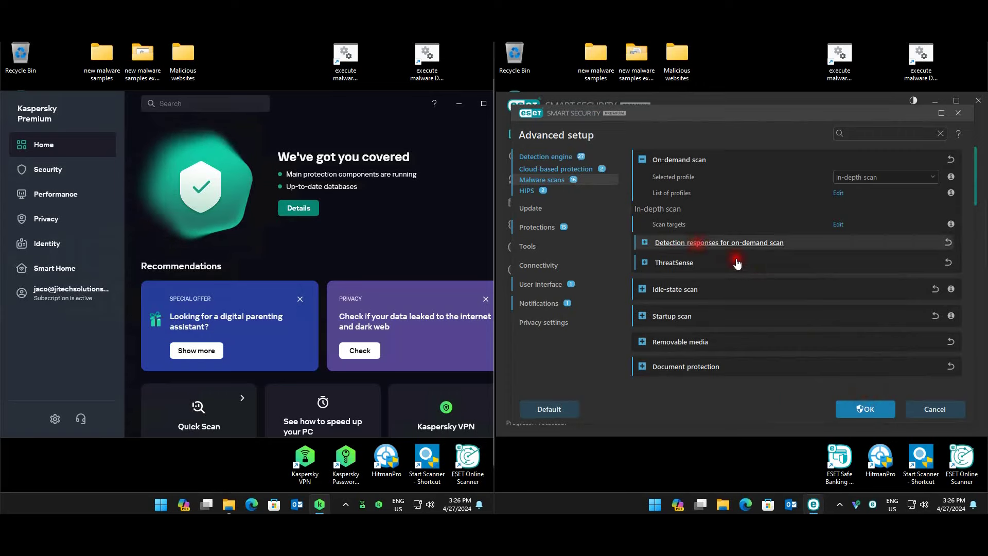
scroll(830, 227, "down", 6)
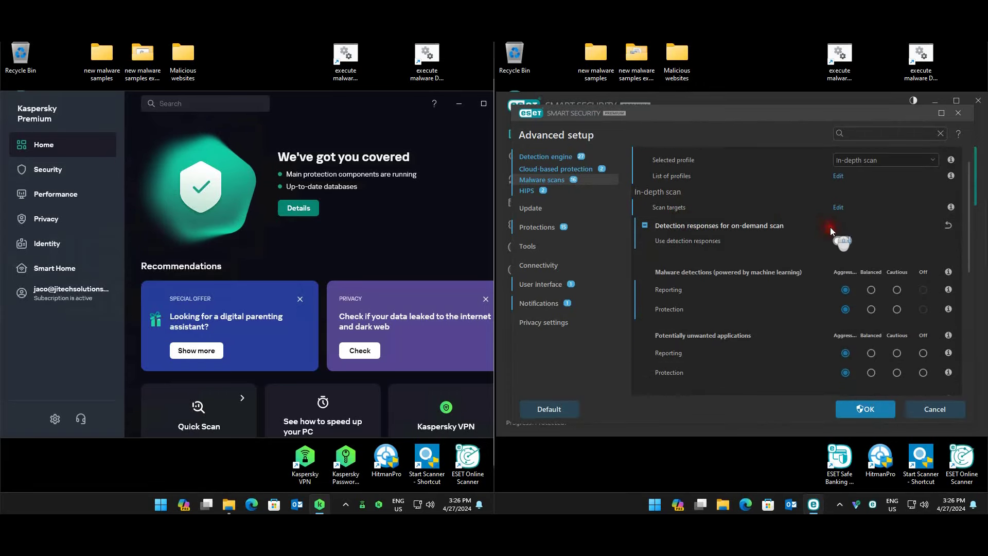
left_click(665, 280)
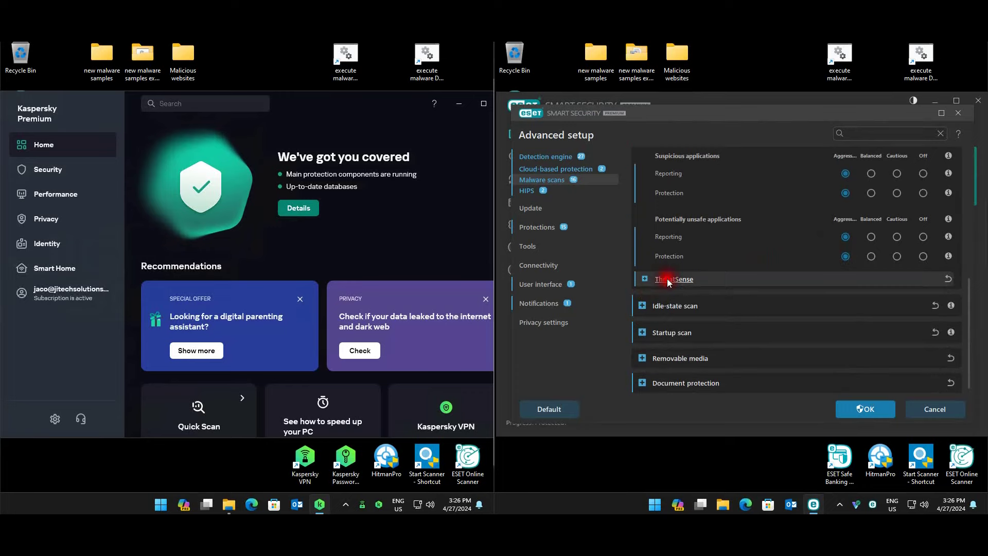
scroll(841, 207, "down", 5)
scroll(805, 222, "up", 5)
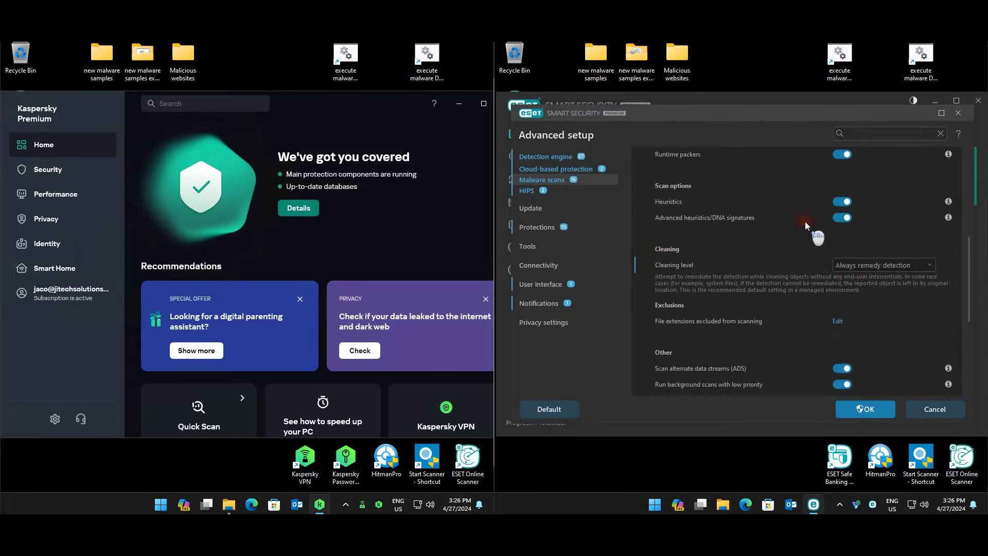
scroll(721, 203, "up", 2)
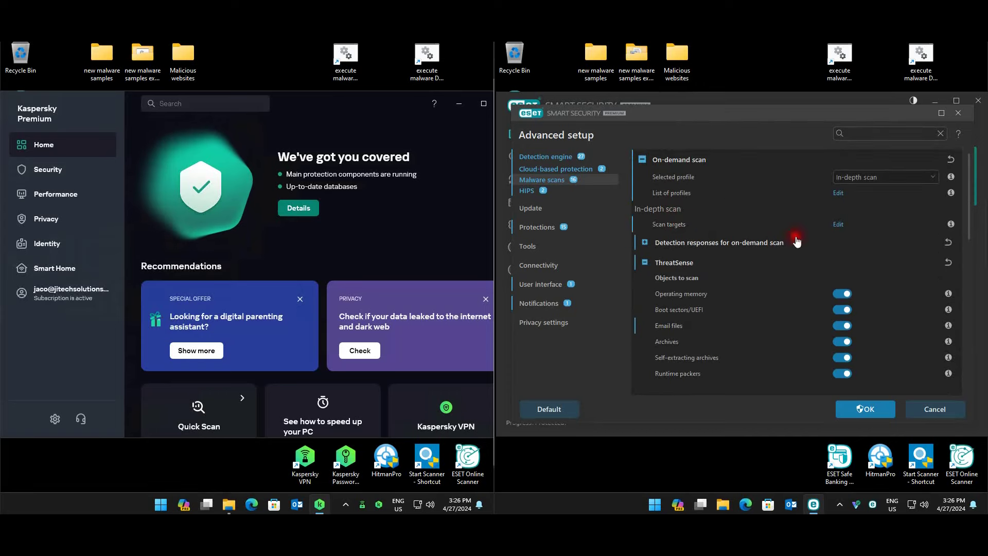
scroll(752, 316, "down", 4)
scroll(748, 317, "down", 2)
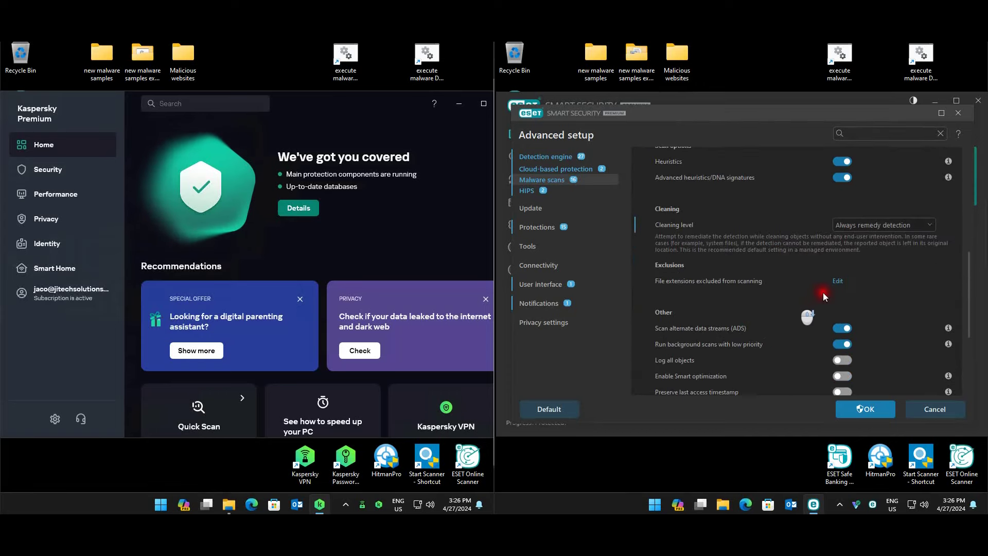
scroll(758, 284, "down", 3)
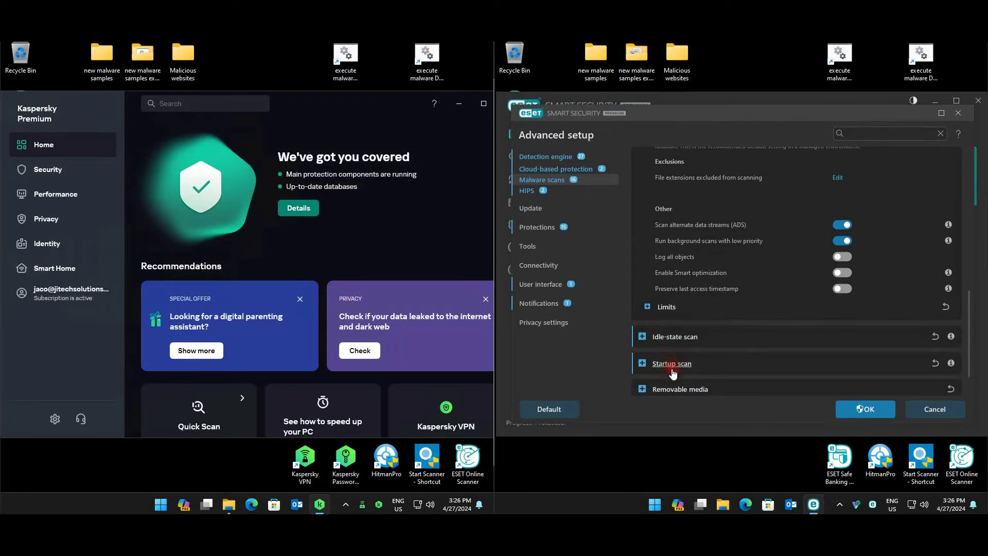
Examine the Document protection settings and their ThreatSense options within malware scans
scroll(707, 378, "down", 1)
left_click(695, 381)
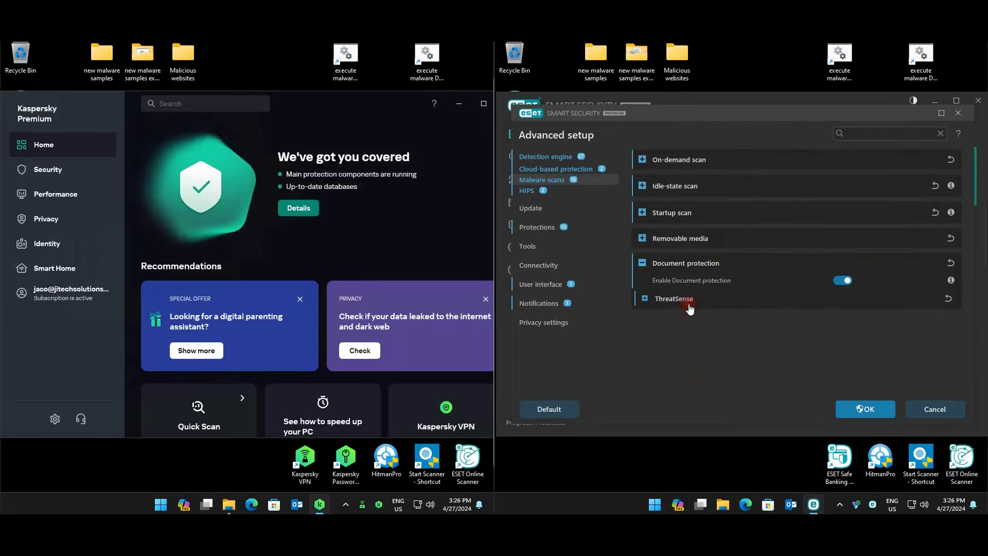
left_click(743, 301)
scroll(772, 308, "down", 3)
scroll(761, 305, "down", 5)
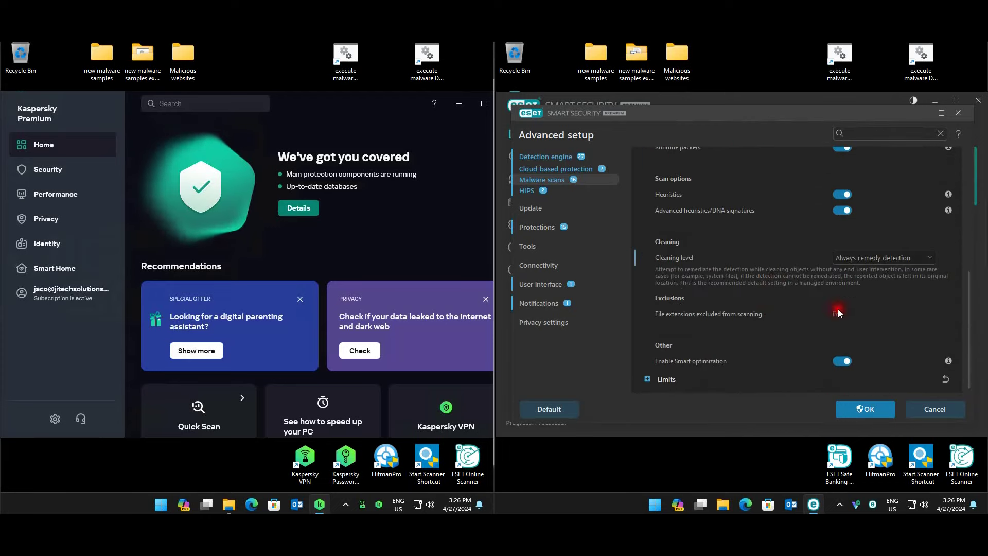
scroll(805, 221, "up", 6)
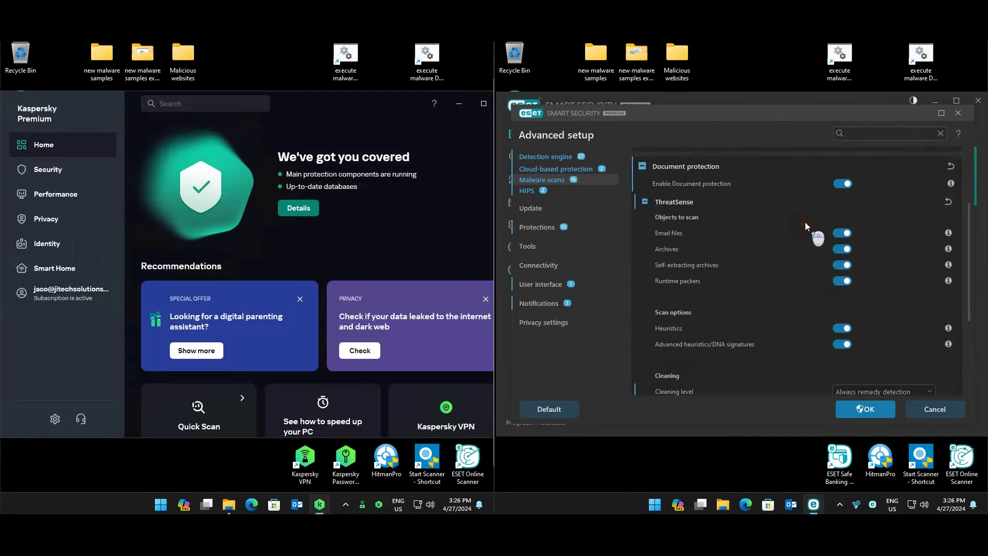
Review the HIPS settings, including Deep Behavioral Inspection, Ransomware Shield, filtering mode and the advanced options
left_click(527, 190)
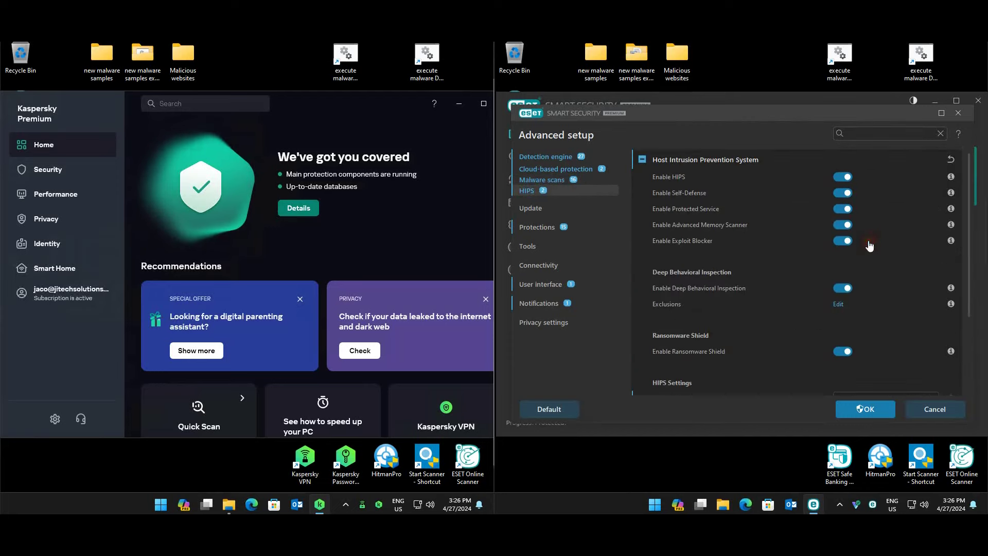
scroll(788, 236, "down", 3)
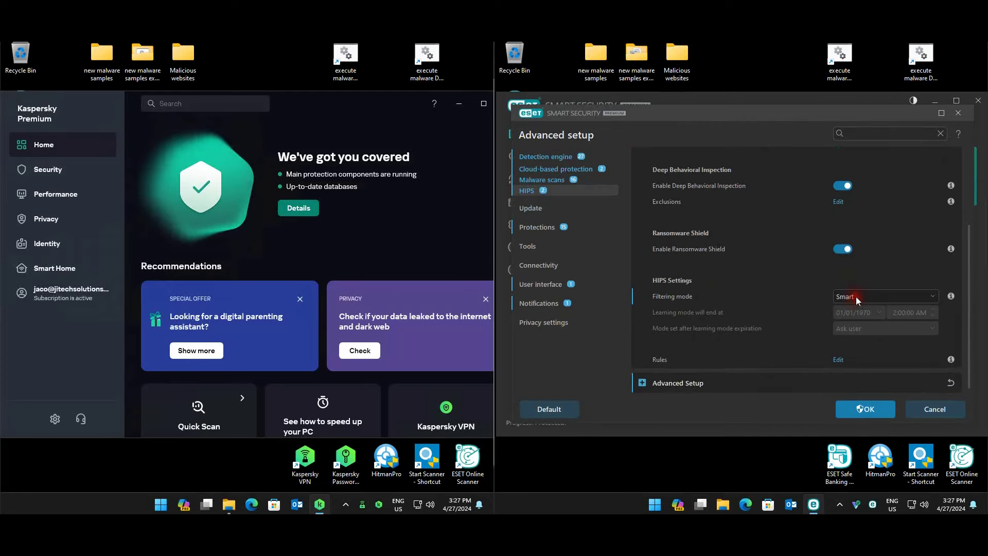
left_click(686, 383)
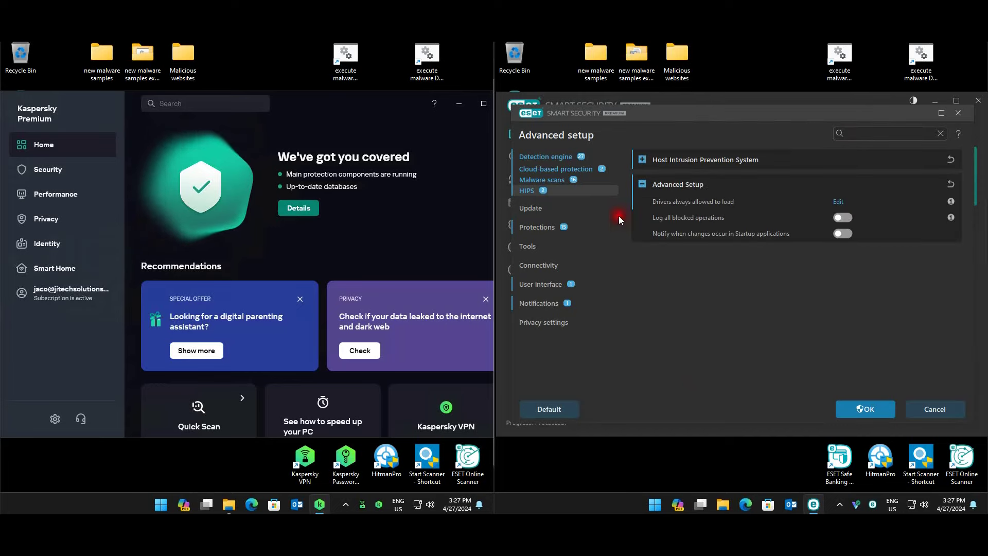
Review the Detection responses under Protections and the Real-time file system protection settings, including ThreatSense and its additional parameters
left_click(548, 227)
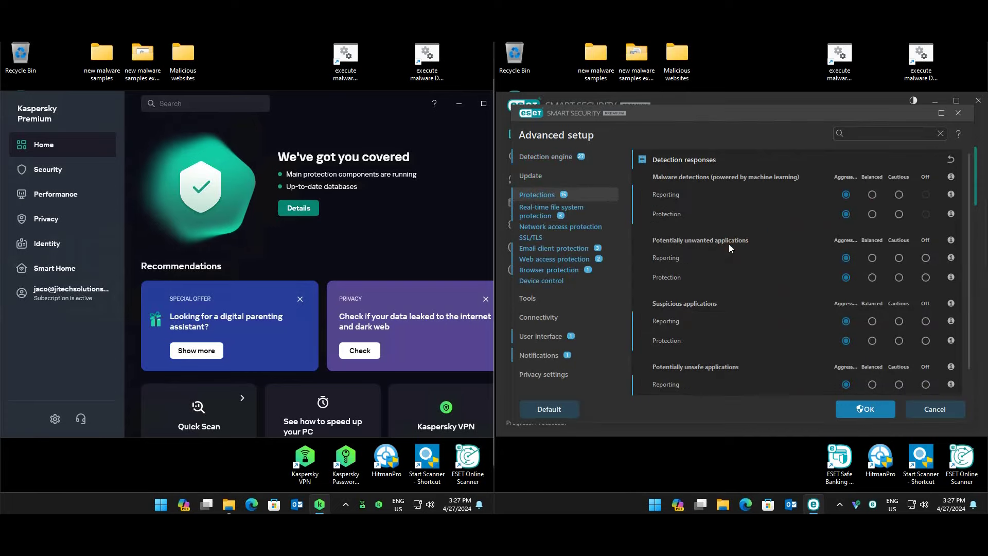
scroll(849, 198, "down", 1)
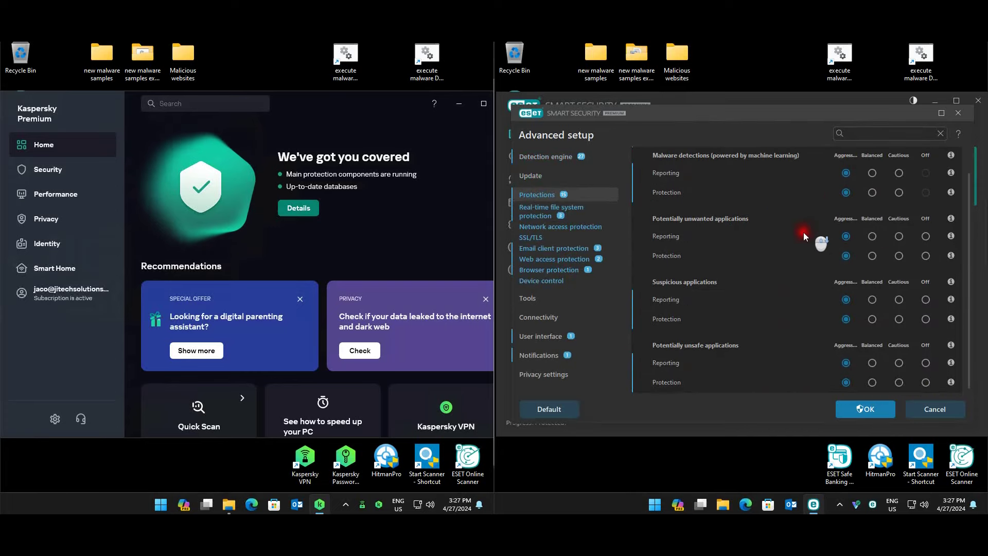
left_click(577, 211)
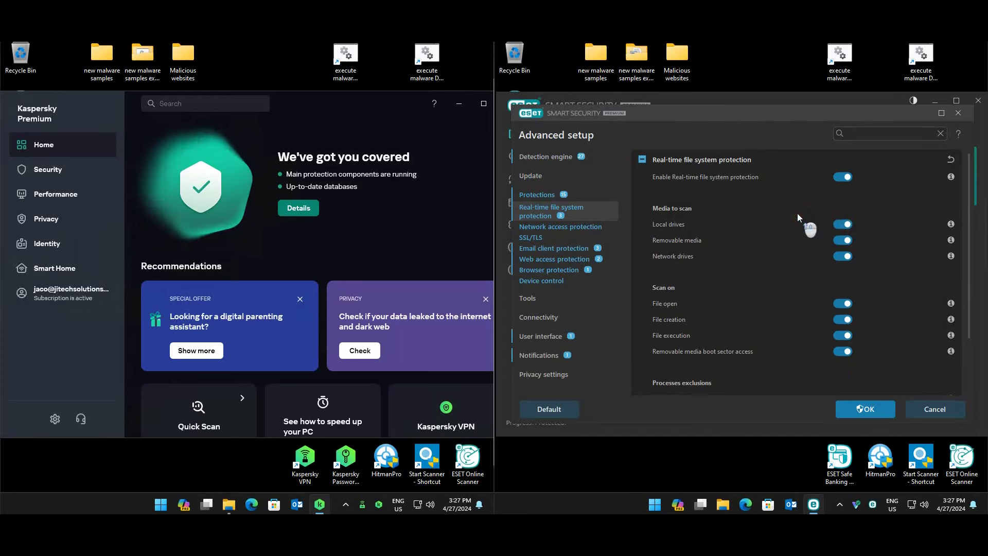
left_click(840, 181)
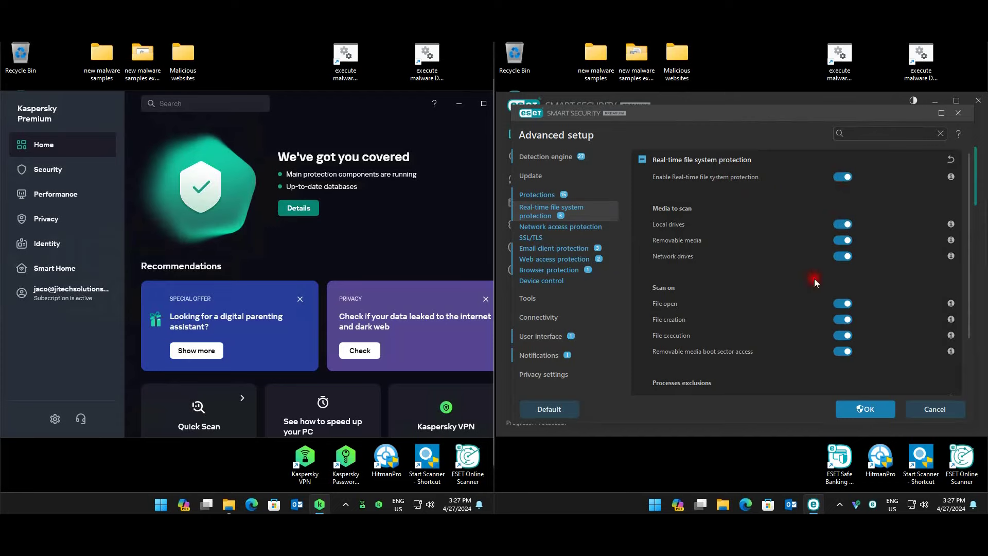
scroll(798, 251, "down", 2)
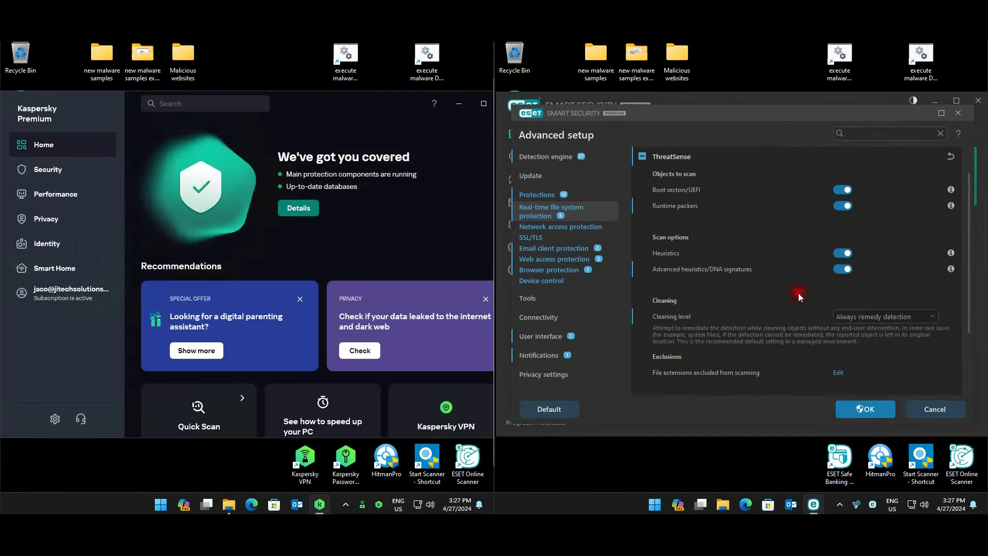
scroll(754, 360, "down", 3)
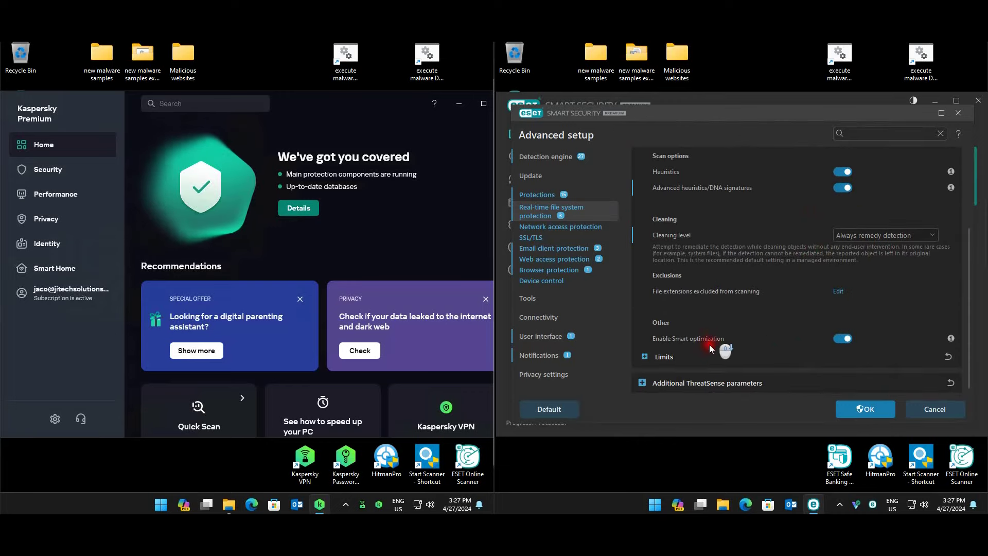
left_click(687, 382)
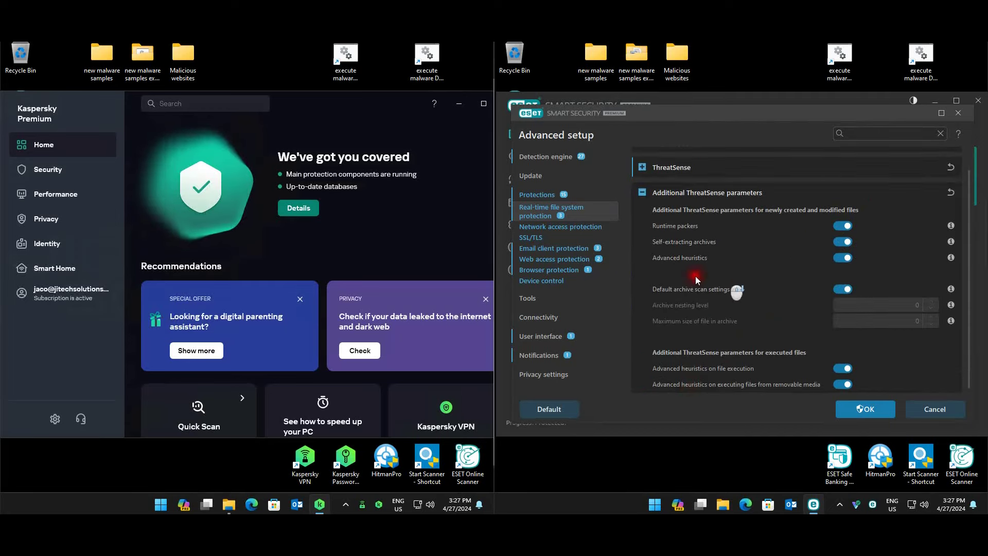
Examine the Network access protection settings, including Network inspector, the Firewall and its available filtering modes
left_click(561, 226)
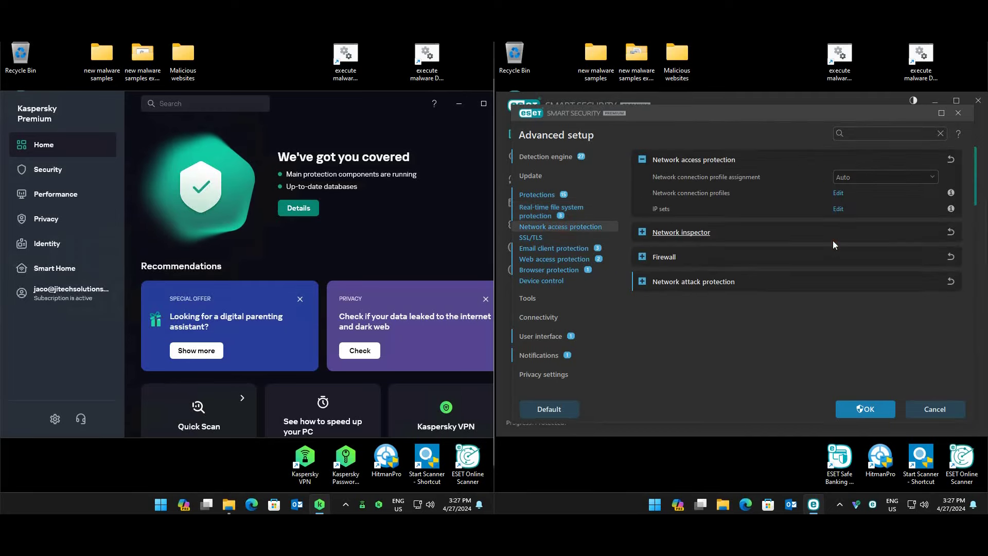
left_click(696, 233)
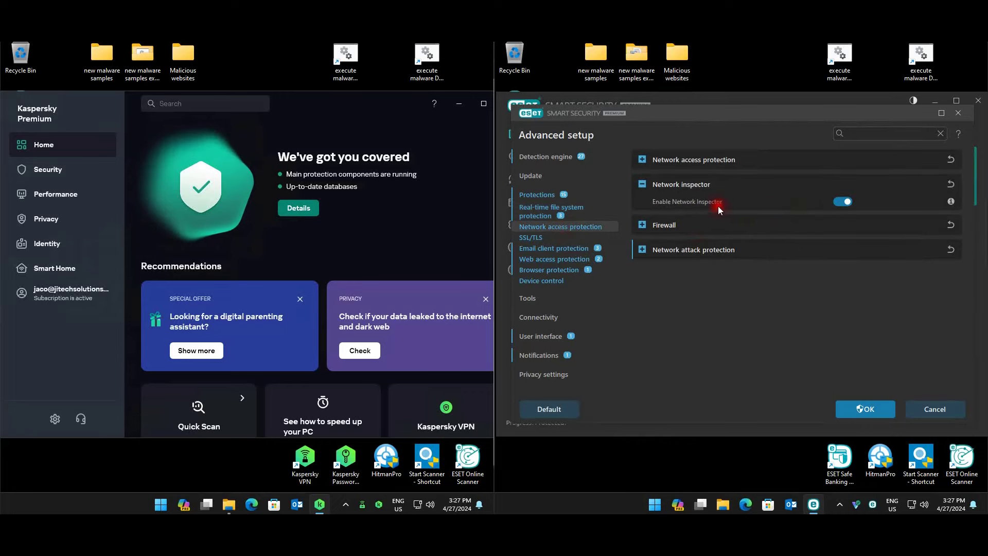
left_click(677, 225)
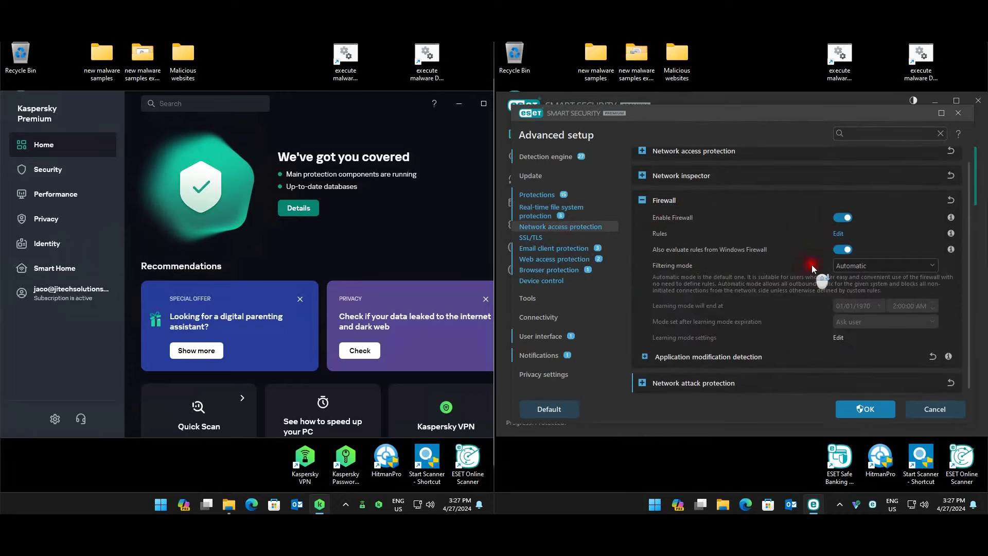
left_click(863, 265)
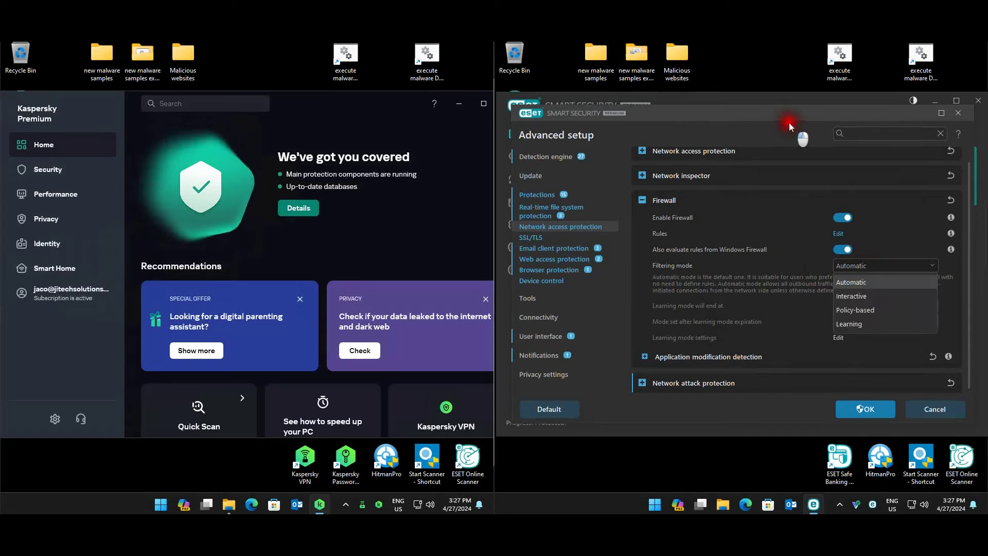
left_click(800, 135)
Add an IDS rule under Network attack protection for any detection in both directions, with Block set to Yes, Notify to No and Log to Yes
left_click(715, 382)
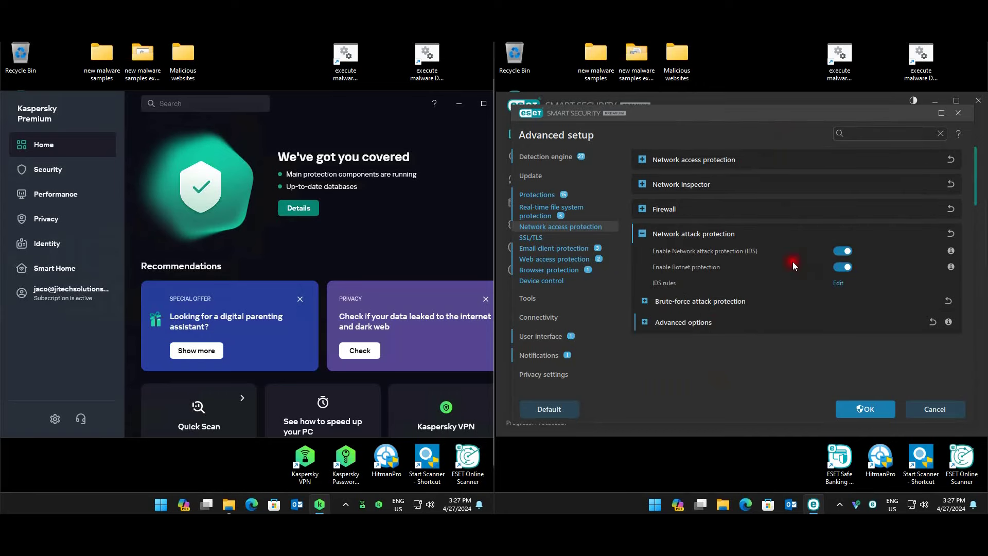
left_click(837, 284)
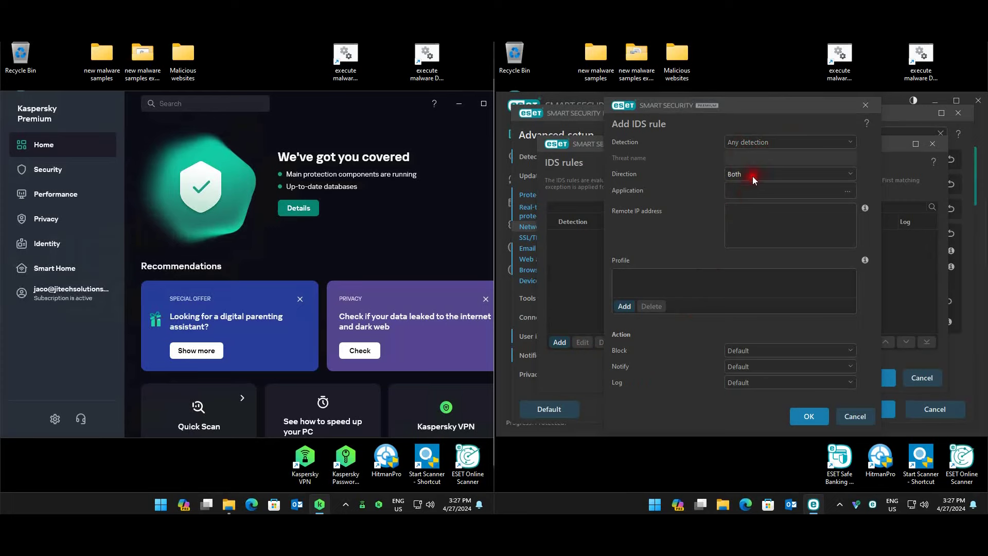
left_click(738, 349)
left_click(740, 381)
left_click(741, 366)
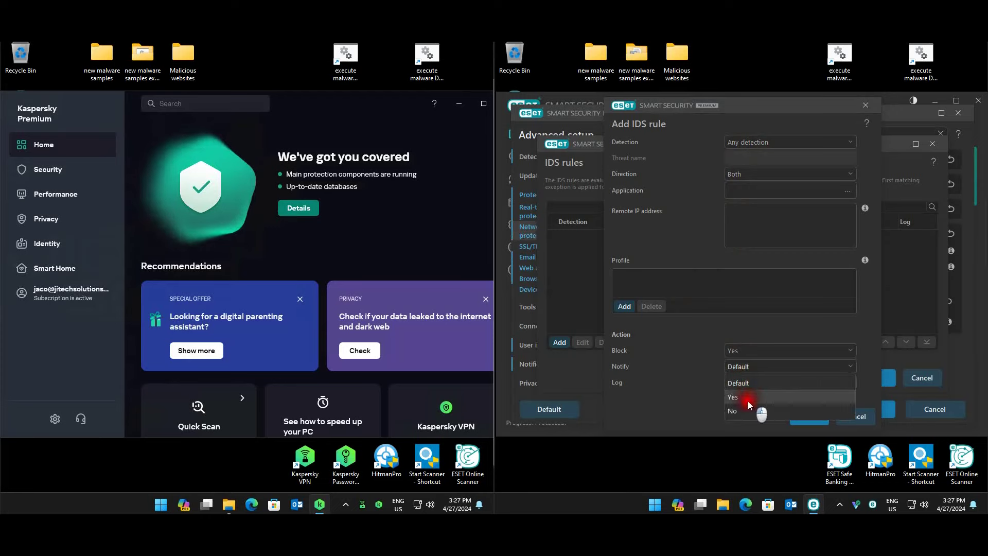
left_click(741, 410)
left_click(748, 383)
left_click(739, 399)
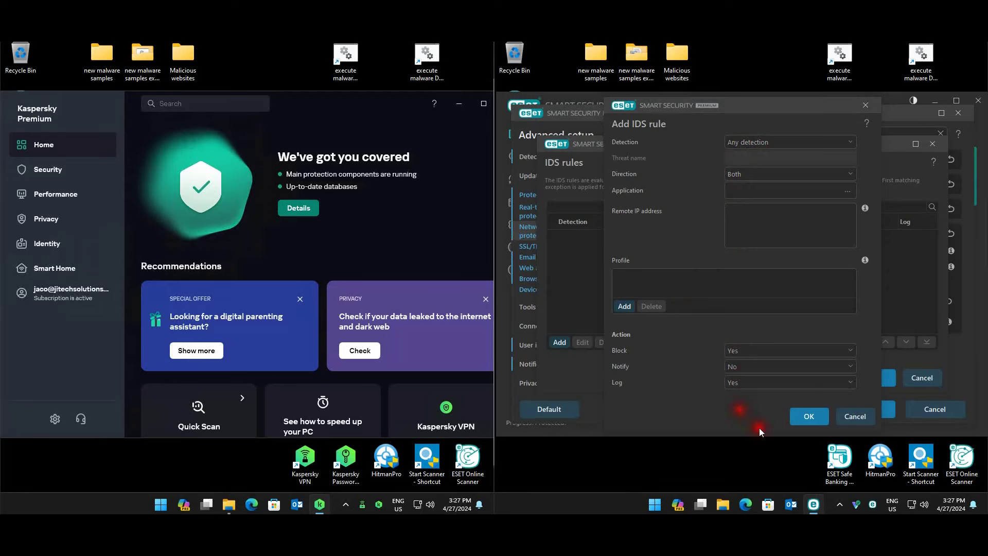
left_click(807, 416)
left_click(870, 384)
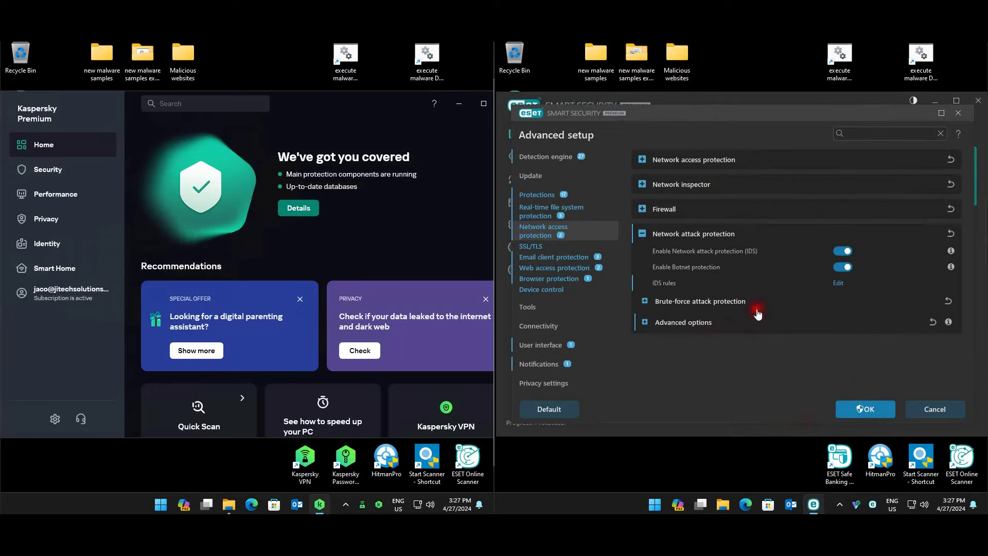
Inspect the Brute-force attack protection settings and the advanced Intrusion detection options of Network attack protection
left_click(687, 304)
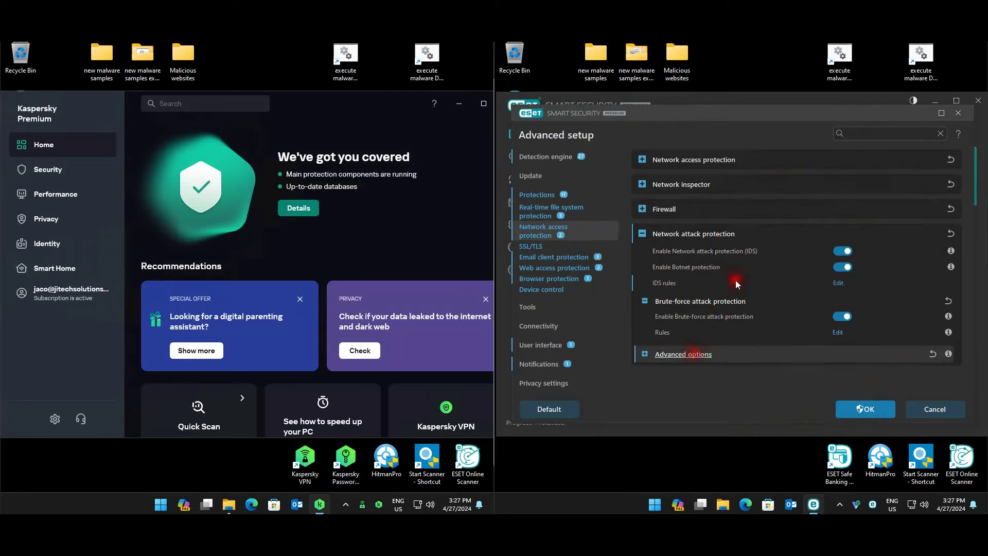
left_click(683, 353)
scroll(727, 270, "down", 1)
left_click(689, 356)
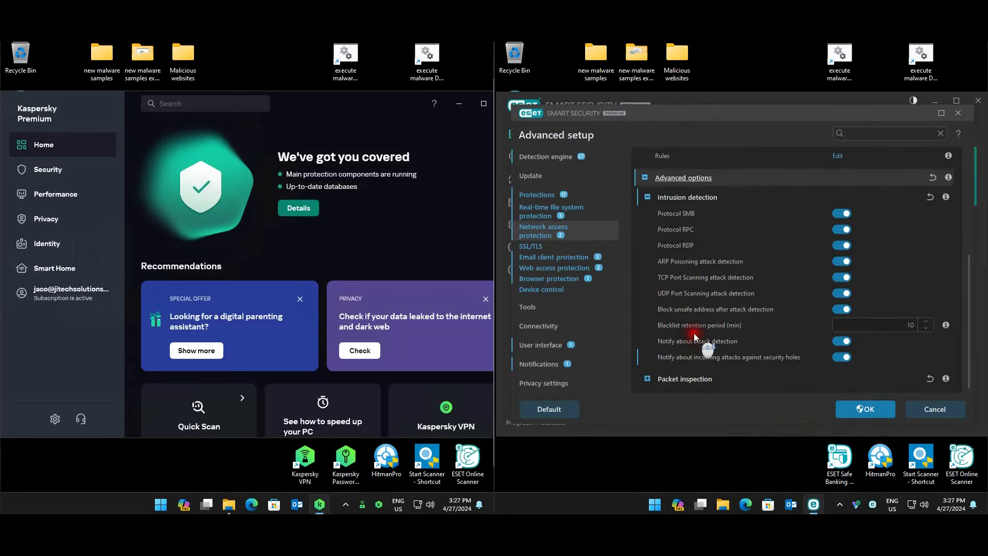
Review the Web access protection settings, including URL list management, HTTP(S) traffic scanning, ThreatSense and Parental control
left_click(556, 268)
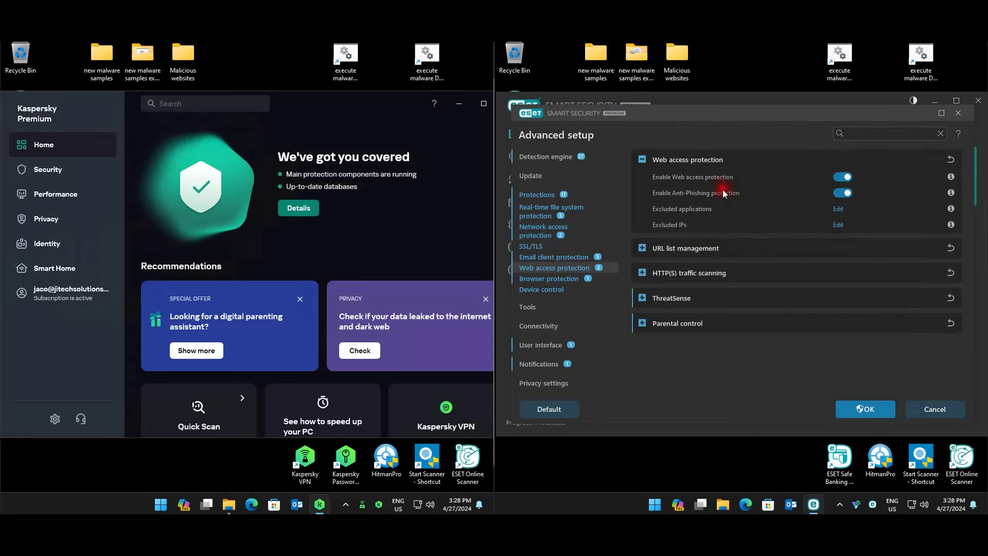
left_click(708, 248)
left_click(683, 223)
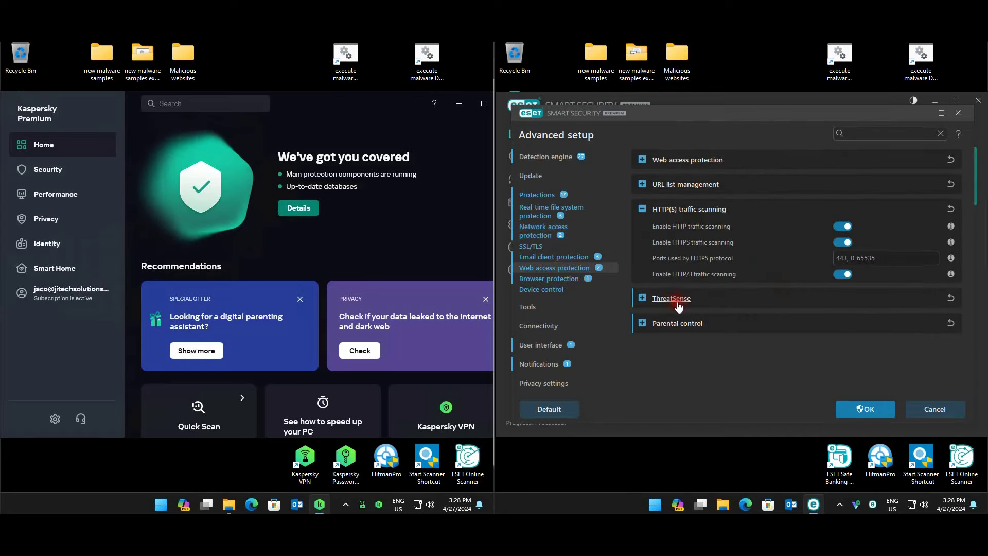
left_click(671, 298)
scroll(761, 288, "down", 1)
scroll(761, 287, "down", 3)
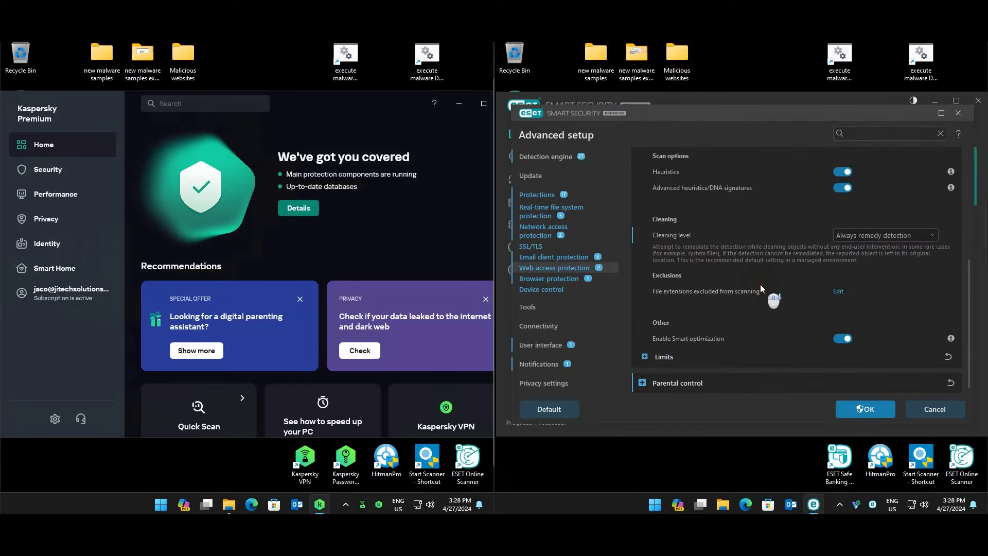
left_click(690, 385)
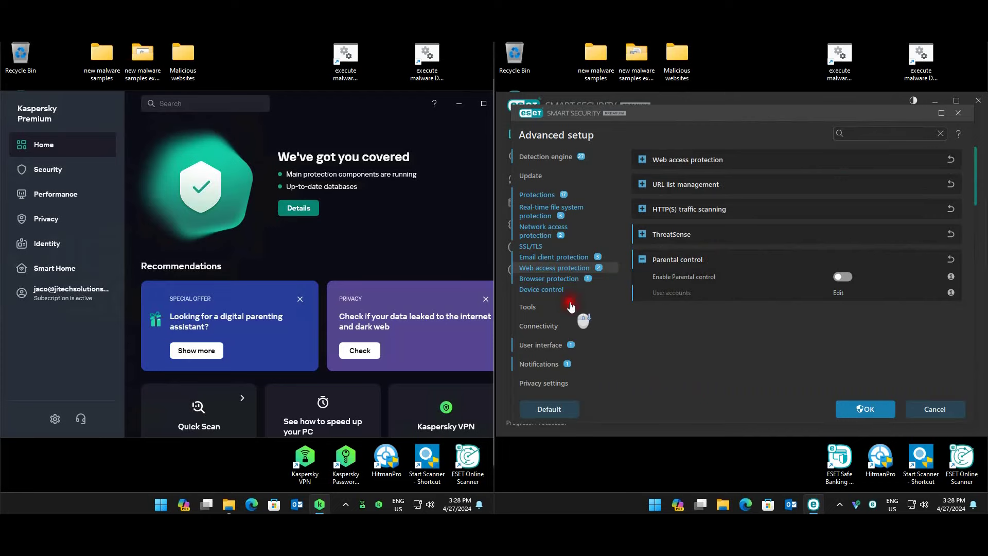
Examine the Browser protection settings, covering Safe Banking & Browsing, Browser Privacy & Security and the Browser script scanner
left_click(581, 279)
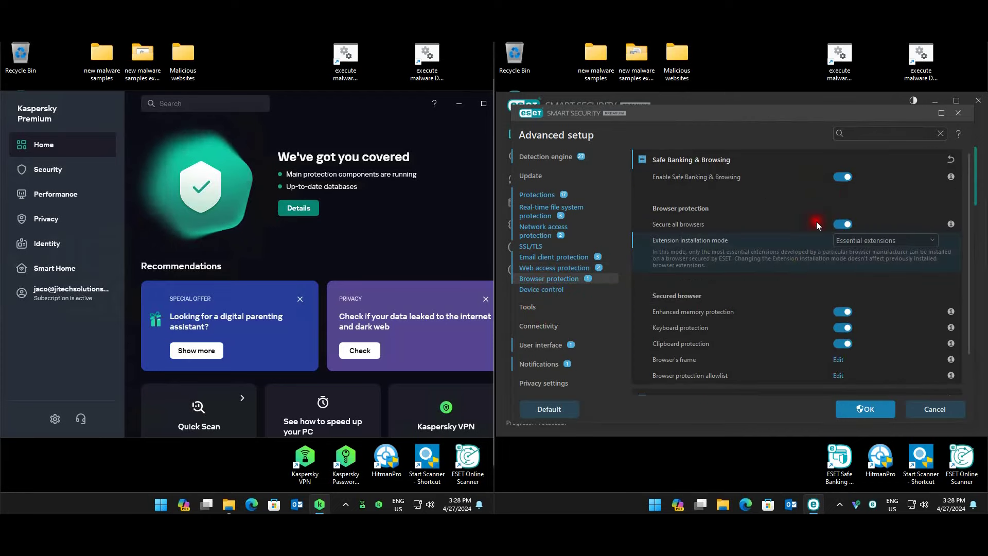
scroll(749, 280, "down", 1)
left_click(694, 362)
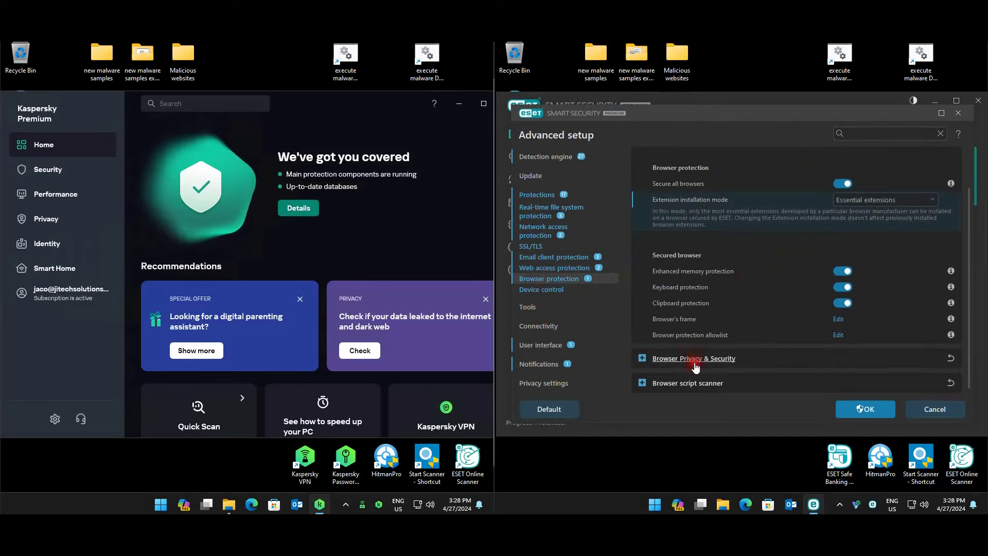
left_click(701, 243)
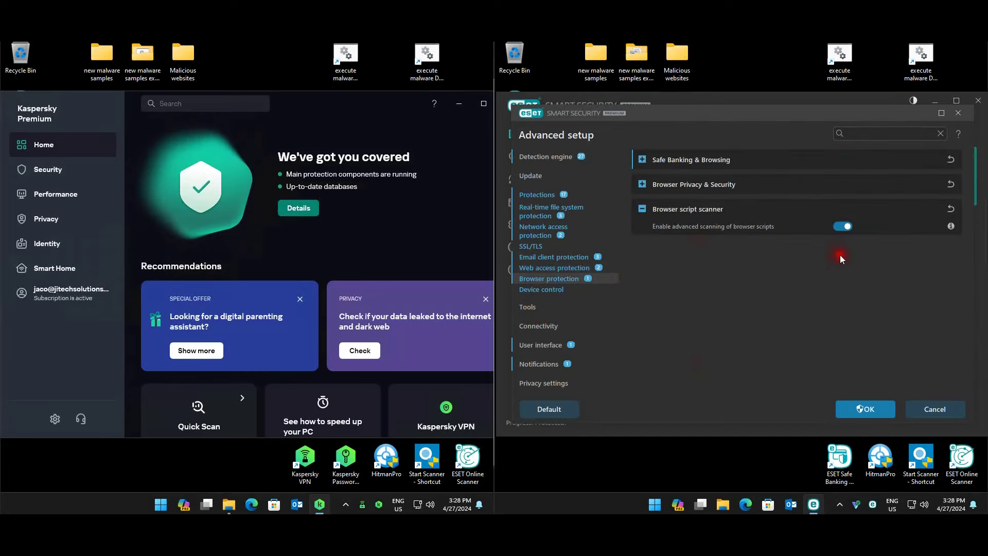
Save the Advanced setup changes and allow ESET Elevated Client to make changes to the device
left_click(870, 418)
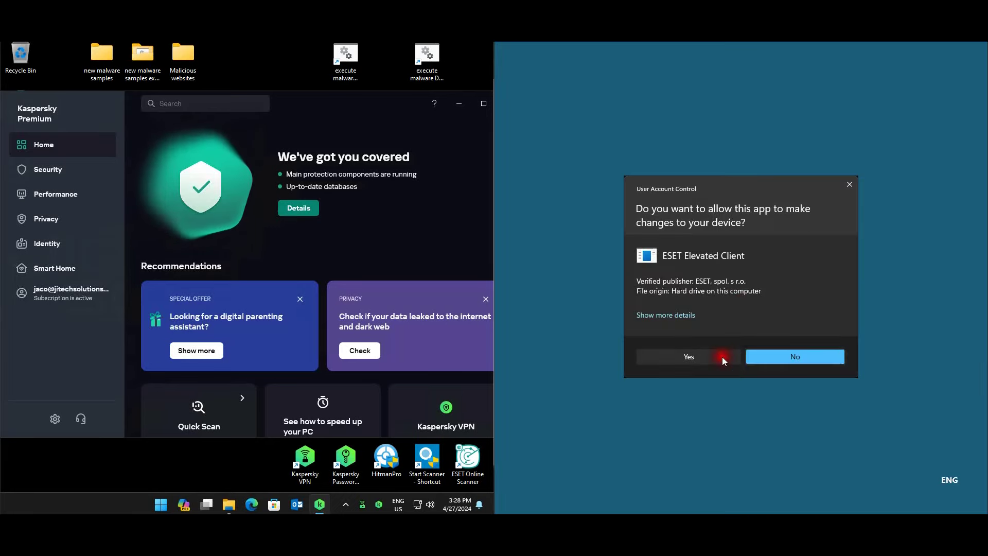
left_click(721, 357)
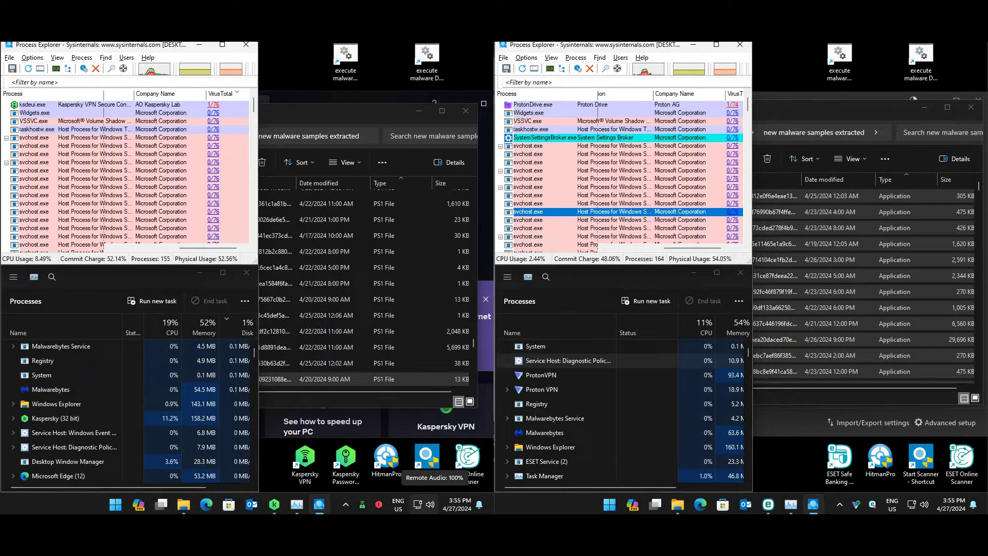
View the new malware samples extracted folders on both machines and close both folder windows
left_click(308, 117)
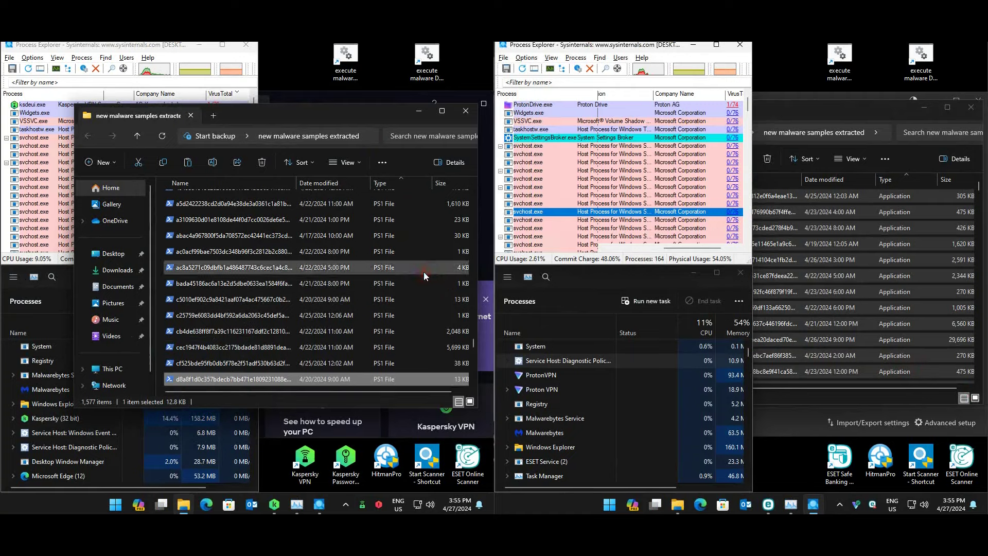
left_click(801, 249)
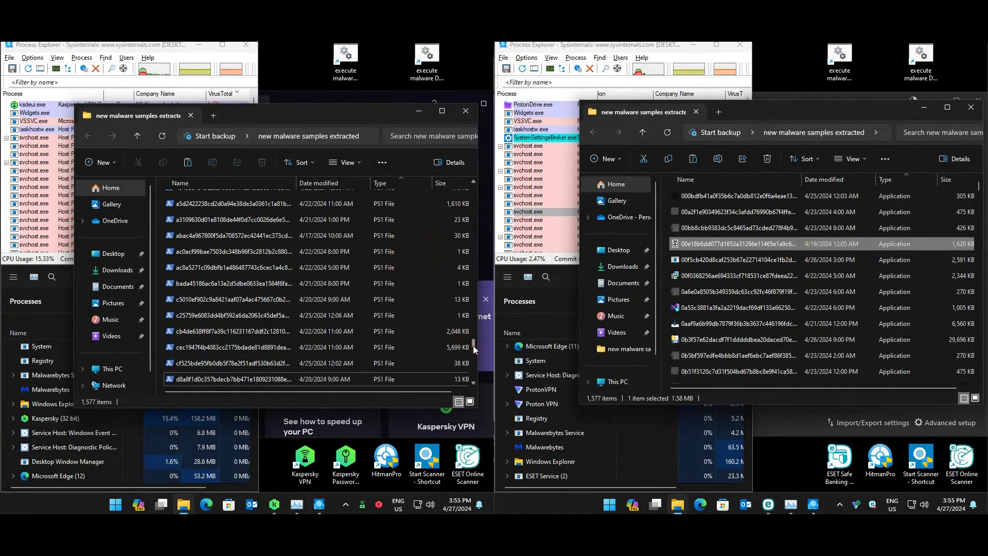
left_click_drag(473, 345, 469, 130)
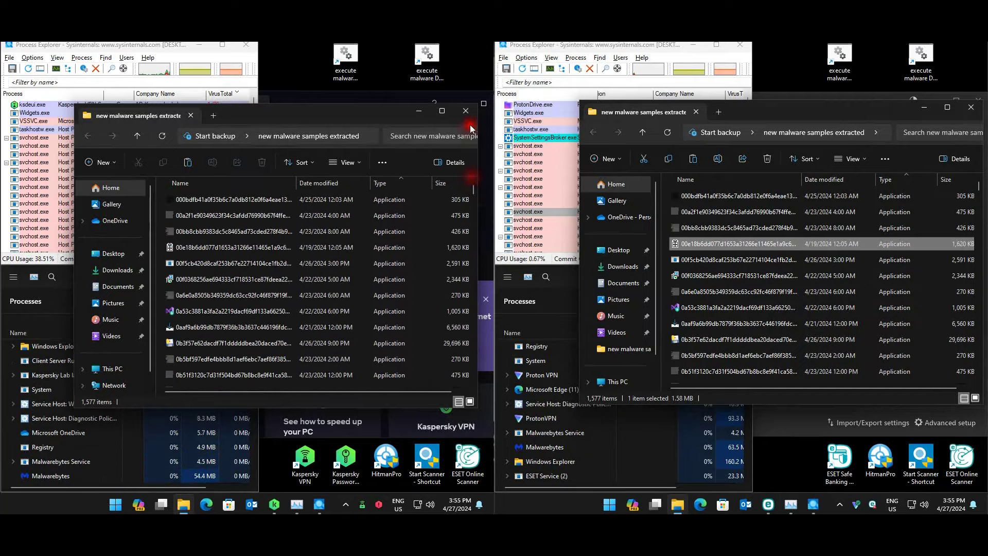
left_click(467, 112)
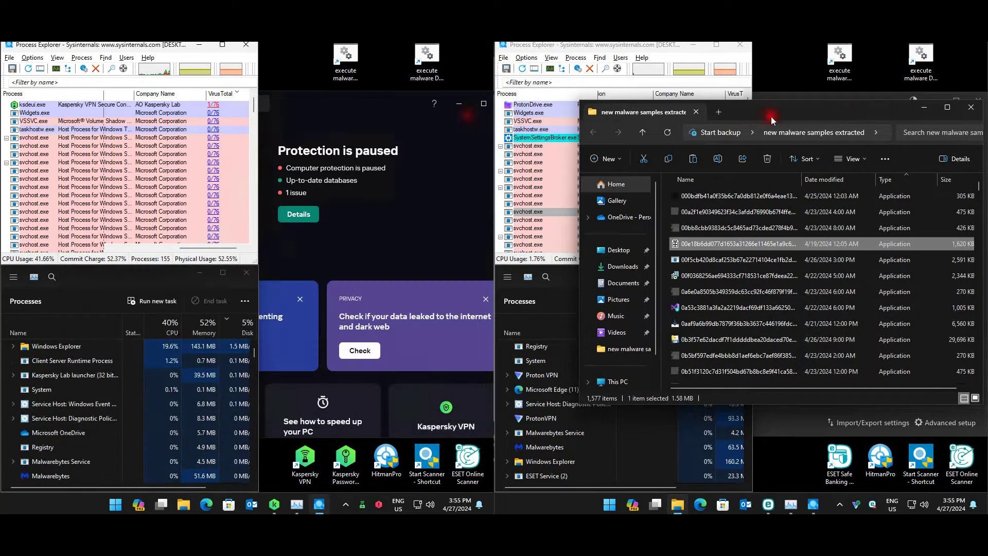
left_click(979, 108)
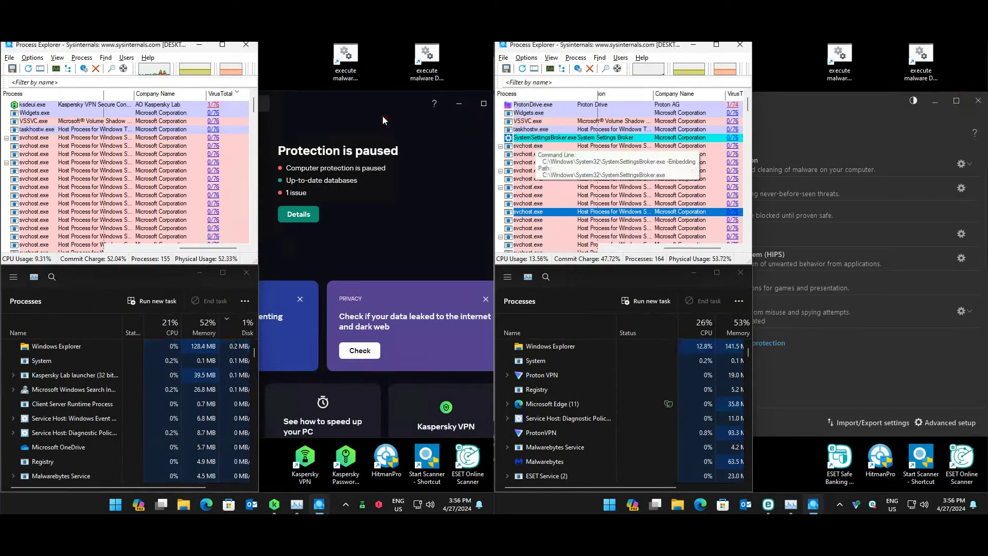
Bring the Kaspersky Premium window to the front and open its Security page
left_click(363, 109)
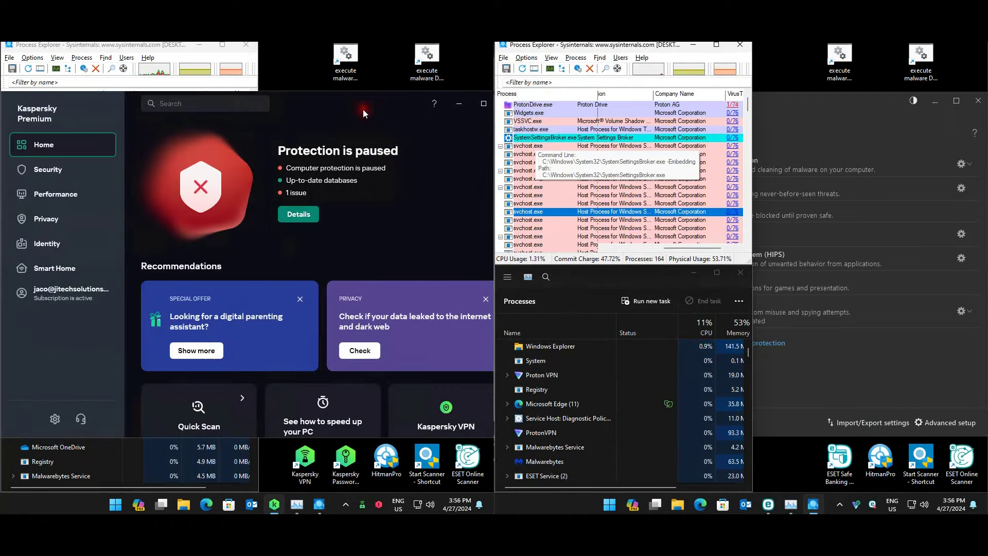
right_click(379, 507)
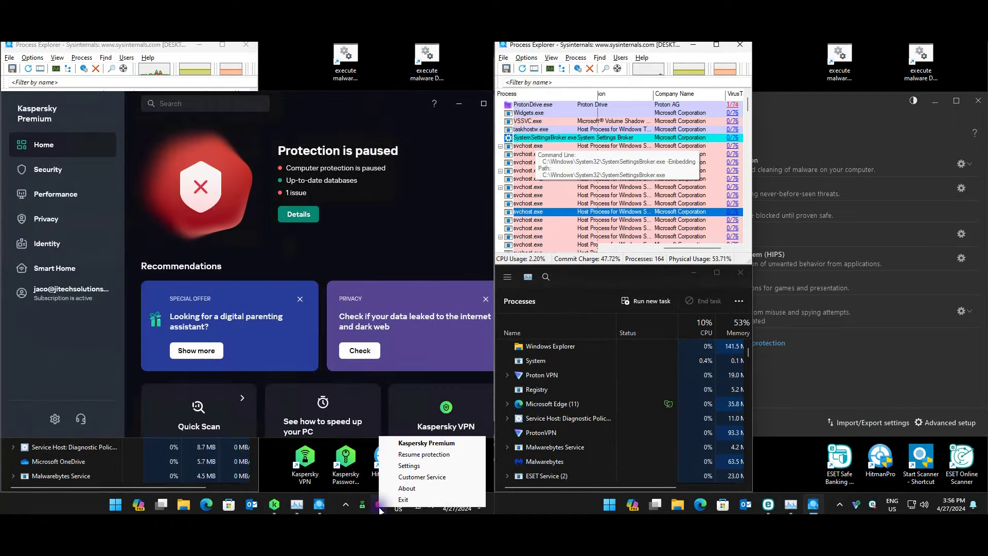
left_click(448, 183)
left_click(69, 170)
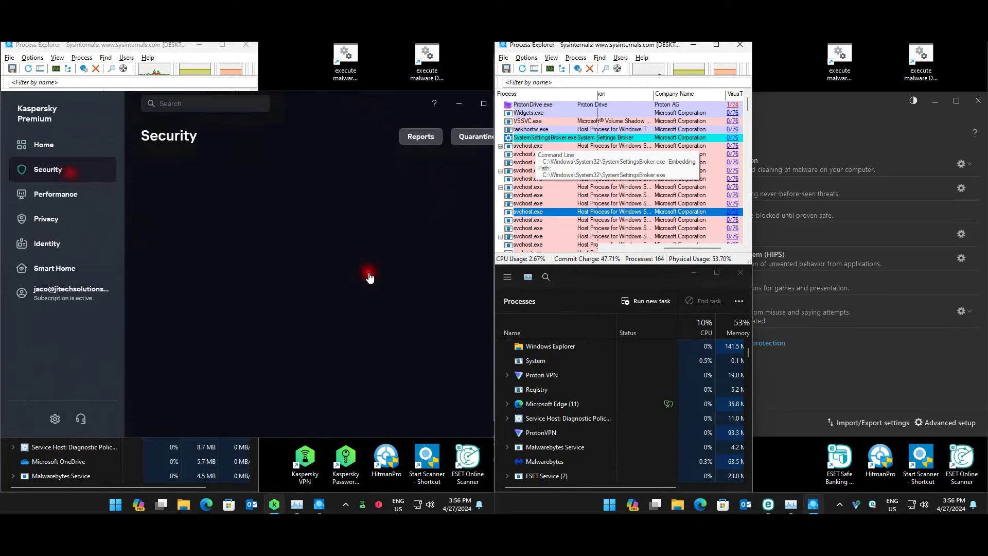
Update the anti-virus databases in Kaspersky Premium and check for updates in ESET Smart Security Premium
left_click(368, 369)
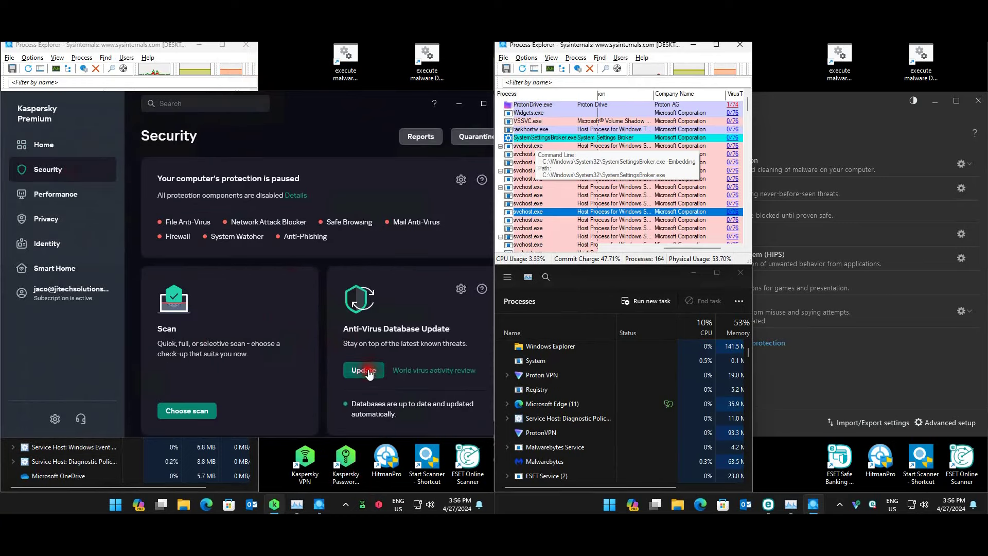
right_click(873, 504)
left_click(875, 491)
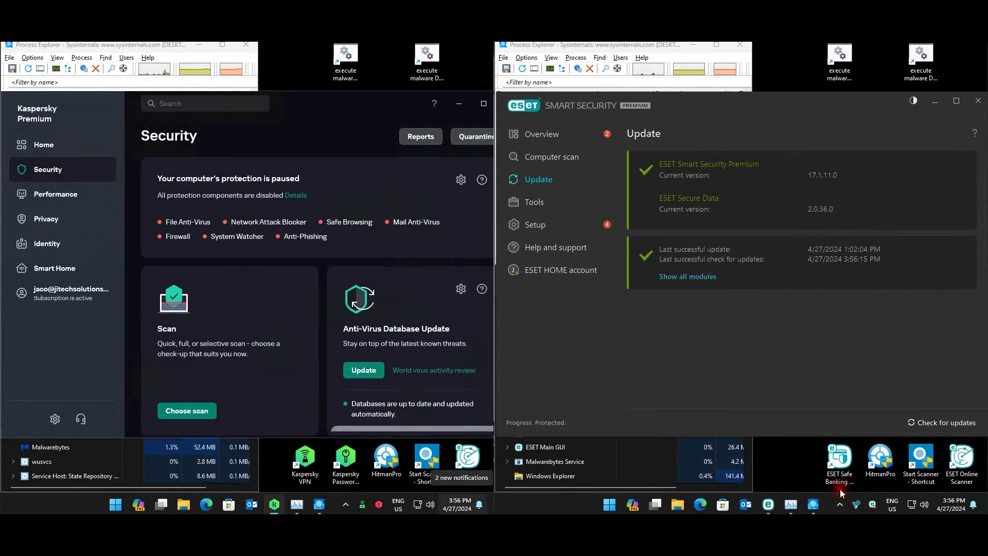
left_click(737, 315)
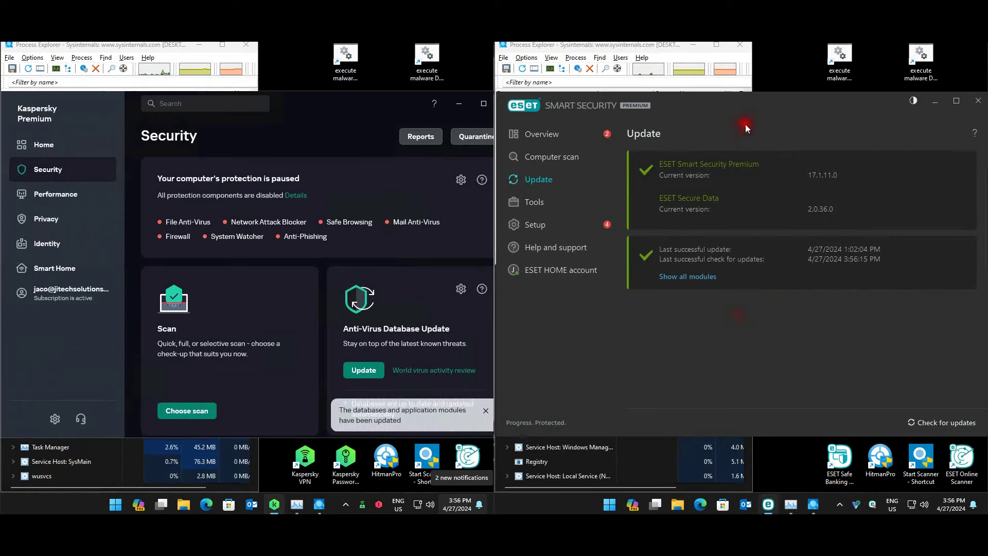
left_click(770, 105)
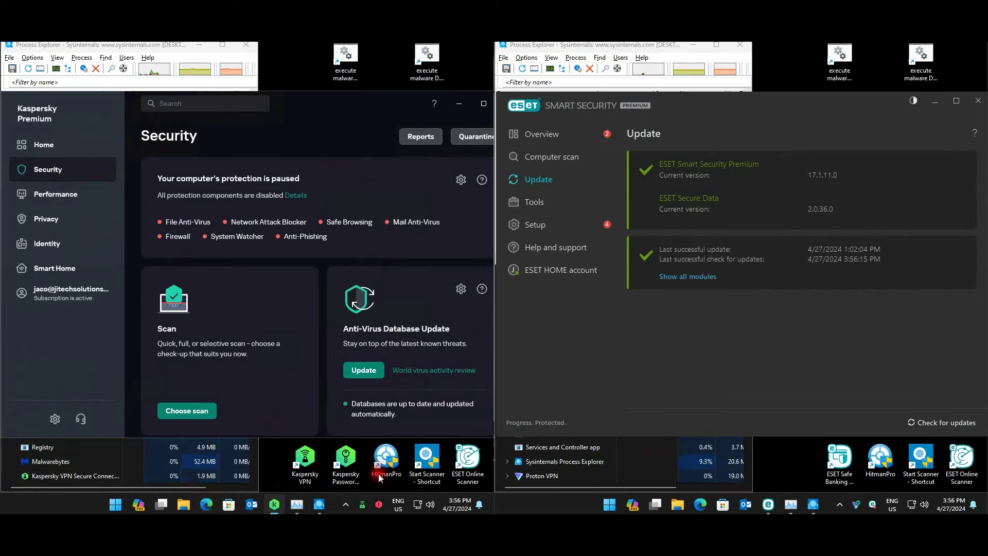
Resume the paused protection in both Kaspersky Premium and ESET, and show the Kaspersky Home page and the ESET Overview page
right_click(379, 505)
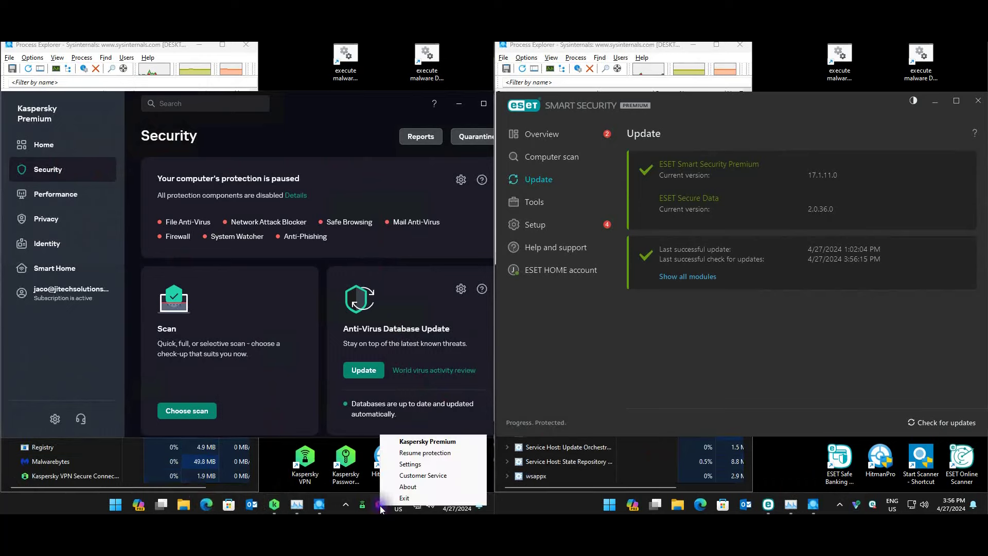
left_click(428, 453)
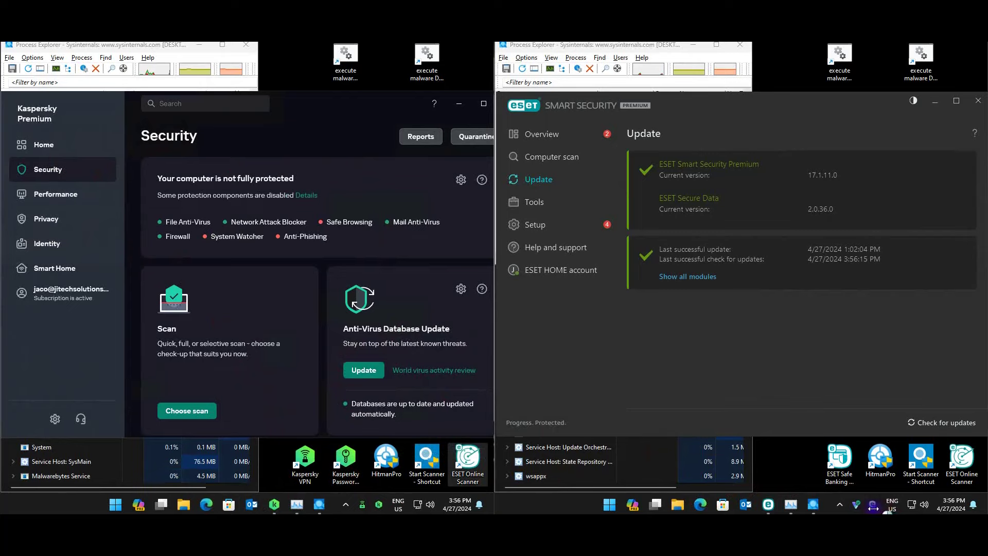
right_click(873, 504)
left_click(870, 403)
left_click(666, 361)
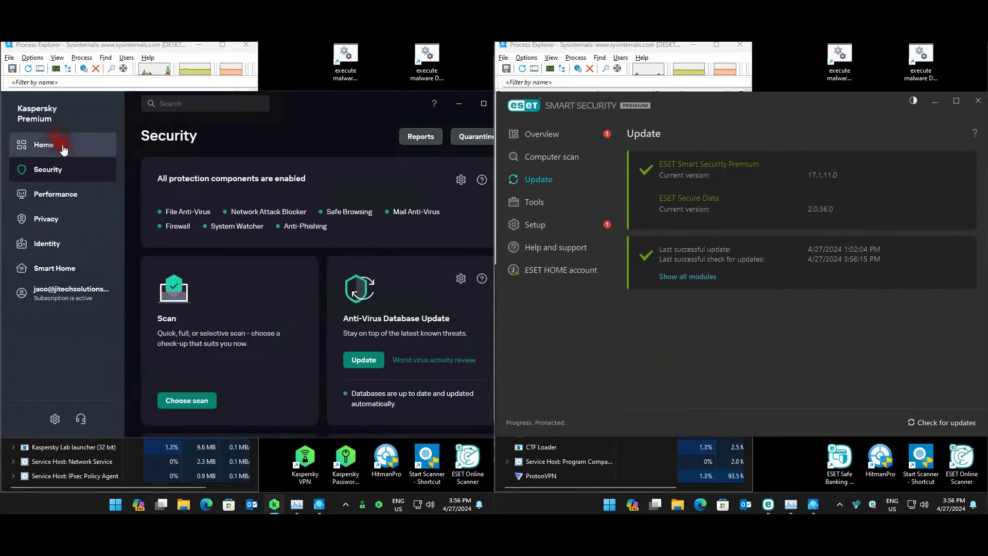
left_click(57, 144)
left_click(570, 134)
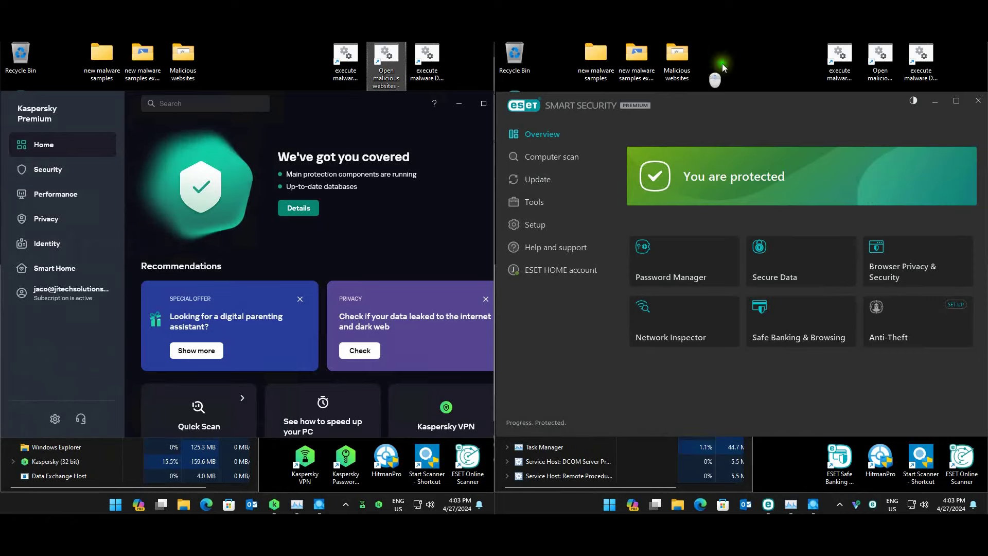
Close the Kaspersky Premium and ESET windows and bring Process Explorer to the front on both machines
left_click(300, 60)
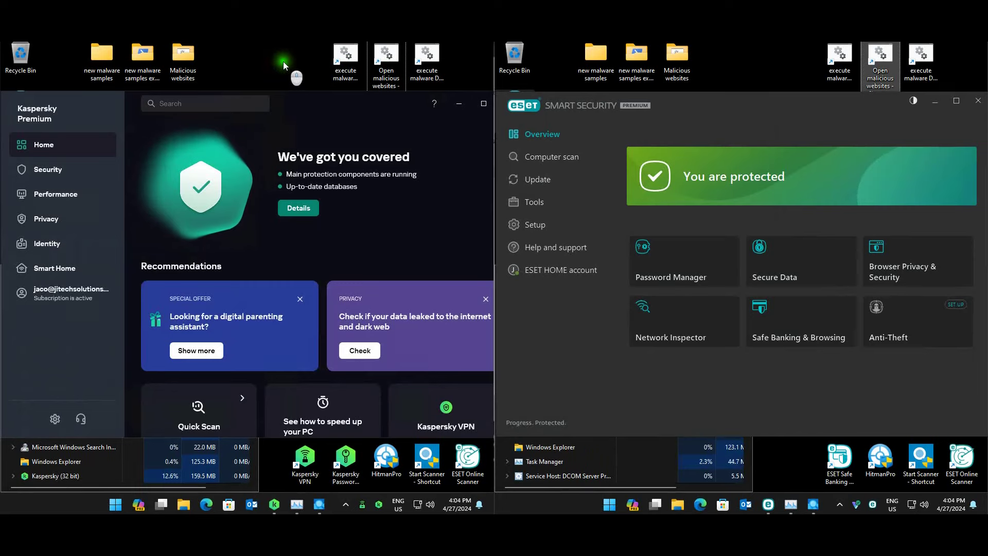
left_click(445, 103)
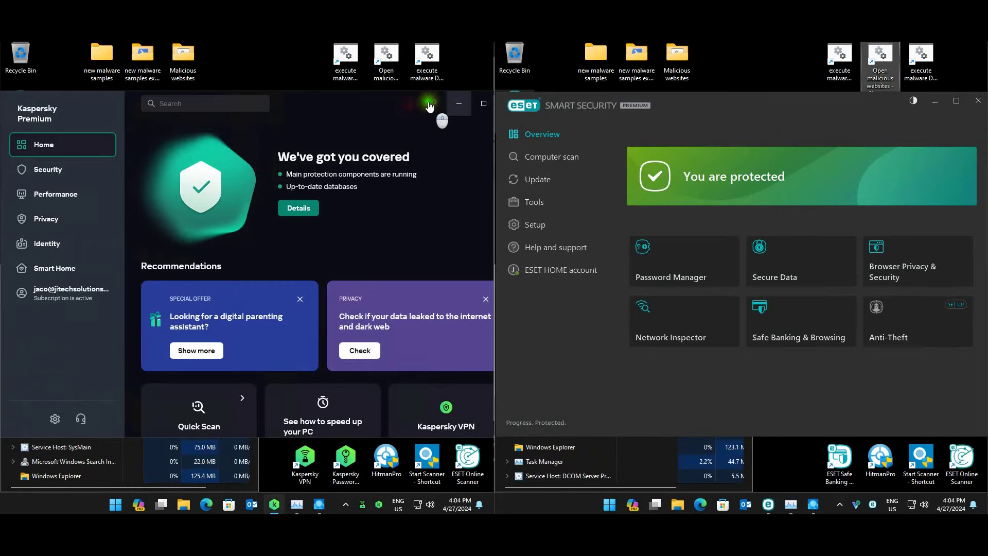
left_click_drag(430, 107, 405, 105)
left_click(480, 105)
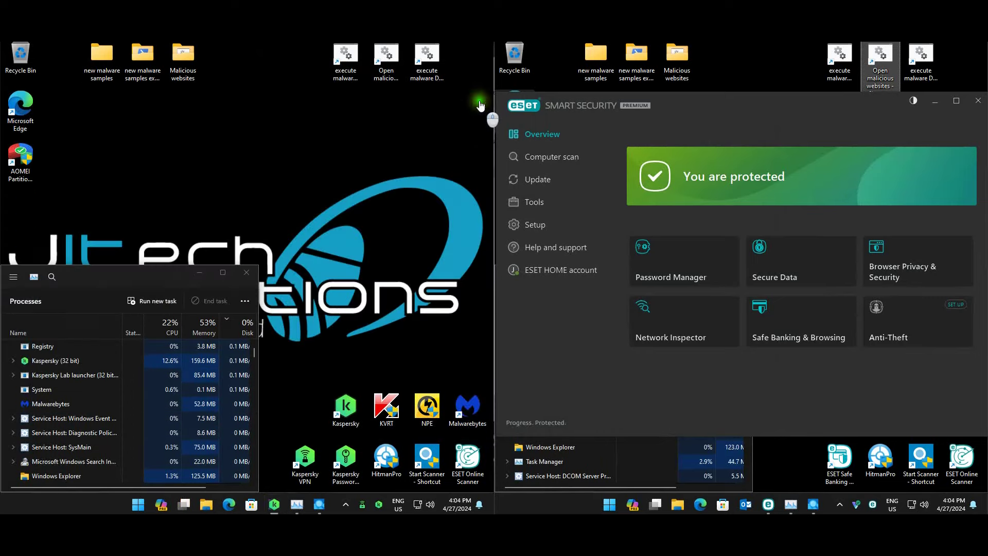
left_click(978, 100)
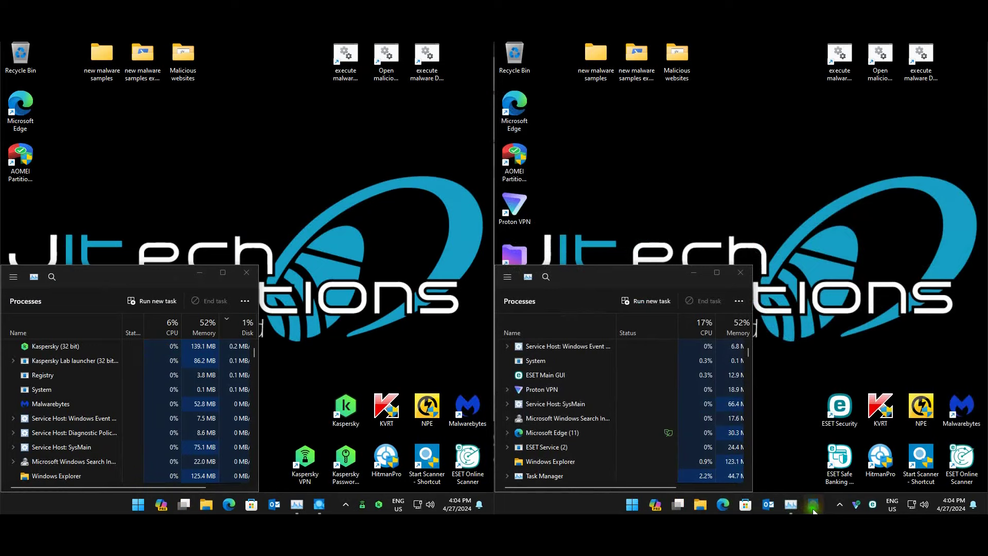
left_click(813, 505)
left_click(319, 505)
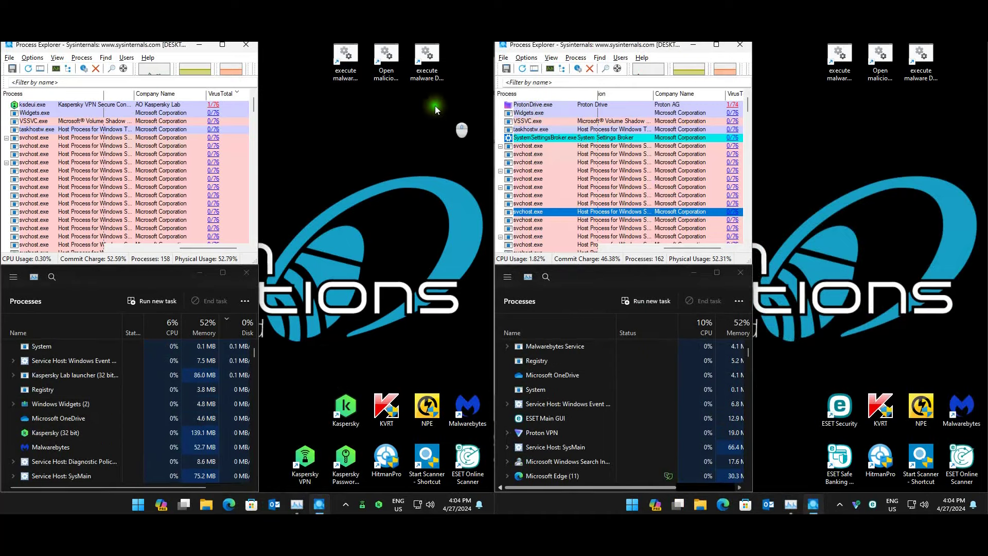
Run the Open malicious websites shortcut from the desktop of the Kaspersky machine and of the ESET machine
left_click(391, 57)
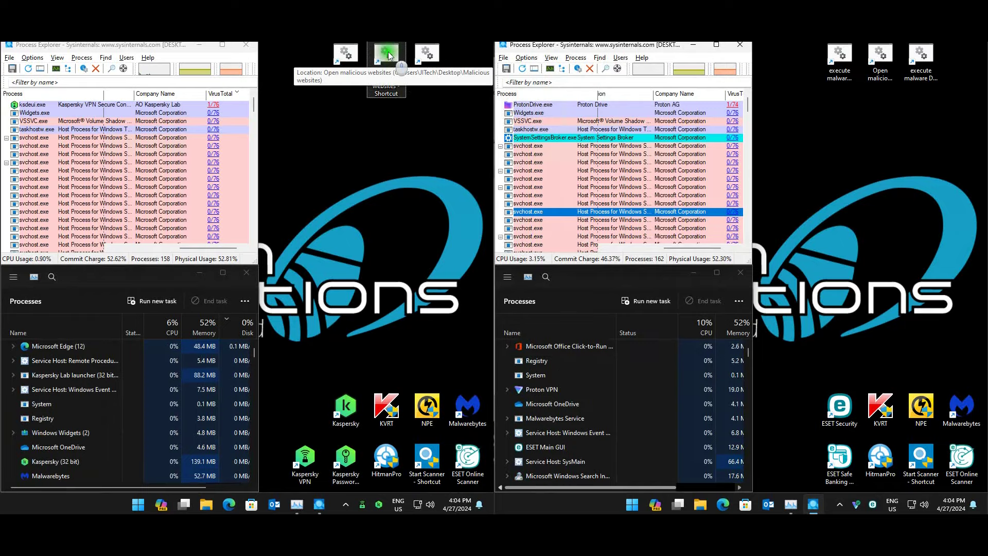
left_click(882, 56)
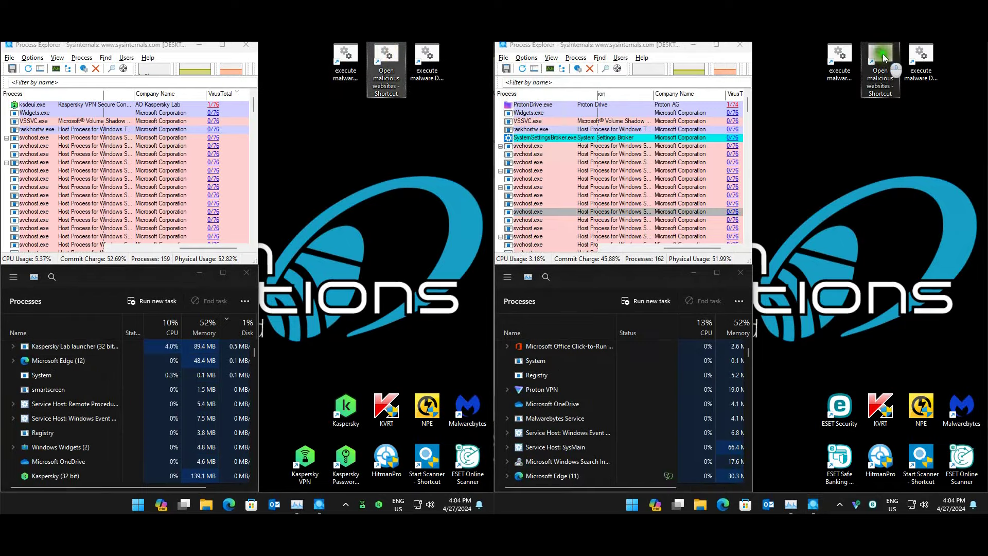
double_click(871, 51)
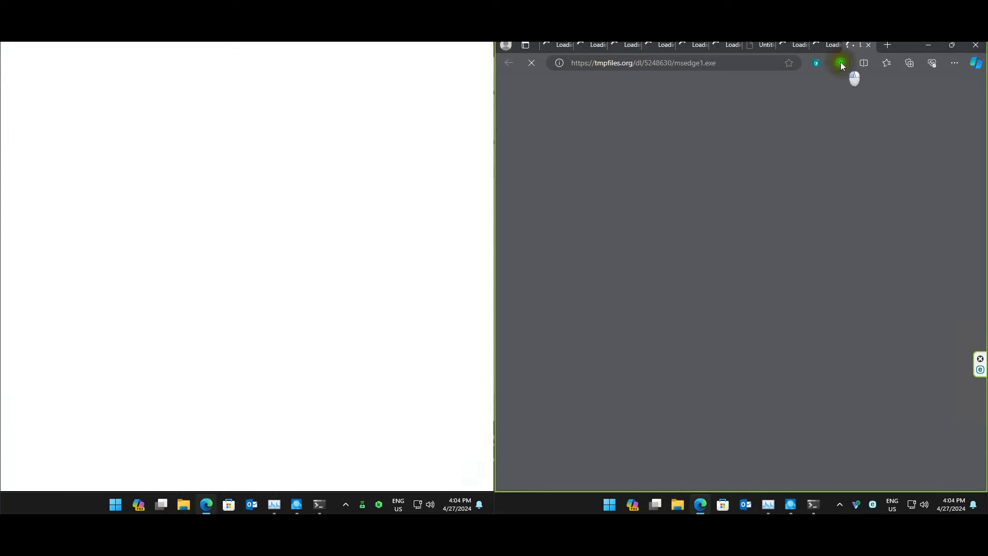
Check the security extensions in Edge on both machines while the malicious websites load
left_click(841, 63)
left_click(770, 110)
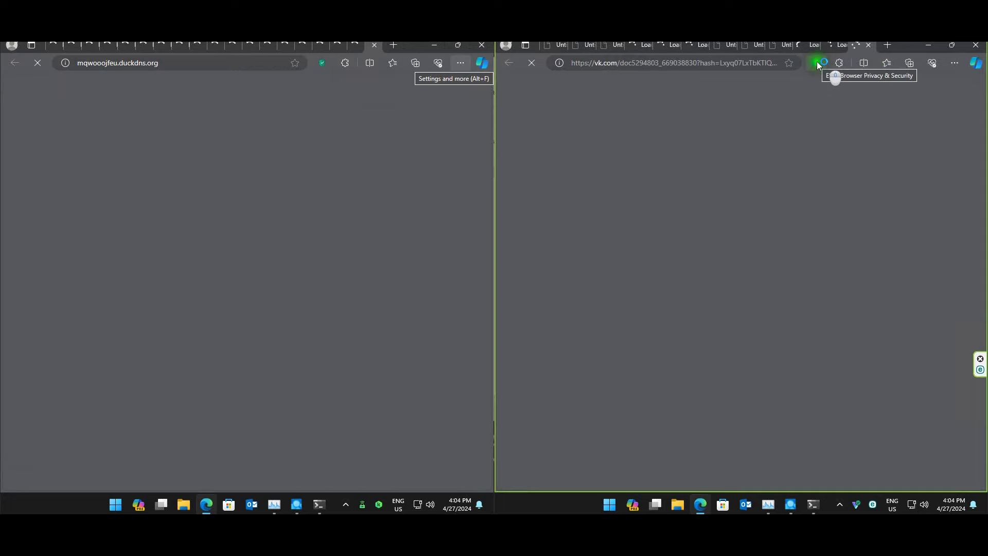
left_click(323, 65)
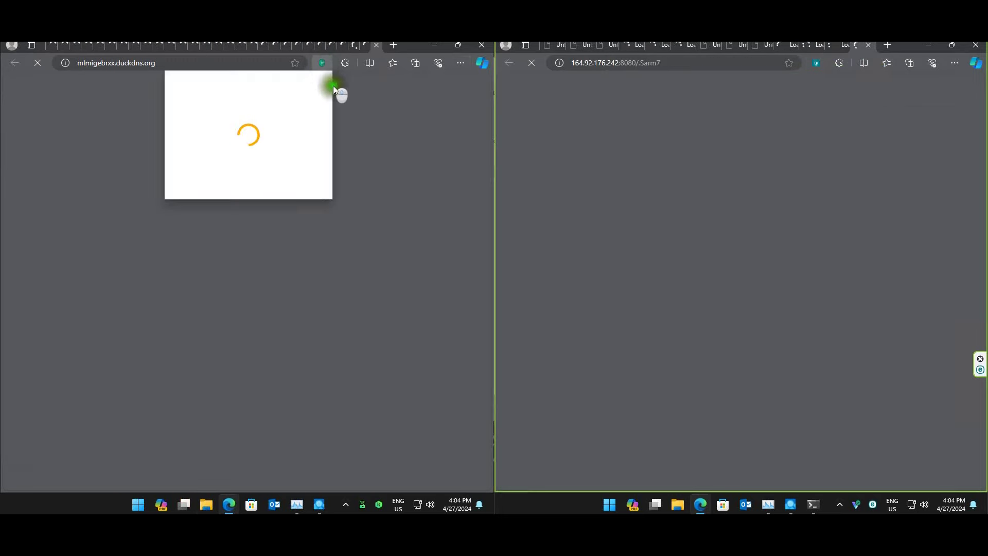
left_click(363, 100)
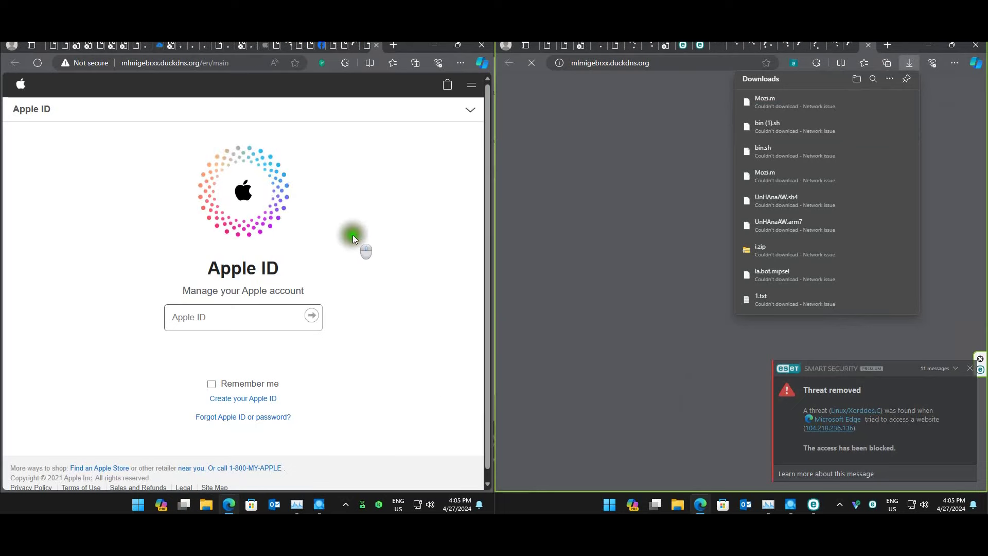
Examine the malicious website tabs opened in Edge on the Kaspersky machine, from the first download link to the duckdns.org pages
left_click(54, 44)
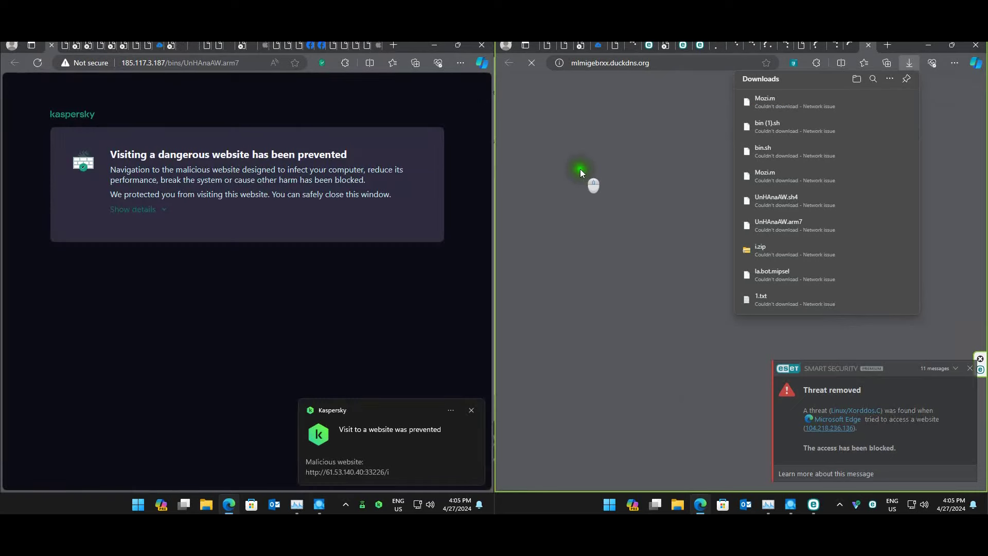
left_click(816, 85)
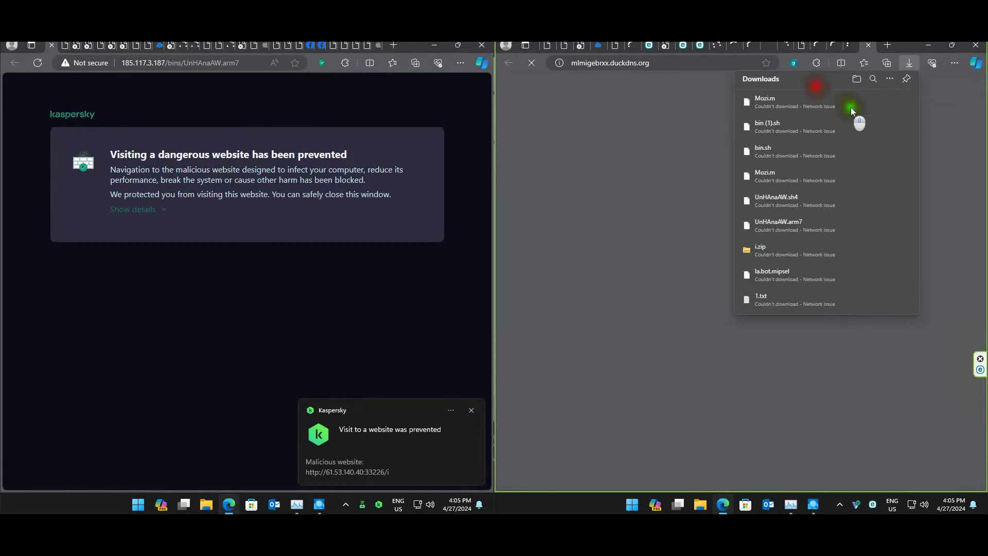
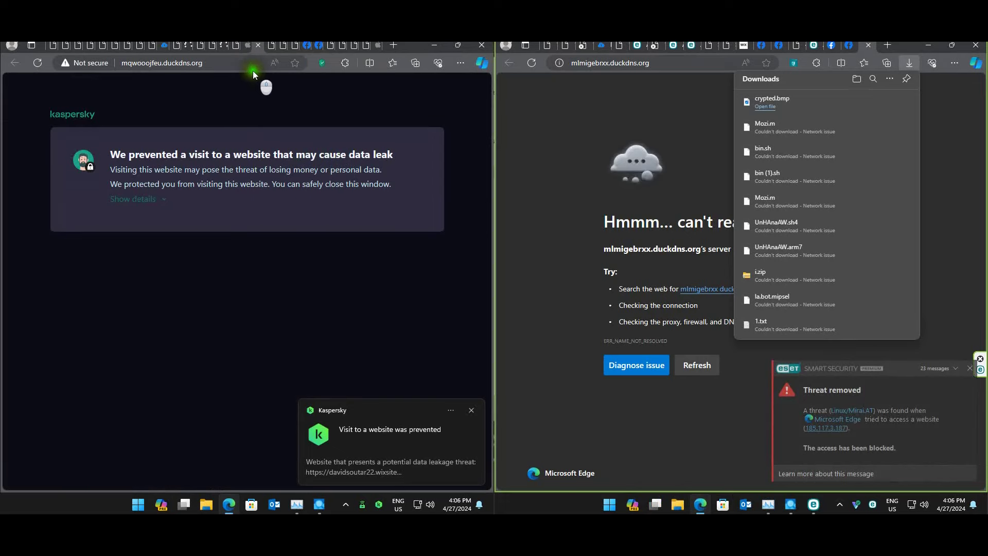
left_click(243, 49)
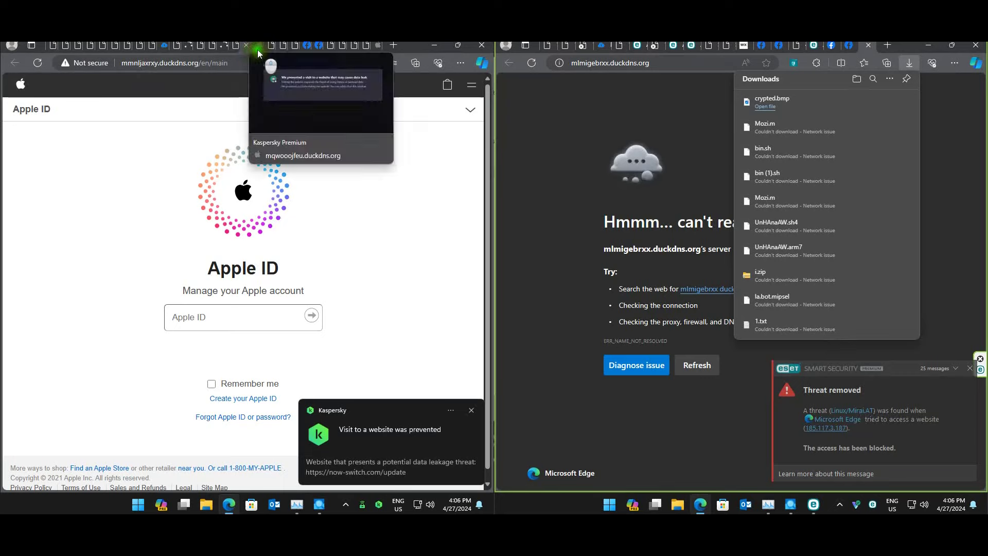
left_click(258, 47)
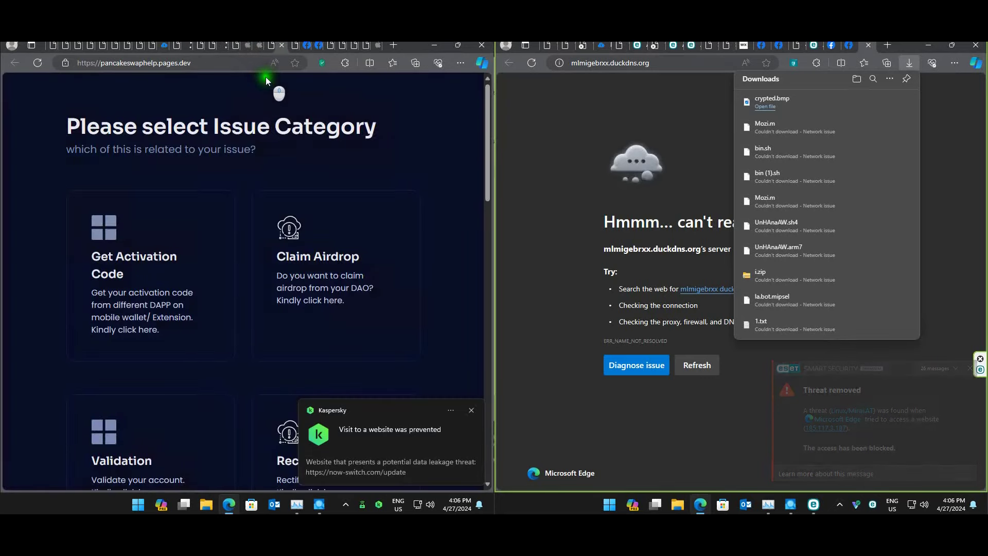
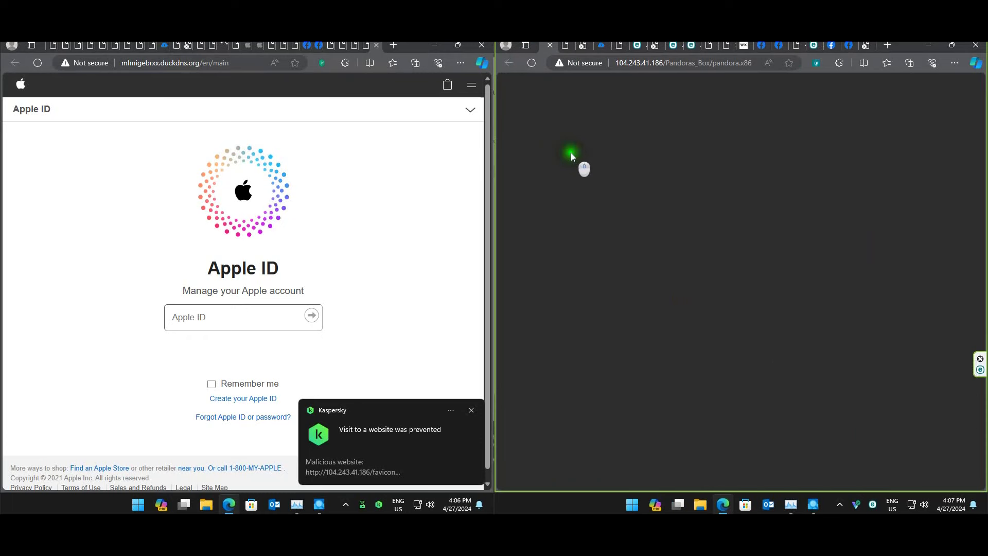
Go through the malicious website tabs in Edge on the ESET machine one by one, and close Edge on both machines
key("ctrl+Tab")
key("ctrl+Tab")
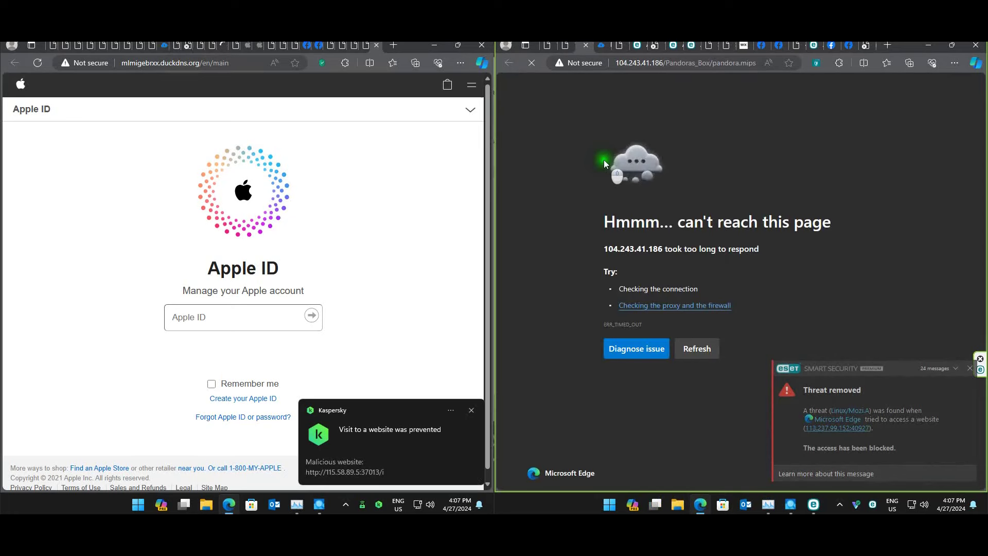
key("ctrl+Tab")
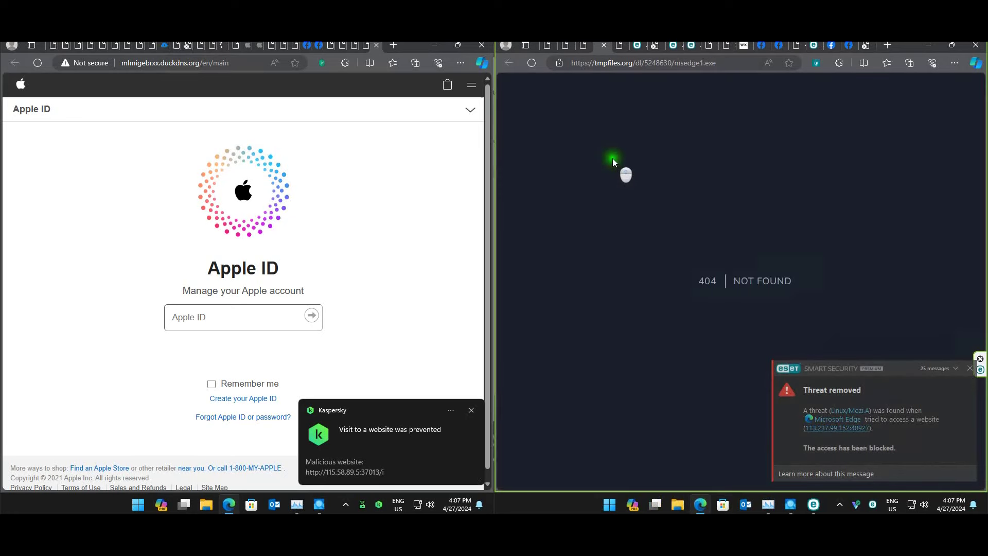
key("ctrl+Tab")
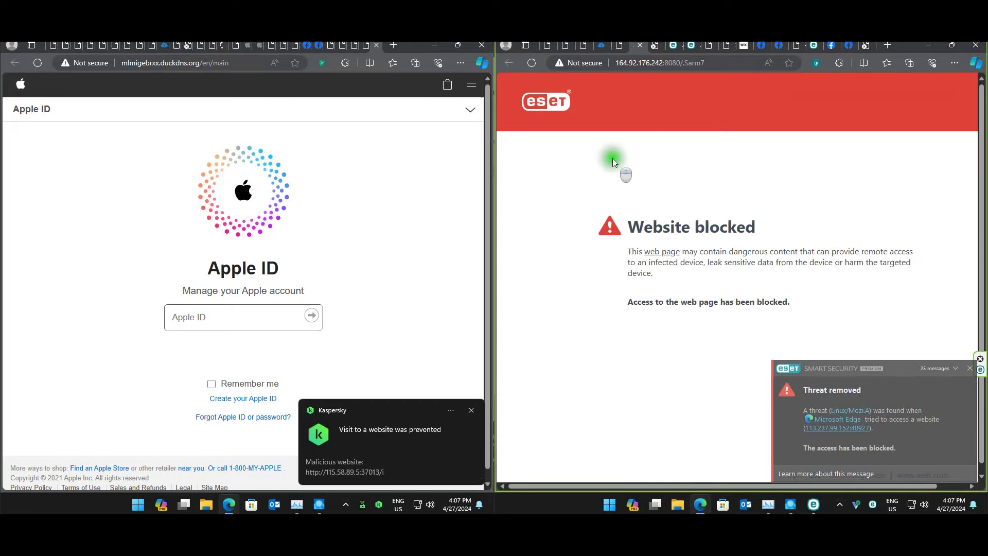
key("ctrl+Tab")
key("ctrl+Tab")
key("ctrl+Tab")
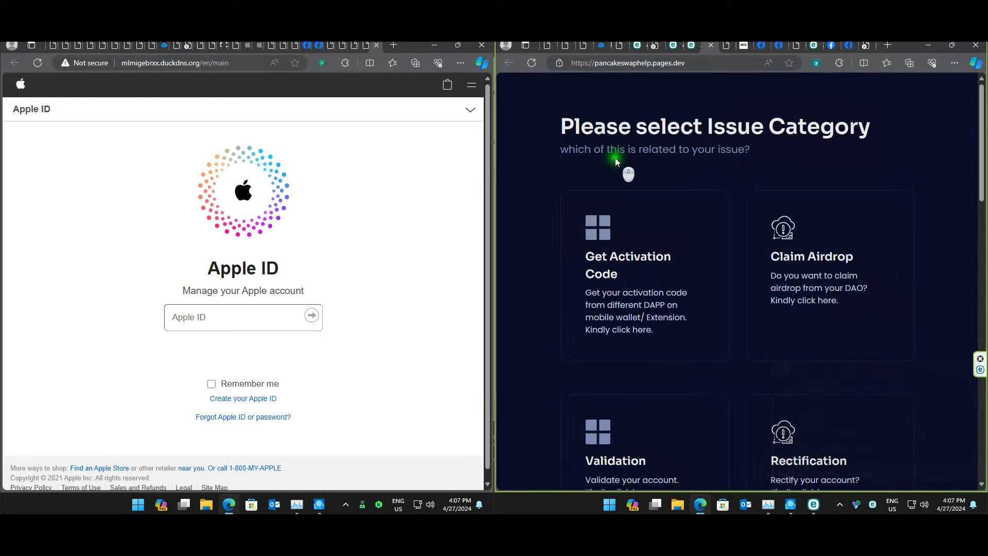
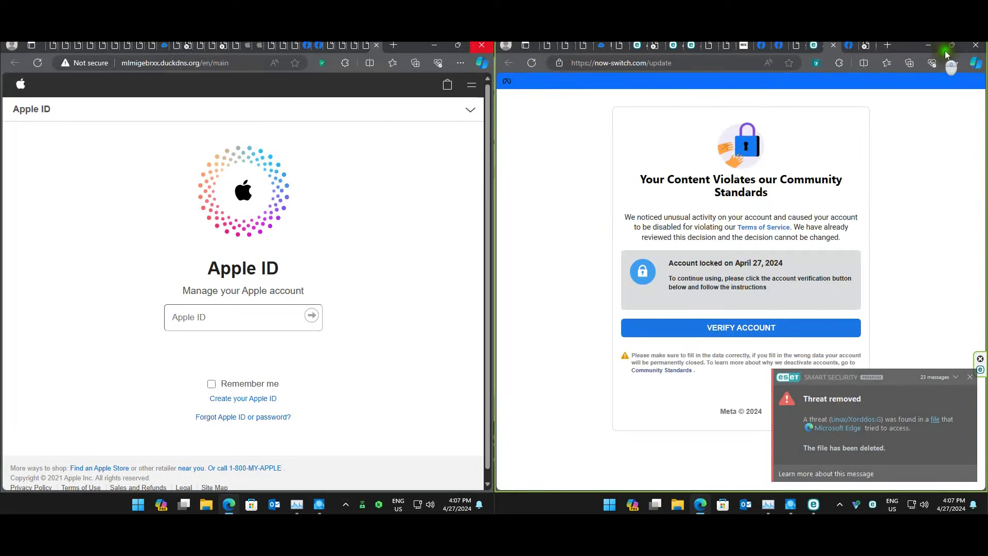
left_click(481, 44)
left_click(975, 45)
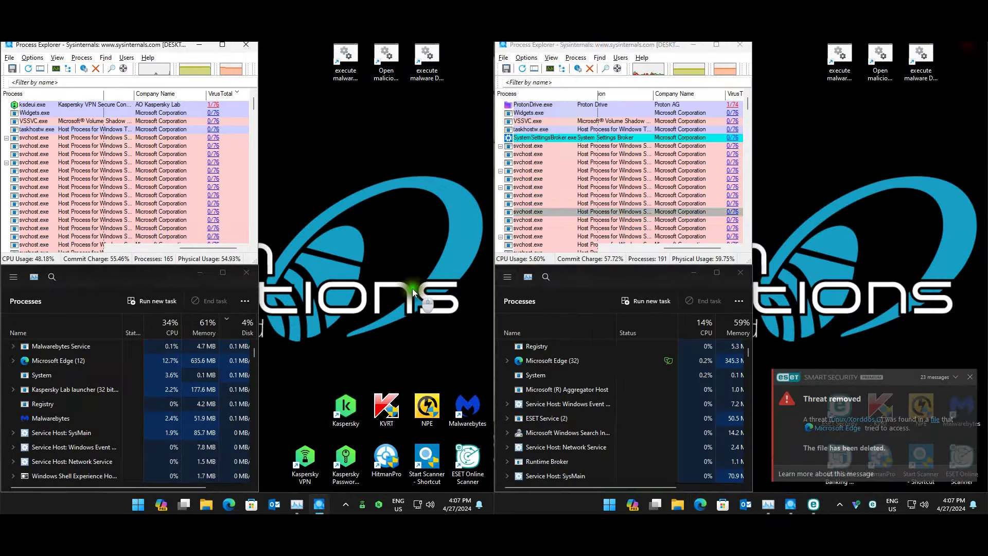
Show the Downloads folder in File Explorer on both machines and open the crypted BMP file on the ESET machine
left_click(678, 505)
left_click(348, 370)
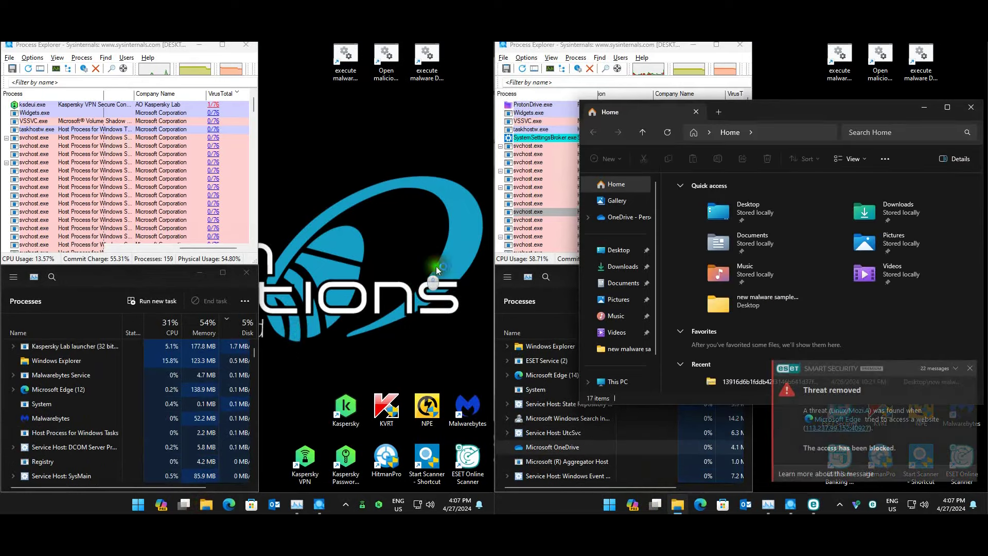
left_click(118, 270)
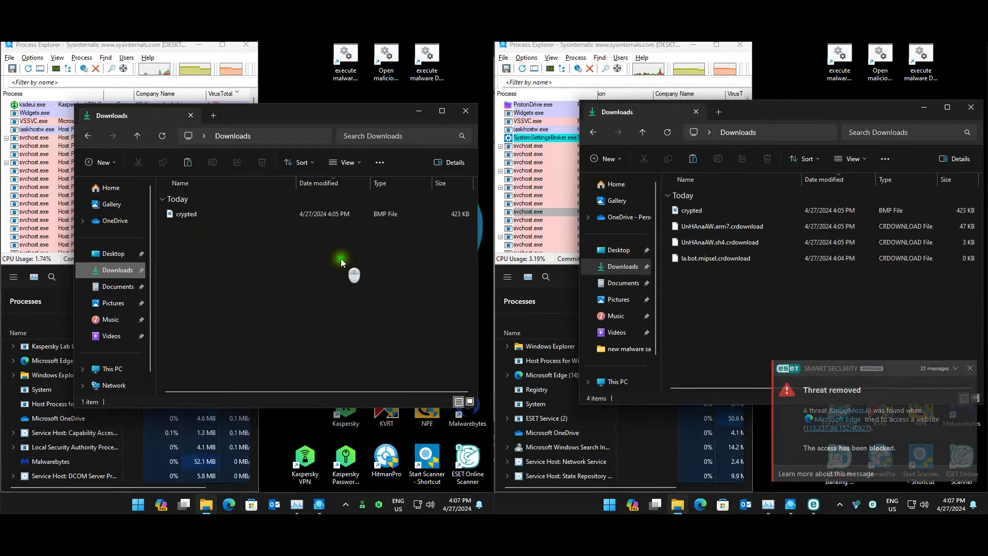
left_click(694, 211)
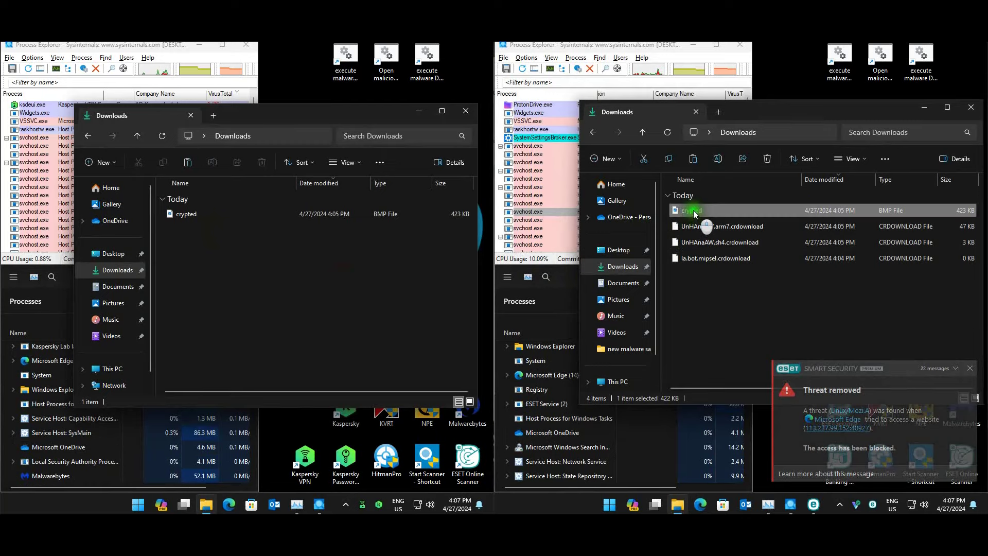
double_click(694, 210)
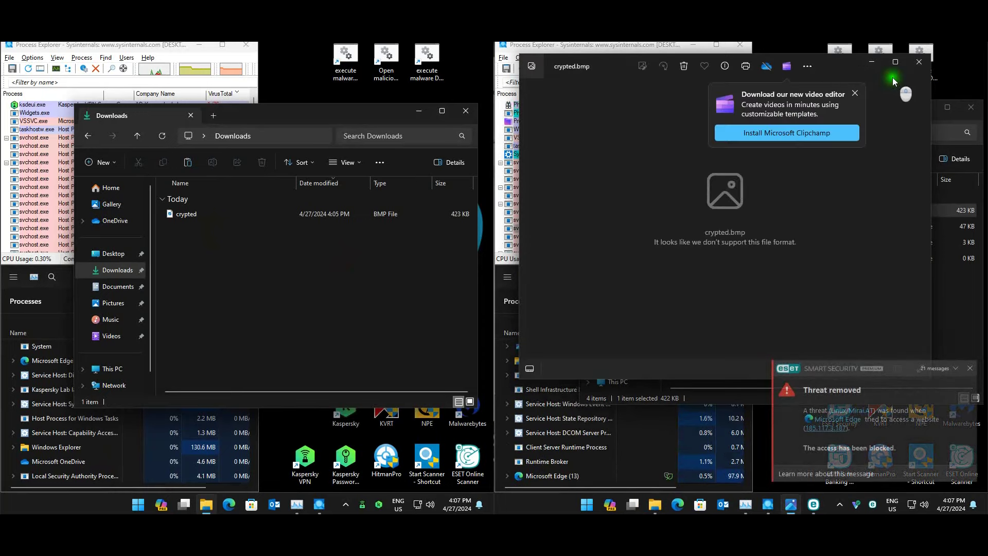
Close the image viewer and the Downloads windows on both machines, and select the Open malicious websites shortcut on each desktop
left_click(919, 62)
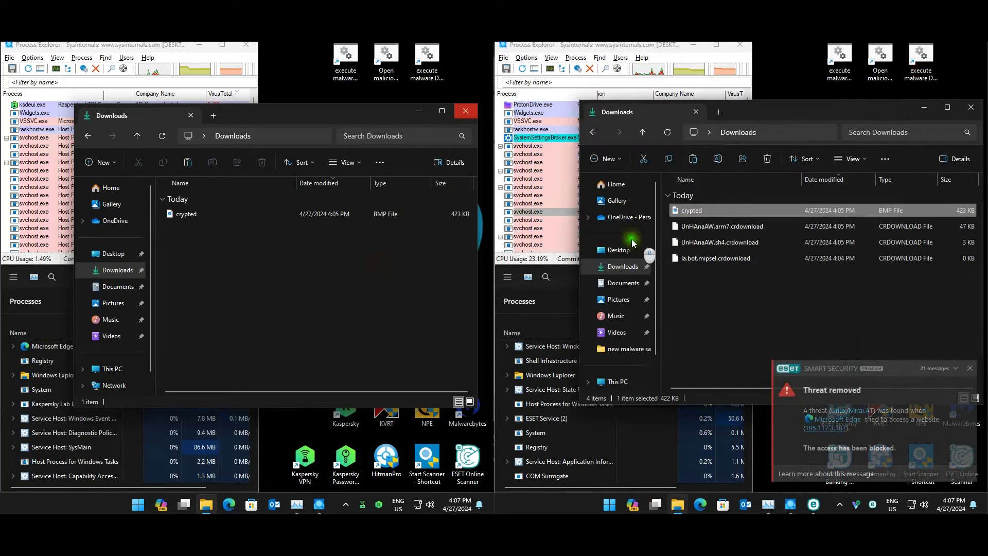
left_click(466, 111)
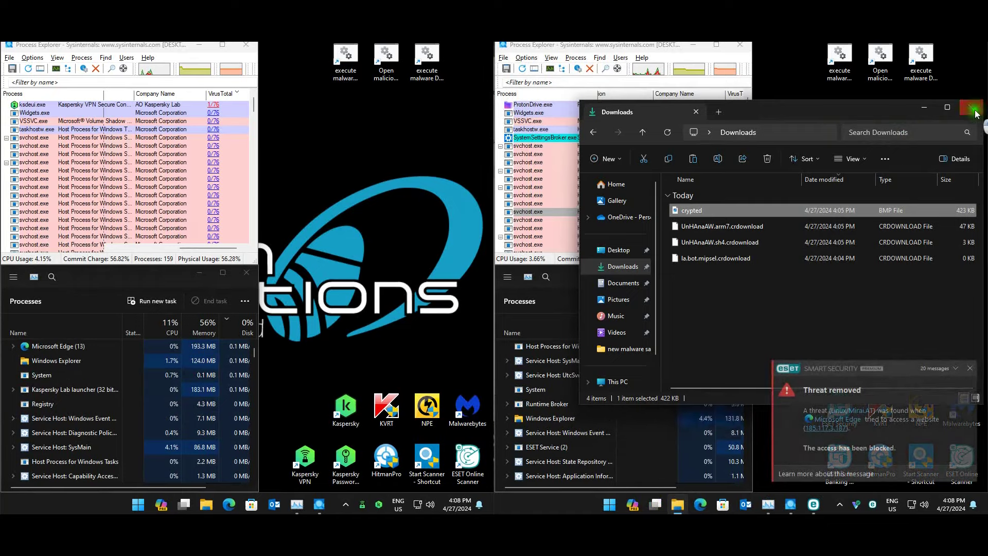
left_click(973, 108)
left_click(880, 61)
left_click(385, 62)
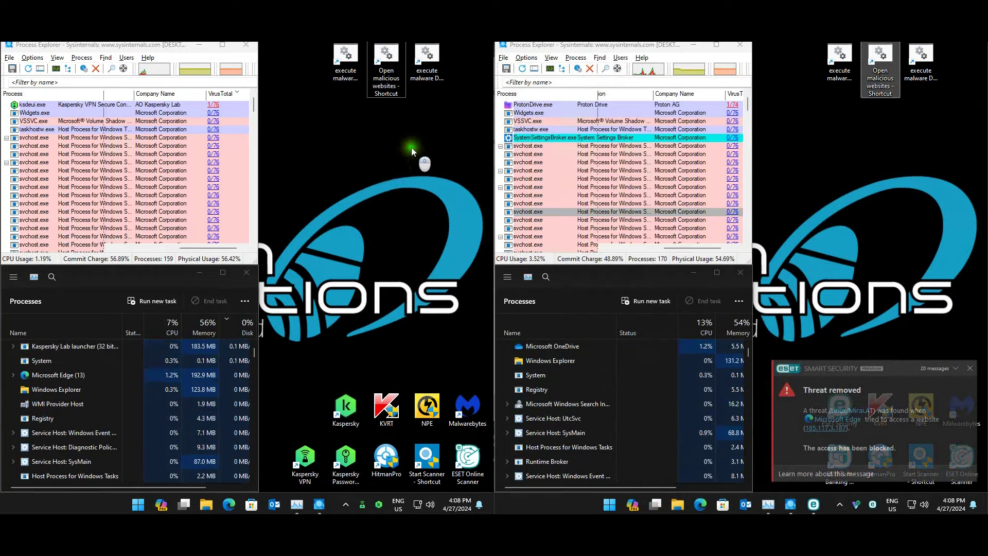
Start the execute malware script on both machines and snap the Kaspersky machine's terminal window beside Process Explorer
left_click(345, 57)
double_click(345, 56)
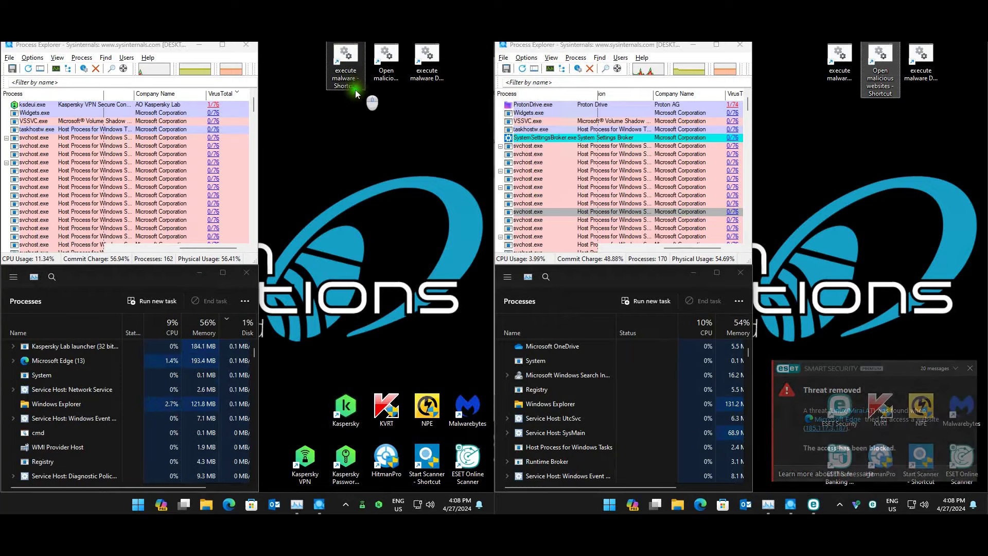
left_click_drag(230, 92, 369, 63)
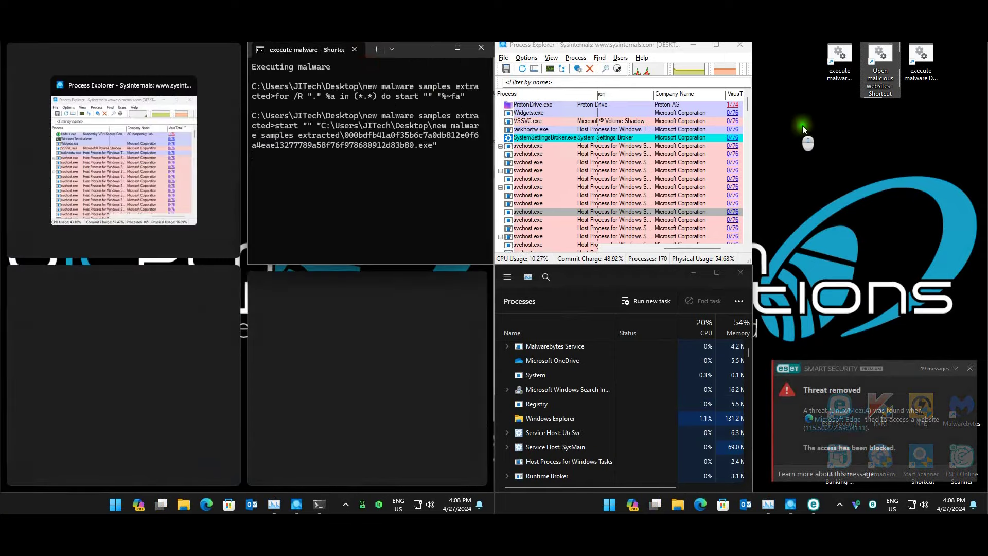
left_click(831, 57)
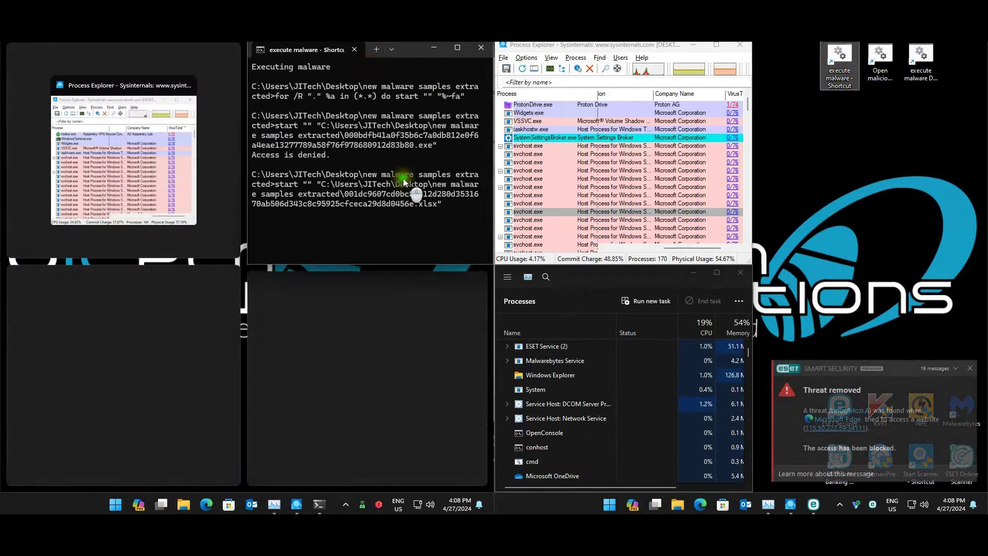
left_click(404, 181)
Place the ESET machine's script terminal beside Process Explorer and adjust both terminals' widths to leave the VirusTotal column visible
left_click_drag(758, 131, 862, 61)
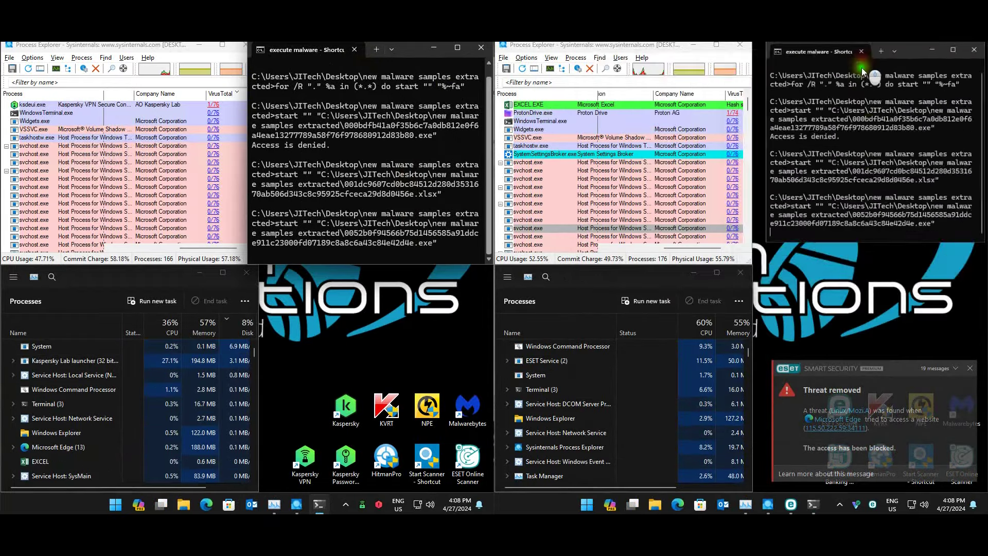
left_click(871, 164)
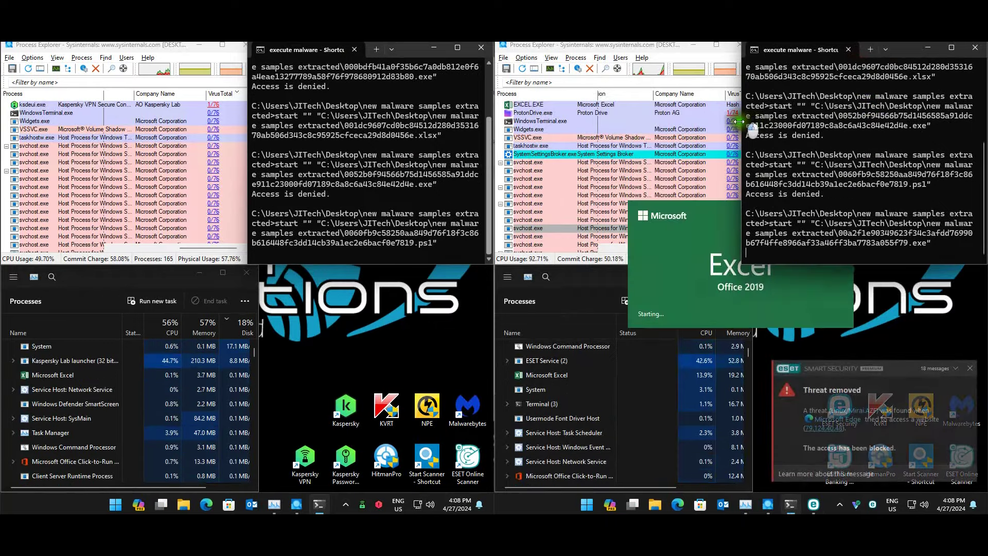
left_click_drag(738, 121, 745, 121)
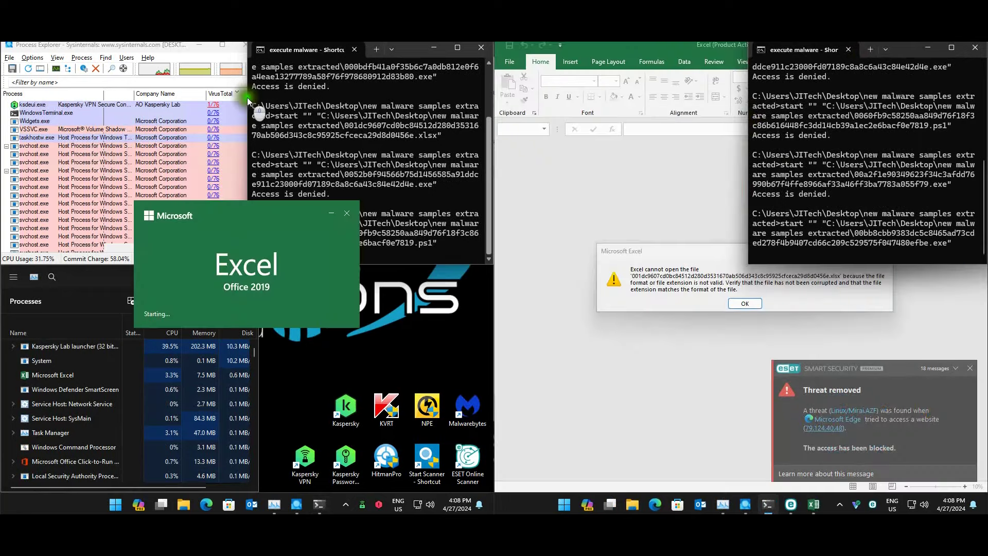
left_click_drag(249, 98, 265, 98)
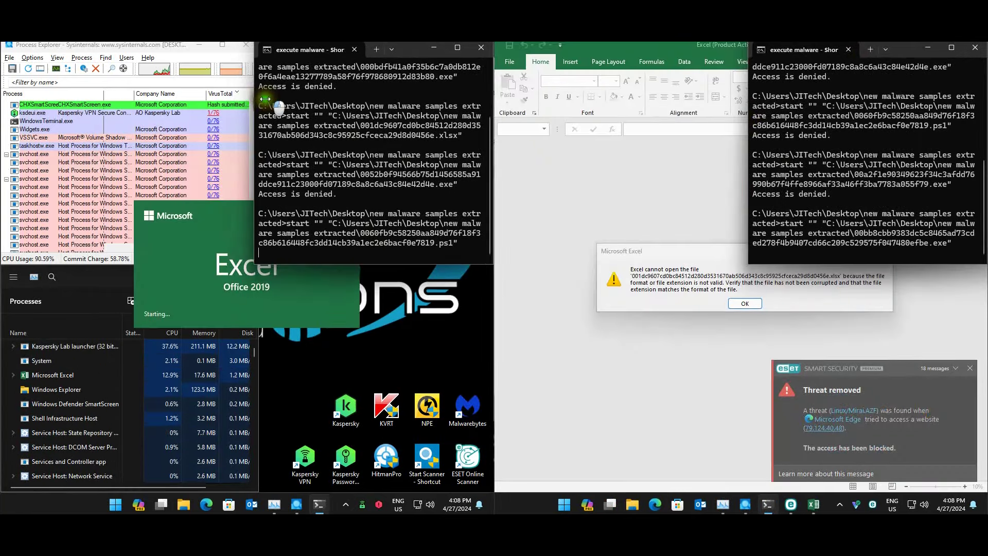
left_click(298, 356)
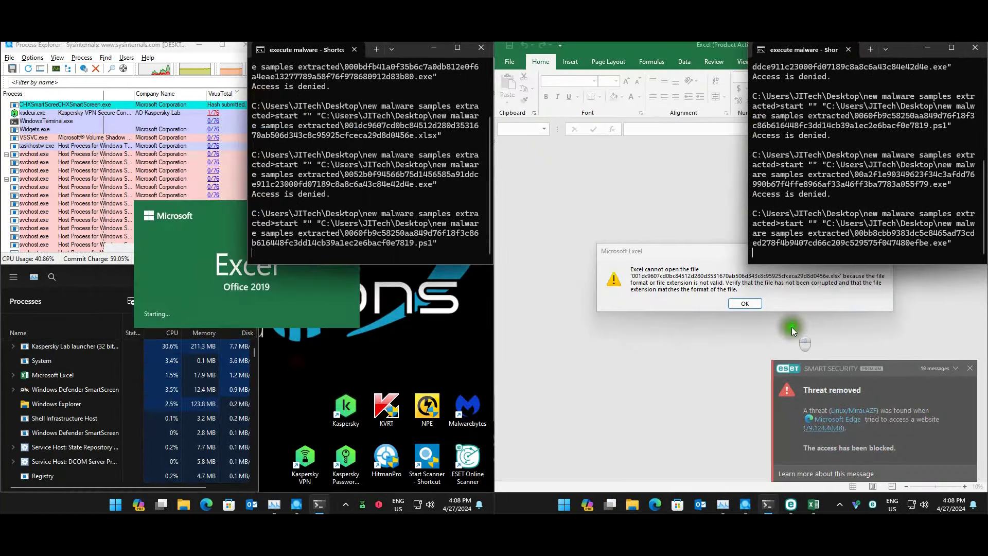
Dismiss the Excel and Windows file error messages, and close the Office Activation Wizard on both machines
left_click(741, 303)
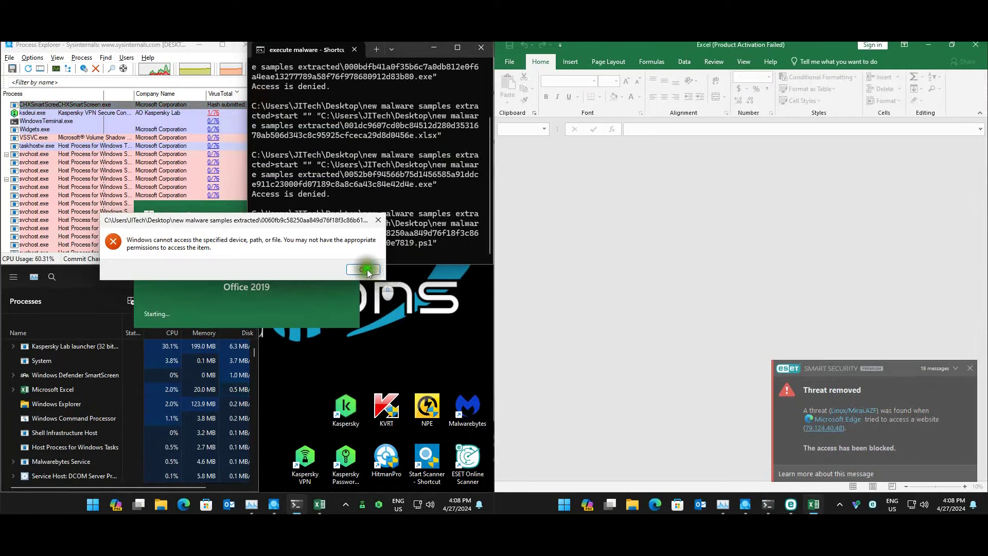
left_click(366, 269)
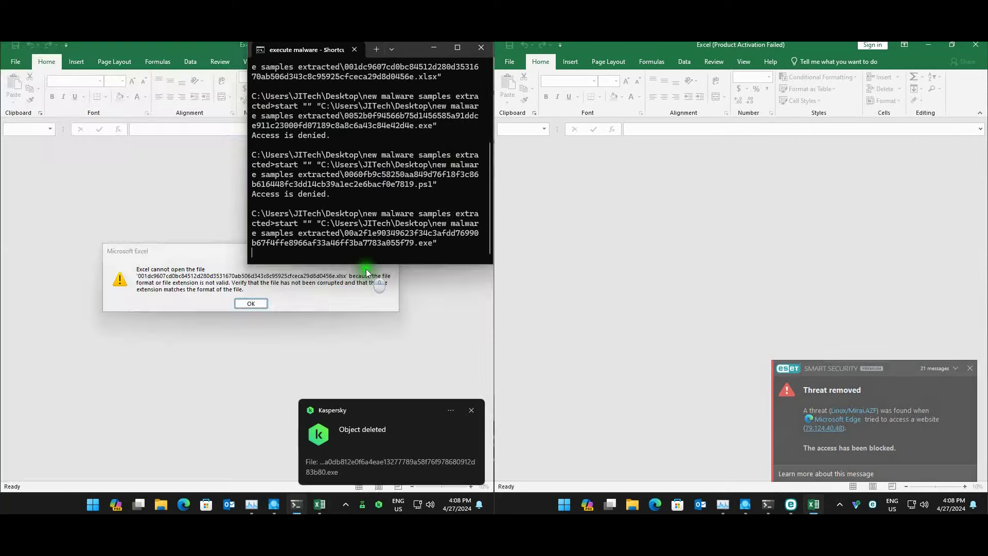
left_click(258, 304)
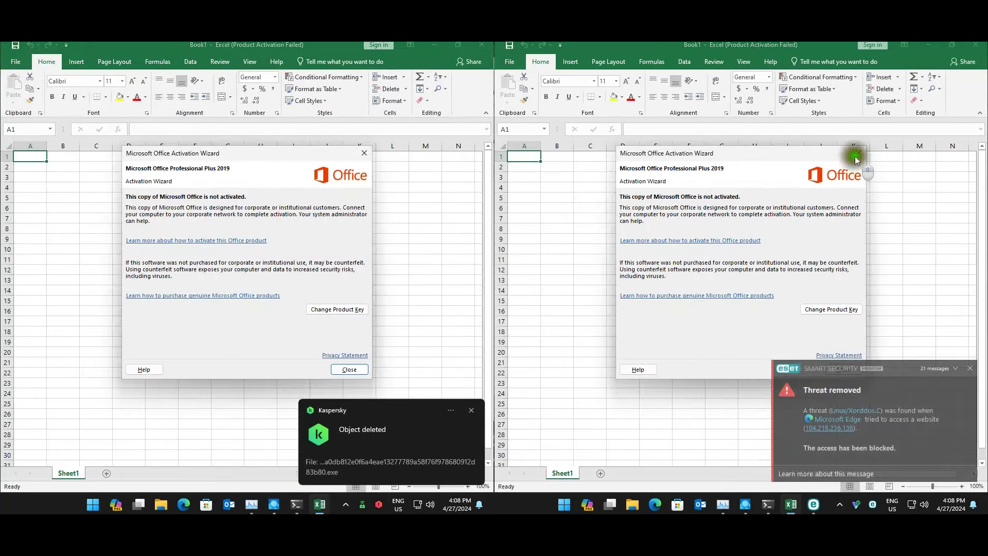
left_click(856, 154)
left_click(364, 153)
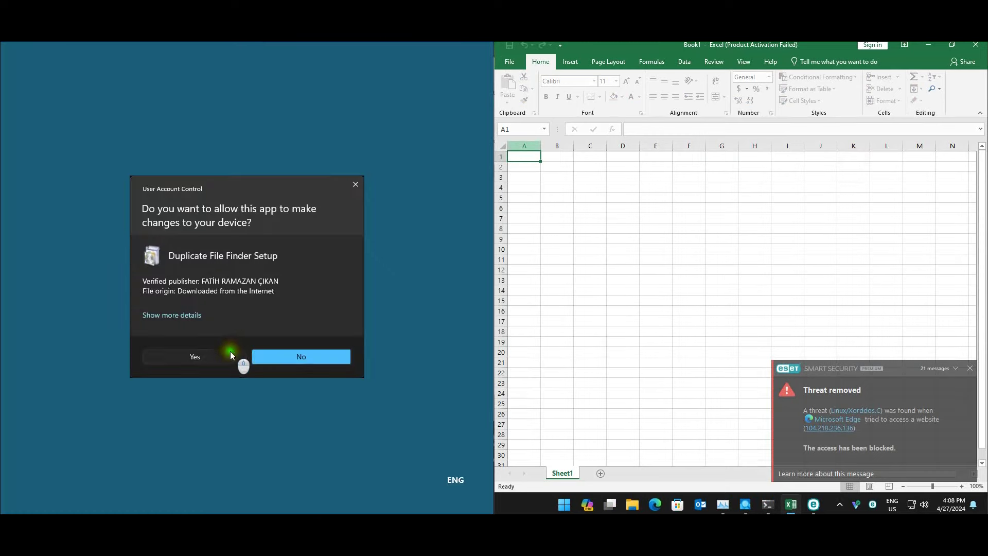
Allow Duplicate File Finder Setup on the Kaspersky machine with English as setup language, and close Excel on both machines
left_click(230, 350)
left_click(630, 218)
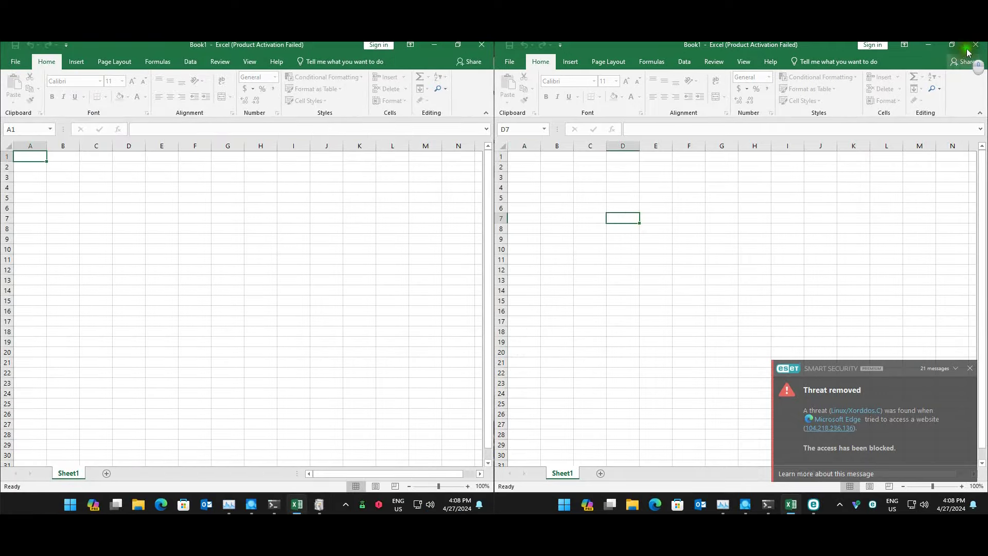
left_click(482, 45)
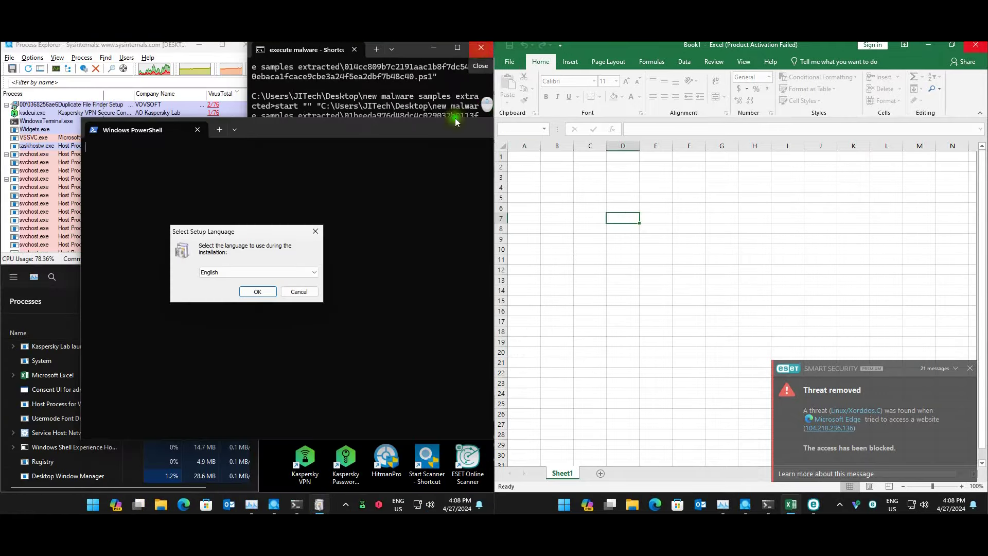
left_click(257, 291)
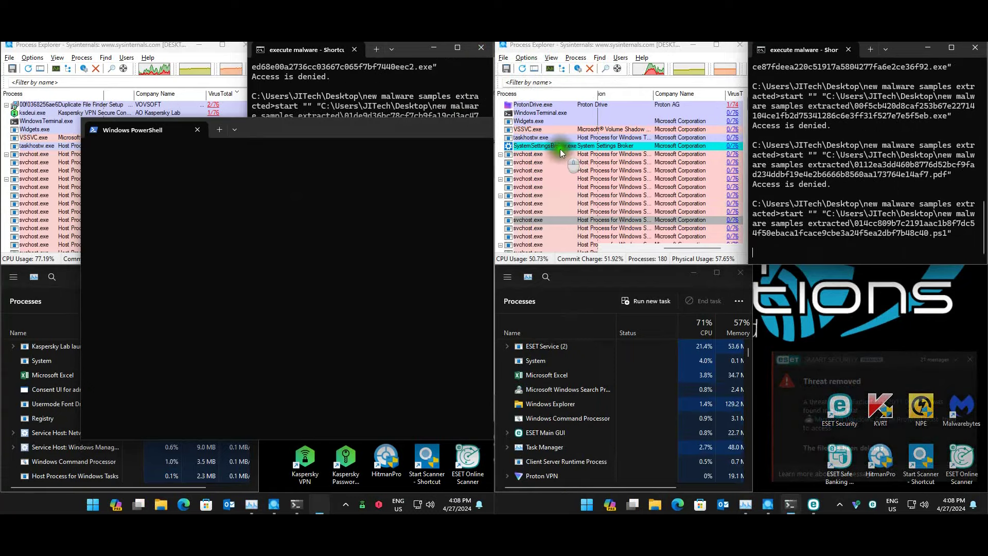
left_click(157, 131)
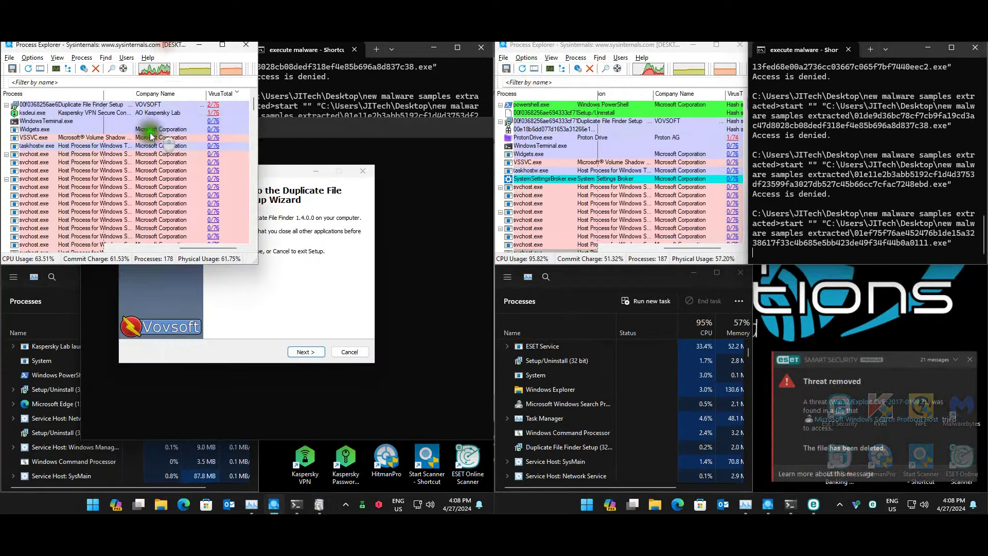
left_click(242, 137)
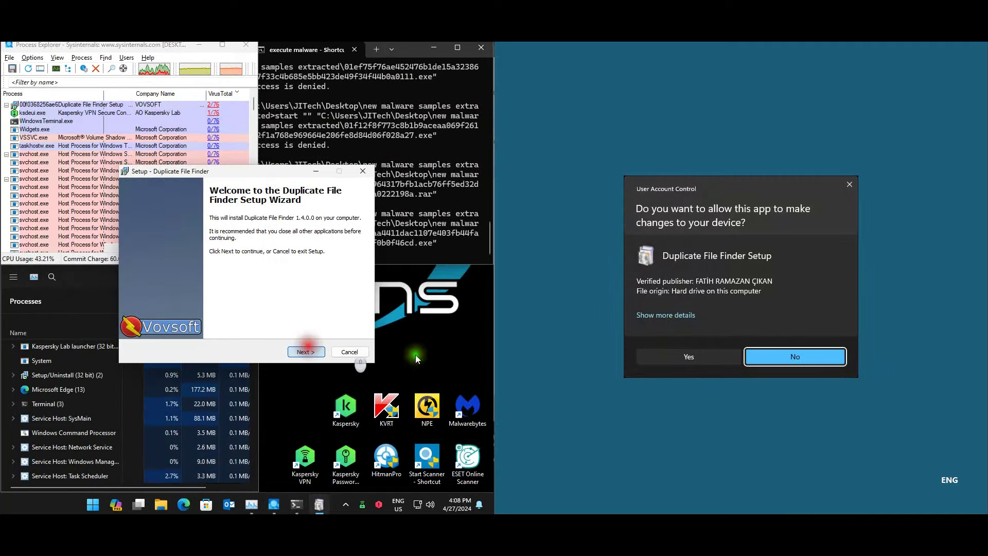
Accept the Duplicate File Finder licence agreement on the Kaspersky machine, and allow the same installer to start on the ESET machine
left_click(310, 340)
left_click(713, 358)
left_click(164, 320)
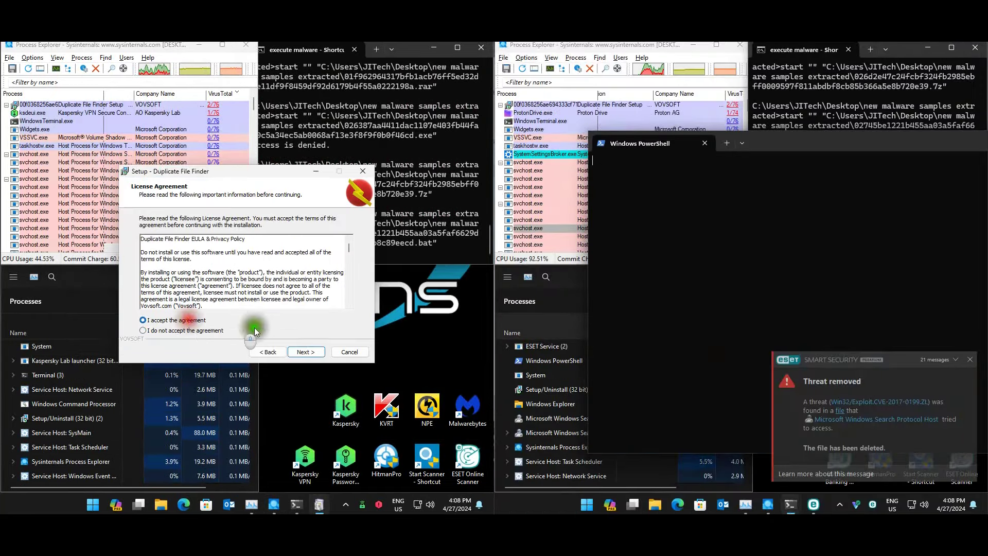
left_click(305, 352)
left_click(755, 291)
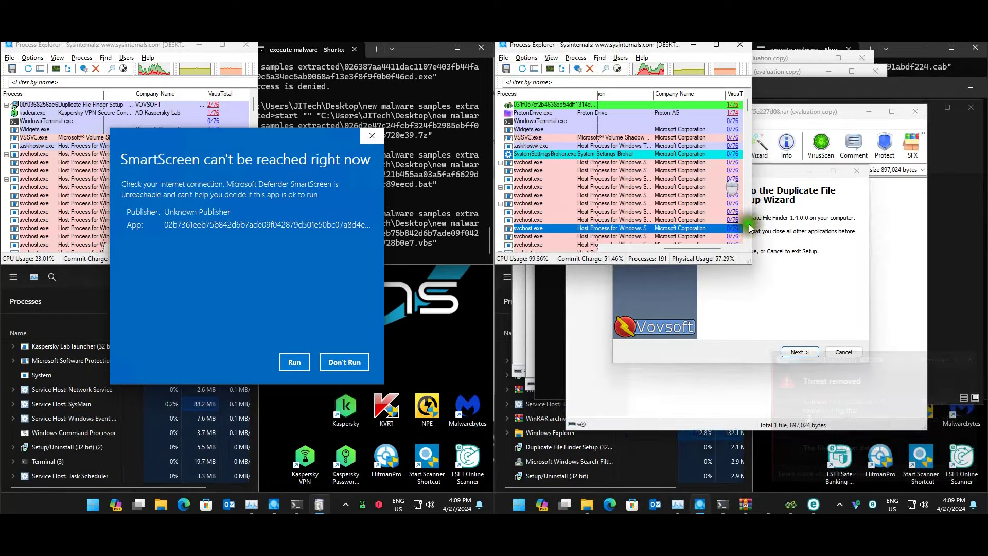
Launch the application inside the RAR archive on the ESET machine, and let the unknown-publisher app run past SmartScreen on the Kaspersky machine
left_click(808, 267)
left_click(905, 227)
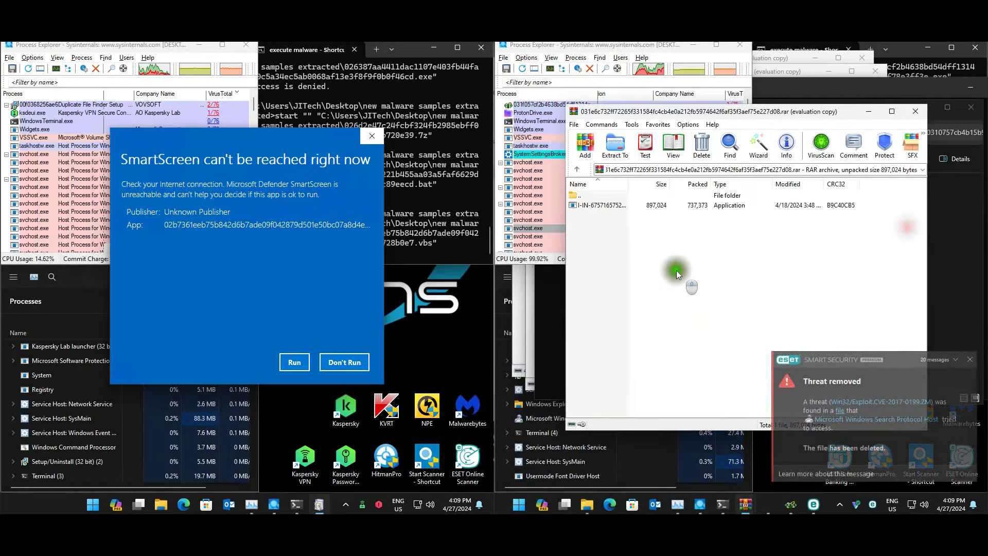
left_click(600, 207)
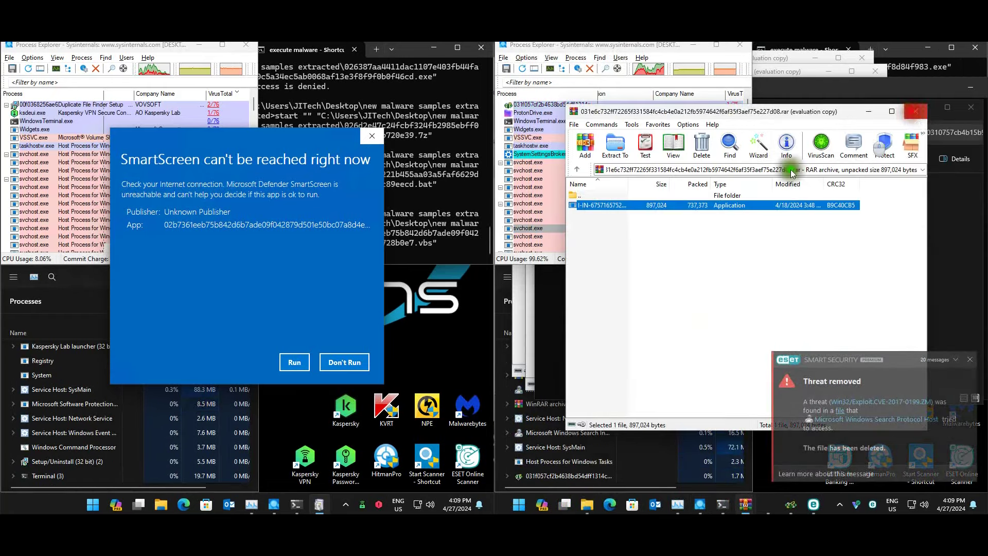
left_click(294, 363)
left_click(306, 352)
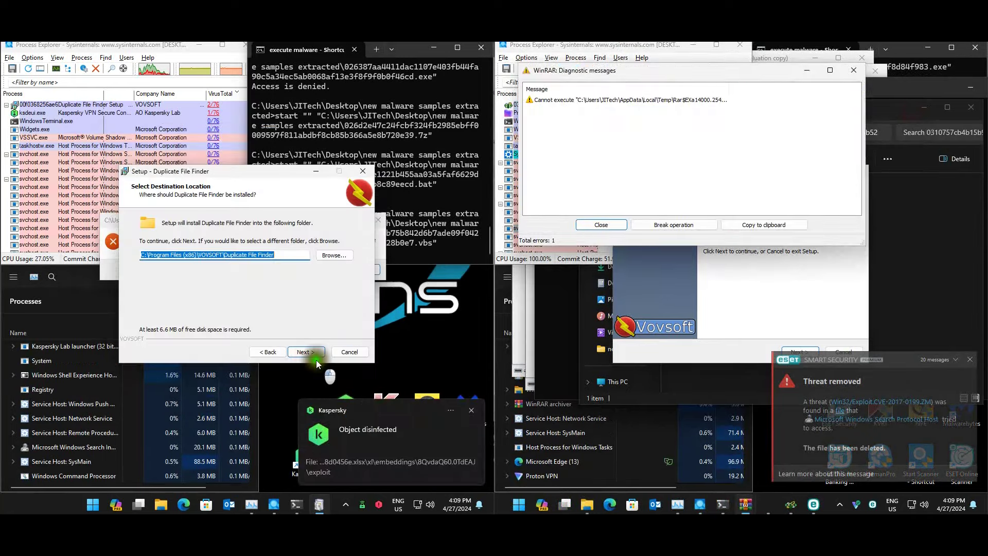
Install Duplicate File Finder on the ESET machine, accepting the licence and keeping the default folders and desktop shortcut
left_click(761, 331)
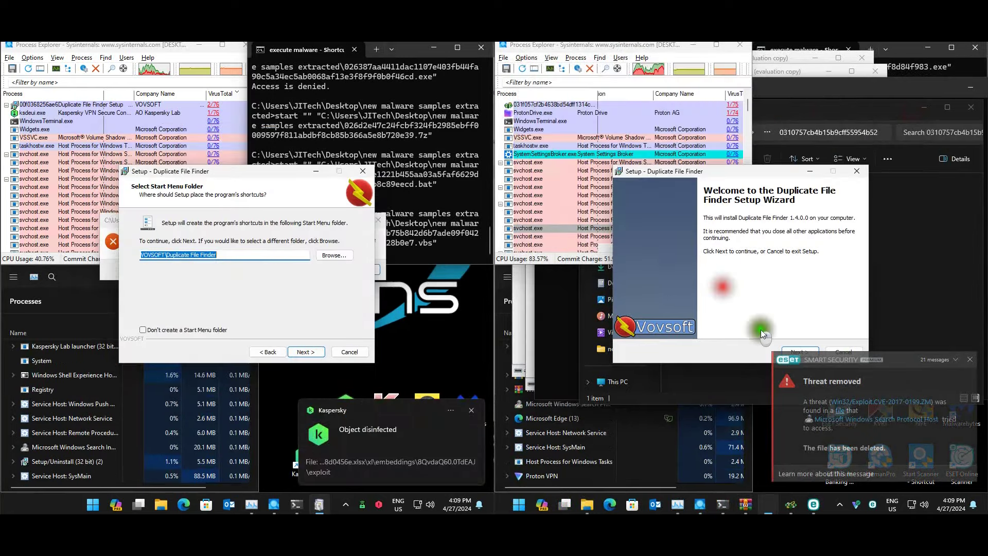
left_click(808, 348)
left_click(685, 320)
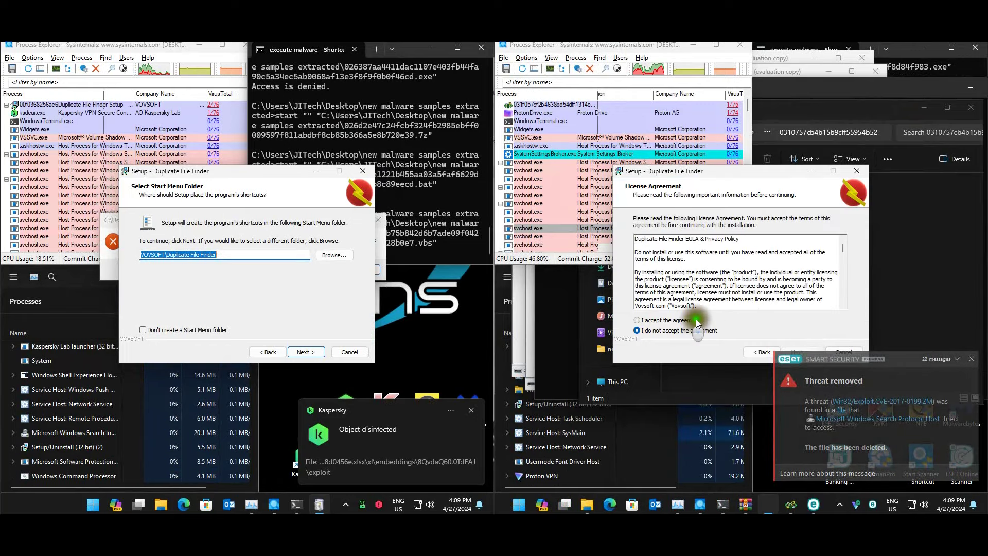
left_click(807, 348)
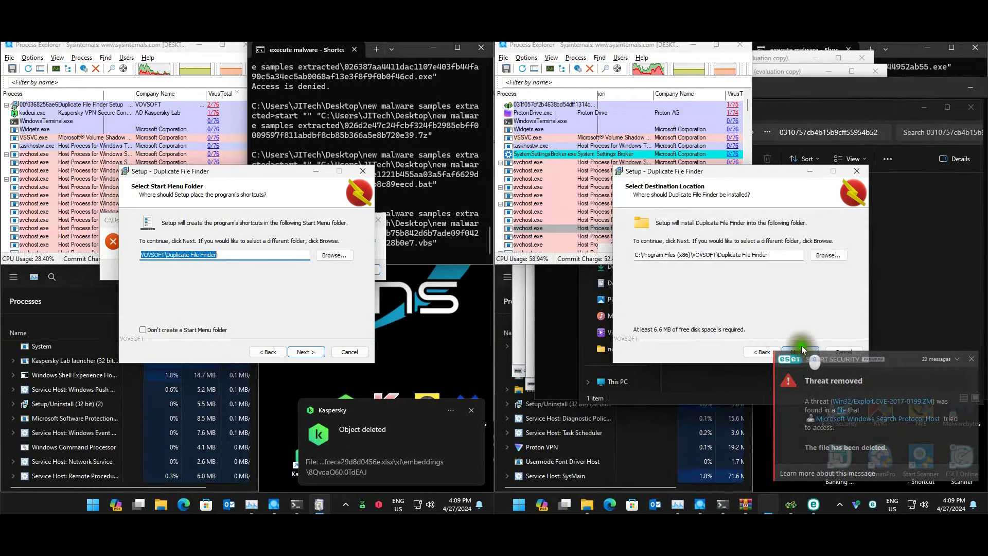
left_click(797, 348)
left_click(759, 350)
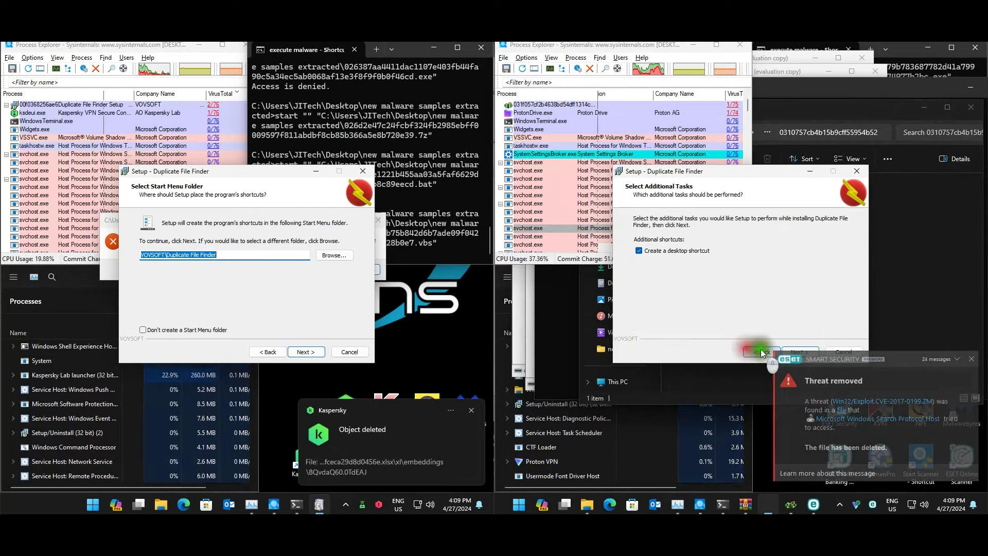
left_click(798, 348)
left_click(798, 348)
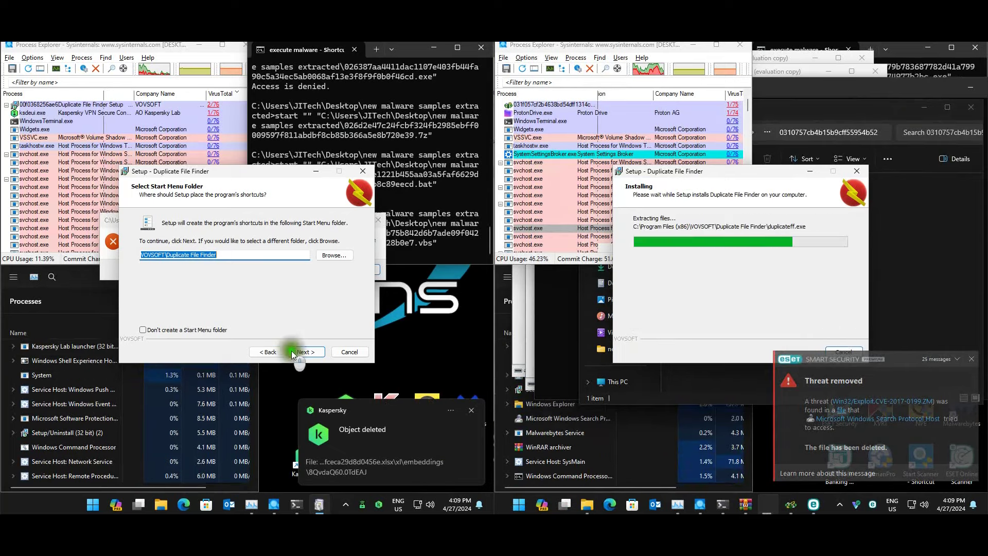
Install Duplicate File Finder on the Kaspersky machine with the default options, and finish both installers with the program launched
left_click(312, 352)
left_click(312, 352)
left_click(313, 352)
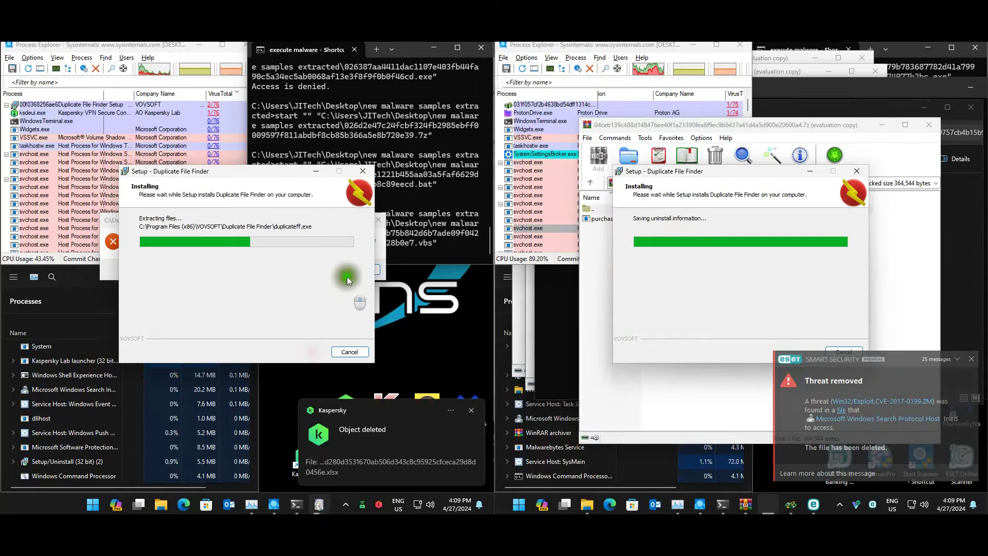
left_click(381, 222)
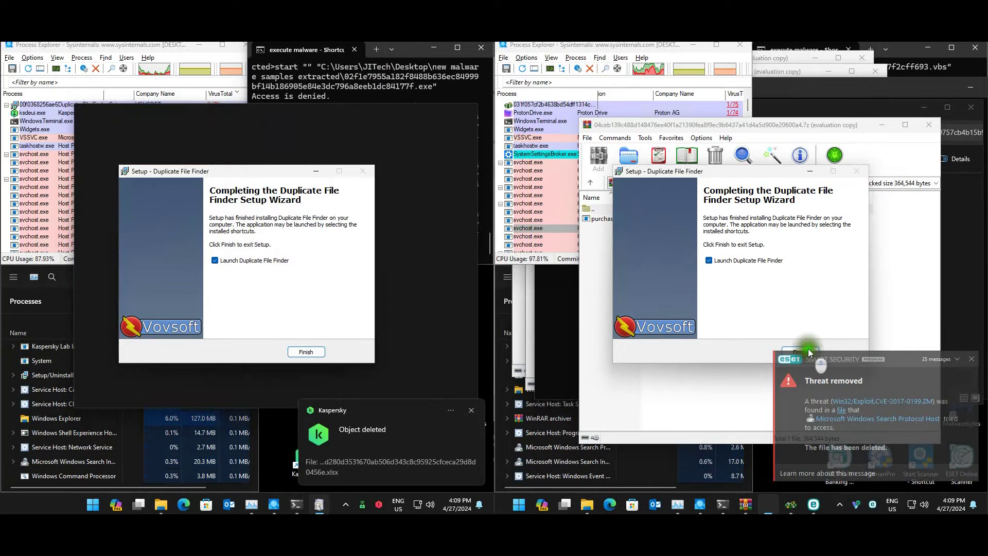
left_click(806, 351)
left_click(316, 351)
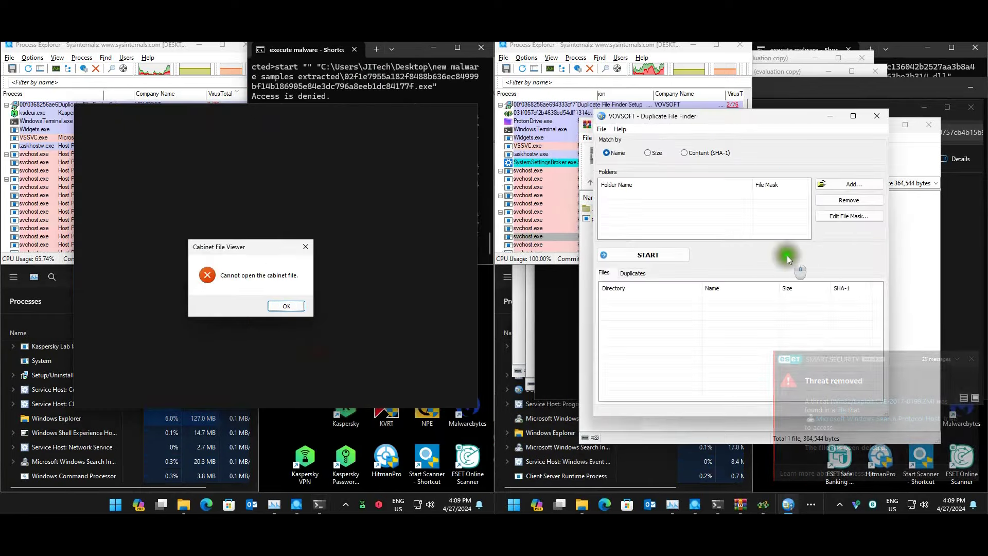
Dismiss the cabinet file error and close Duplicate File Finder on the Kaspersky machine, then open the purchase order application from the ESET machine's 7z archive
left_click(287, 307)
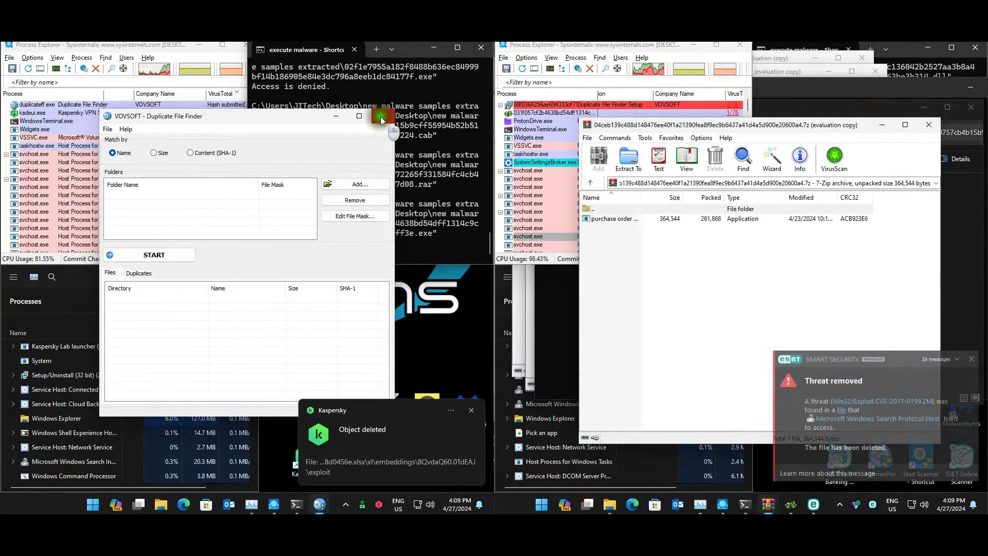
left_click(381, 116)
left_click(596, 219)
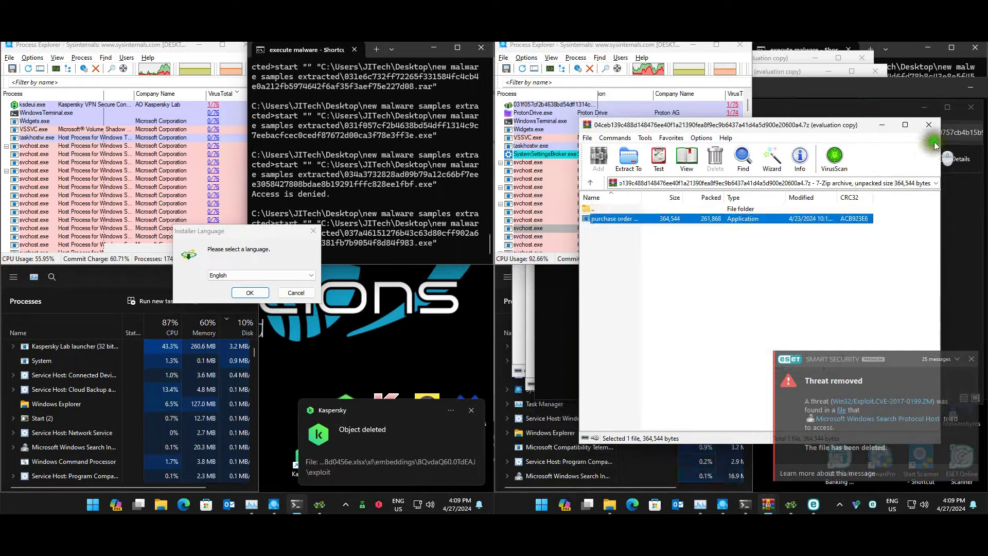
Install Java Service Wrapper in English to the default folder on both machines, and dismiss the incompatible app notice on the ESET machine
left_click(252, 293)
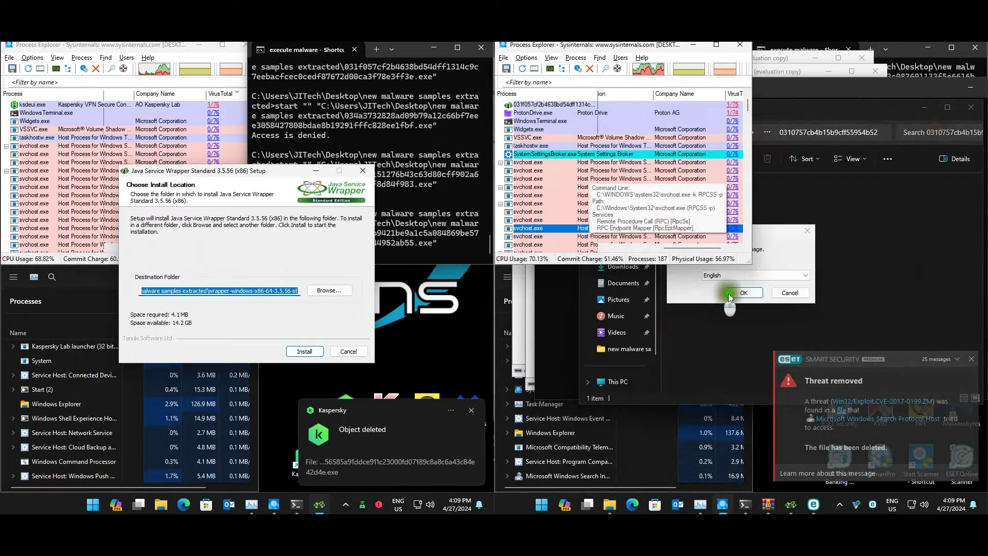
left_click(730, 291)
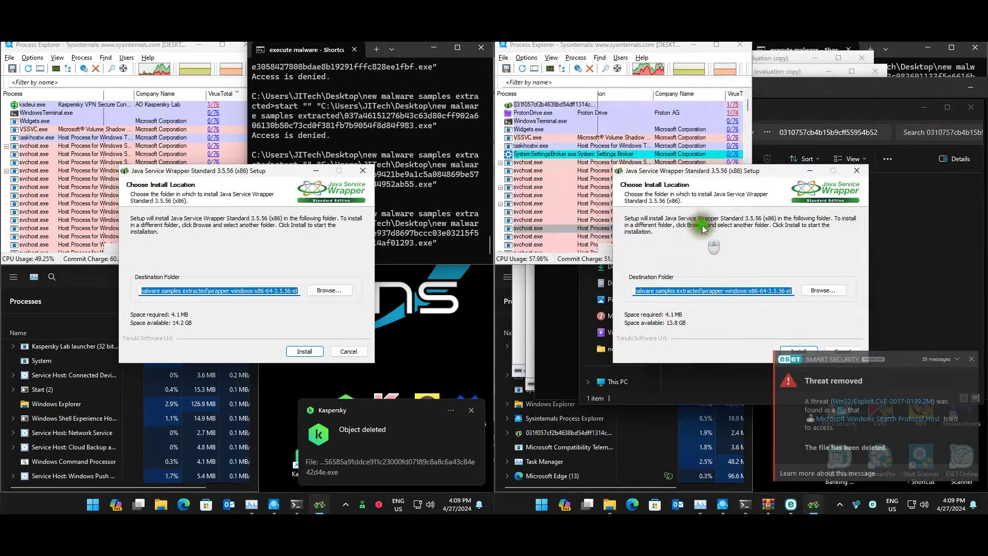
left_click(305, 351)
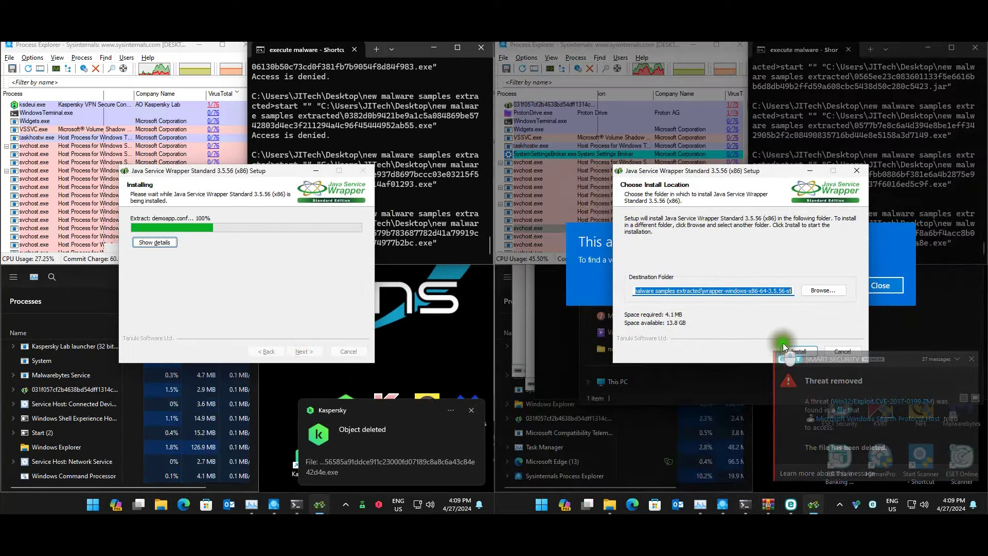
left_click(804, 351)
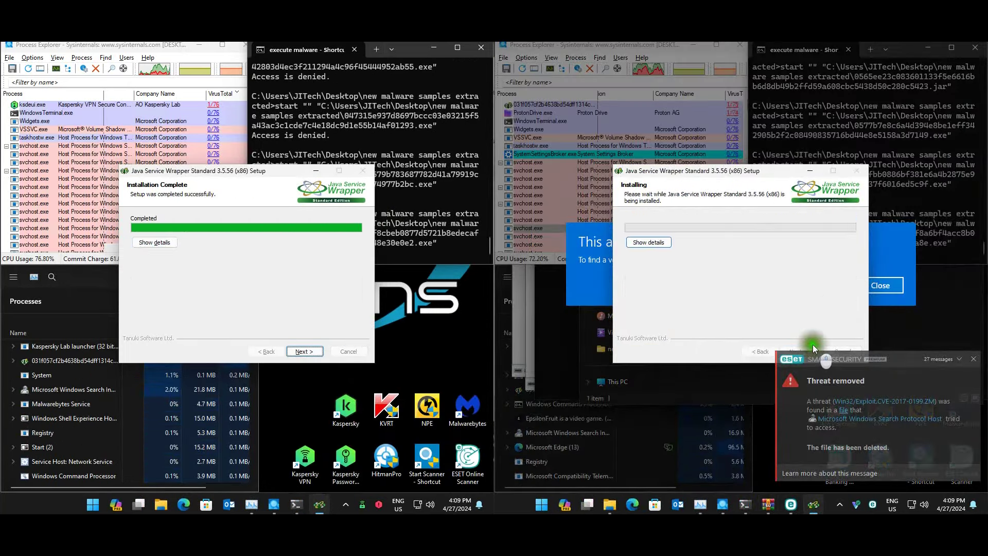
left_click(880, 285)
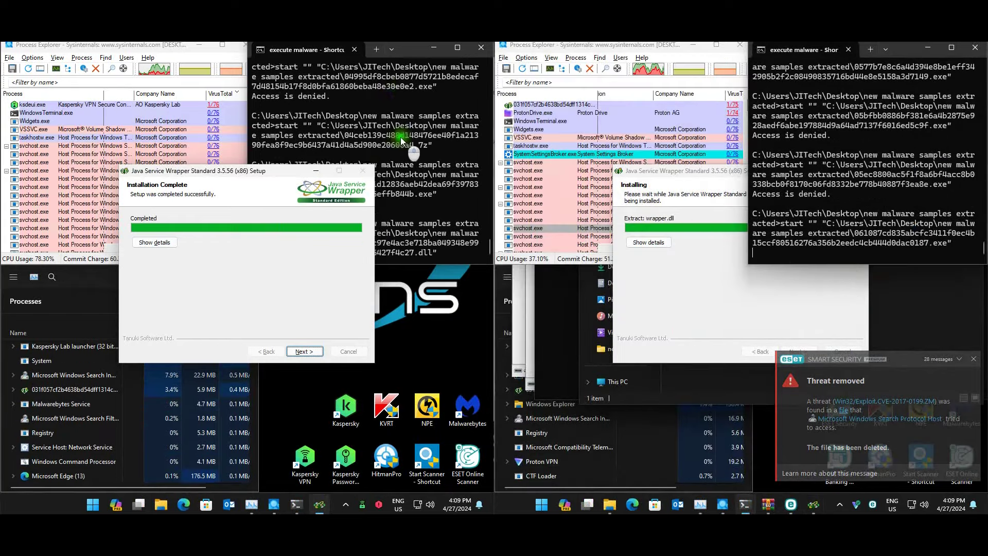
Have Kaspersky try disinfecting the active malware without a restart, confirming the action and suppressing confirmation prompts for 30 minutes
left_click(378, 220)
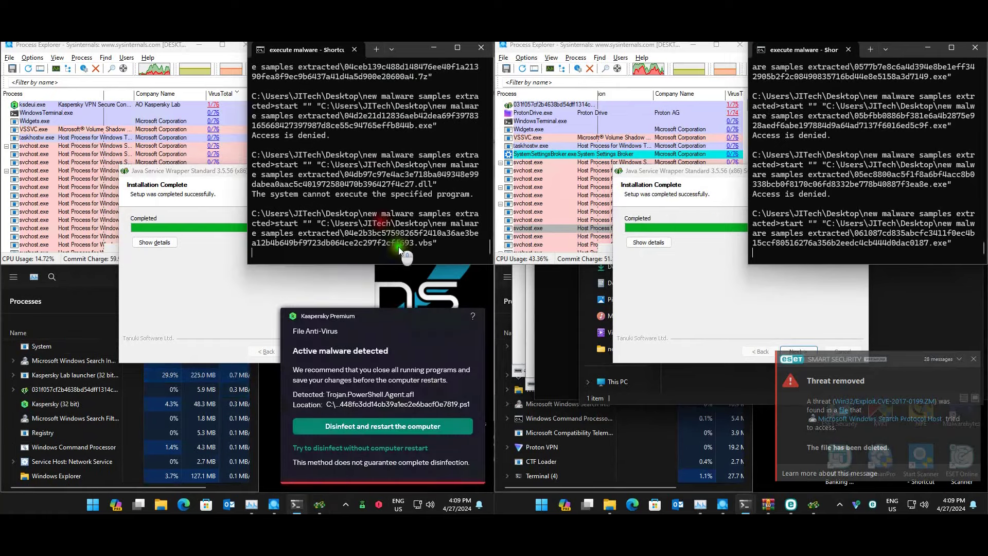
left_click(355, 447)
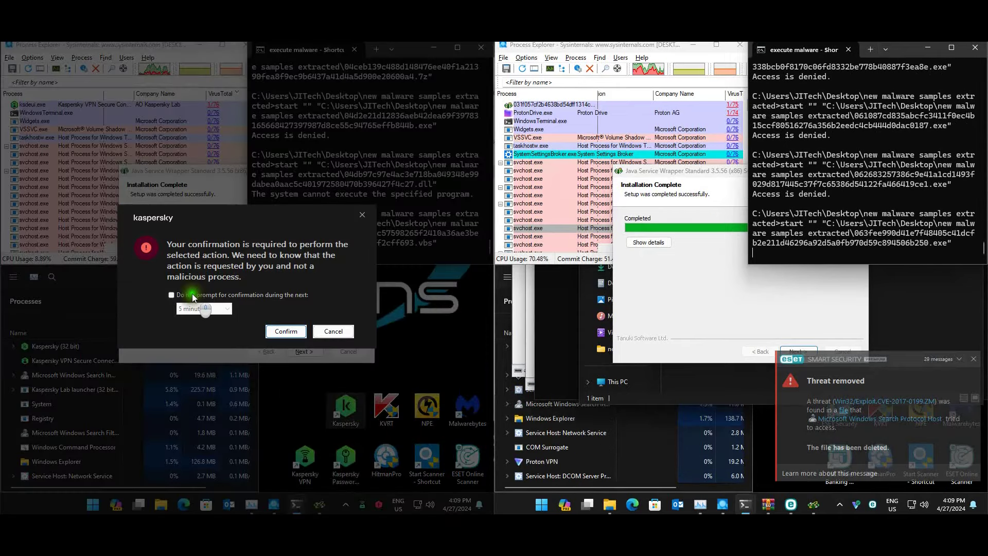
left_click(192, 294)
left_click(213, 307)
left_click(206, 327)
left_click(286, 332)
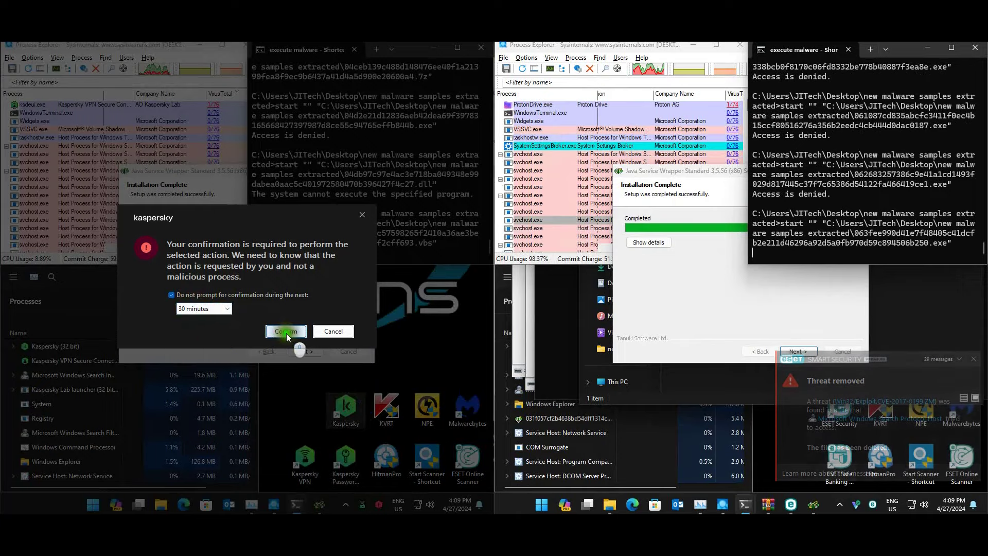
Dismiss the file access error on the Kaspersky machine and bring the Process Explorer window forward on the ESET machine
left_click(293, 359)
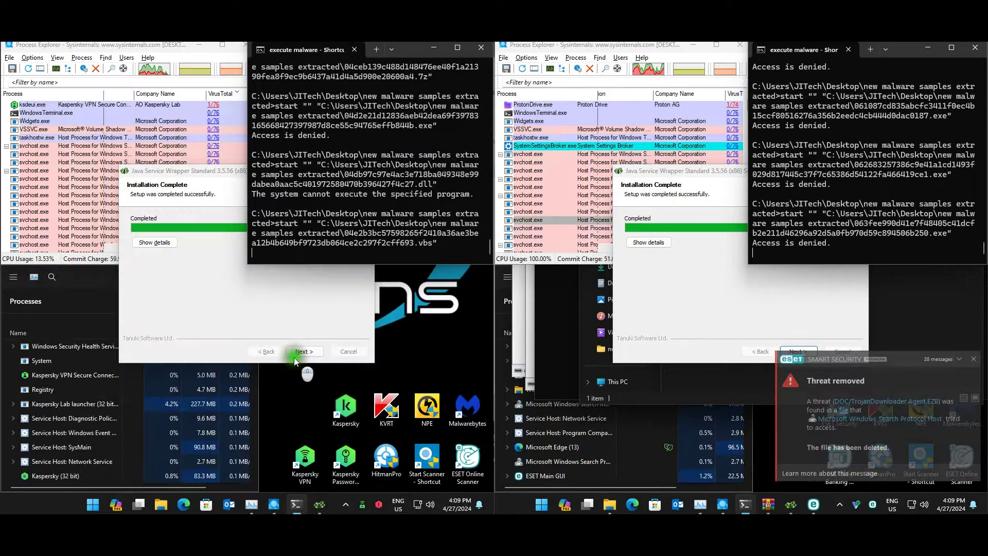
left_click(811, 252)
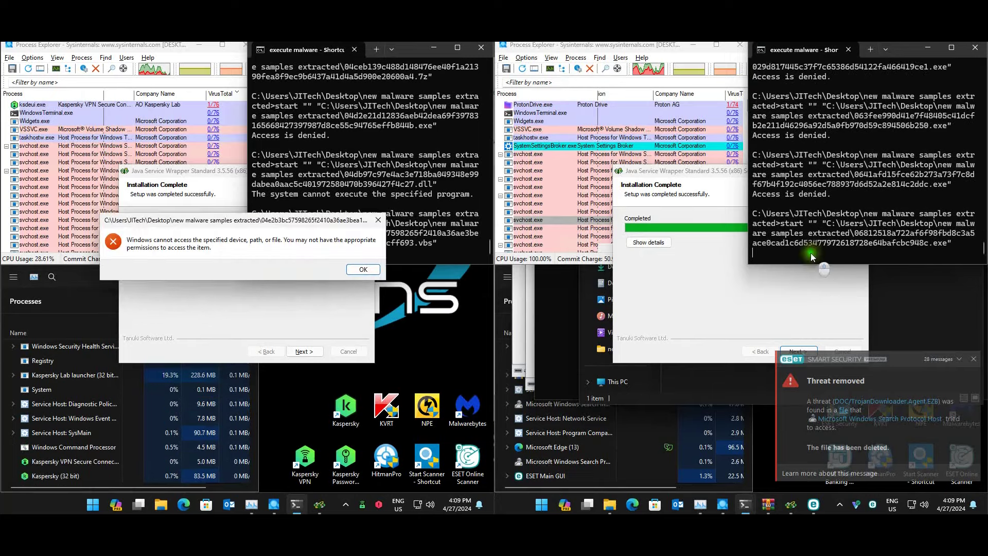
left_click(350, 269)
left_click(352, 273)
left_click(685, 363)
left_click(385, 313)
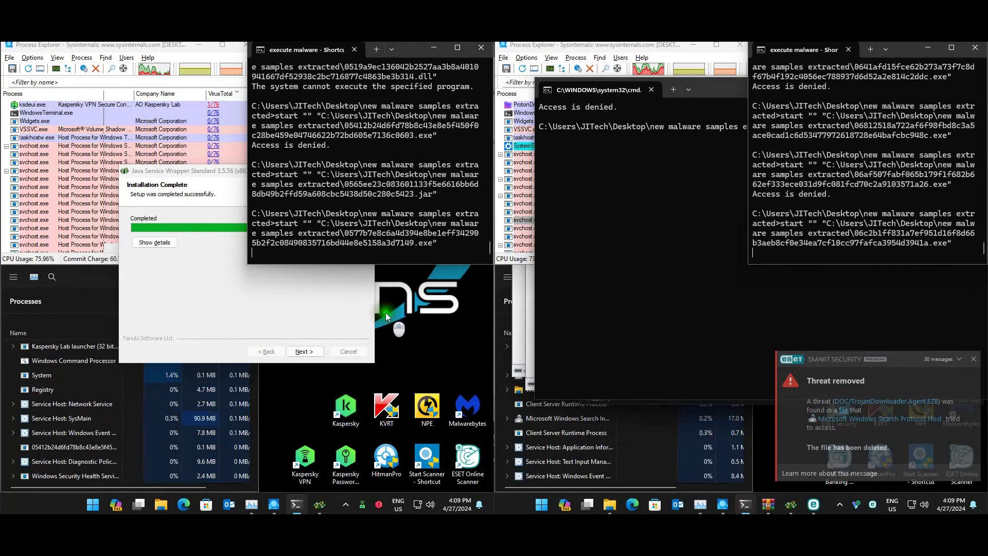
left_click(713, 101)
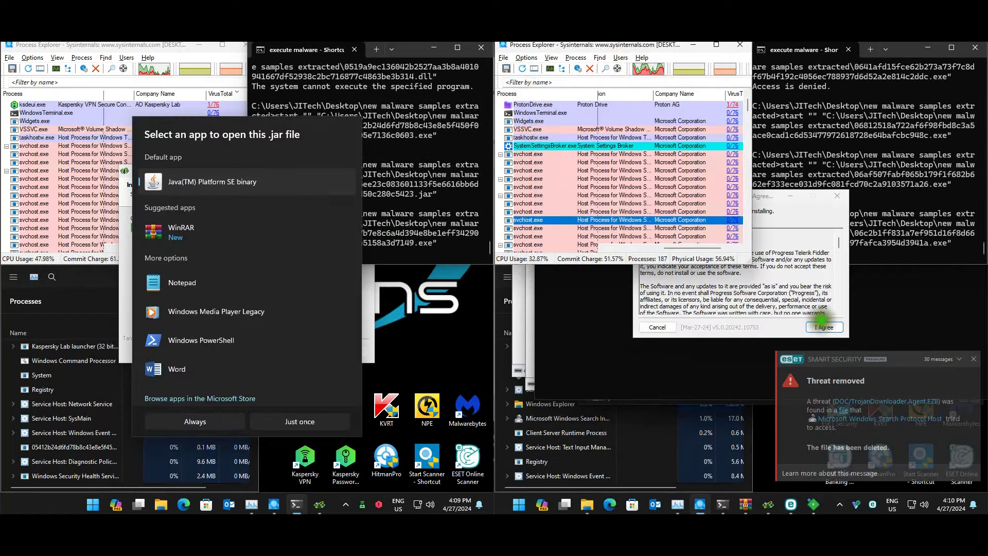
Install Fiddler Classic to the default folder on the ESET machine, and always open .jar files with Java(TM) Platform SE binary on the Kaspersky machine
left_click(825, 327)
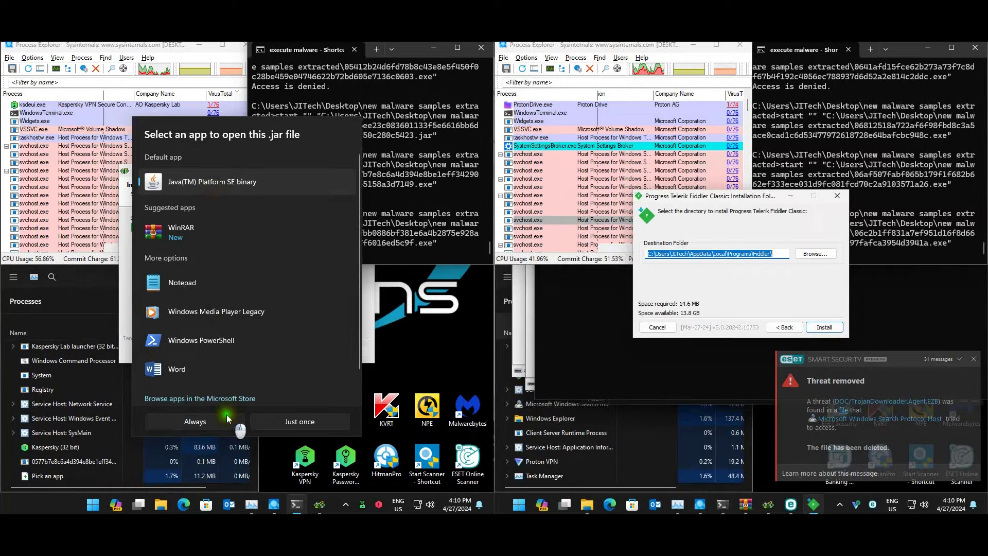
left_click(227, 415)
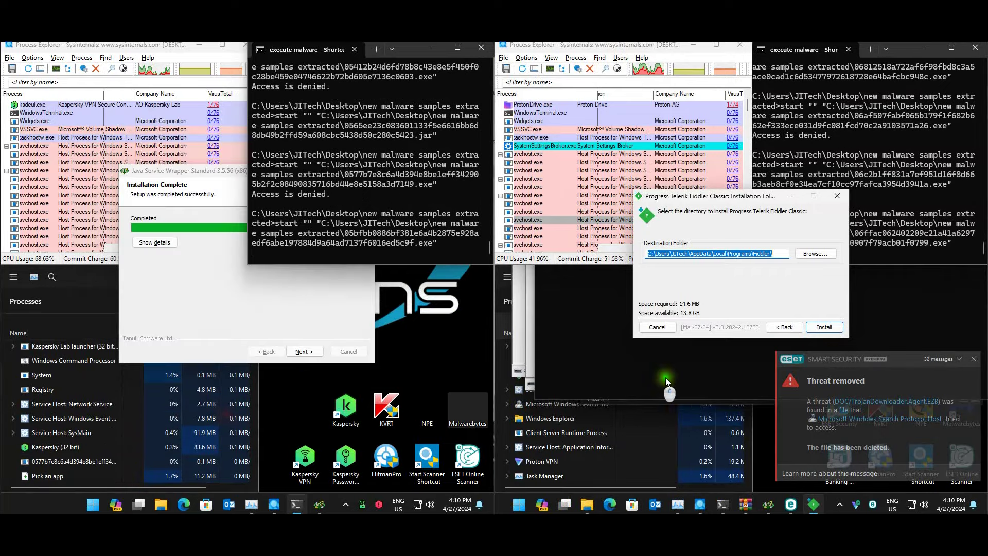
left_click(831, 328)
left_click(683, 238)
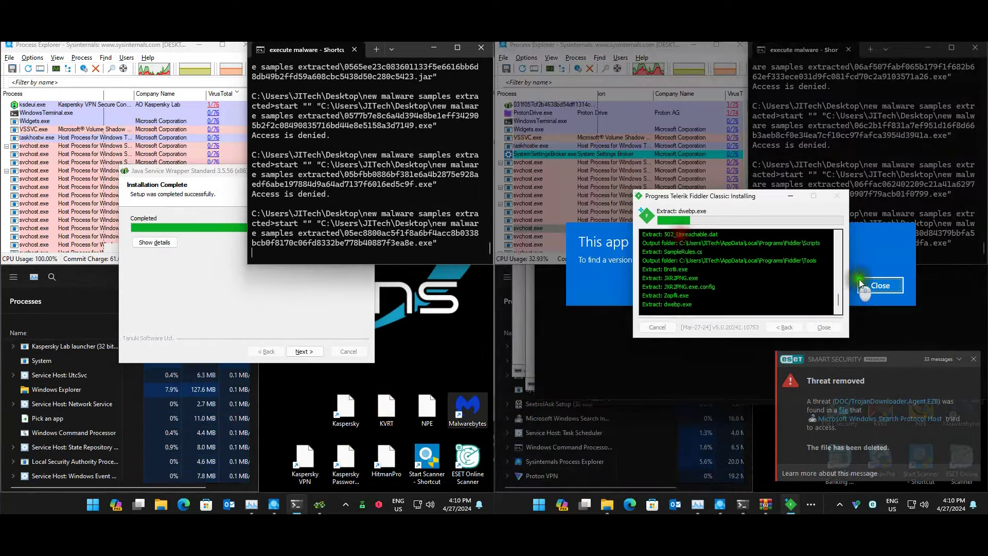
left_click(860, 282)
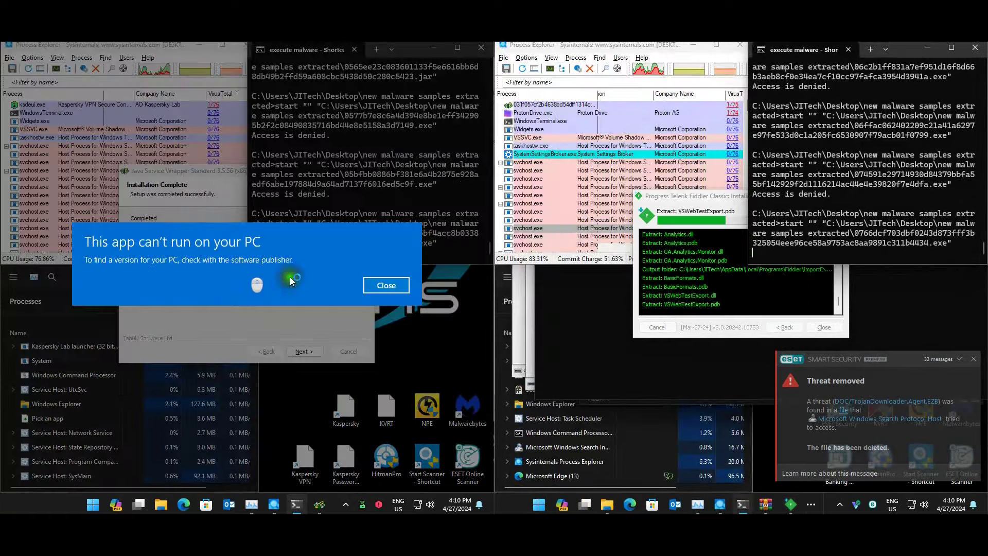
left_click(161, 242)
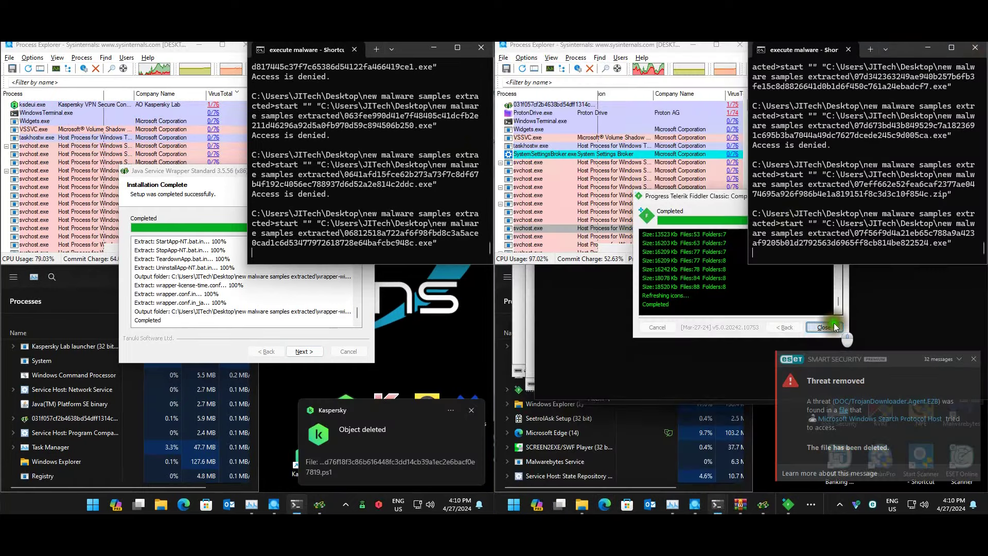
left_click(834, 327)
Install Fiddler Classic on the Kaspersky machine with the licence accepted and the default folder, and continue the Java Service Wrapper setup
left_click(212, 351)
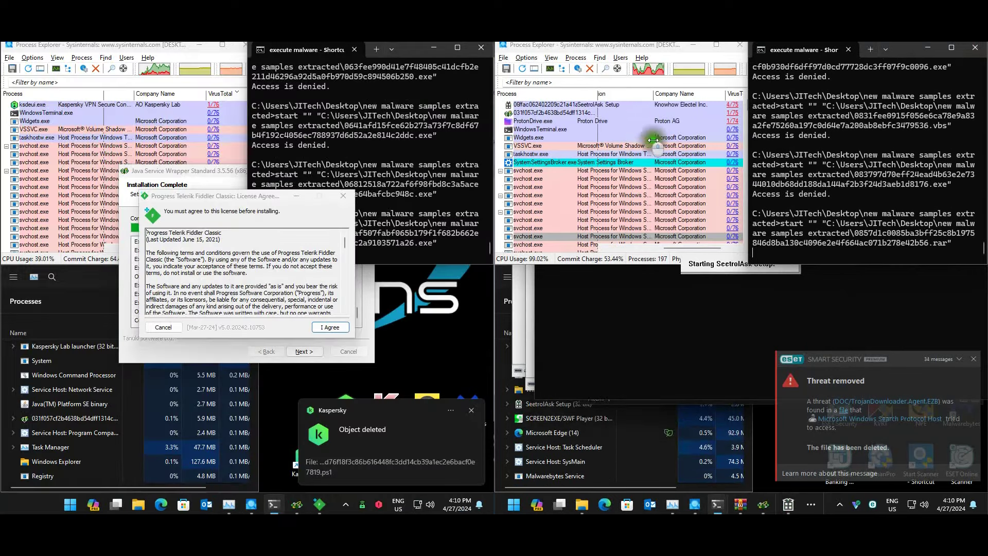
left_click(339, 328)
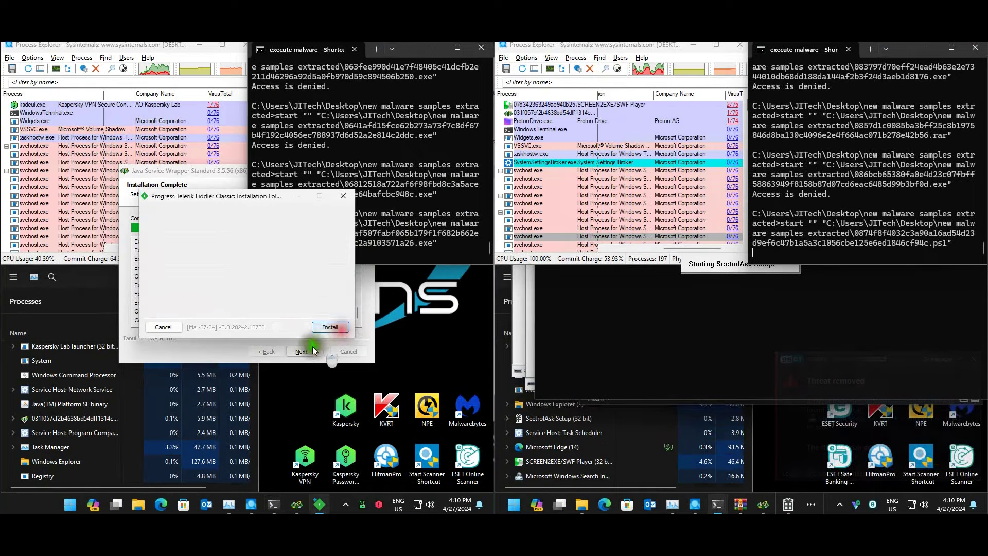
left_click(332, 327)
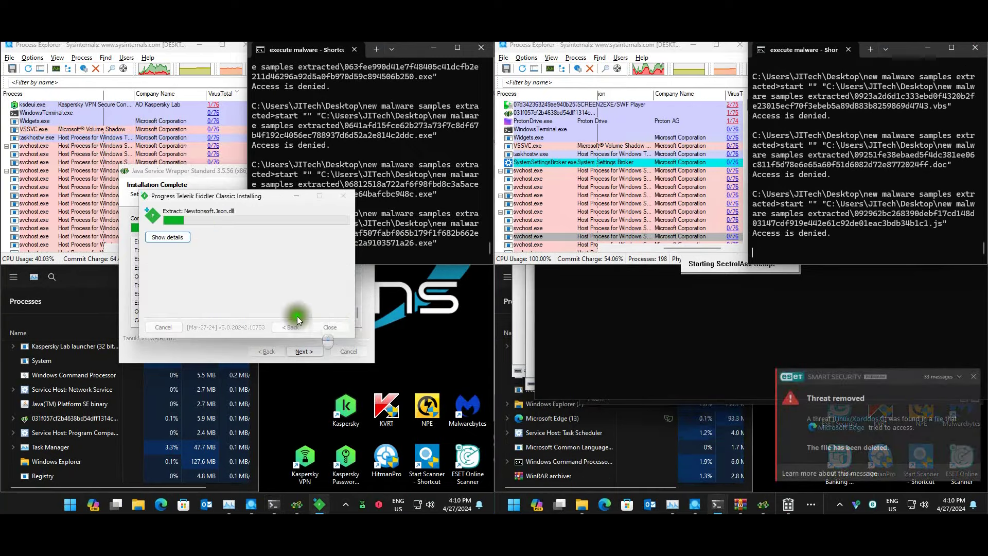
left_click(313, 355)
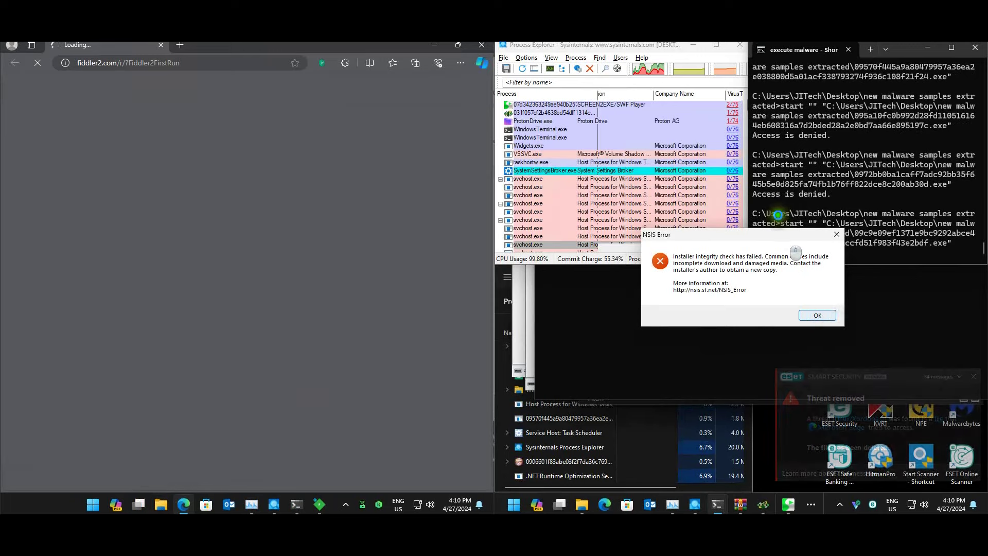
Dismiss the NSIS installer error and close the extra command prompt window on the ESET machine
left_click(818, 315)
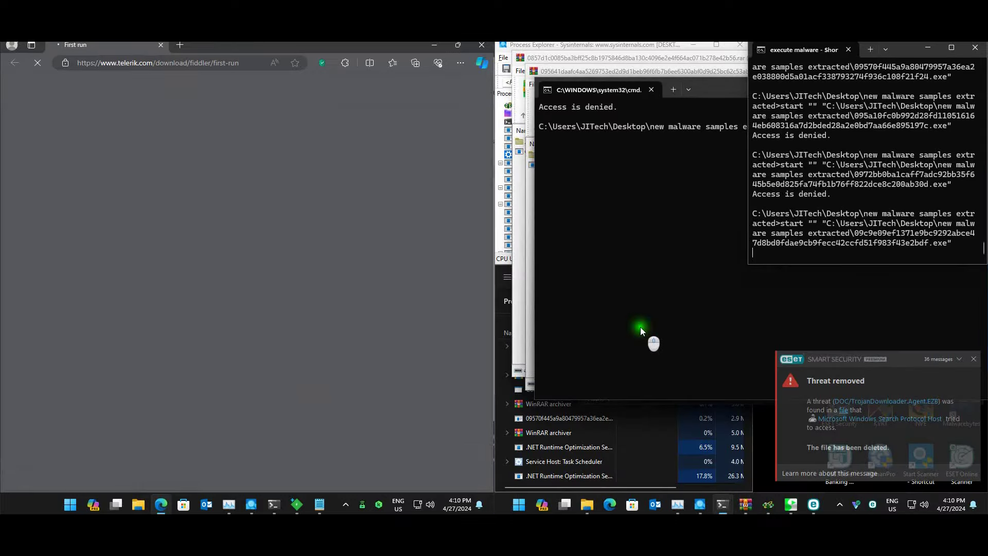
left_click(710, 91)
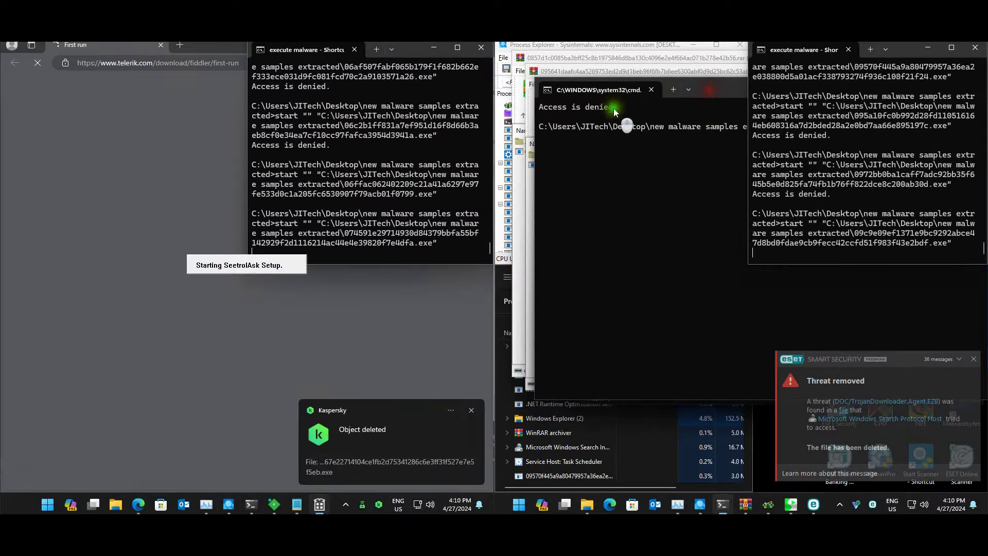
left_click(651, 90)
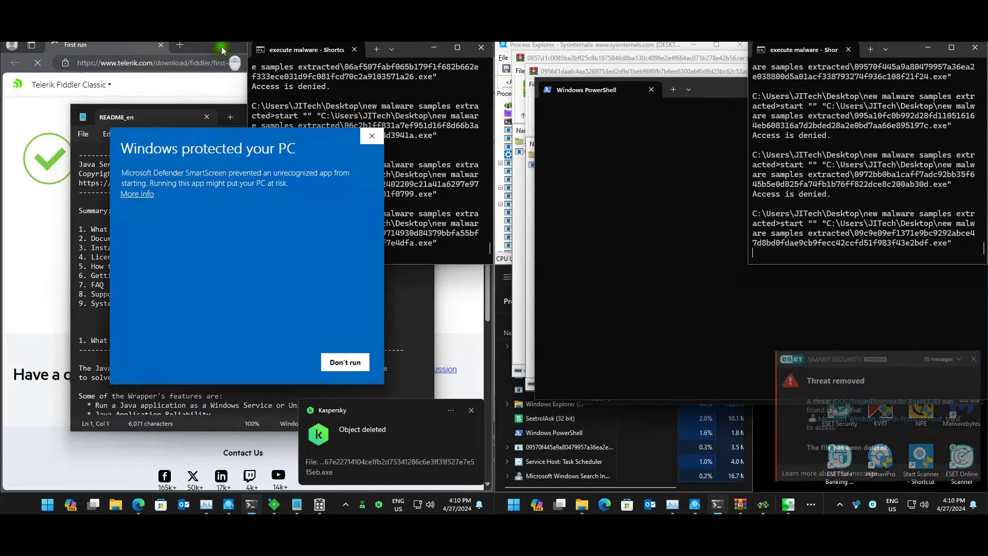
Run the unknown-publisher app past SmartScreen on the Kaspersky machine, then close the README and the incompatible app notice
left_click(137, 194)
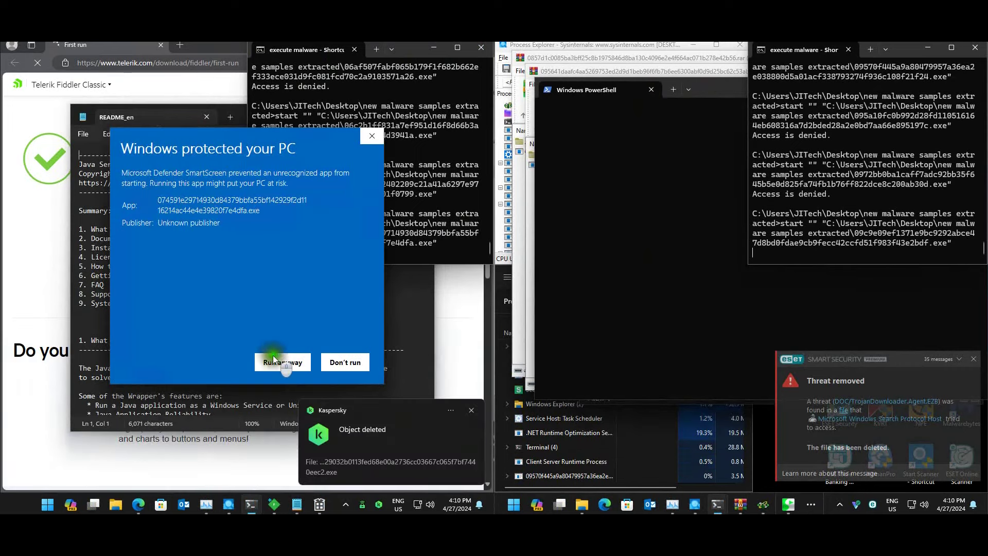
left_click(274, 360)
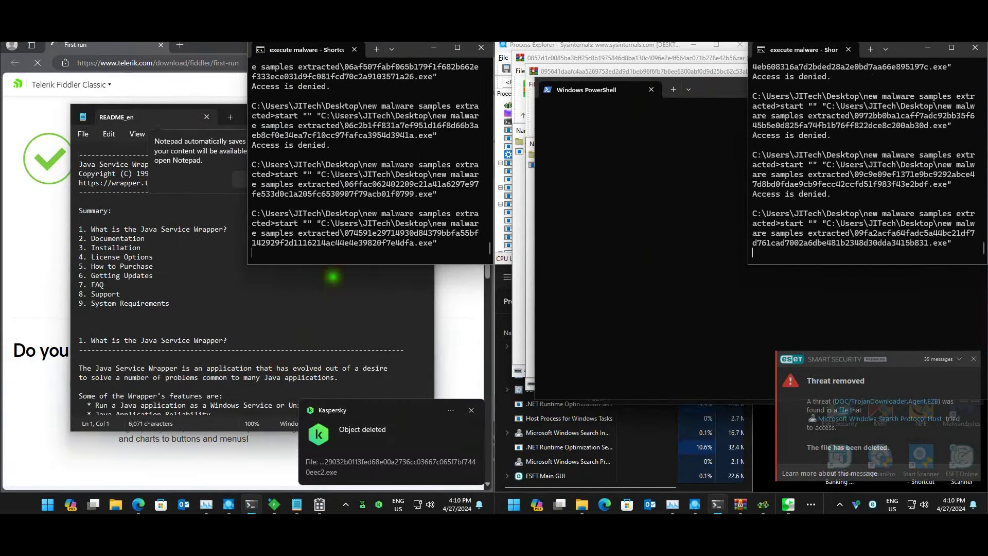
left_click(426, 114)
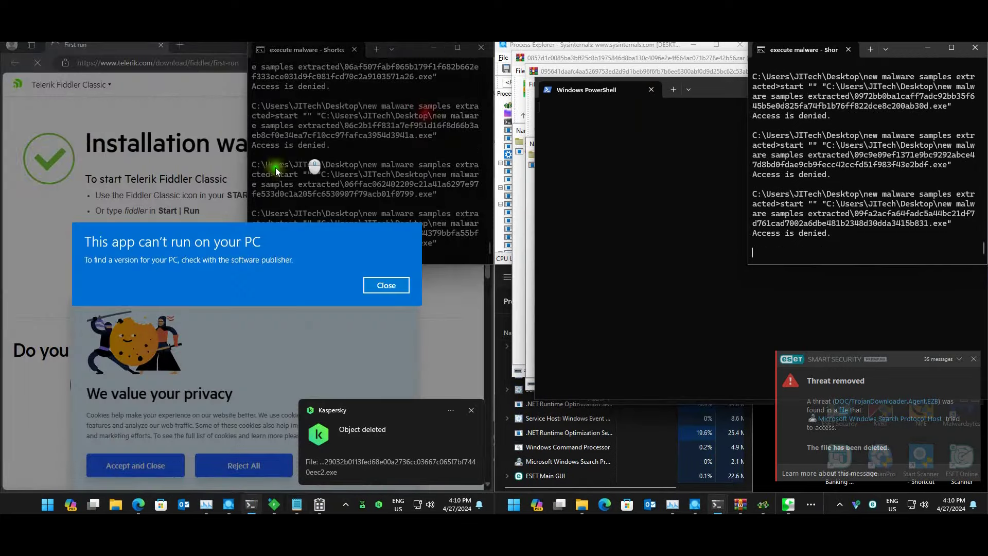
left_click(402, 288)
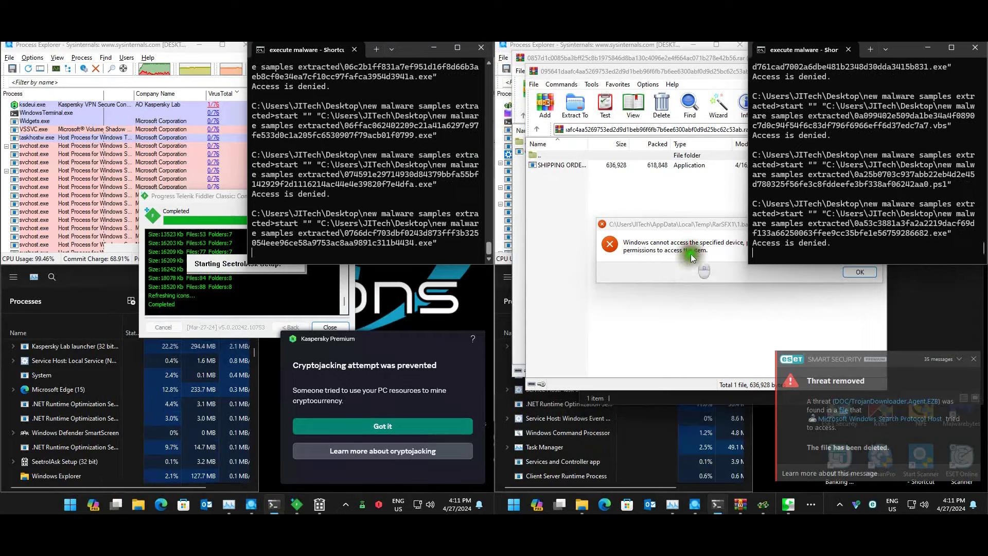
Dismiss the 1.bat access error on the ESET machine, launch the shipping order application from its RAR archive, and close that archive
left_click(691, 254)
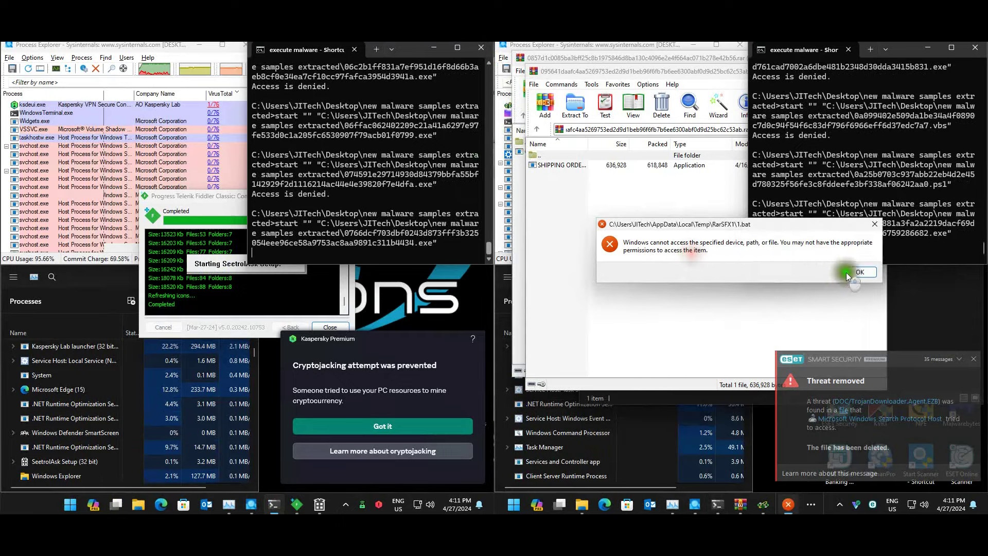
double_click(566, 164)
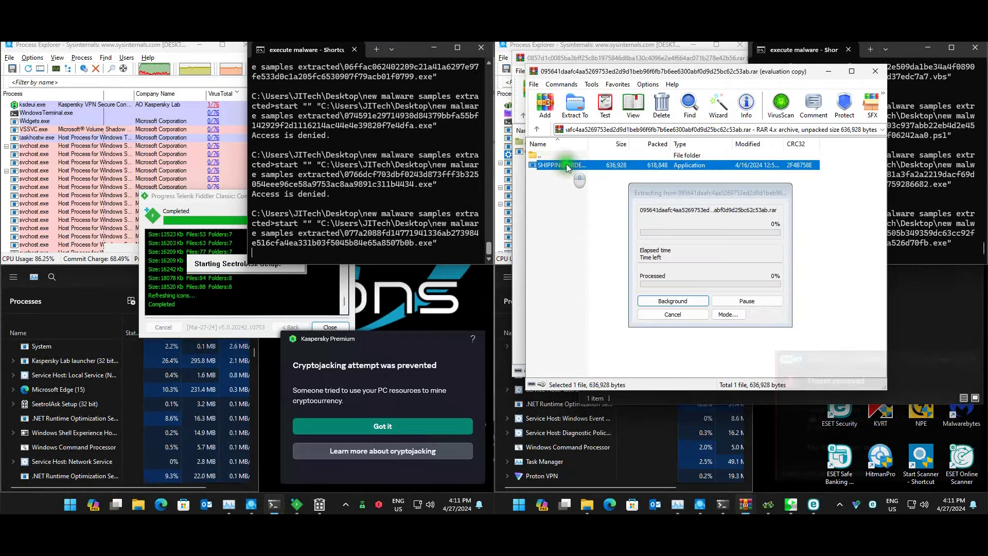
left_click(875, 71)
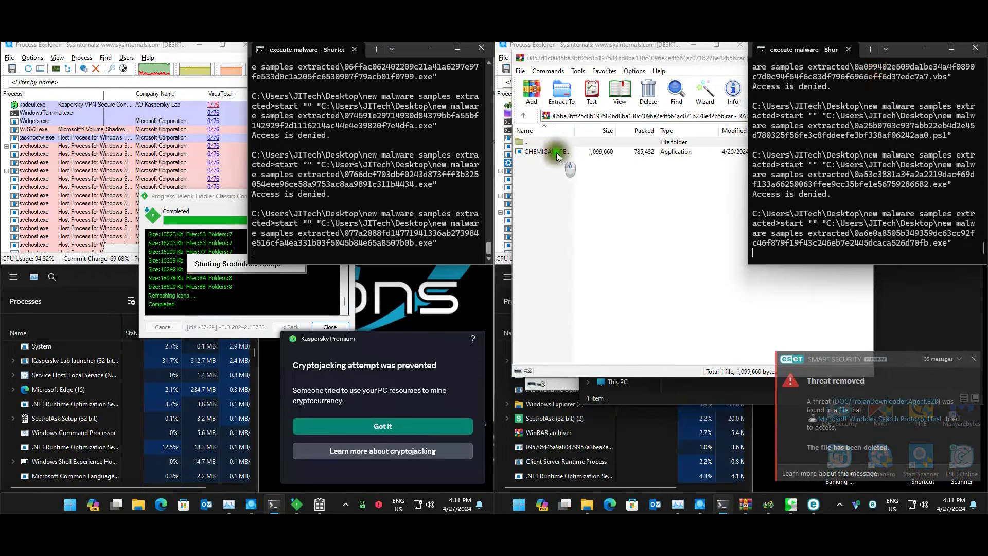
Try to launch the CHEMICAL SPE... application from its RAR archive, moving the Seetrol Ask window aside, and close the archive
double_click(556, 153)
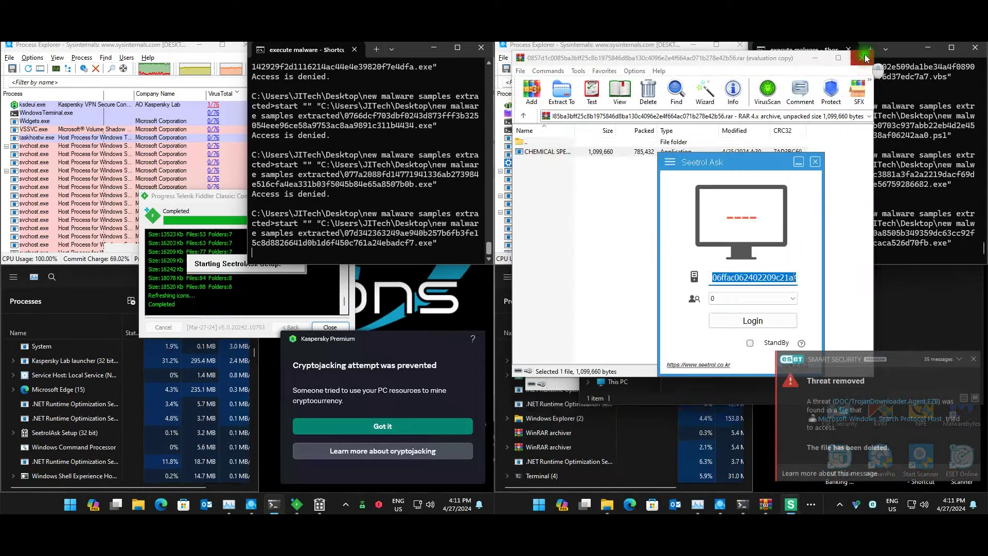
left_click_drag(755, 167, 890, 67)
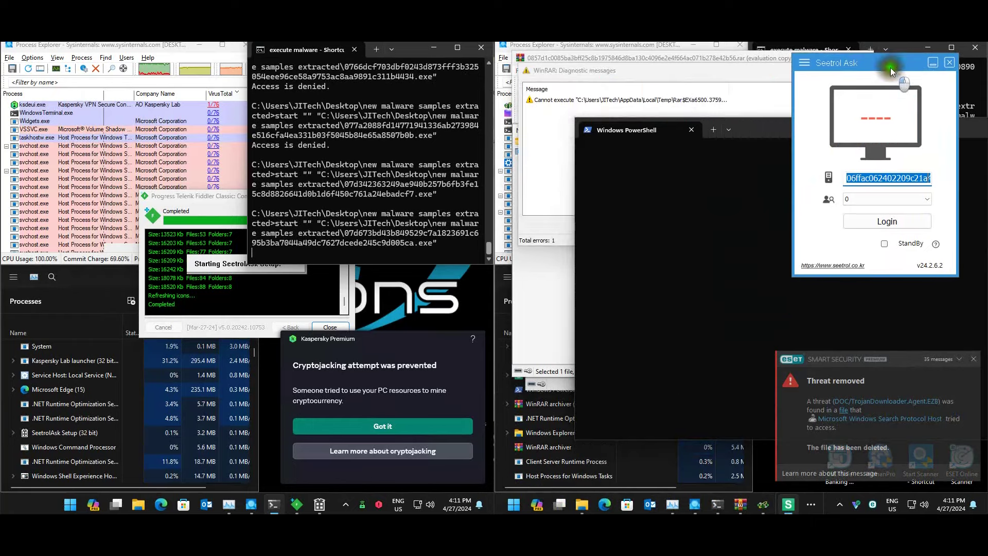
left_click(539, 276)
left_click(554, 153)
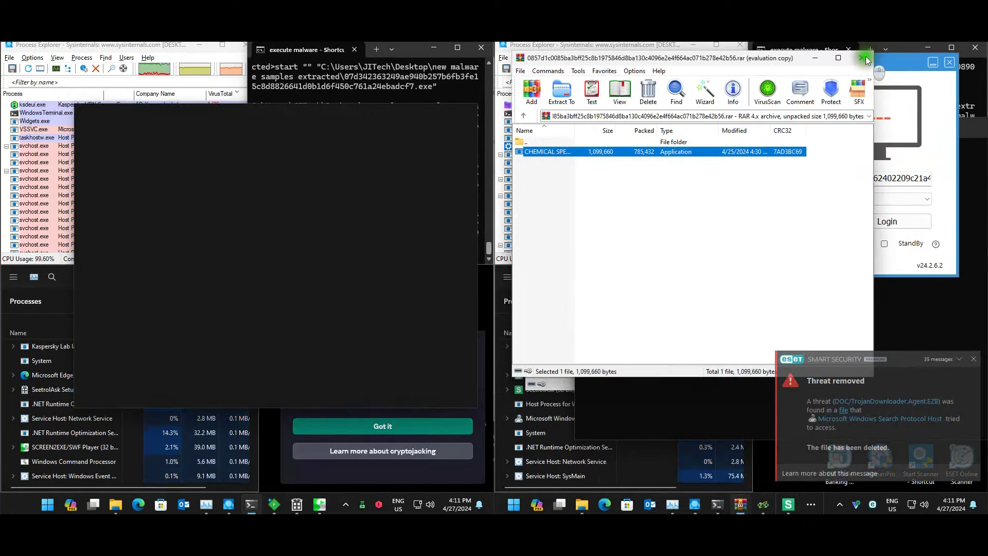
left_click(866, 56)
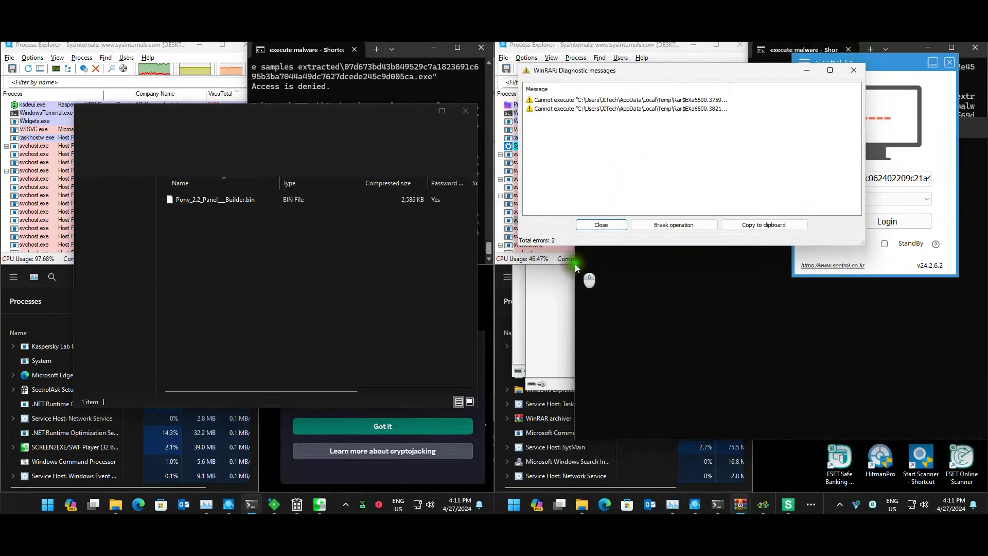
Close the WinRAR diagnostic messages on the ESET machine and bring Process Explorer to the front on both machines
left_click(601, 225)
left_click(597, 46)
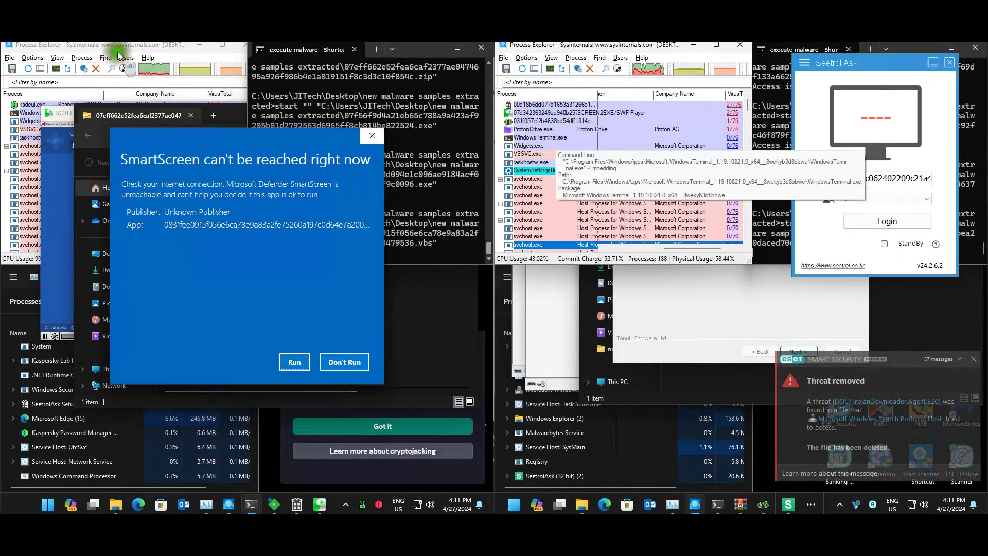
left_click(154, 77)
Run the unknown-publisher app past SmartScreen on the Kaspersky machine, then dismiss the cryptojacking notice and the access error
left_click(294, 362)
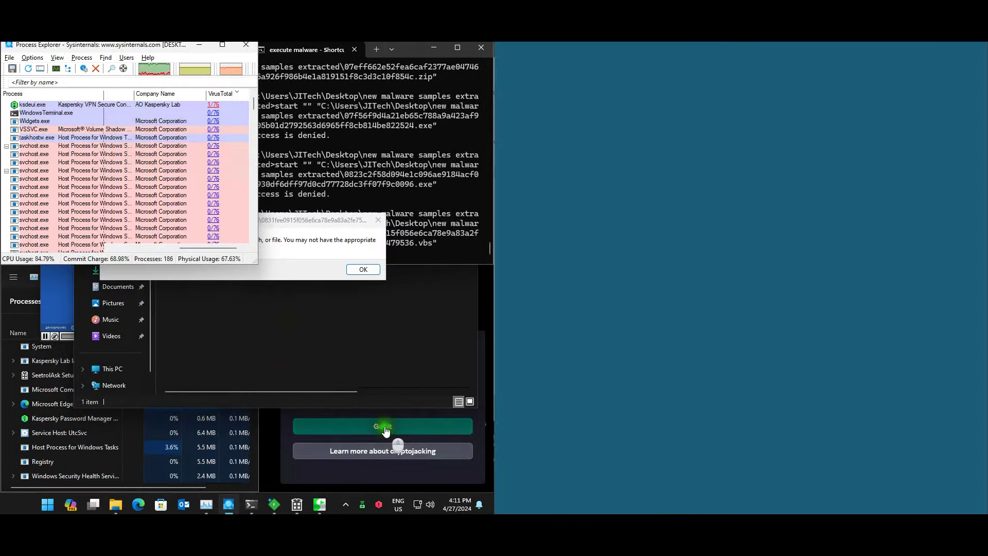
left_click(386, 427)
left_click(377, 269)
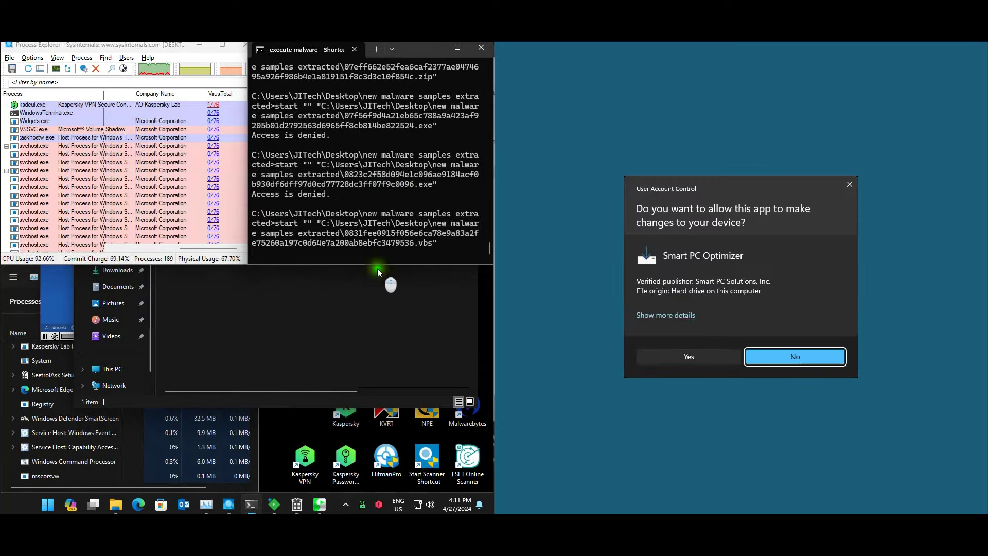
Allow Smart PC Optimizer to make changes on the ESET machine, close Seetrol Ask, and install Smart PC Optimizer
left_click(681, 356)
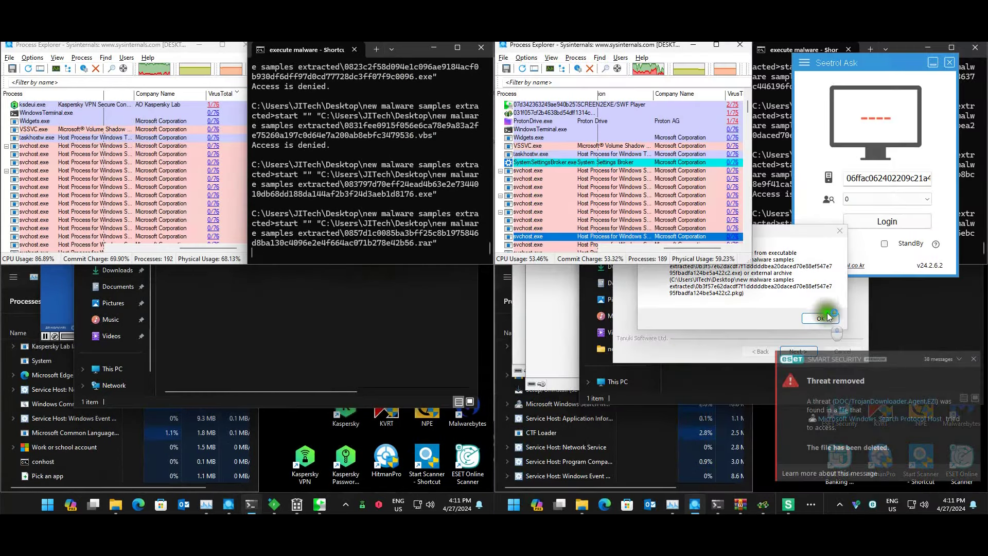
left_click(905, 244)
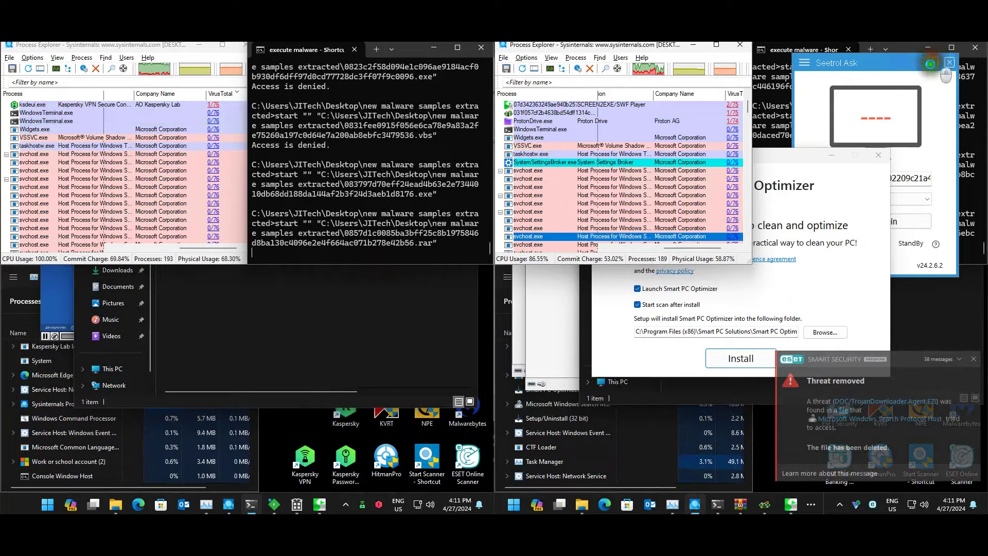
left_click(949, 62)
left_click(731, 363)
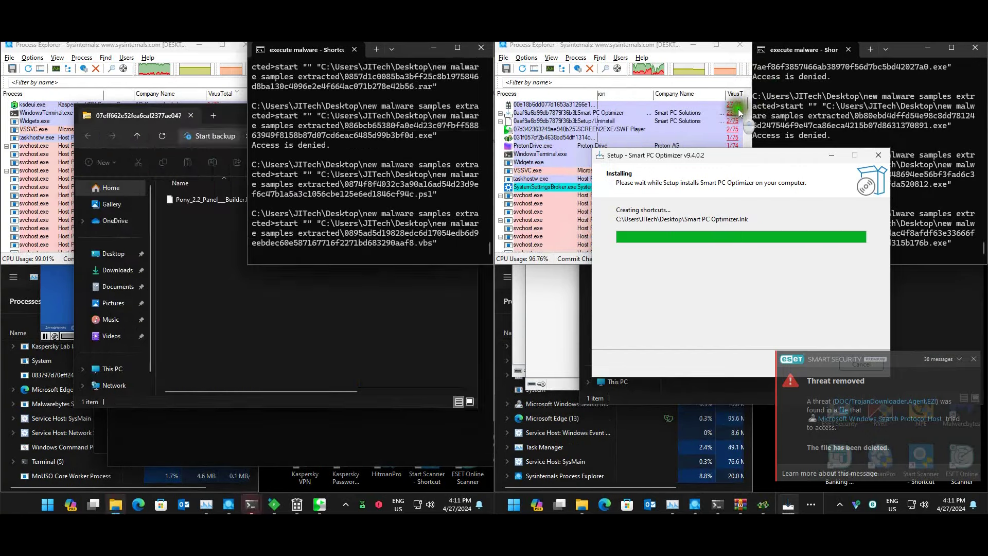
left_click(738, 114)
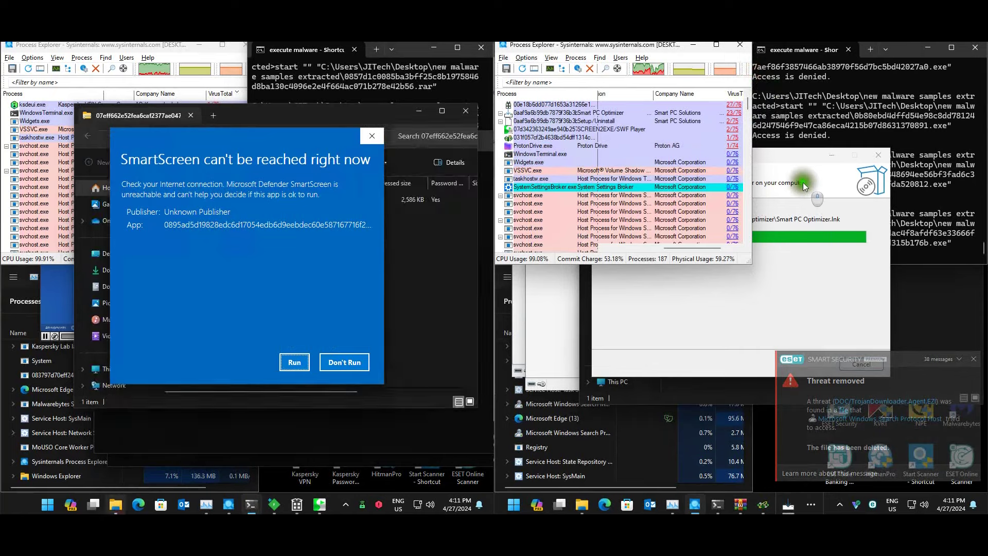
Run the next unknown-publisher app past SmartScreen on the Kaspersky machine and bring its Process Explorer back to the front
left_click(294, 362)
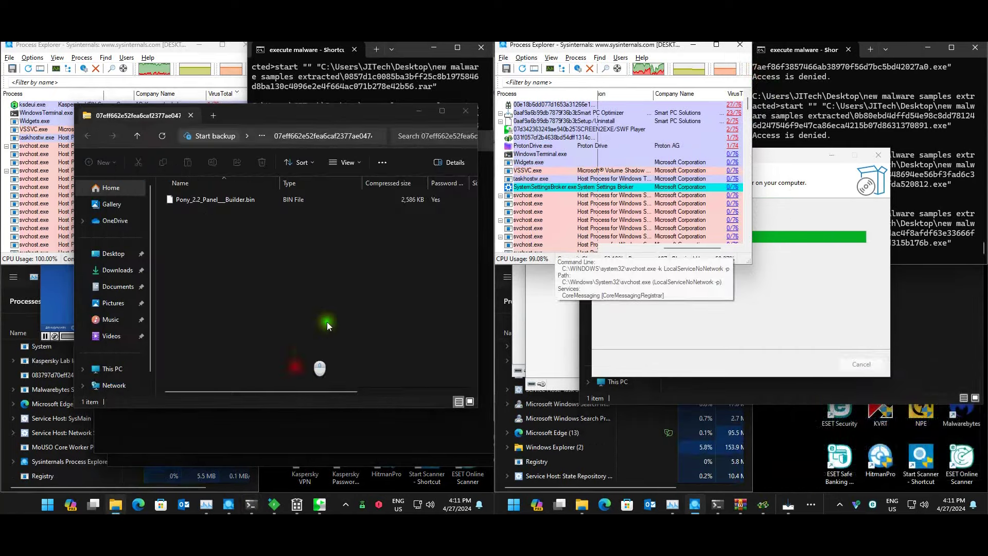
left_click(191, 72)
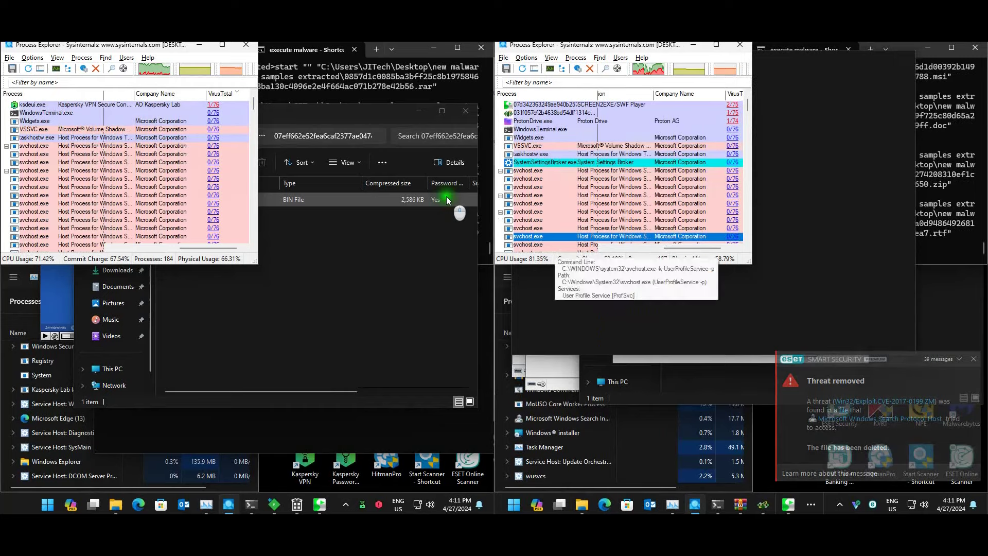
left_click(937, 104)
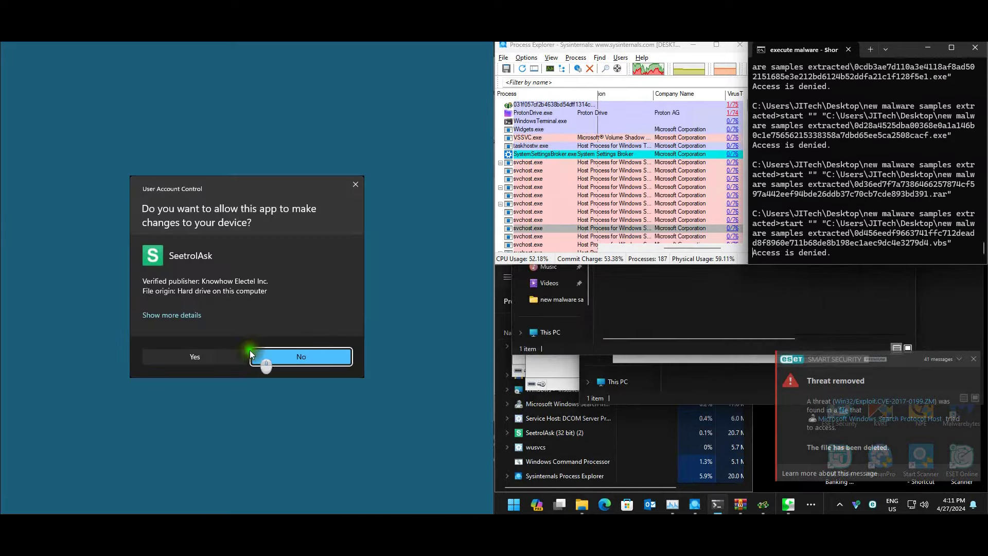
Allow SeetrolAsk on the Kaspersky machine, then run the next unknown-publisher app past SmartScreen and dismiss its access error
left_click(249, 351)
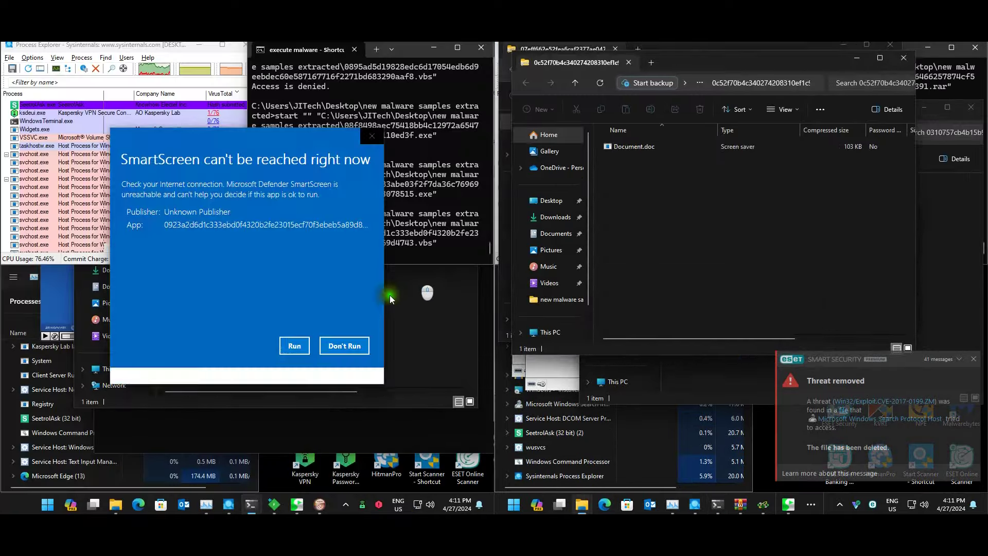
left_click(332, 349)
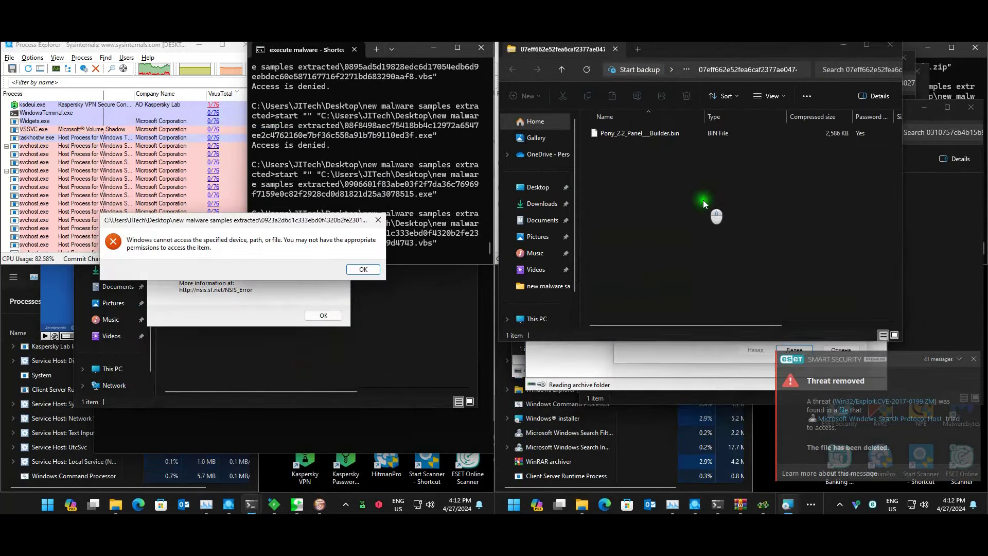
left_click(723, 242)
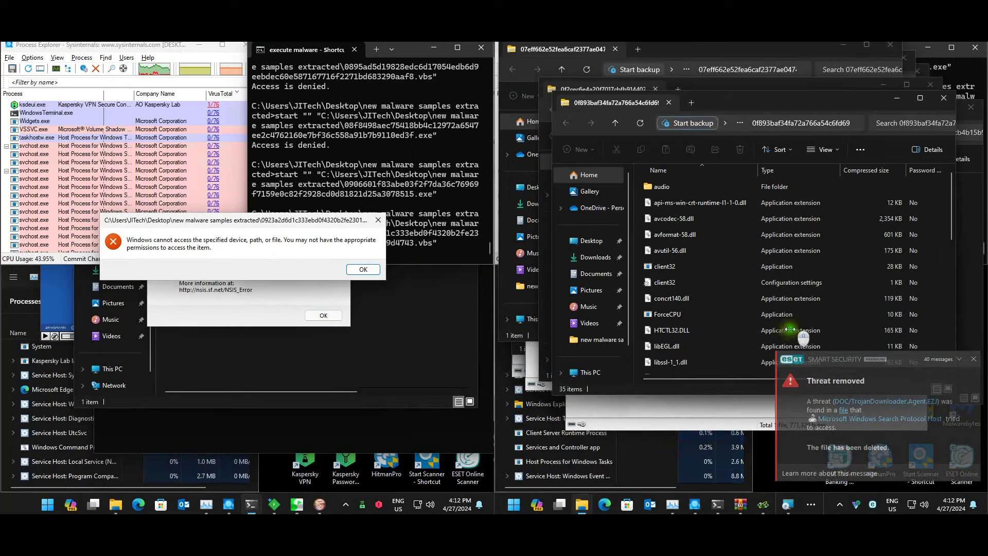
left_click(363, 269)
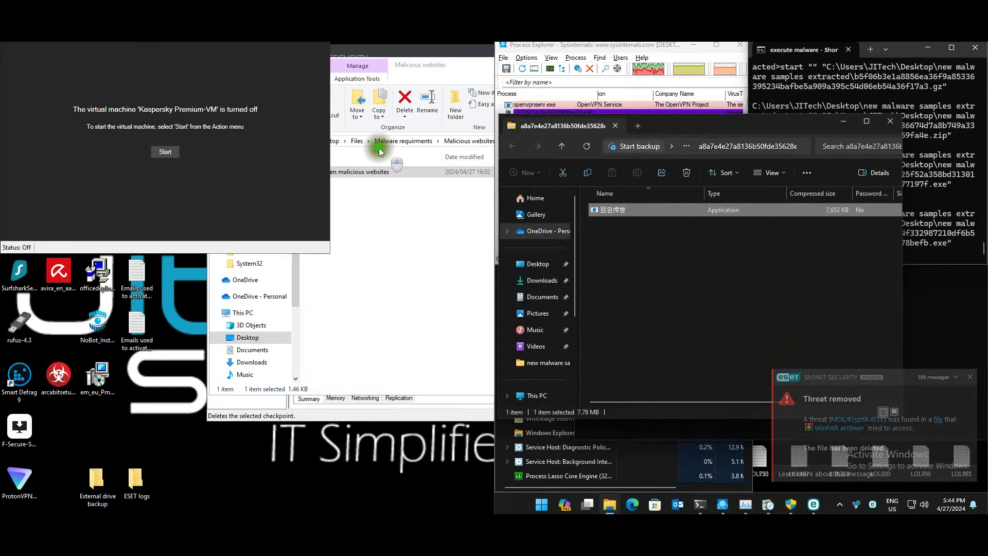
Start the Kaspersky Premium-VM virtual machine and allow the pending unknown-publisher b68cbe7... executable to make changes on the ESET machine
left_click(164, 153)
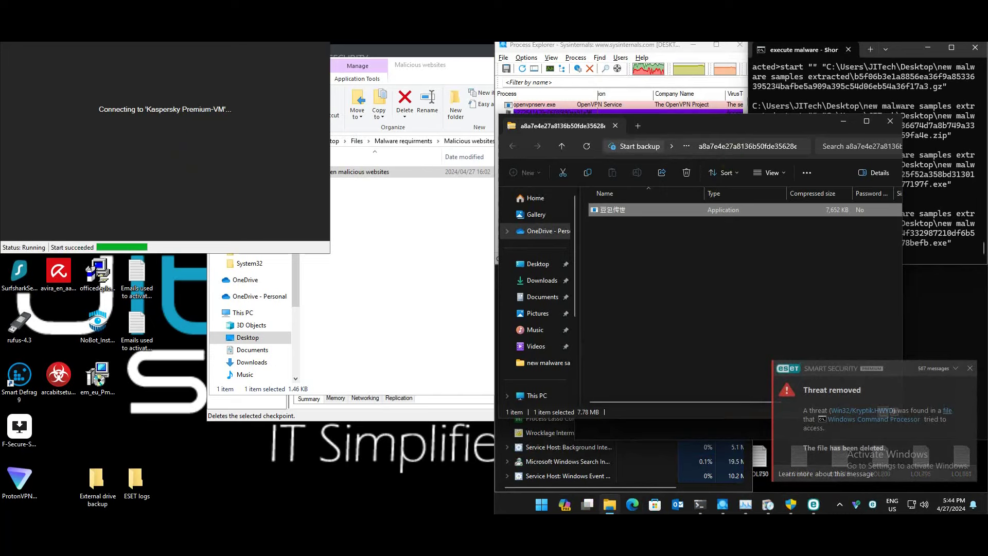
left_click(791, 505)
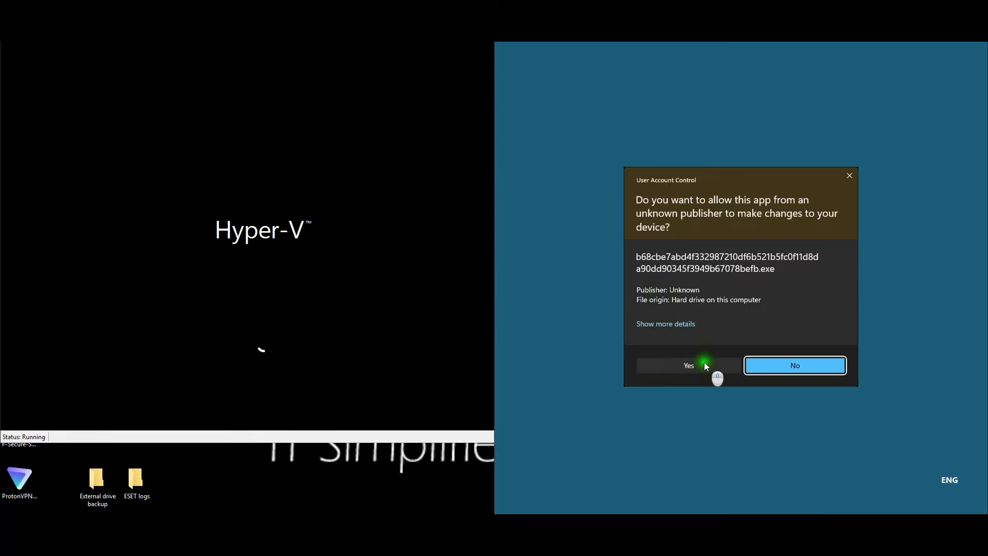
left_click(704, 364)
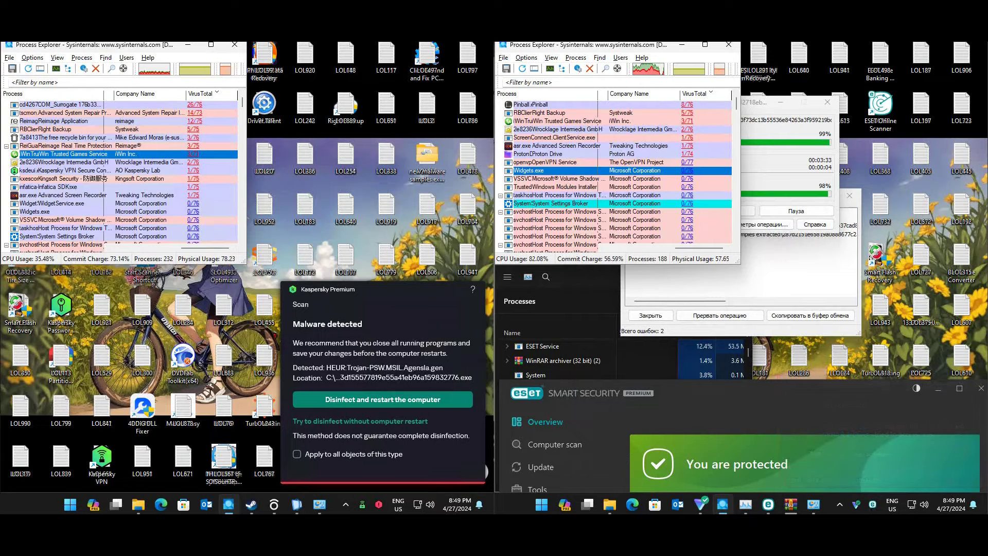
Reposition ESET's restart-required prompt so that it uncovers the first entries of the Process Explorer list
left_click(766, 196)
left_click_drag(765, 196, 761, 115)
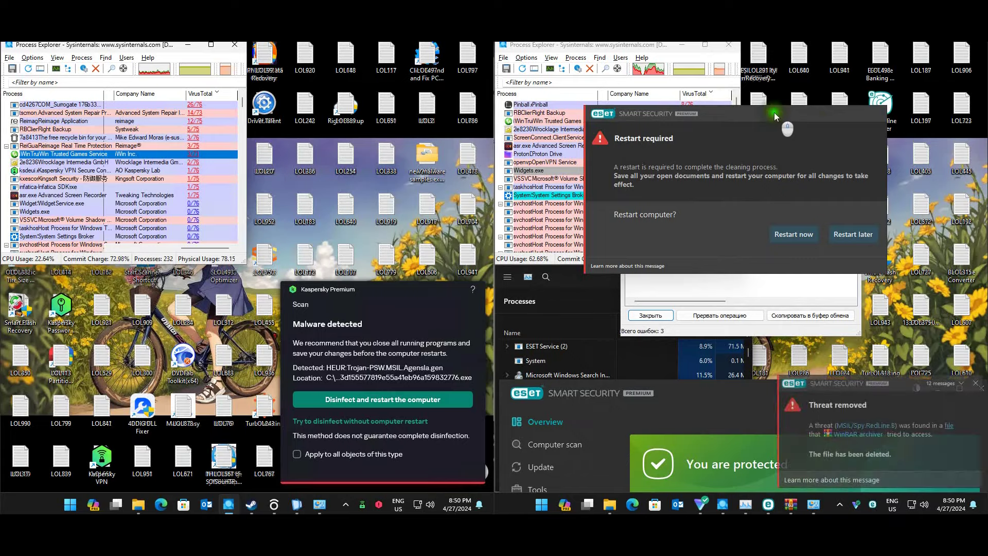
left_click_drag(774, 112, 835, 68)
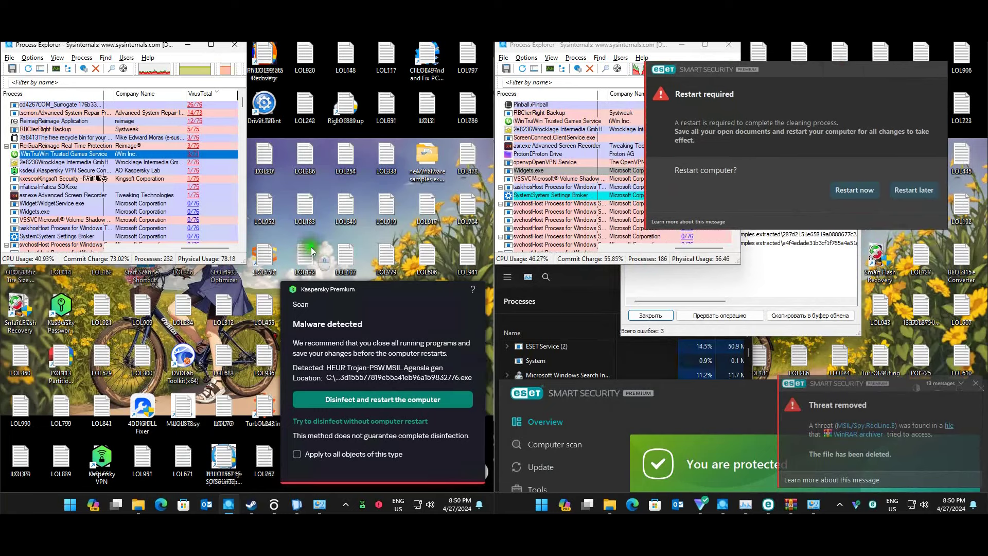
left_click(363, 316)
left_click_drag(828, 86, 806, 183)
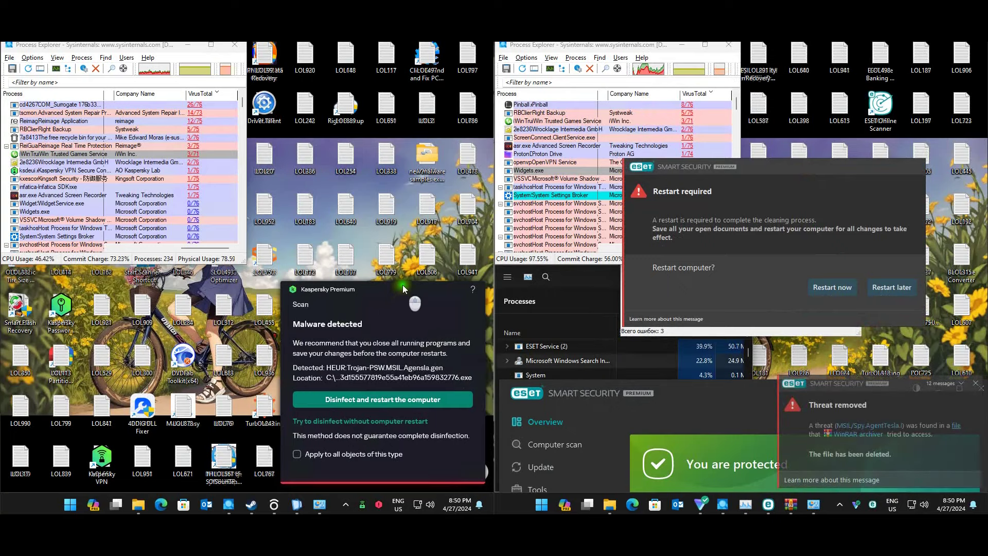
left_click(393, 422)
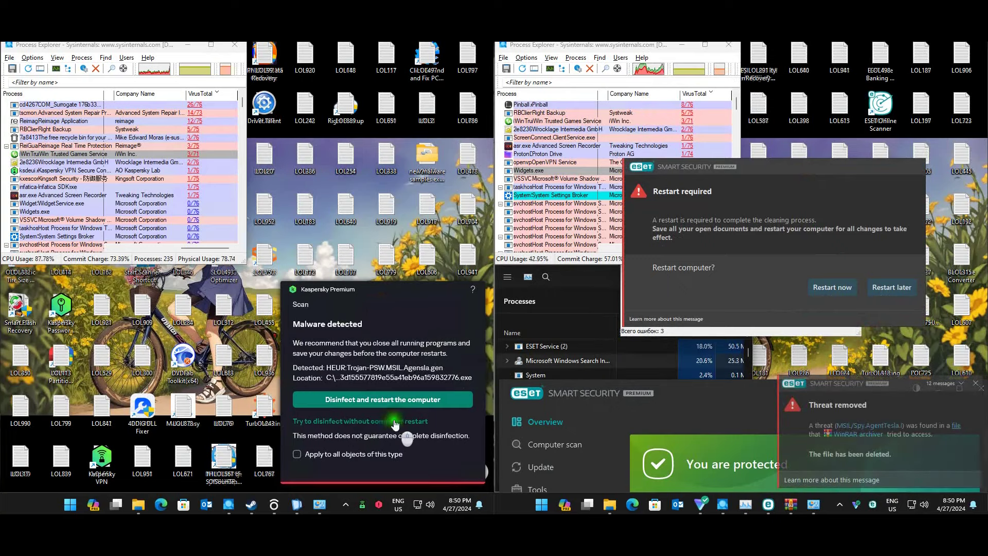
Open VirusTotal reports for the three most-detected processes on the Kaspersky machine and the Wrocklage Intermedia process on the ESET machine
left_click(179, 60)
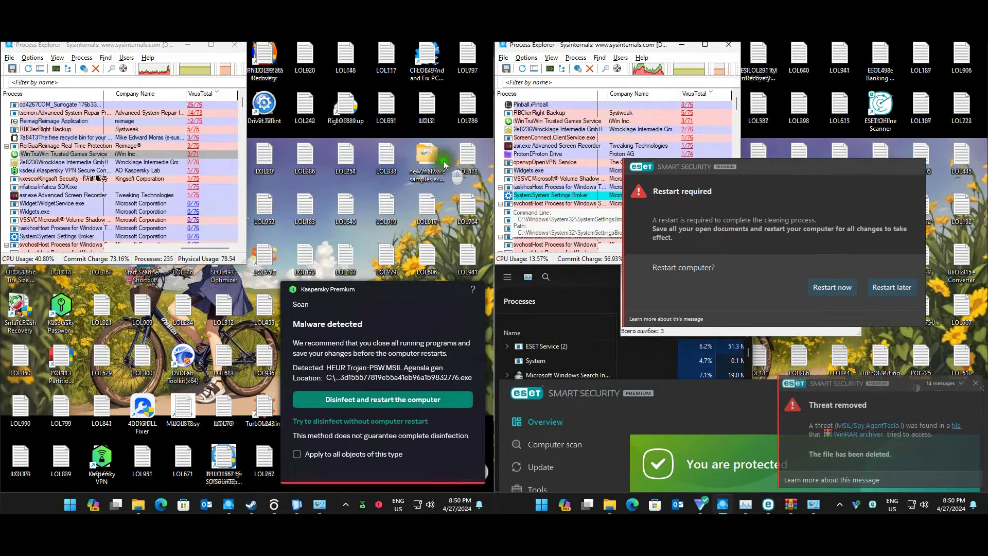
left_click(232, 138)
left_click(160, 82)
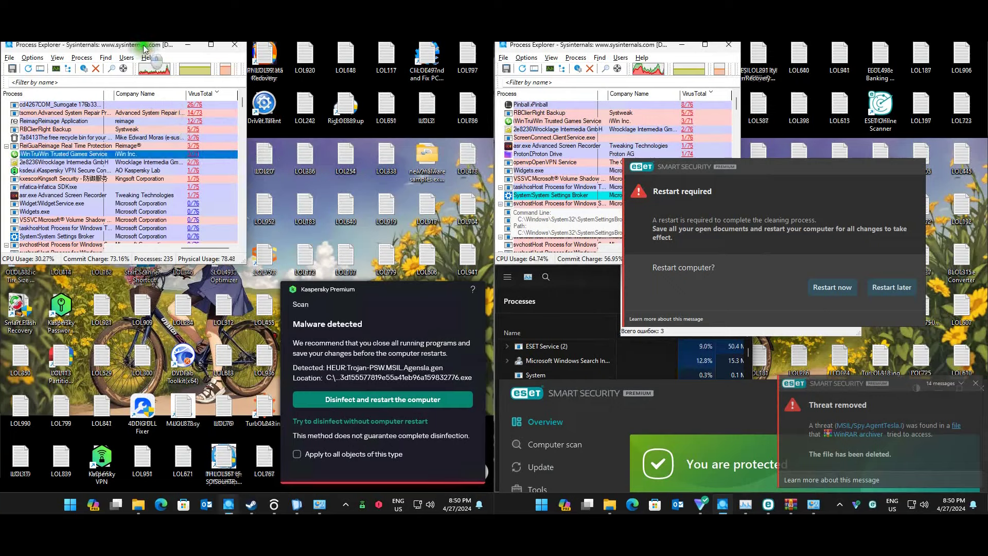
left_click(195, 110)
left_click(185, 112)
left_click(185, 111)
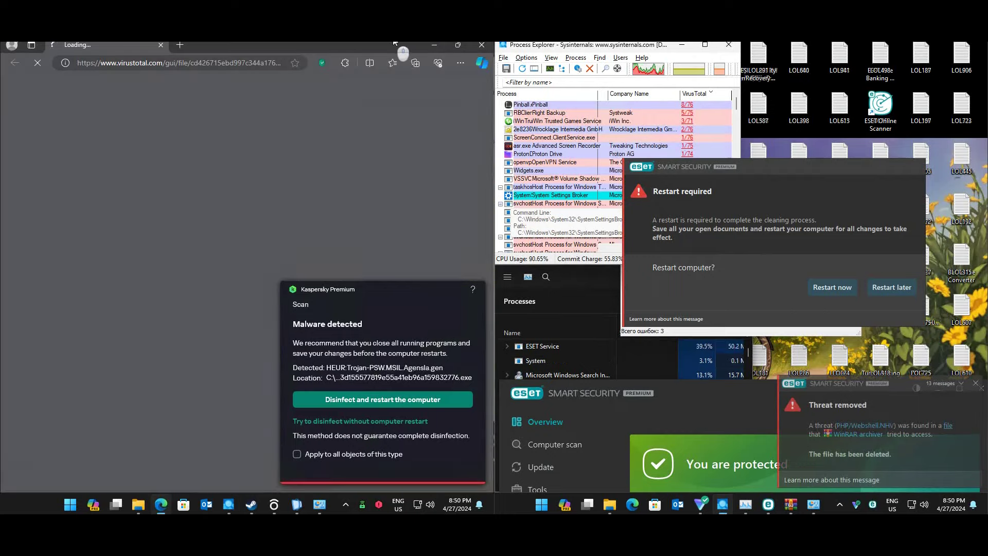
left_click(435, 45)
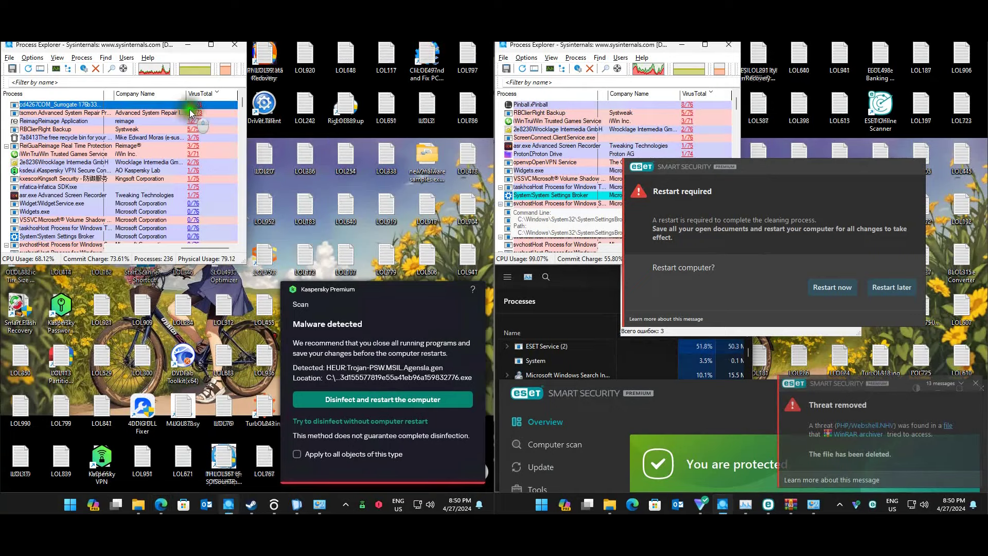
left_click(191, 121)
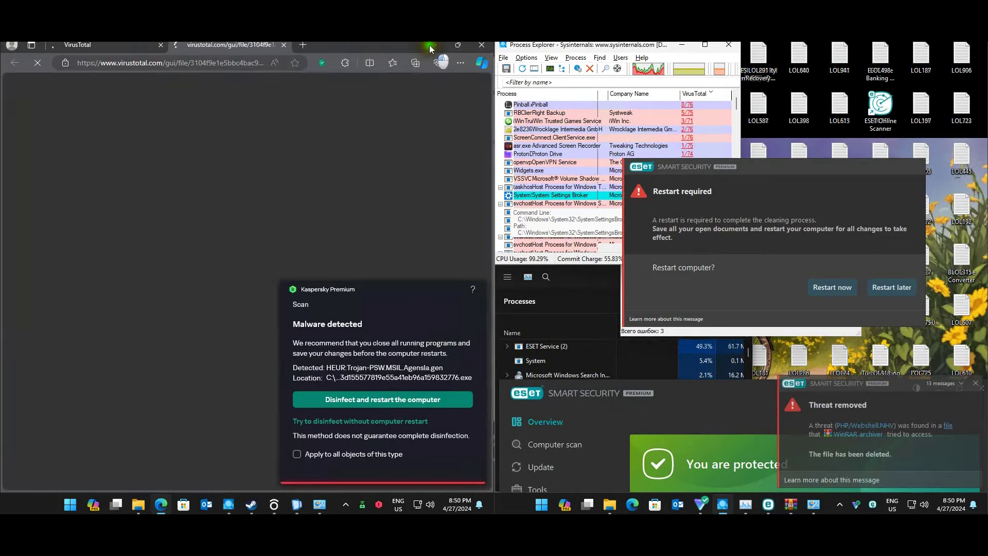
left_click(431, 47)
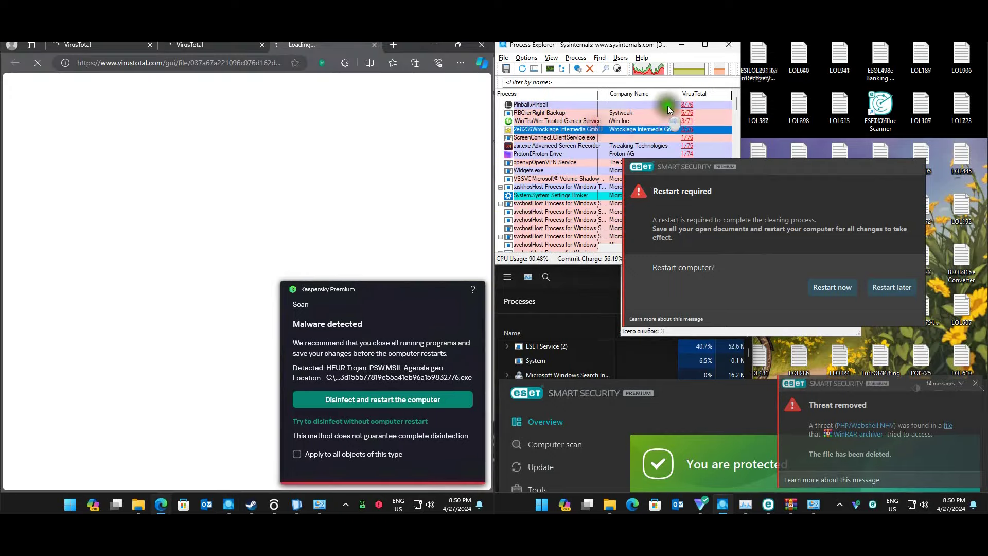
left_click(687, 129)
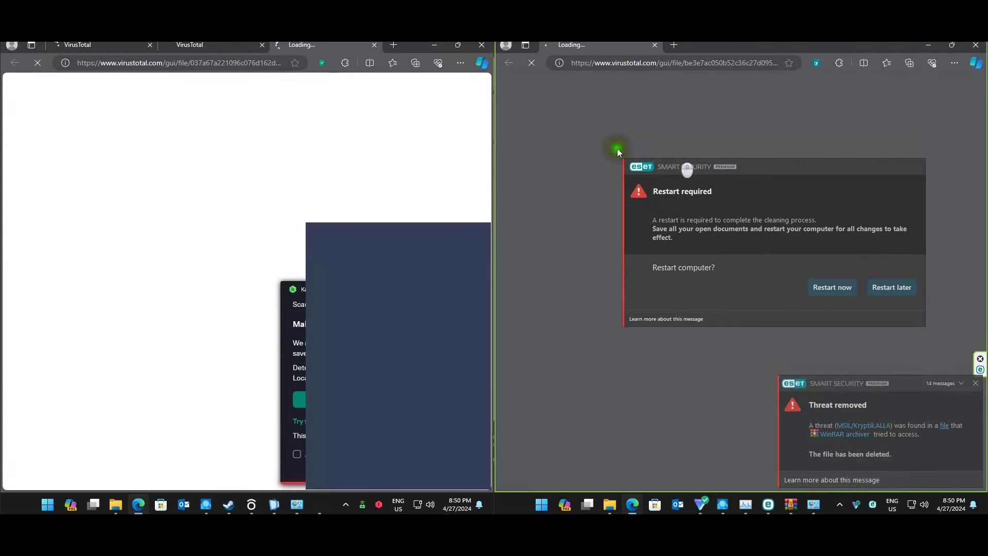
Take a checkpoint of Kaspersky Premium-VM with the default name and close the Smart PC Optimizer notification
key("ctrl+n")
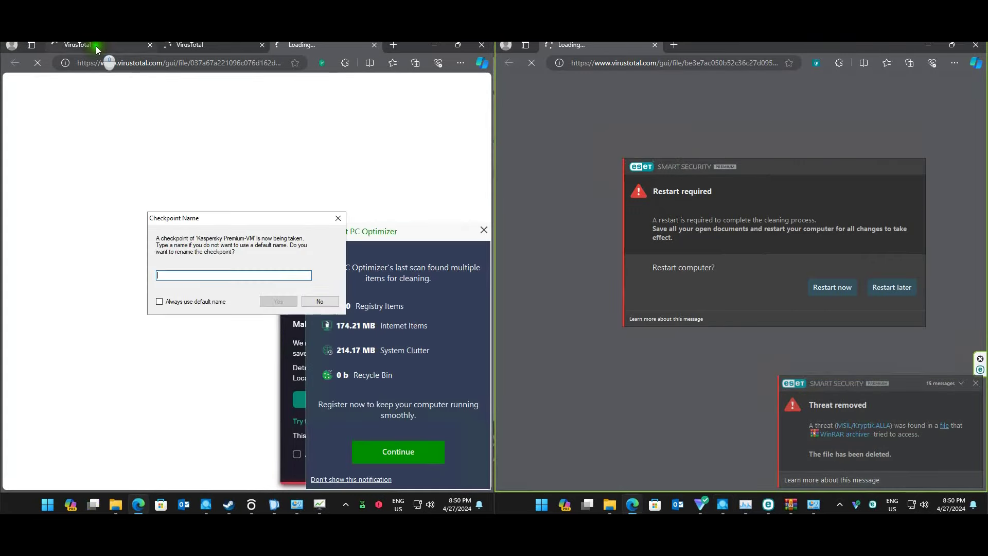
left_click(320, 301)
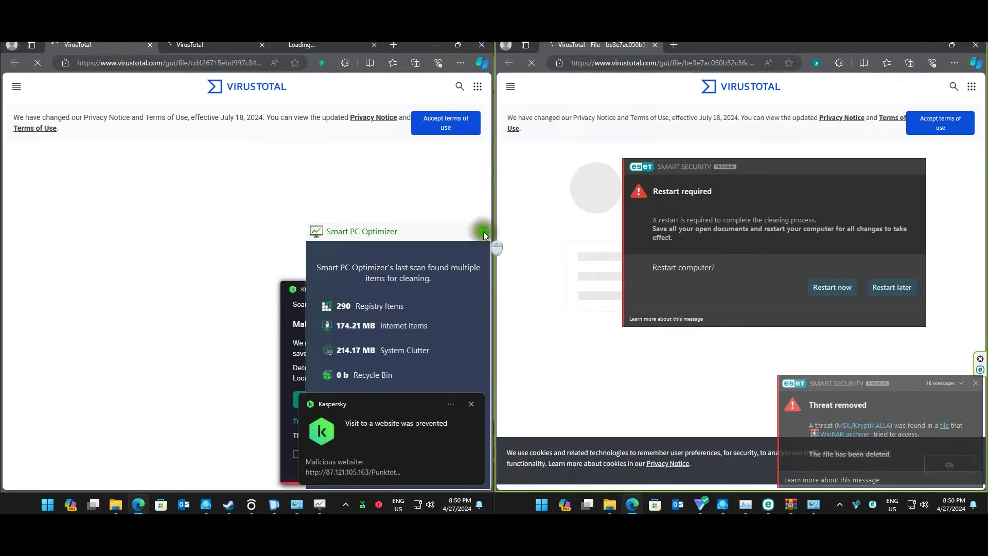
left_click(483, 230)
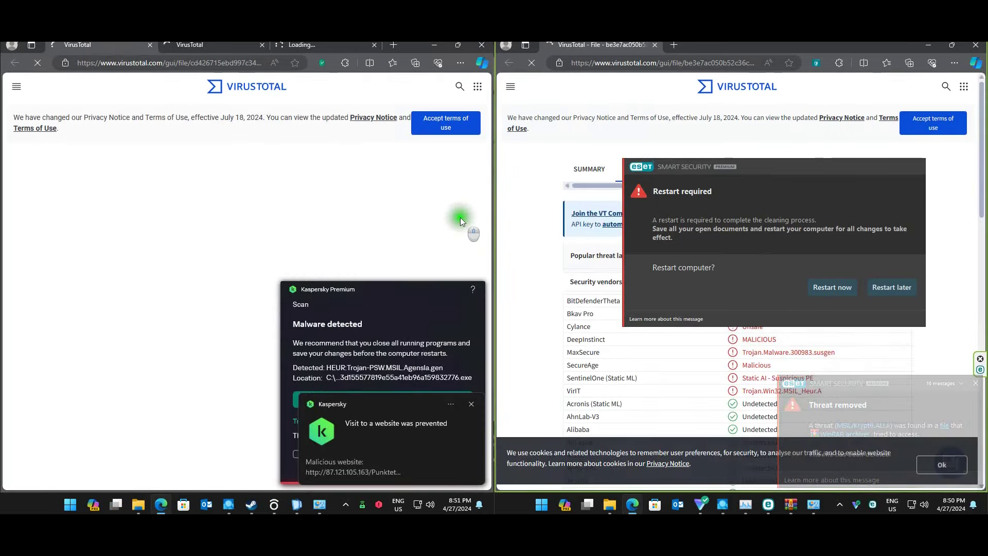
Move ESET's restart prompt off the VirusTotal vendor list and examine the vendors' detections for the process on the ESET machine
left_click_drag(800, 167, 772, 86)
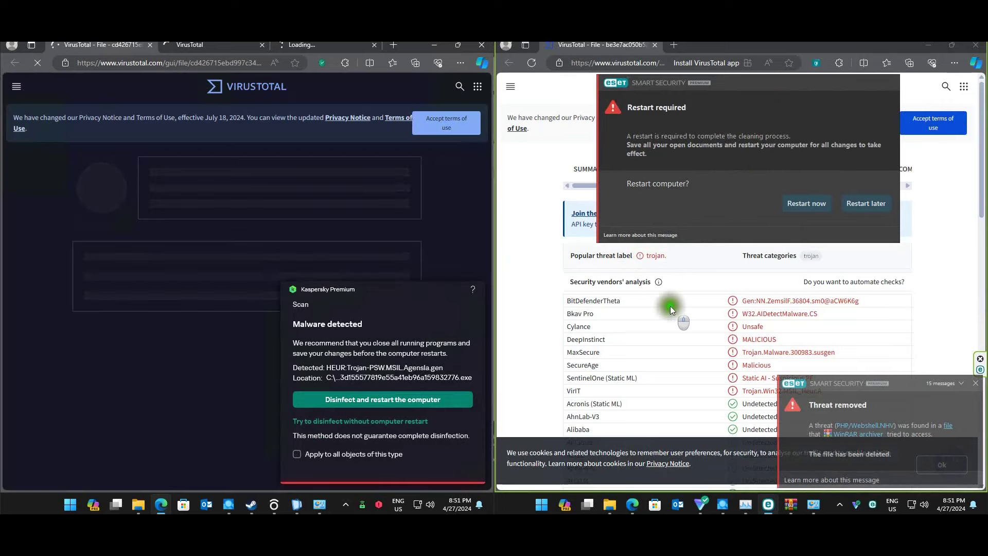
scroll(668, 311, "down", 1)
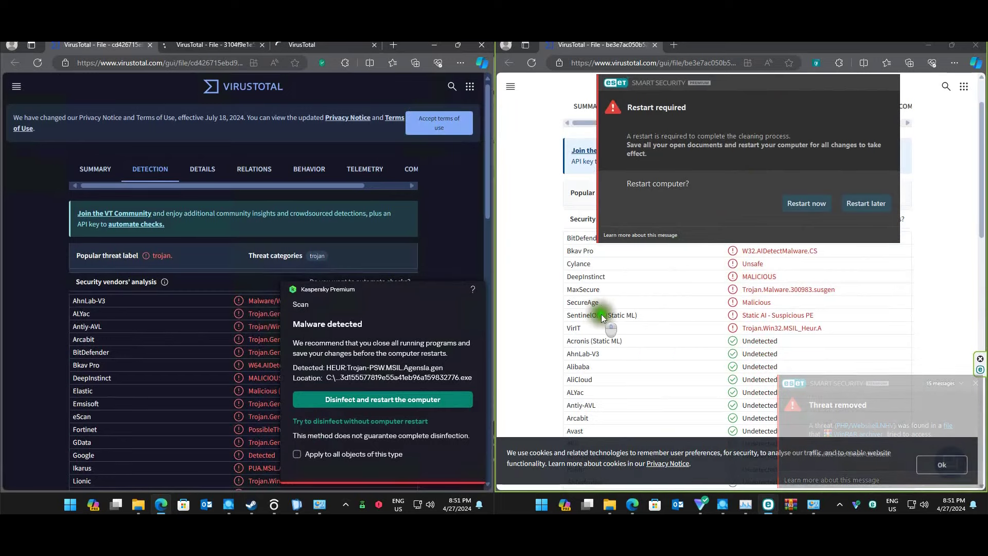
left_click_drag(634, 316, 655, 310)
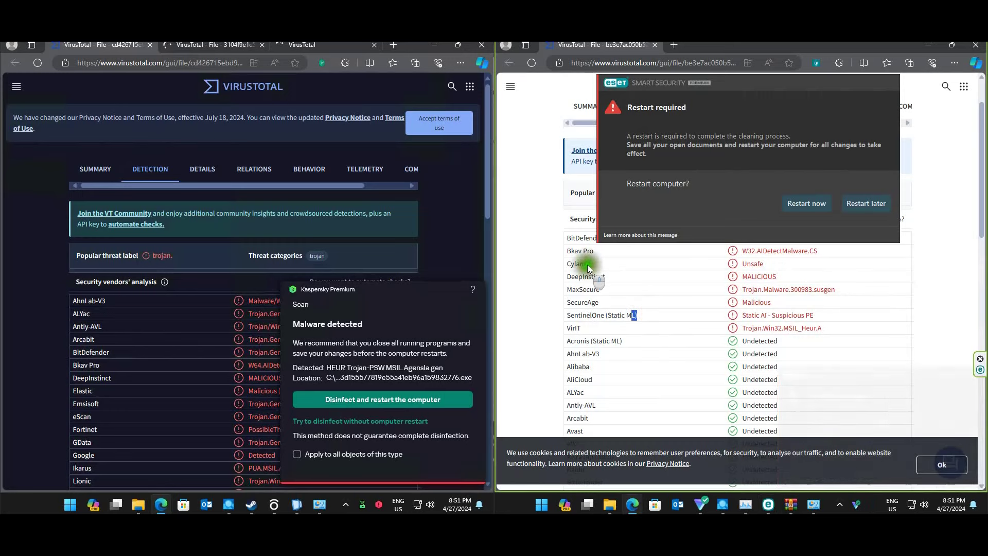
left_click_drag(742, 264, 769, 268)
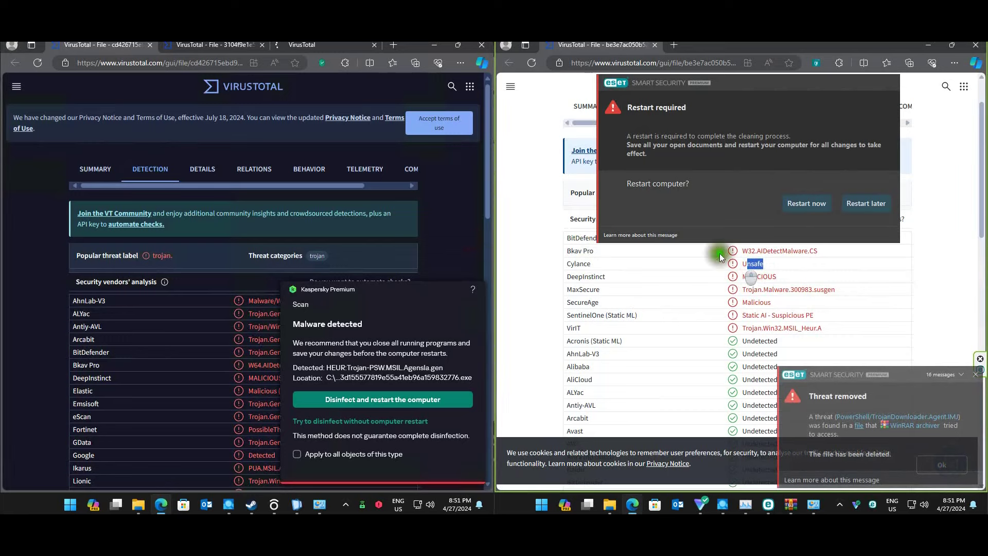
Close the browser on the ESET machine and examine the vendor detections in the Kaspersky machine's first VirusTotal report, dismissing the checkpoint notice
left_click(972, 46)
left_click(75, 62)
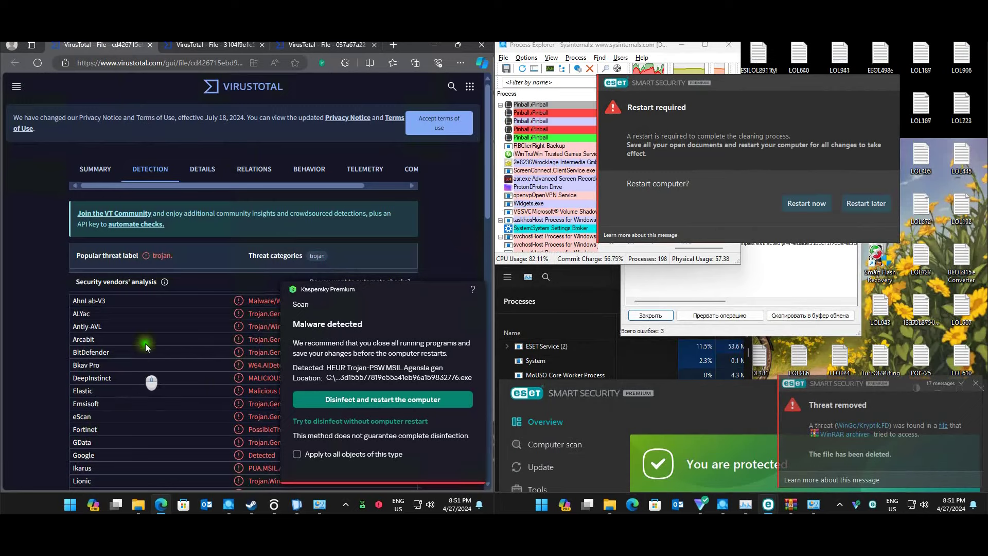
scroll(229, 296, "down", 3)
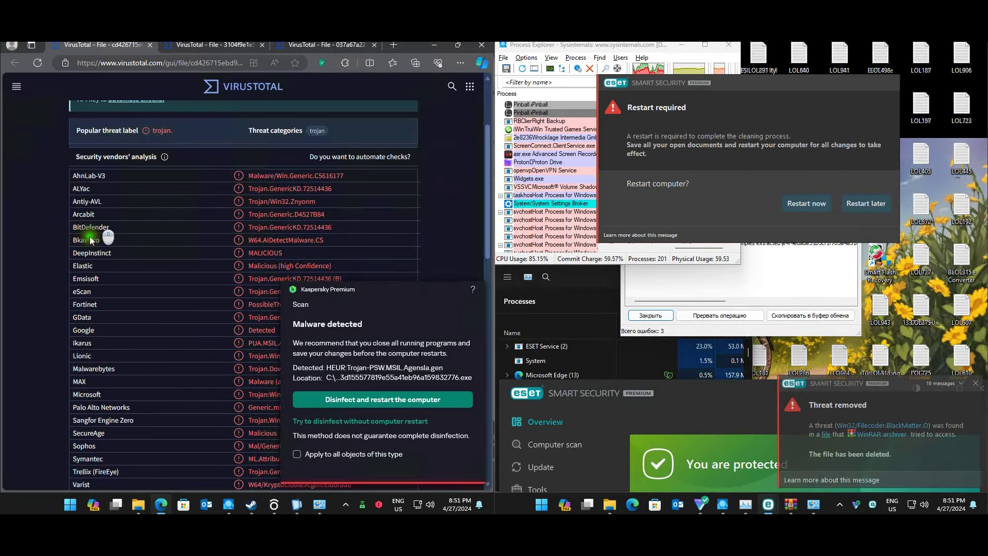
scroll(82, 286, "down", 1)
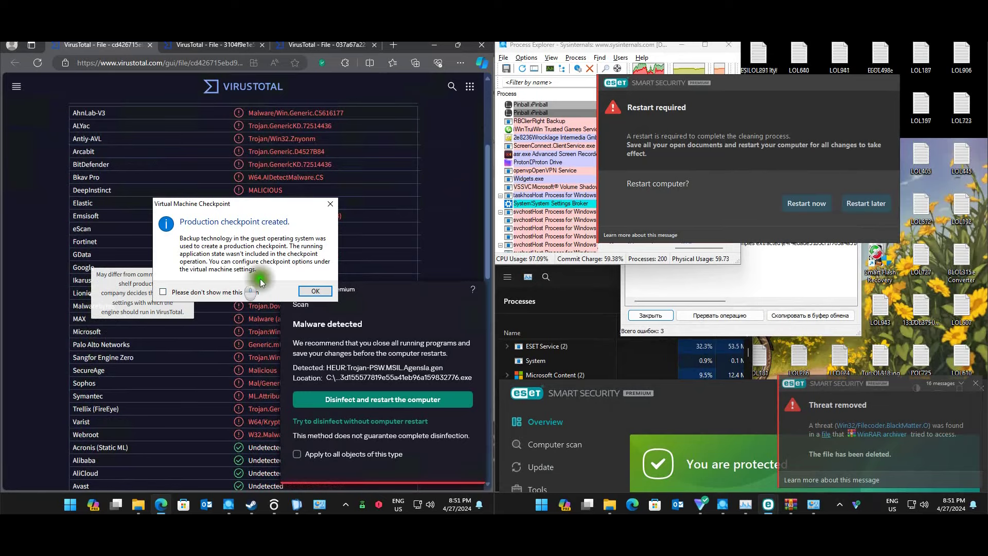
left_click(330, 204)
scroll(146, 262, "up", 2)
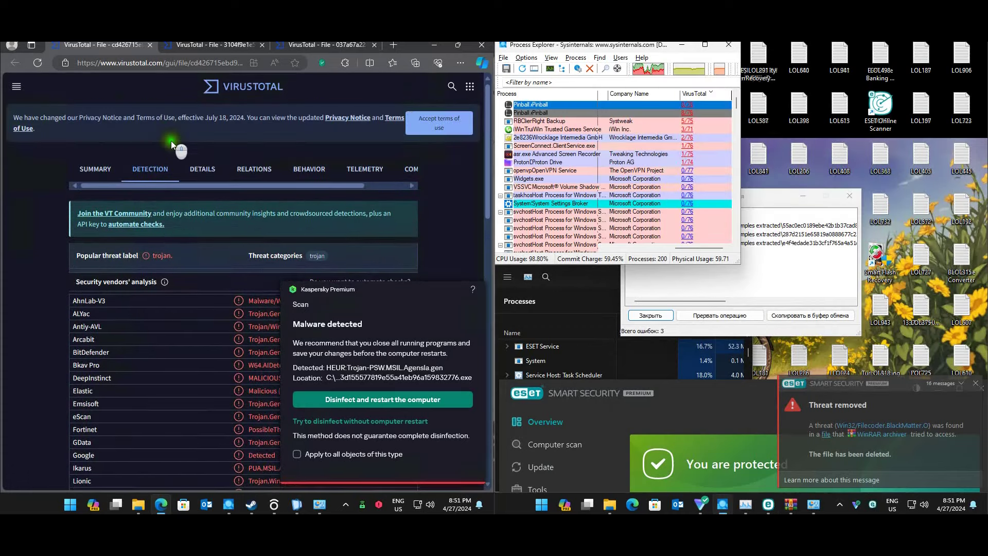
scroll(128, 369, "down", 1)
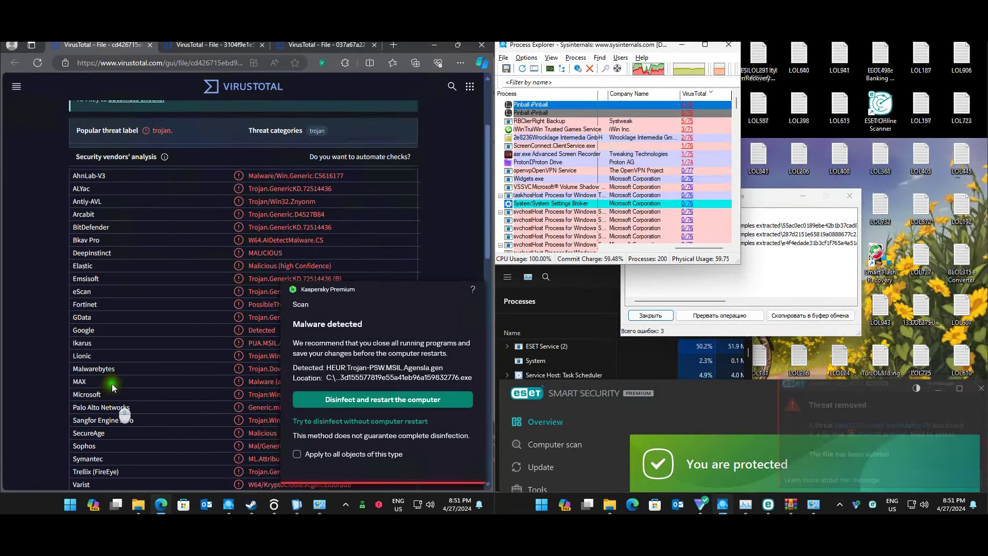
Check the summary of the second VirusTotal report on the Kaspersky machine and examine its vendor detections
left_click(206, 47)
scroll(159, 280, "down", 5)
scroll(165, 285, "up", 5)
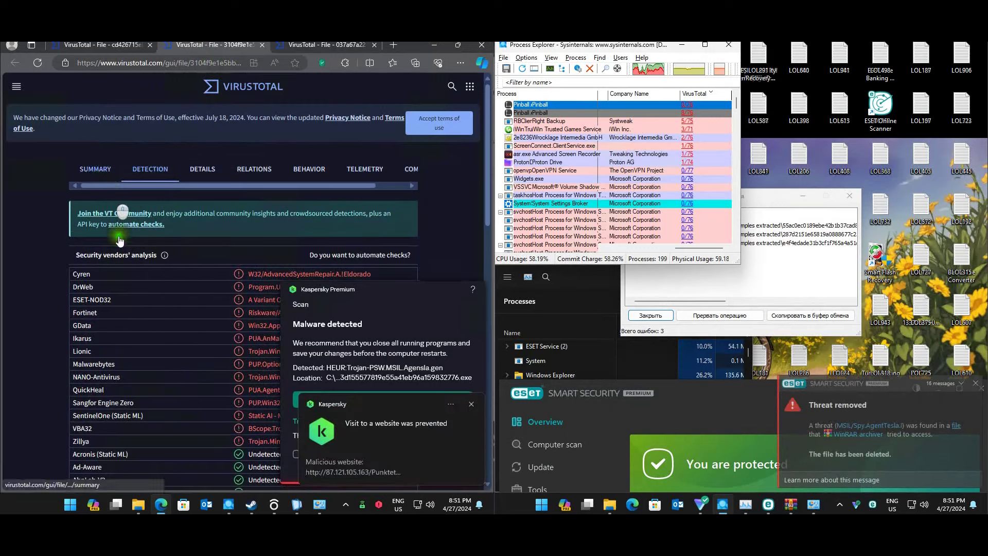
left_click(95, 169)
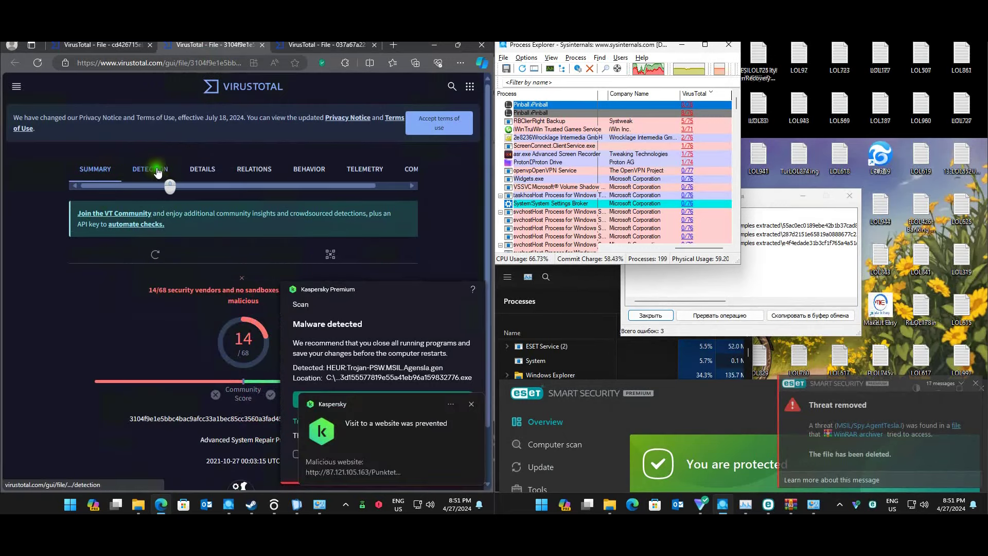
left_click(157, 170)
scroll(131, 309, "down", 5)
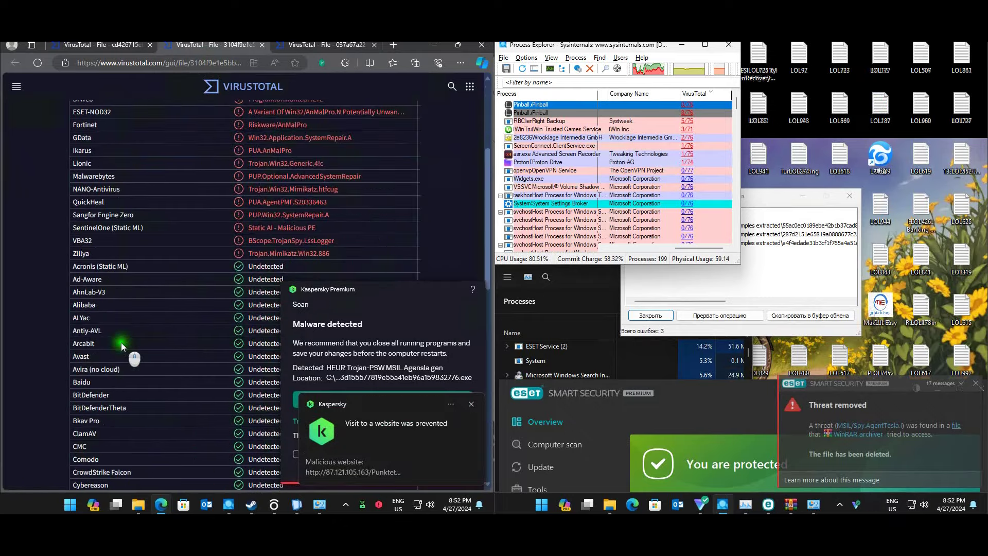
scroll(113, 206, "up", 3)
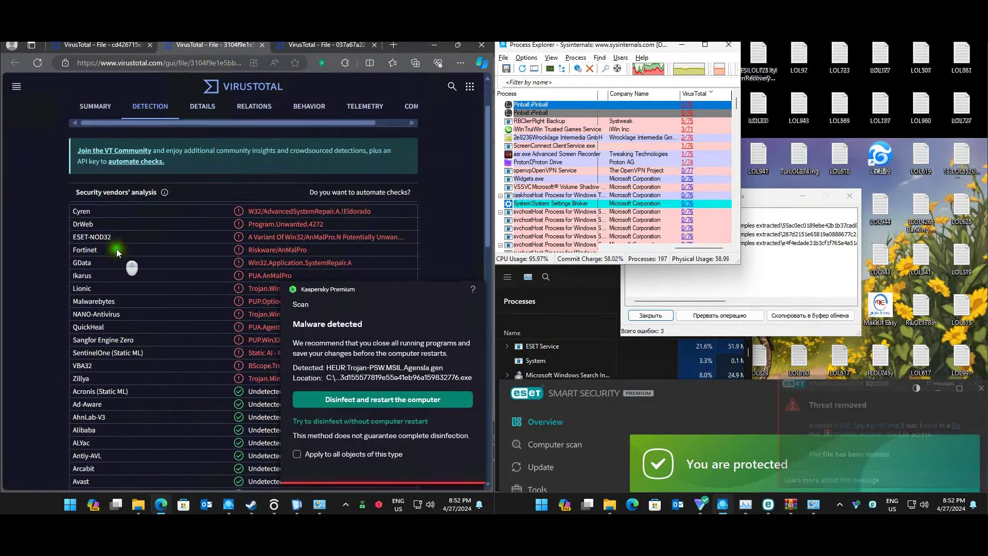
Highlight the ESET-NOD32 and NANO-Antivirus detection names in the second report while comparing the vendors' verdicts
left_click_drag(428, 237, 256, 238)
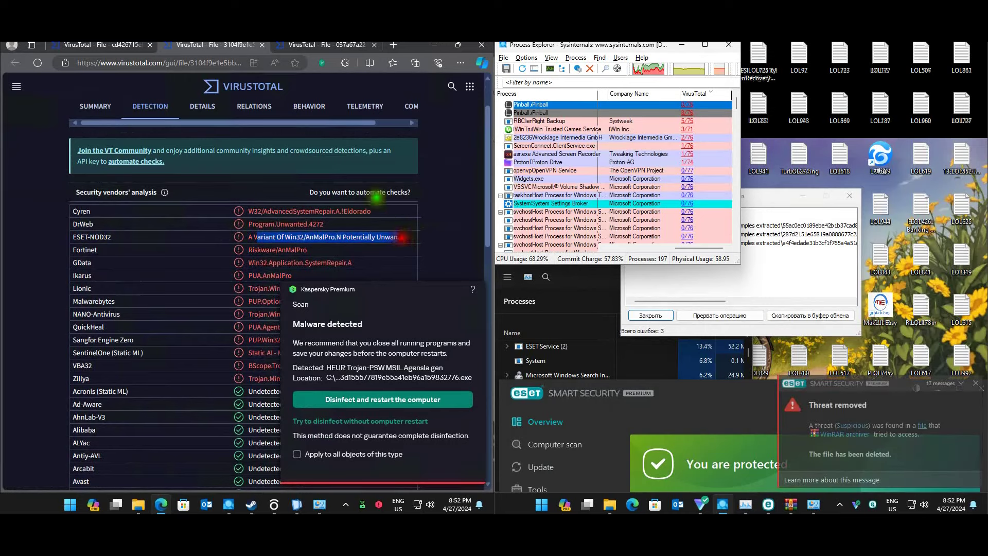
key("ctrl+c")
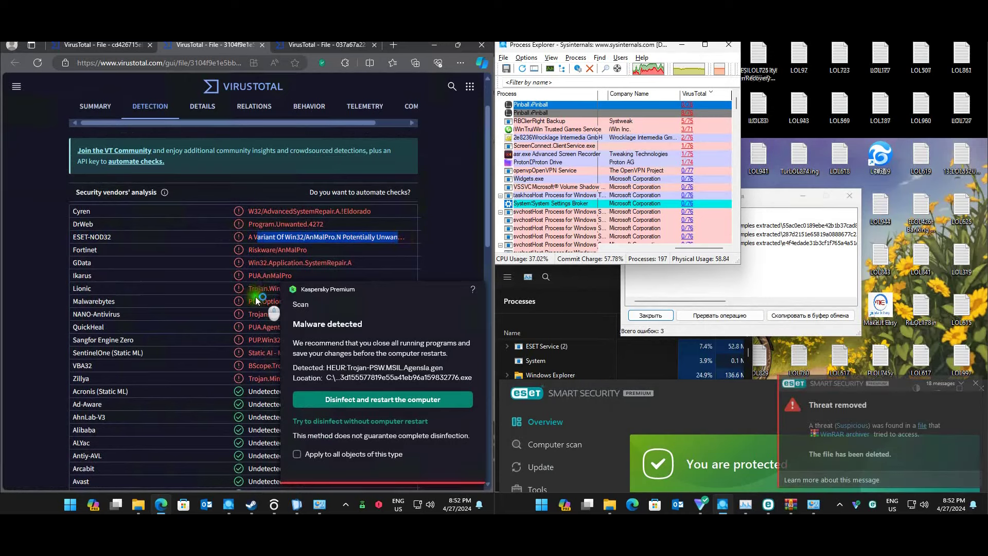
scroll(263, 271, "down", 2)
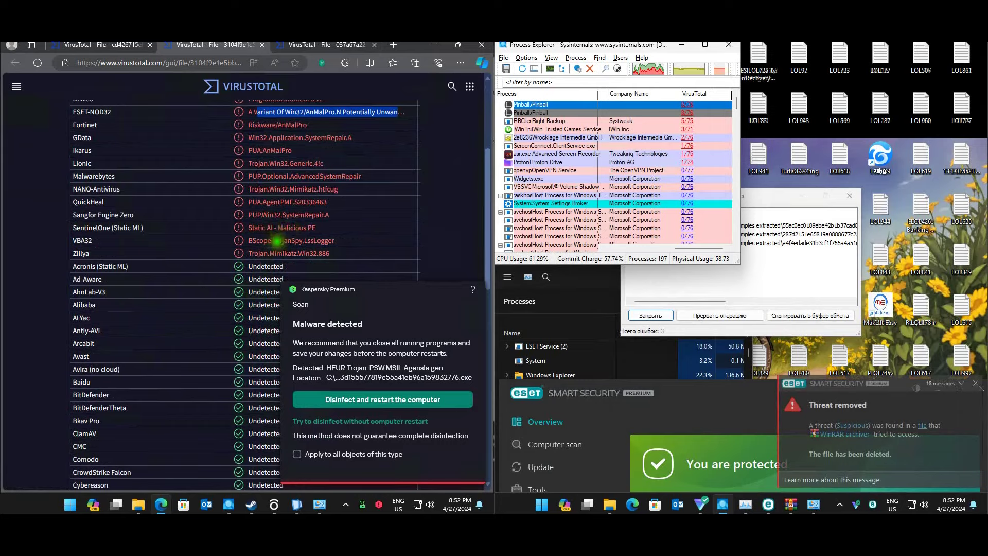
scroll(278, 249, "up", 1)
scroll(287, 267, "down", 1)
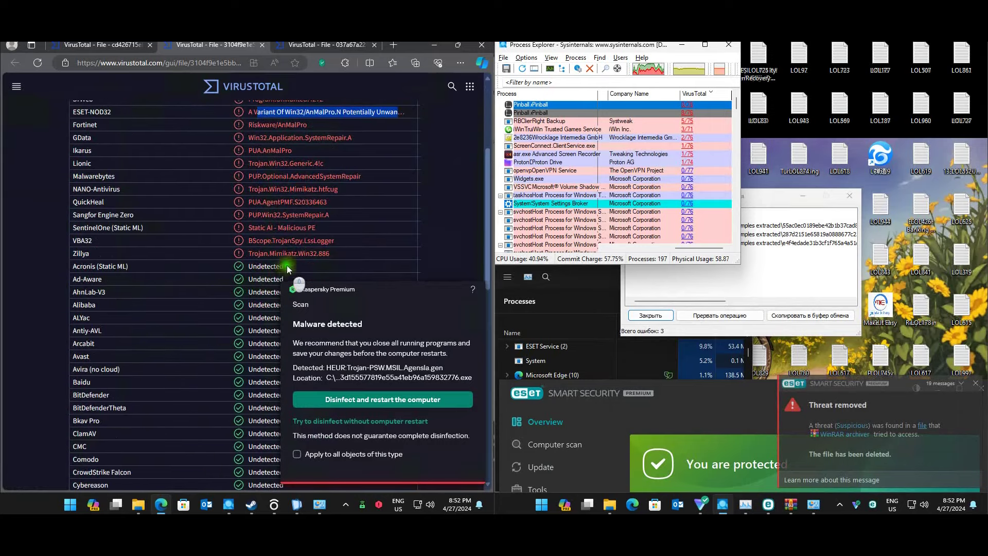
left_click_drag(338, 190, 290, 191)
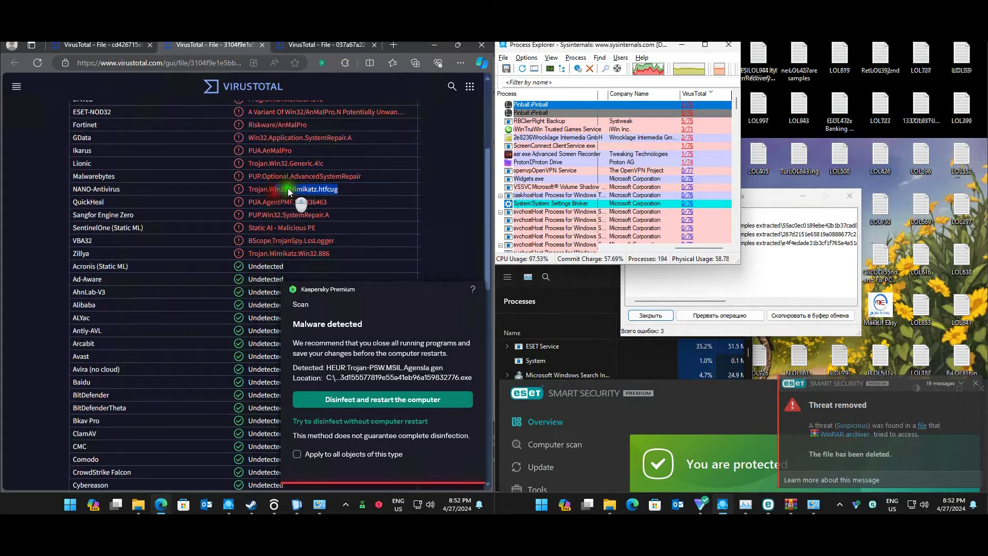
Examine the vendor detections in the third VirusTotal report on the Kaspersky machine
left_click(306, 45)
scroll(206, 267, "down", 1)
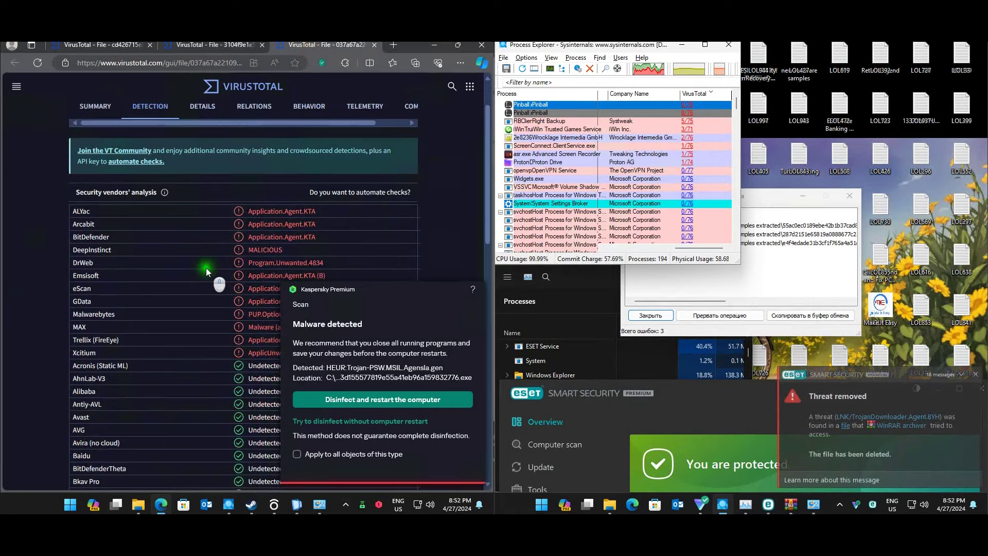
scroll(206, 267, "down", 2)
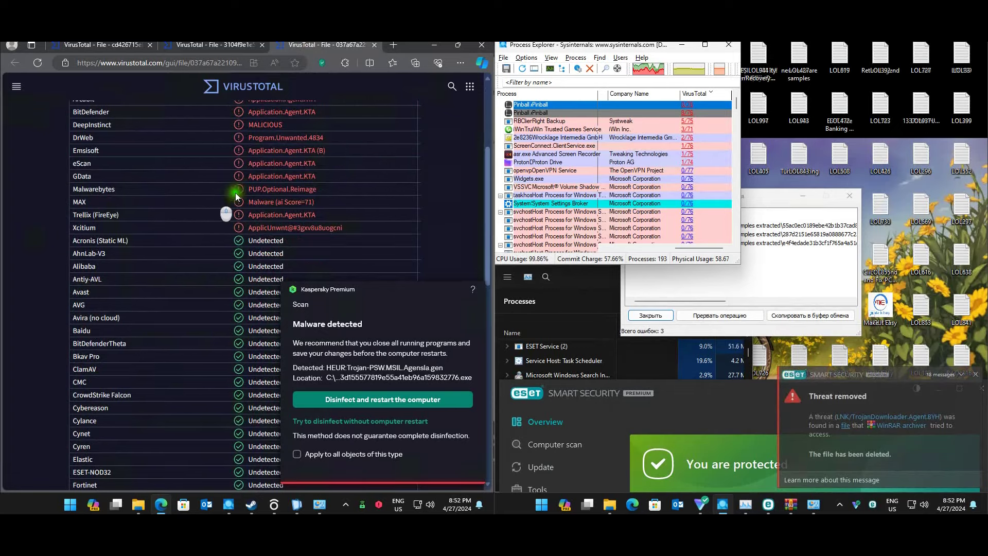
scroll(262, 205, "up", 3)
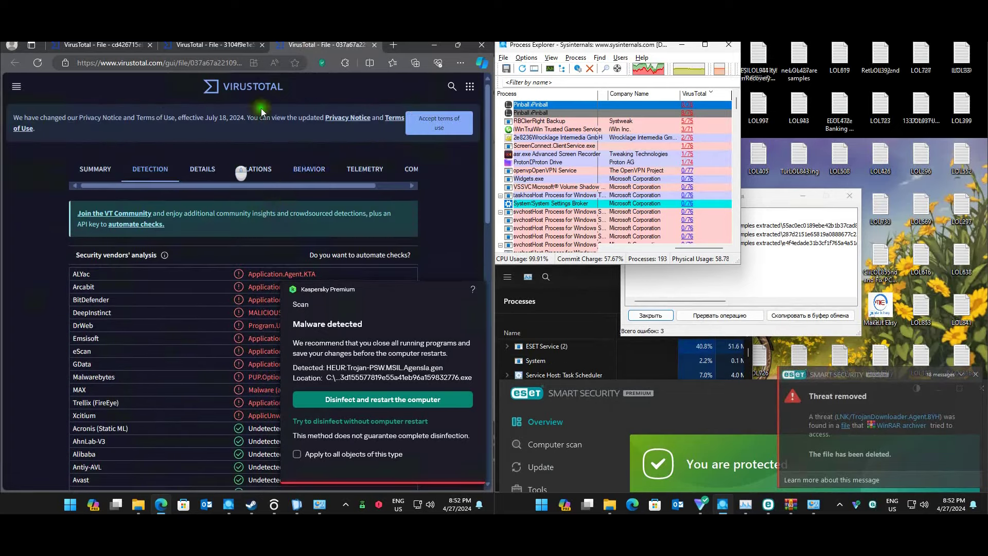
Close the browser on the Kaspersky machine and Process Explorer on both machines
left_click(479, 46)
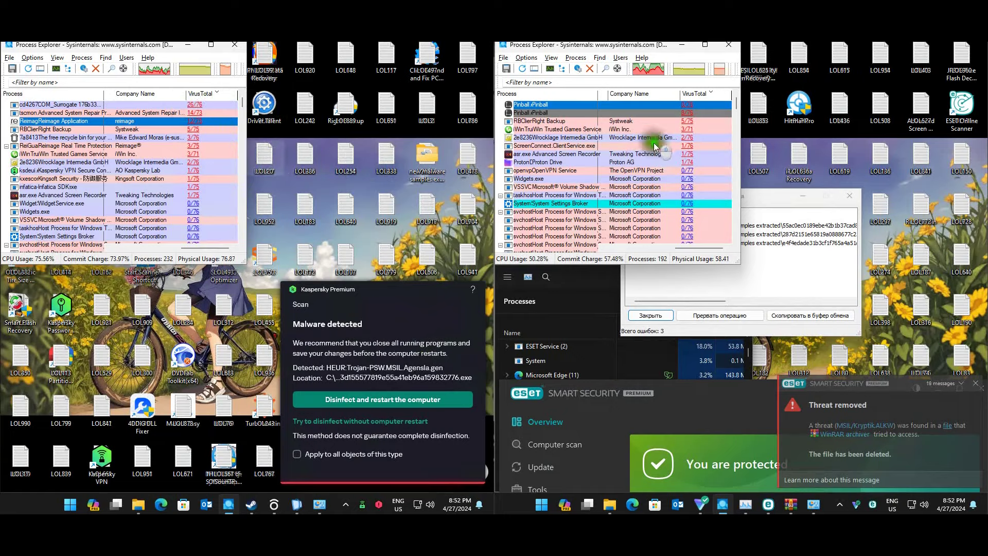
left_click(730, 44)
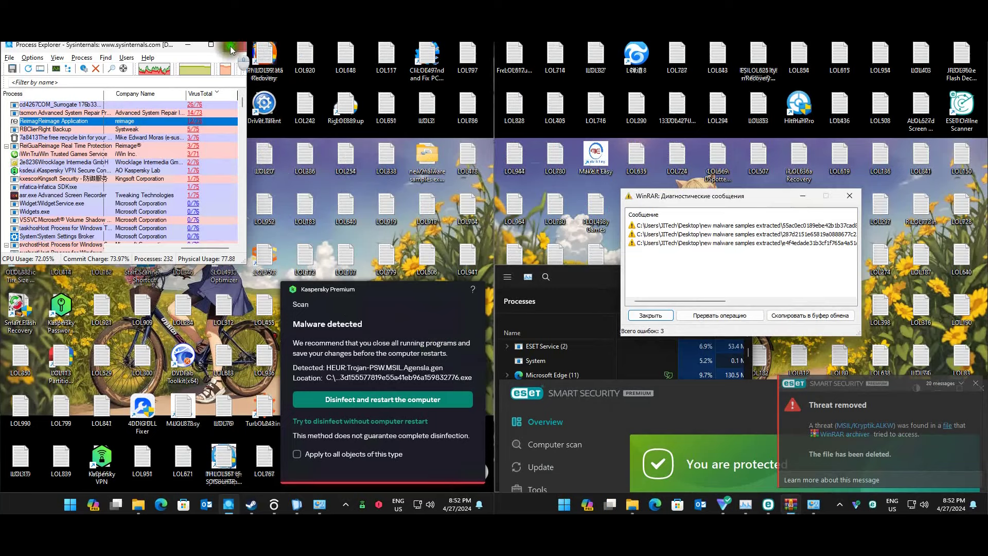
left_click(231, 47)
Switch to Task Manager on both machines, reposition its windows, and show the startup apps on the ESET machine
left_click(581, 279)
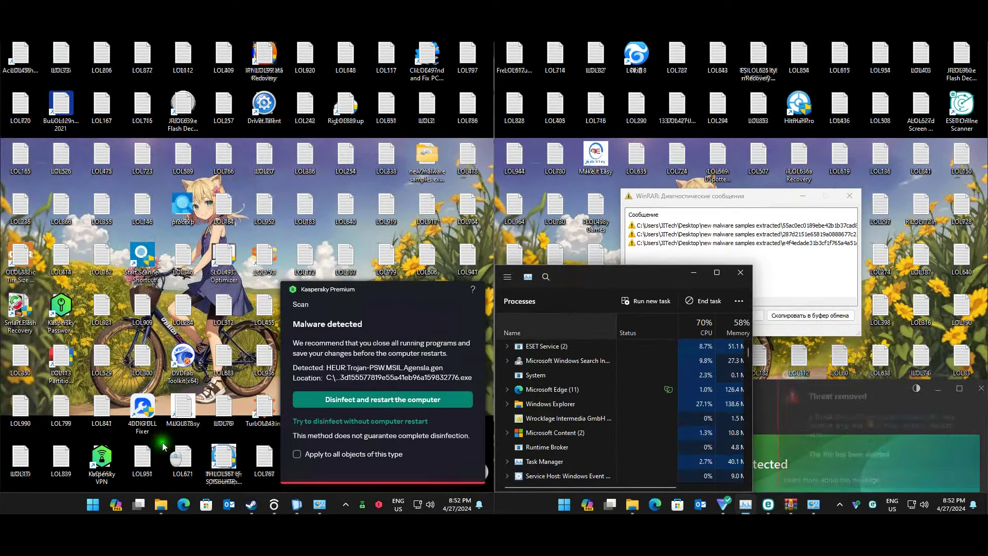
left_click_drag(628, 293, 836, 65)
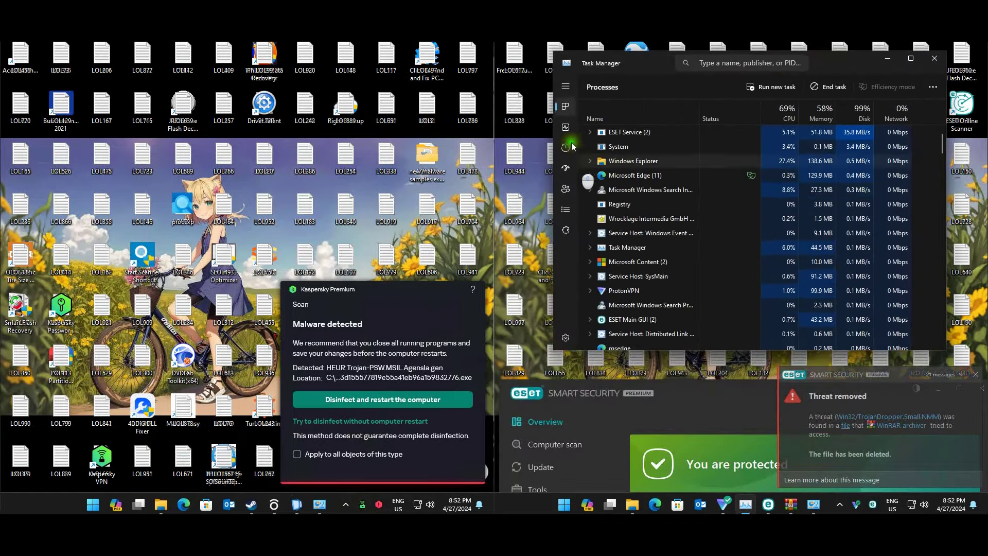
left_click(565, 168)
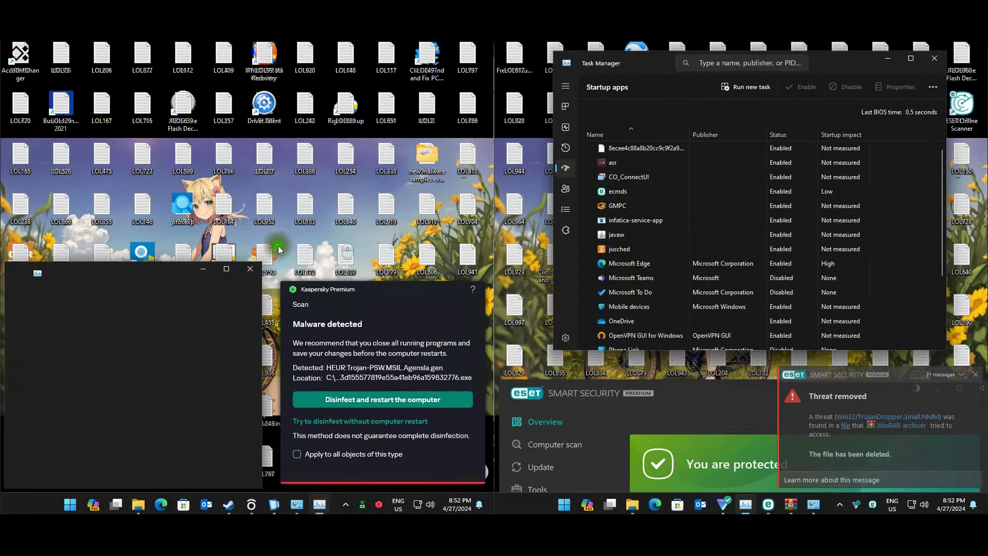
left_click_drag(137, 278, 129, 102)
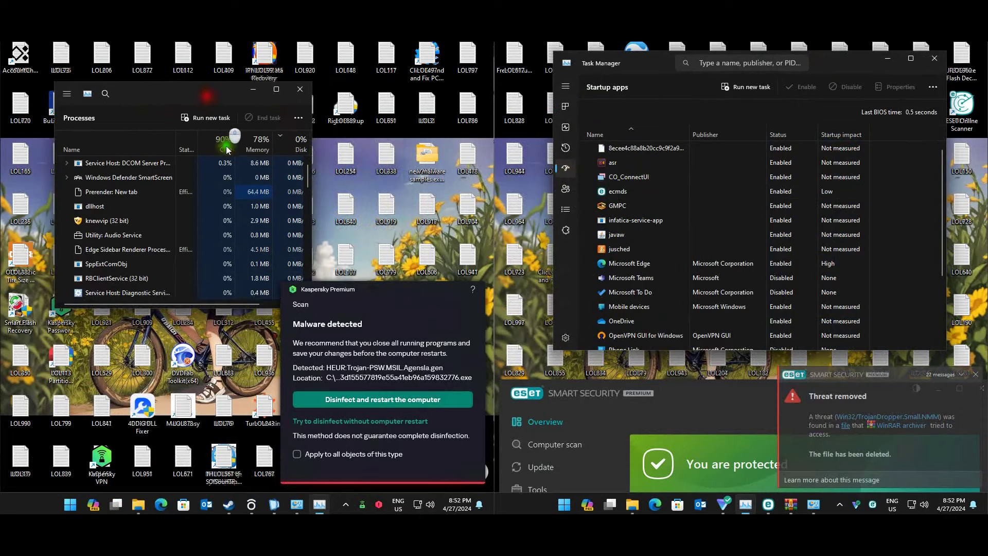
scroll(309, 160, "right", 2)
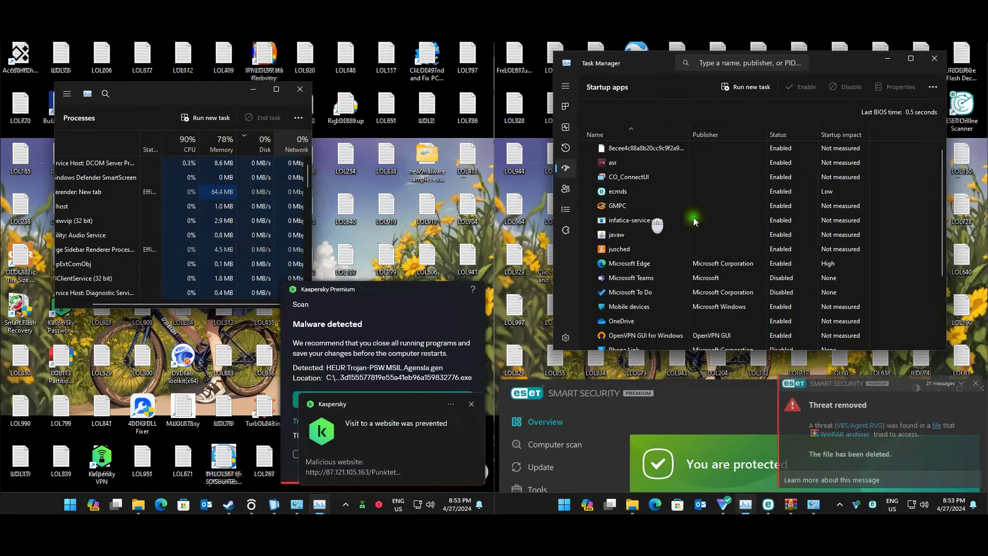
Open the file properties of the startup entry beginning with 8ecee4c88a on the ESET machine and reposition the dialog
left_click(640, 224)
left_click(652, 148)
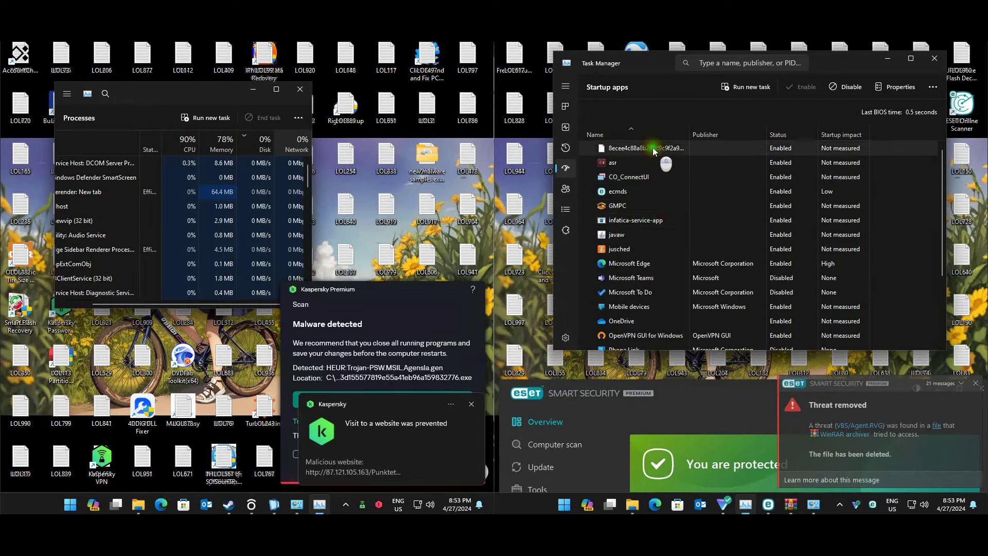
right_click(652, 147)
left_click(692, 194)
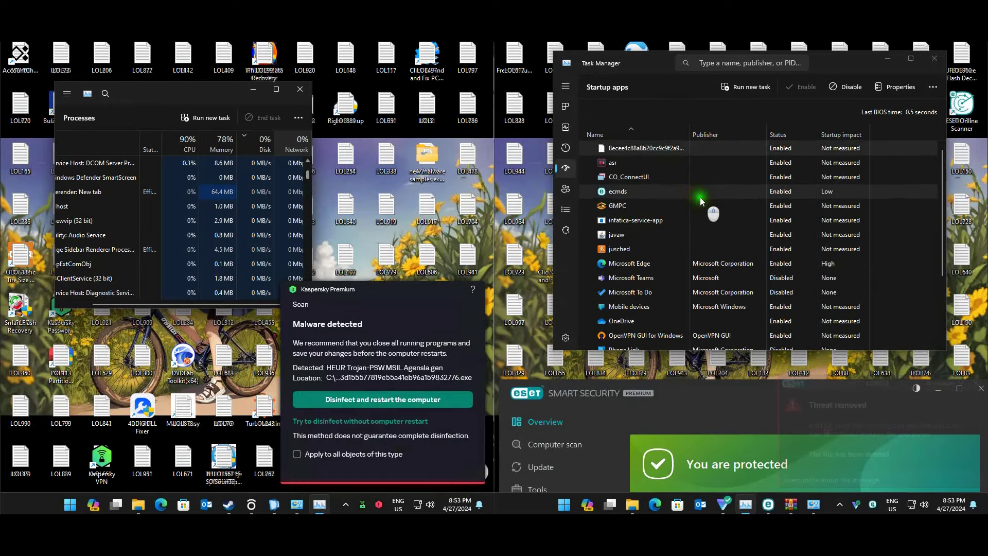
left_click_drag(781, 205, 722, 146)
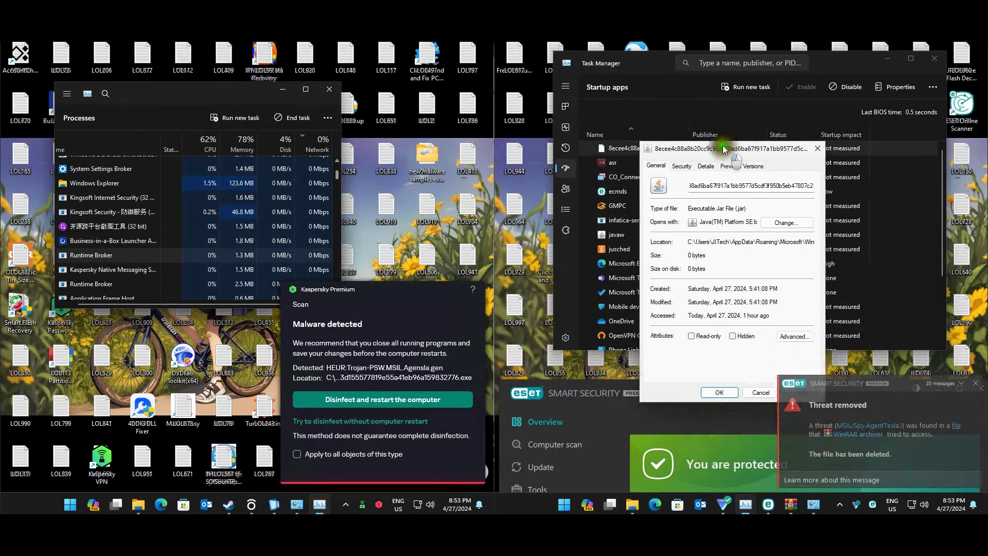
Read the full location path in the Jar startup file's properties and close them, leaving the CO_ConnectUI entry selected
left_click_drag(787, 236, 852, 235)
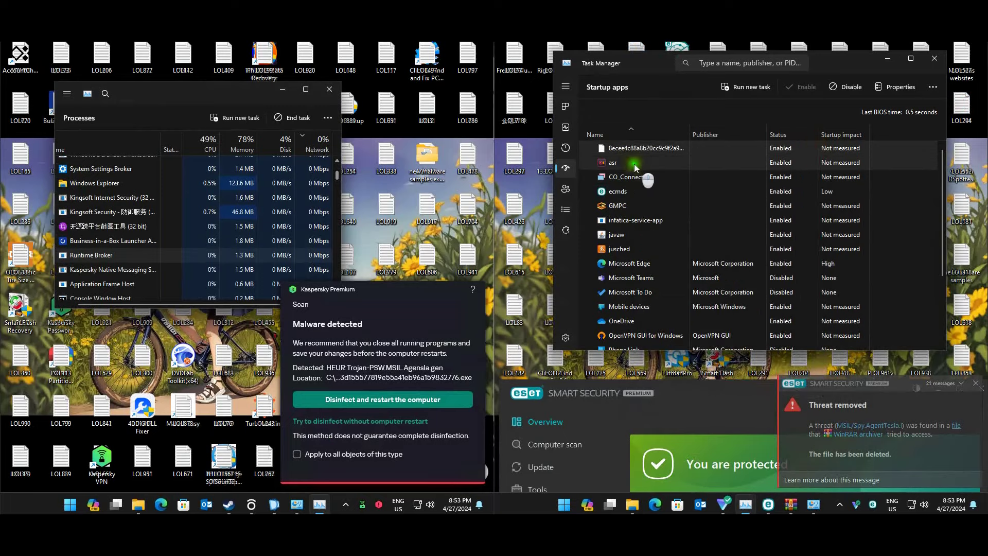
right_click(621, 176)
left_click(622, 176)
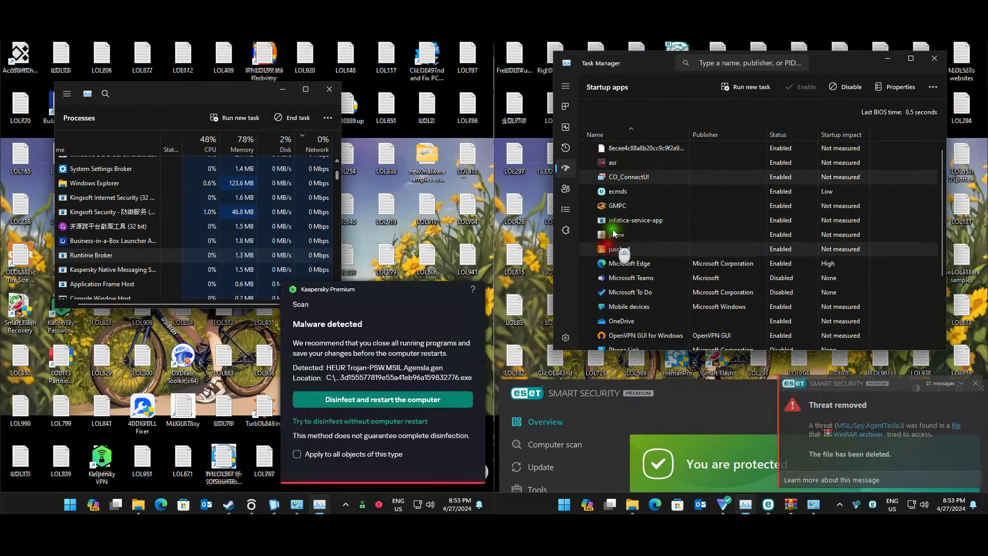
View the file properties of the infatica-service-app startup entry on the ESET machine and close them
right_click(620, 218)
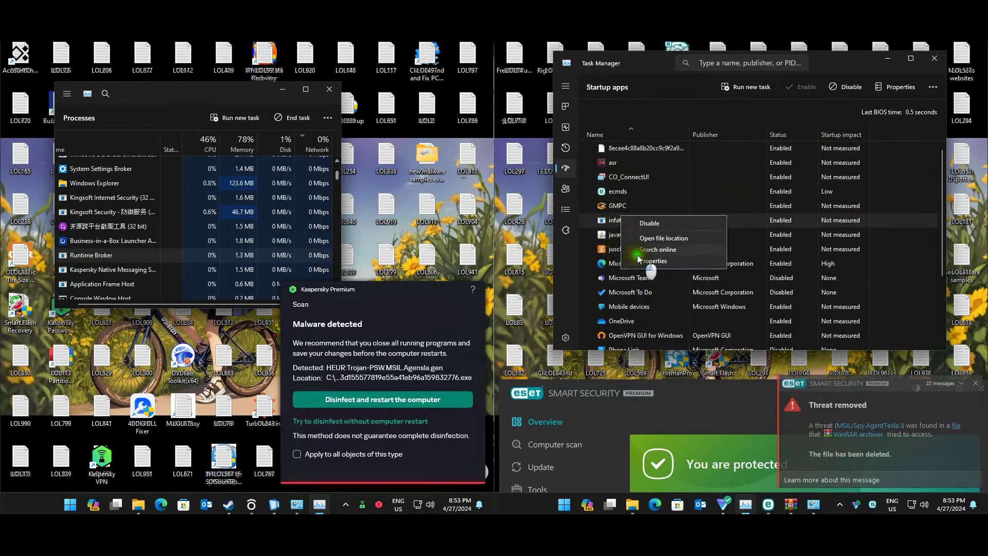
left_click(624, 220)
right_click(654, 278)
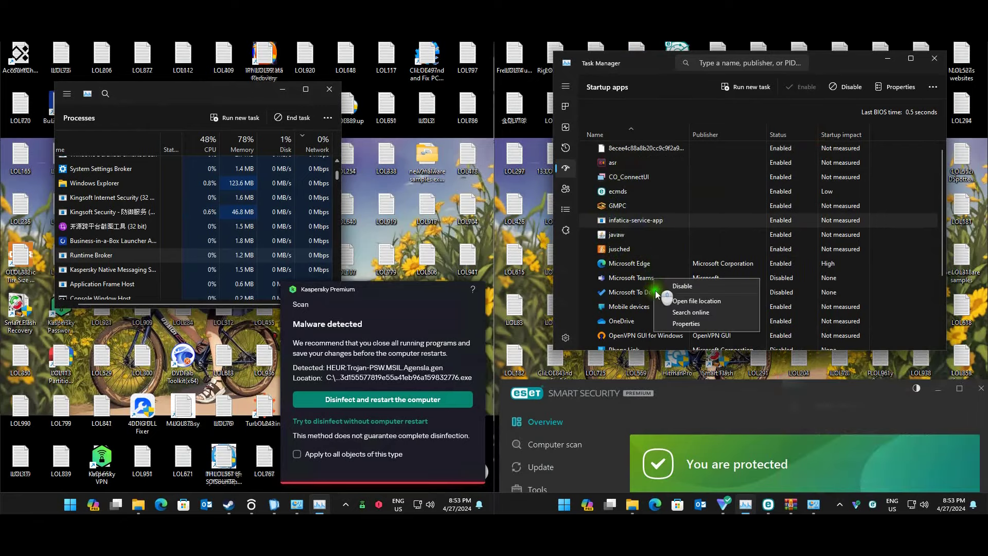
left_click(669, 323)
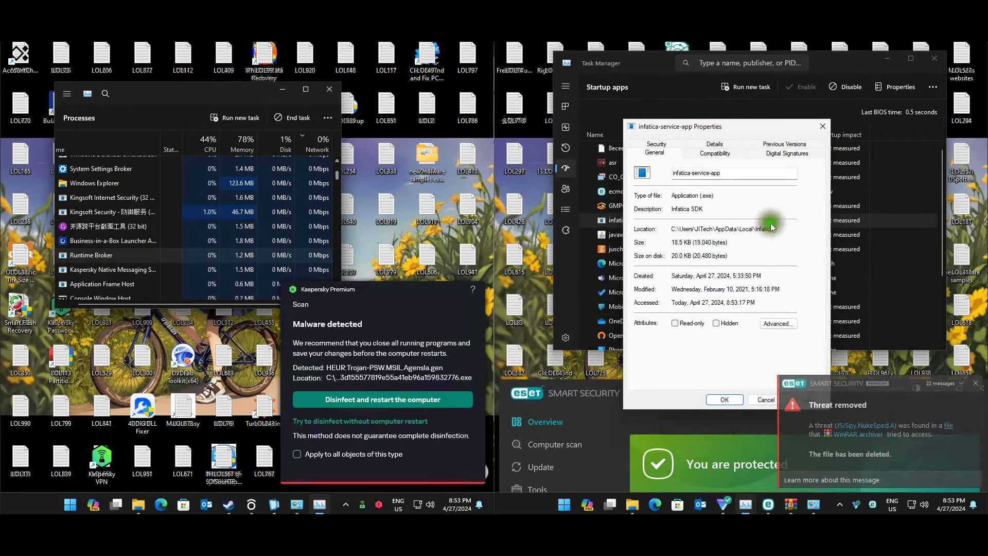
left_click(822, 126)
Look through the whole list of startup apps on the ESET machine
scroll(677, 226, "down", 3)
scroll(675, 235, "down", 1)
scroll(669, 258, "up", 3)
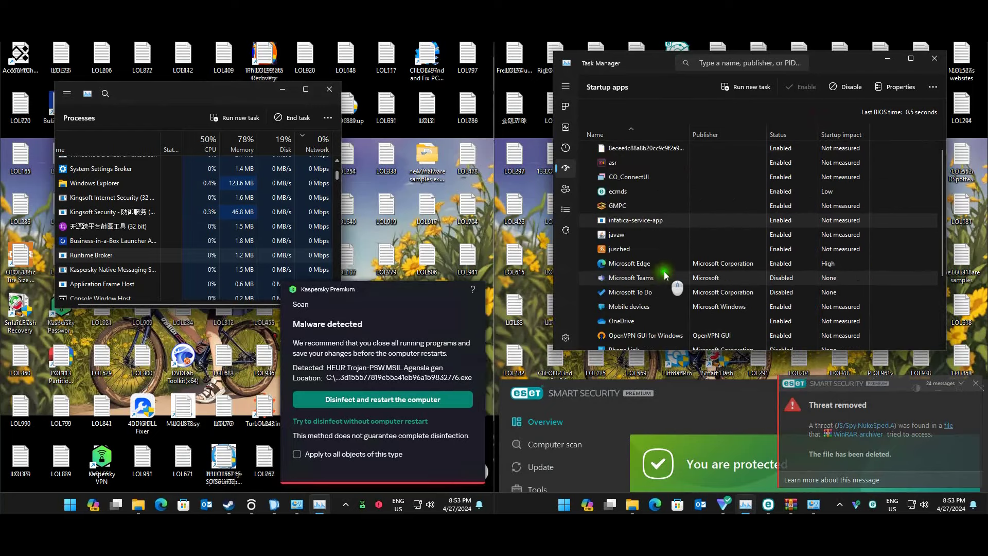
scroll(659, 289, "down", 4)
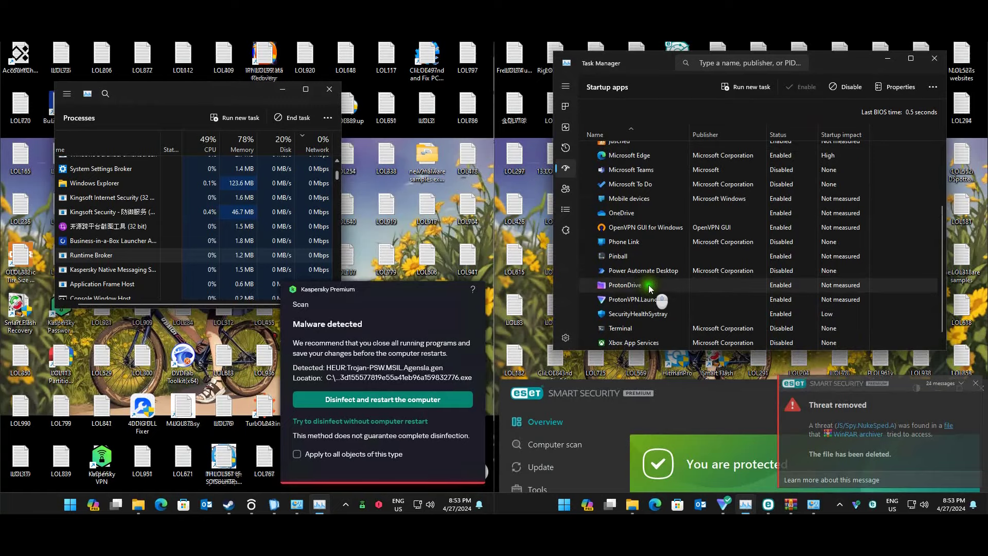
scroll(648, 288, "up", 4)
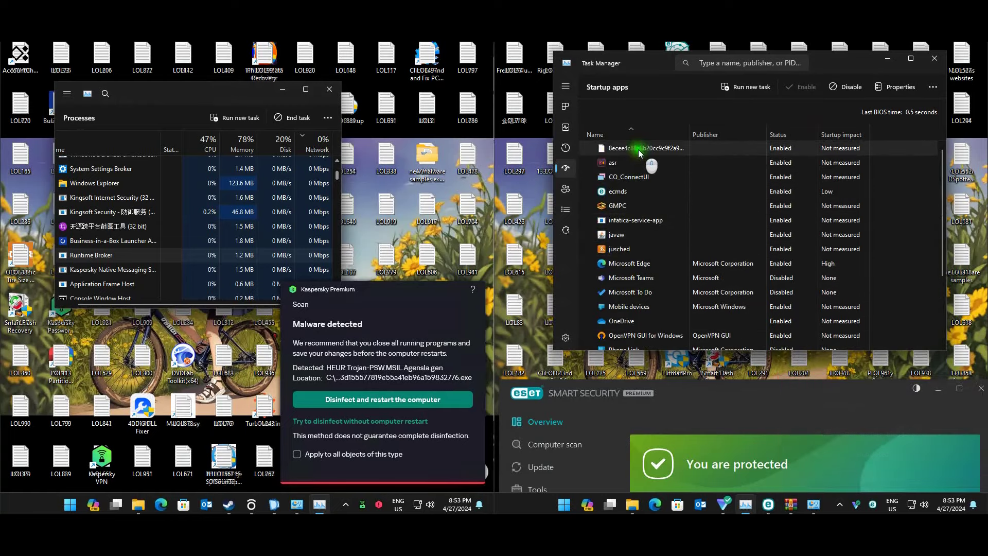
Search online for infatica-service-app on the ESET machine and close both Task Manager and the browser
right_click(637, 150)
right_click(624, 175)
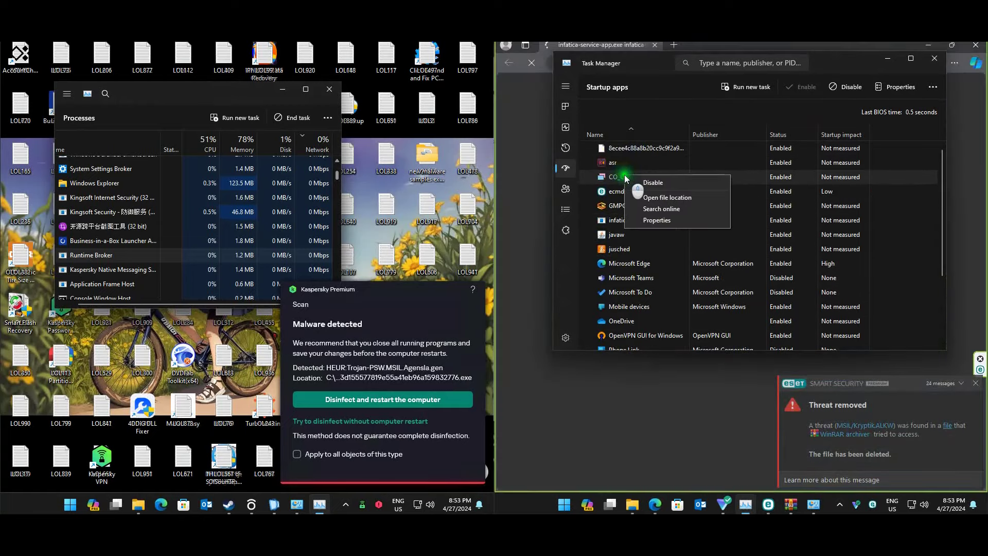
left_click(696, 207)
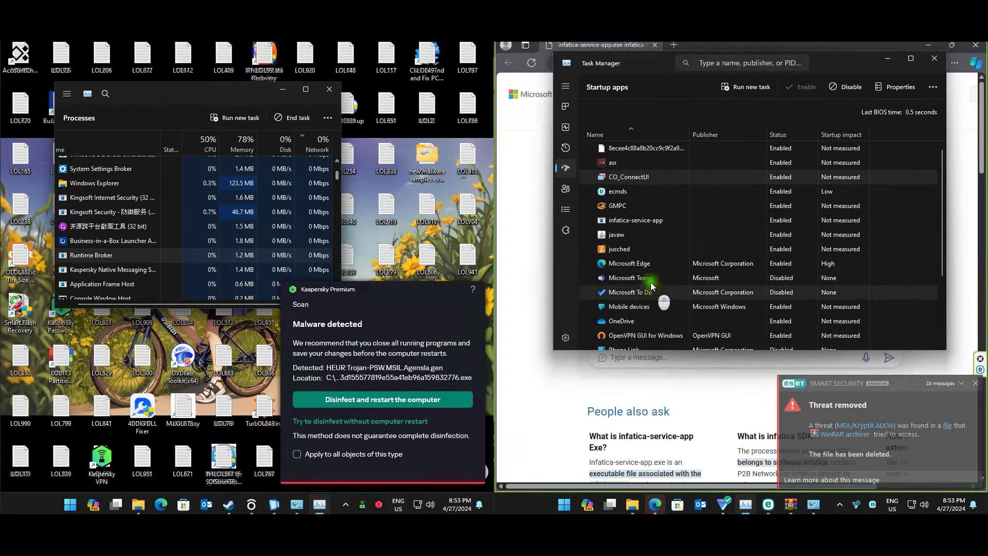
left_click(638, 218)
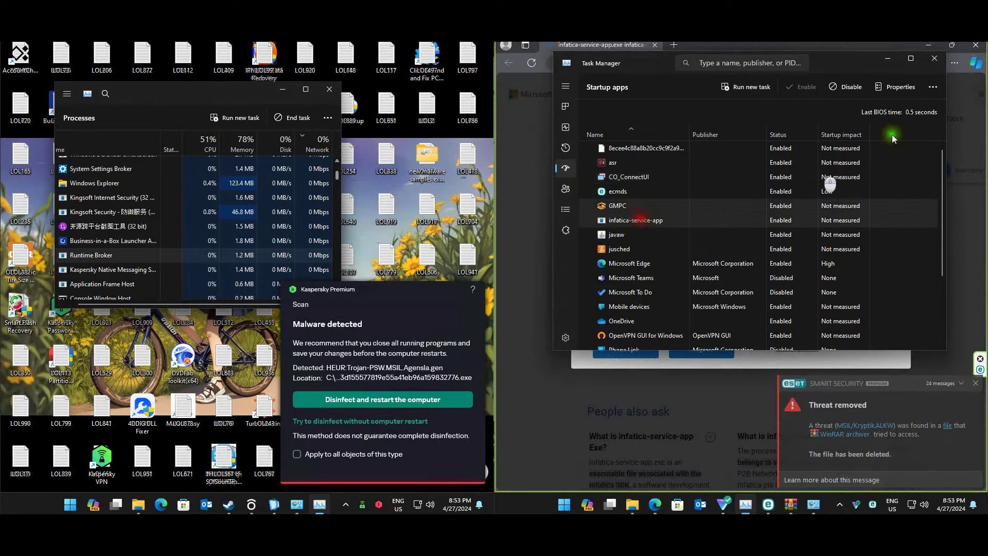
left_click(938, 57)
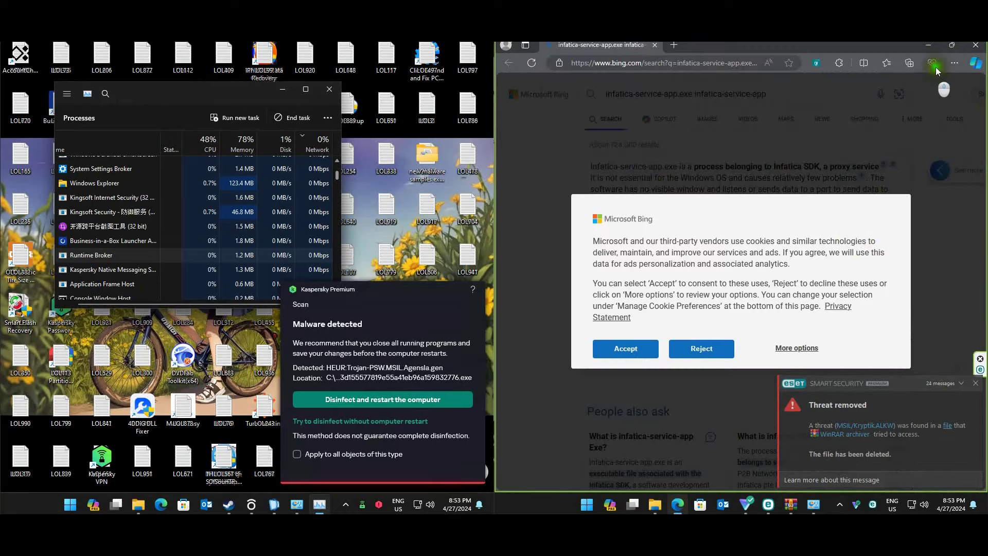
left_click(969, 57)
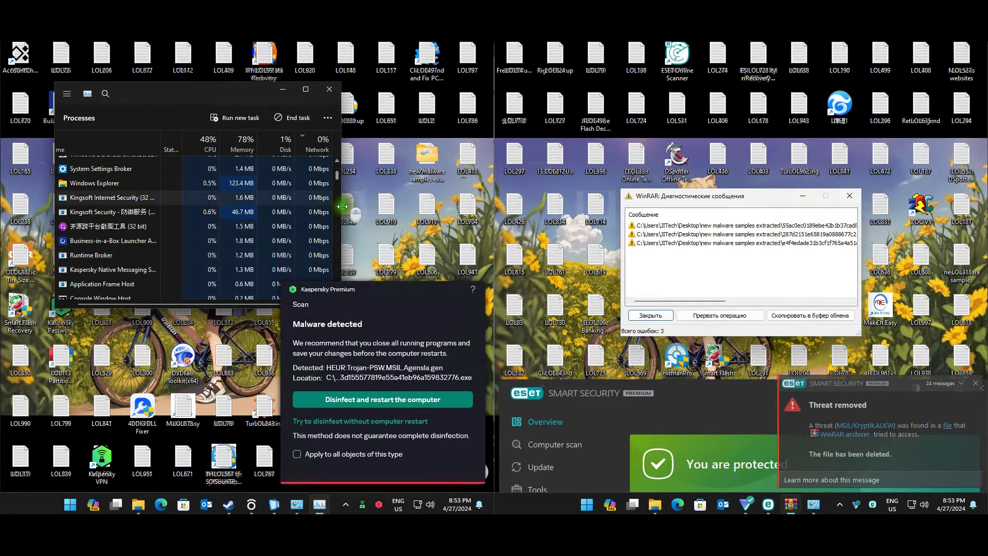
Widen Task Manager on the Kaspersky machine and go through its startup apps down to the "new" entry
left_click_drag(423, 208, 457, 208)
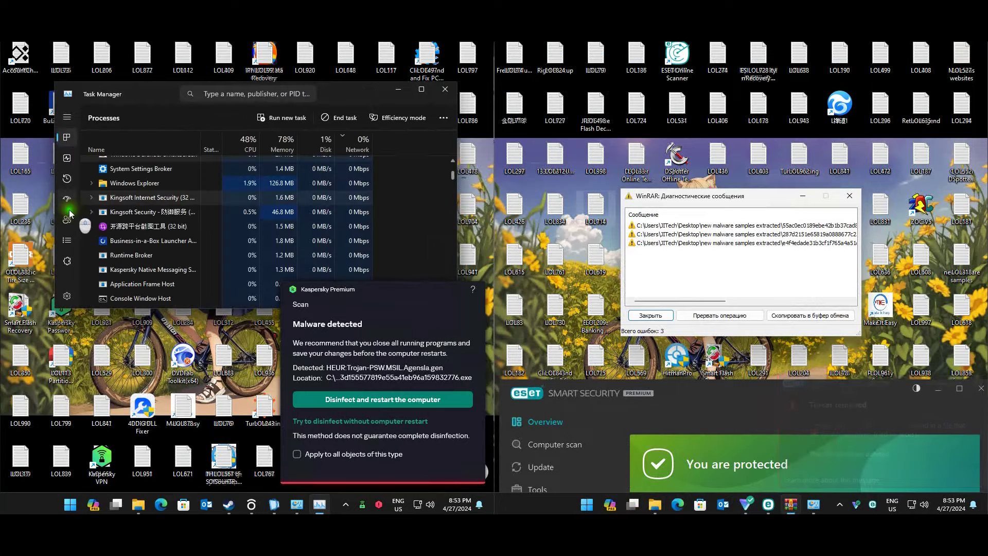
left_click(68, 204)
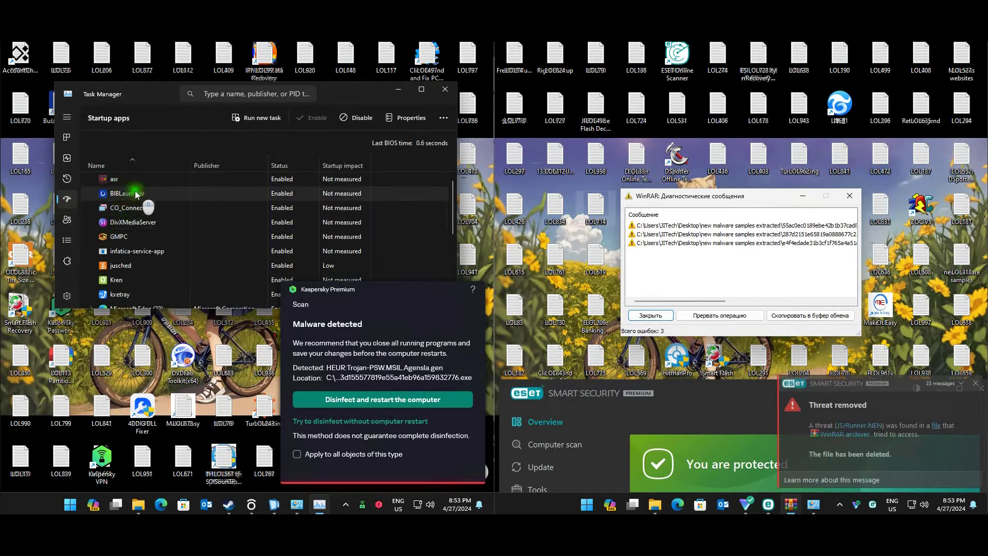
scroll(140, 229, "down", 1)
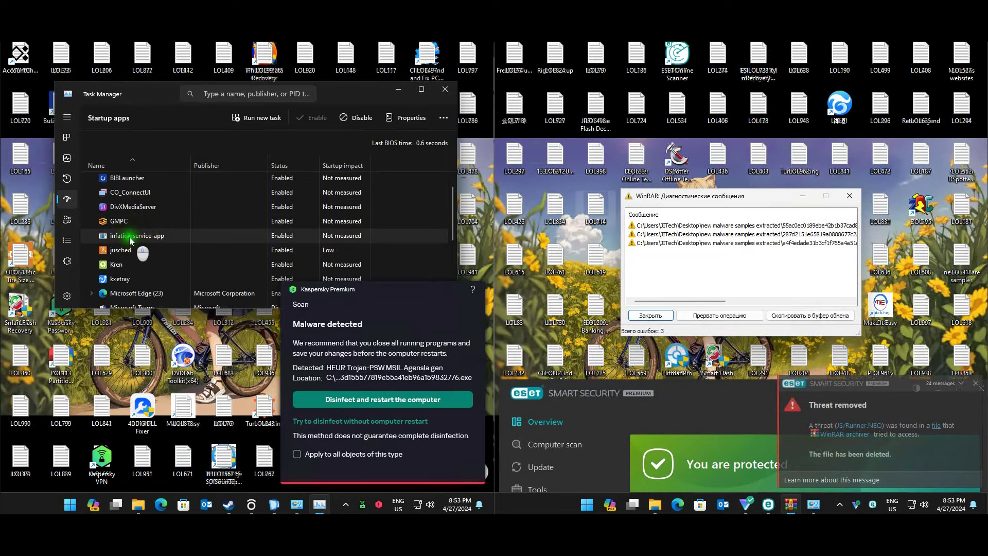
scroll(140, 238, "down", 2)
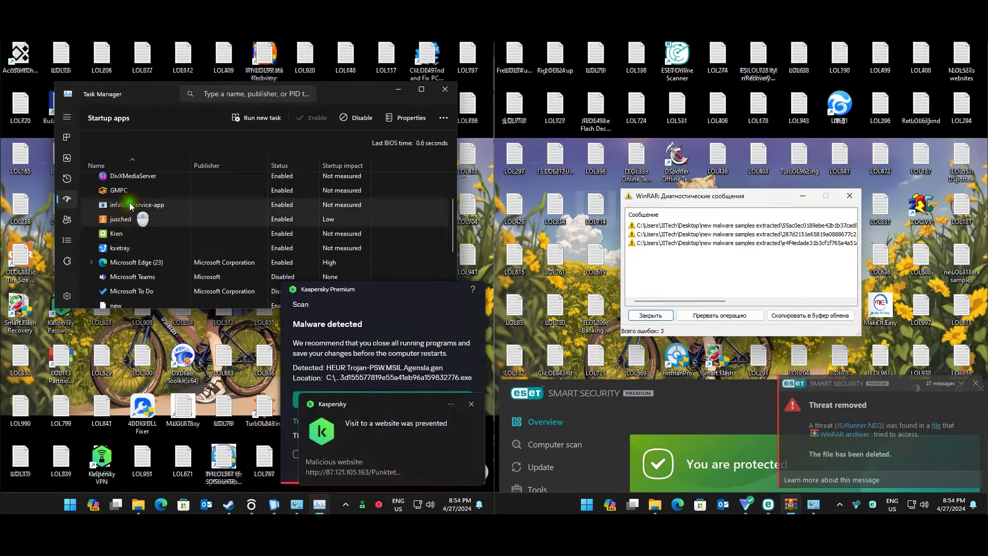
scroll(129, 247, "down", 3)
View the properties of the "new" startup entry, reading its full location path, and close them
right_click(128, 256)
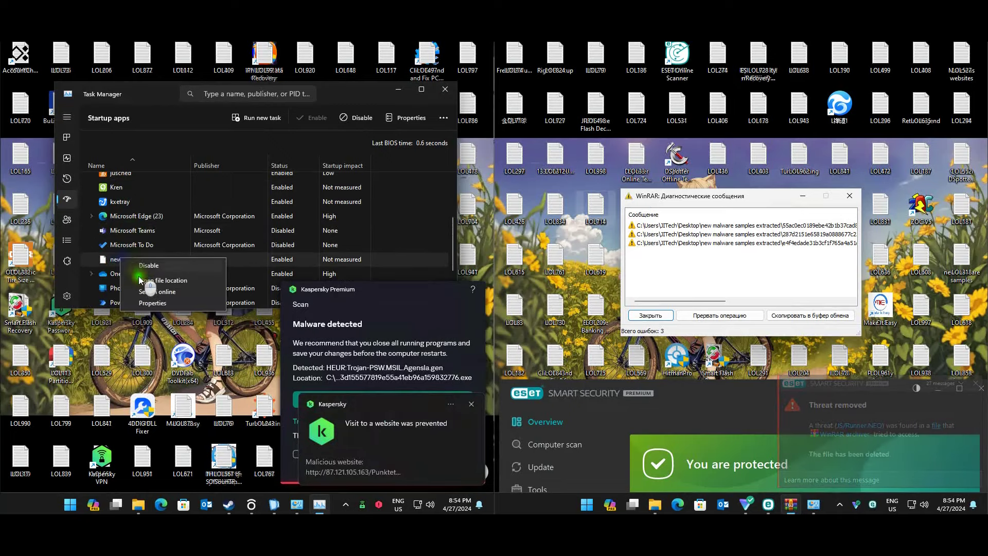
left_click(147, 304)
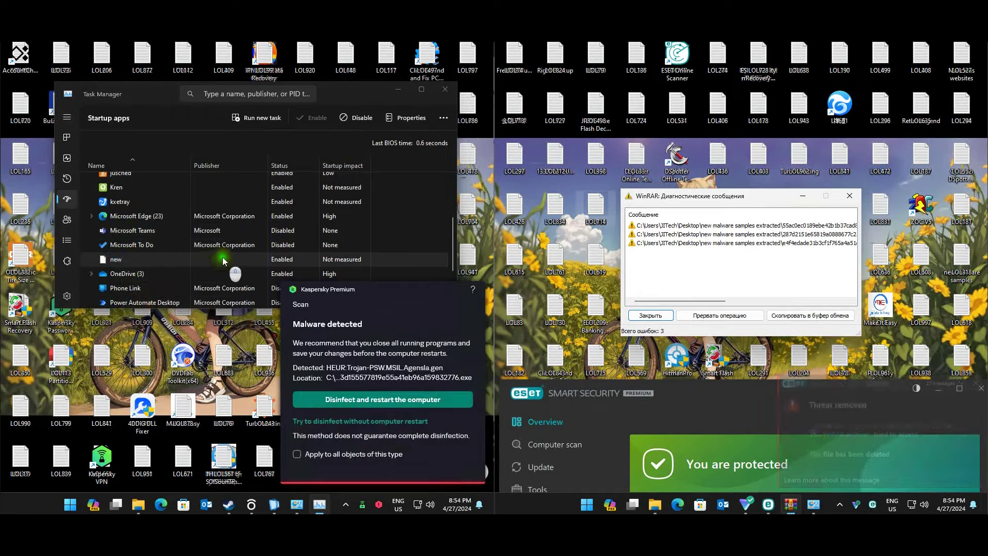
left_click_drag(231, 233, 161, 97)
left_click_drag(209, 182, 284, 191)
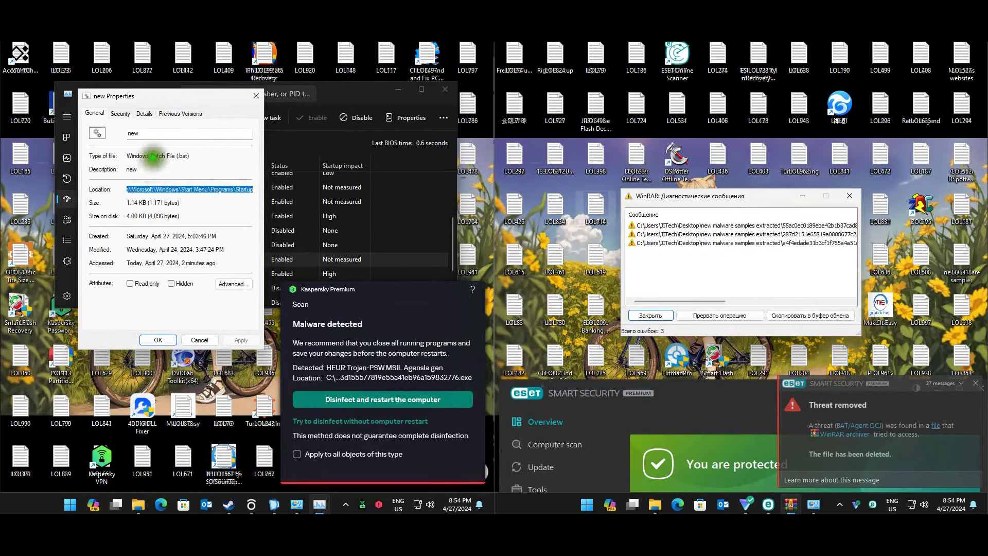
left_click(256, 96)
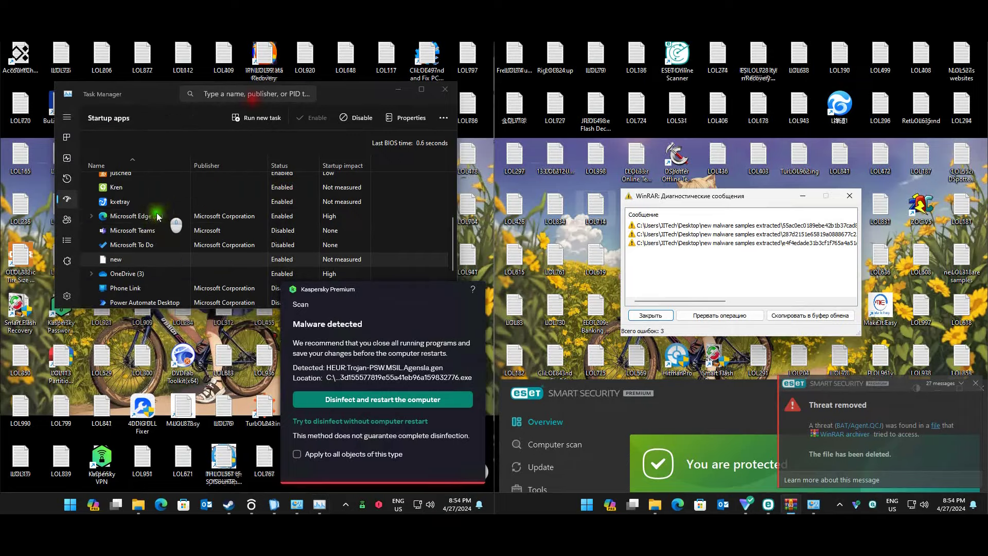
Review the remaining startup apps on the Kaspersky machine, checking the options available for SenPalia, and return to the start of the list
scroll(147, 238, "down", 3)
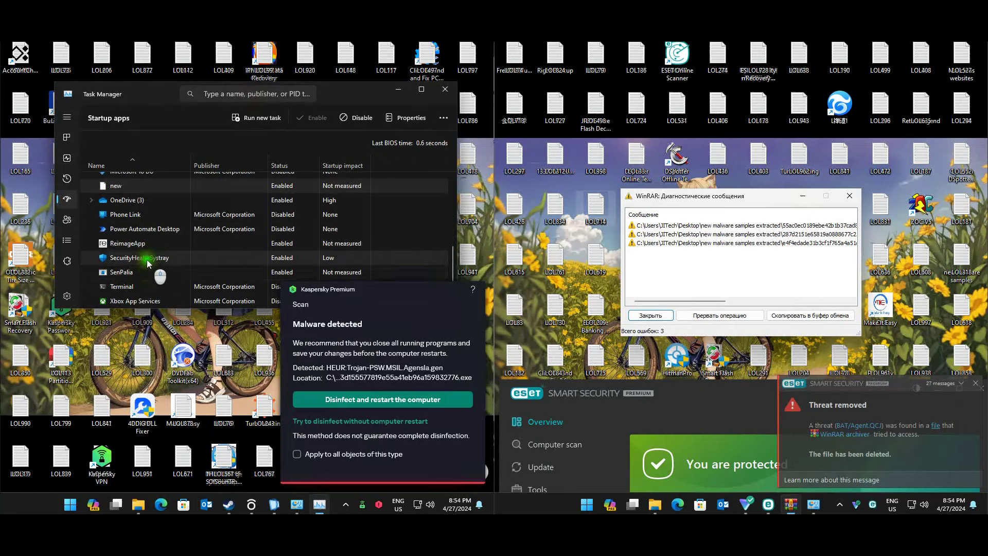
right_click(120, 277)
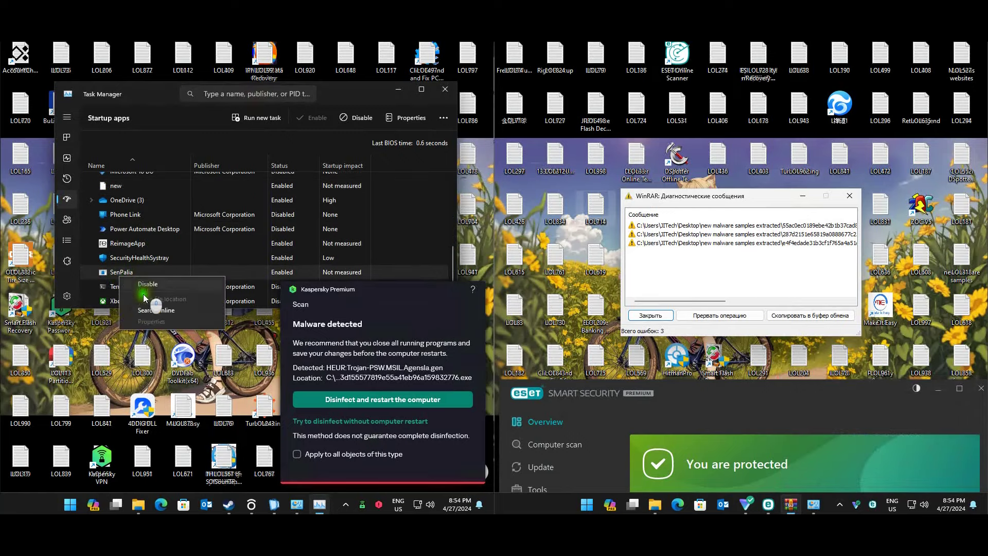
left_click(124, 259)
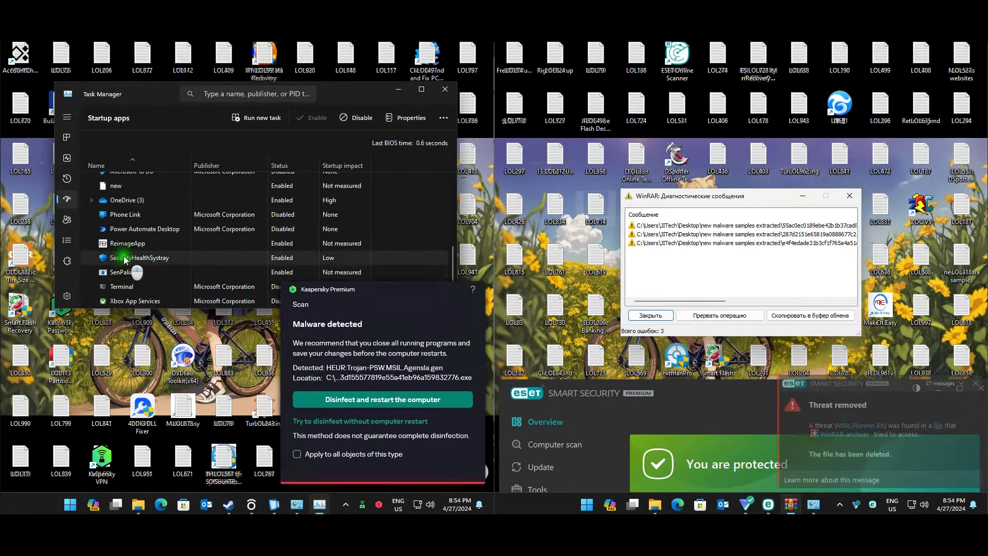
left_click(110, 187)
scroll(135, 206, "up", 3)
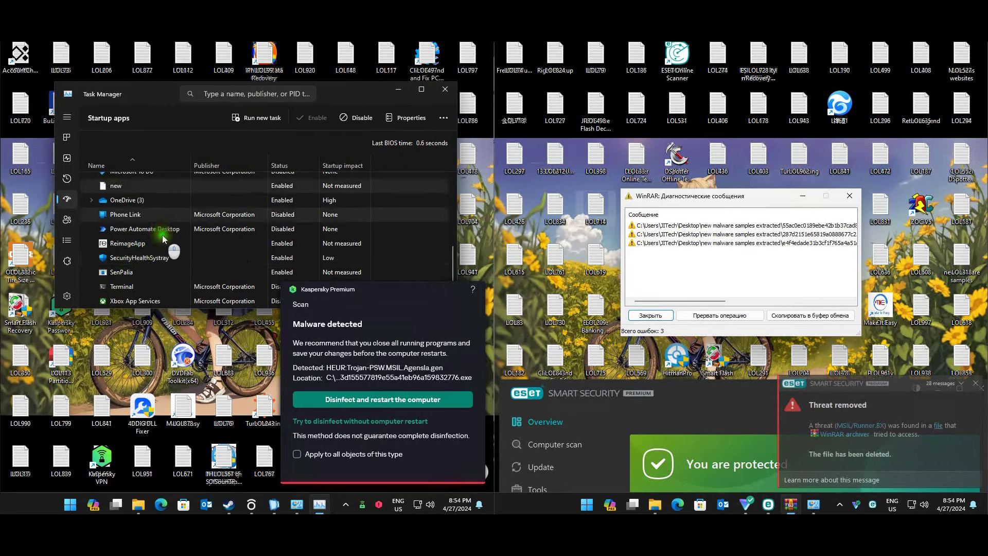
scroll(163, 238, "up", 3)
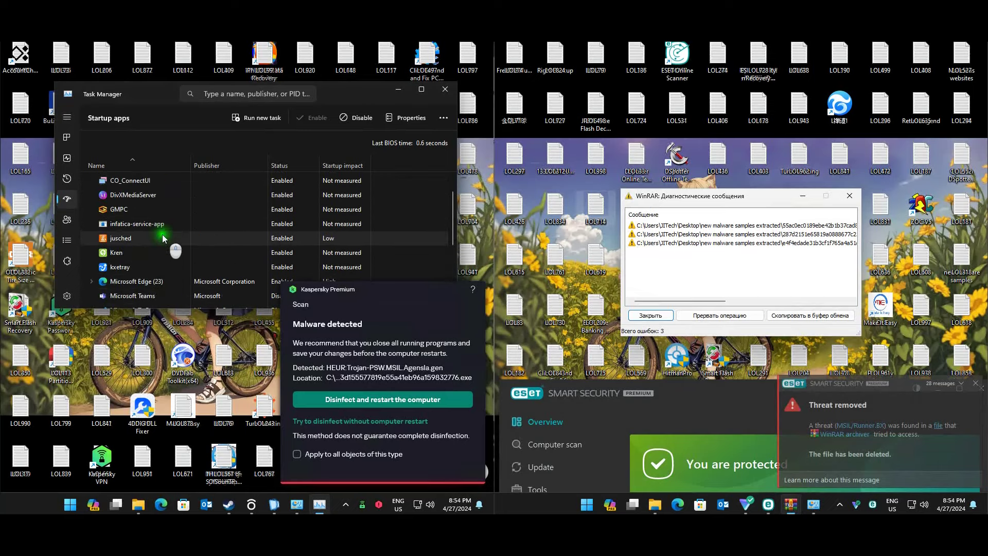
scroll(163, 233, "up", 1)
Close the WinRAR diagnostic messages on the ESET machine and Task Manager on the Kaspersky machine
left_click(682, 243)
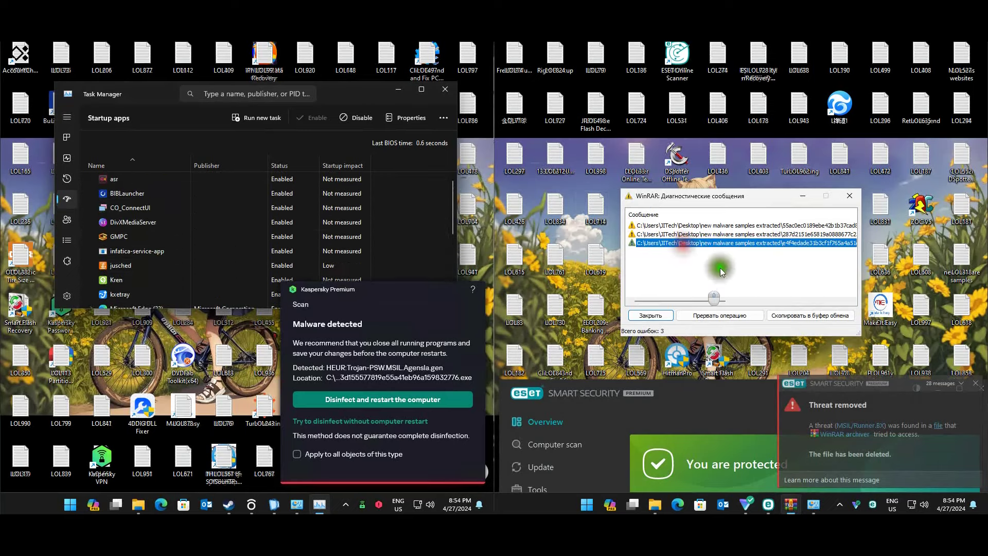
left_click(849, 196)
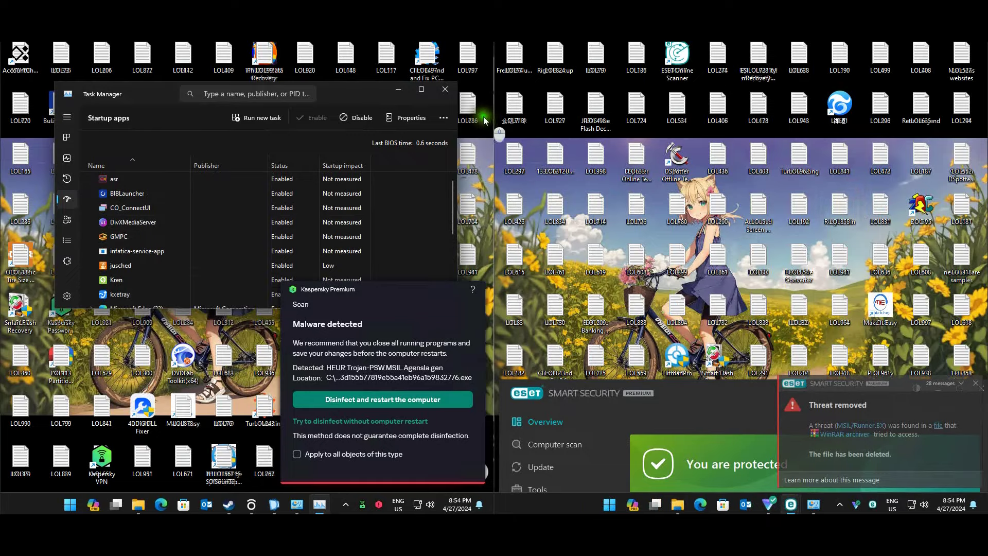
left_click(445, 89)
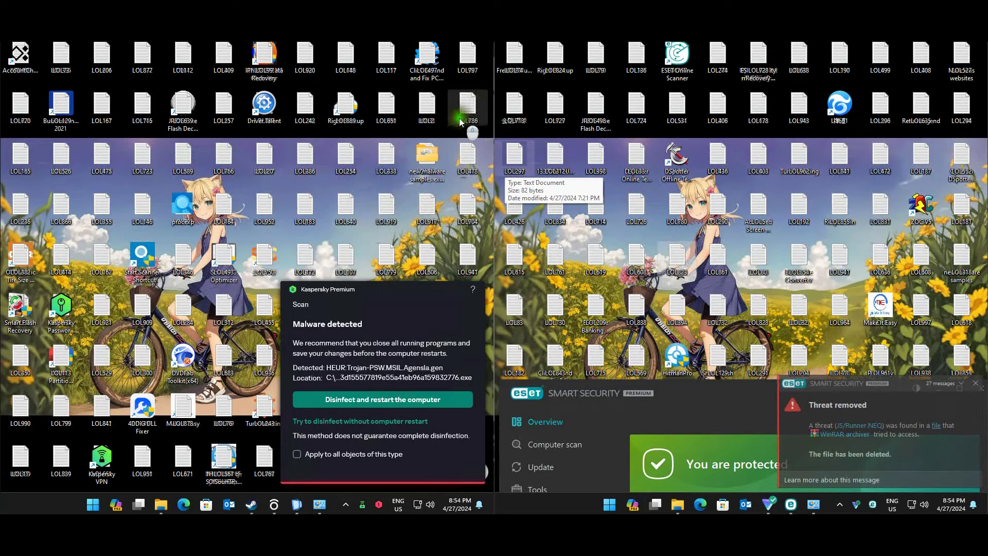
Open one of the LOL text files from the ESET machine's desktop to read its content, and close it
left_click_drag(385, 106, 437, 138)
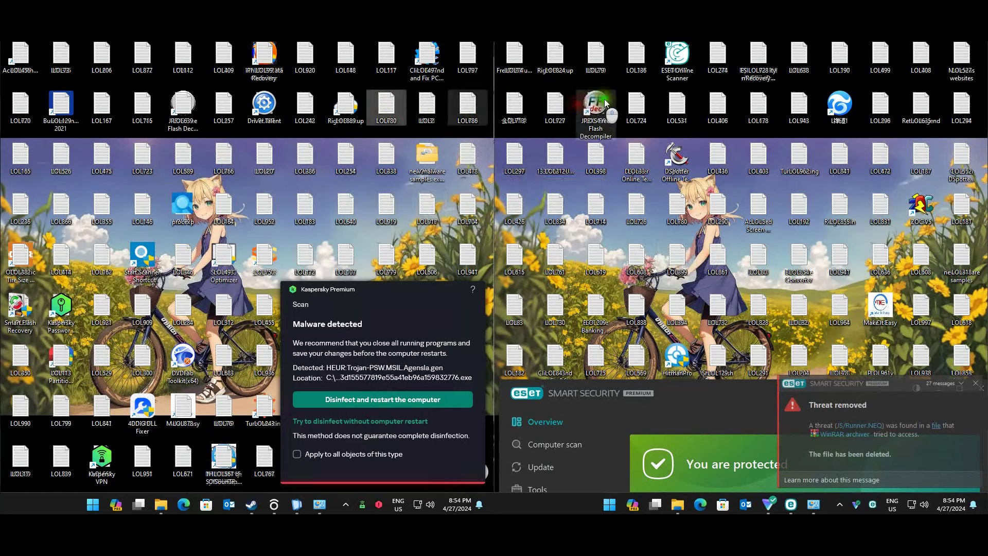
double_click(640, 101)
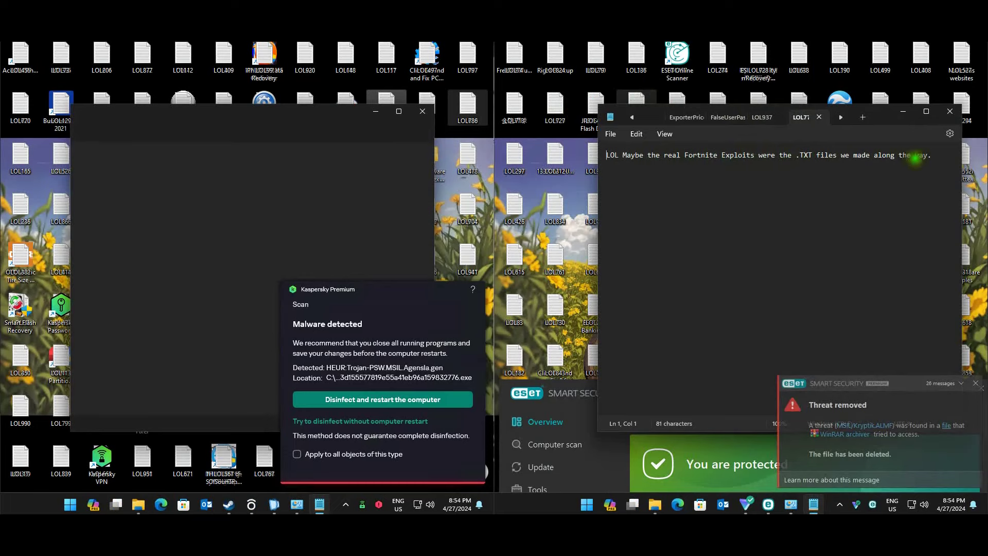
left_click(949, 111)
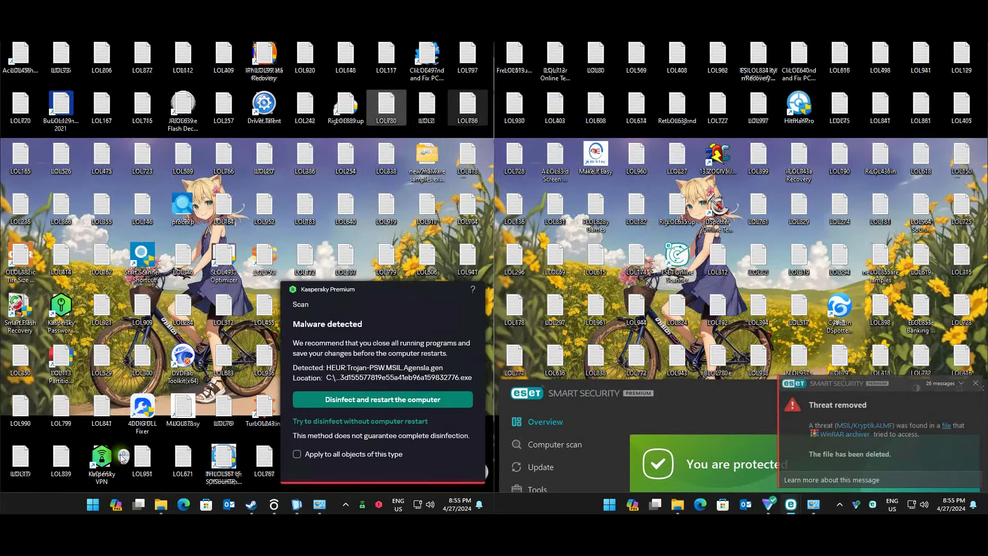
Check the Documents folder on both machines and open the ZOC Files folder on the ESET machine
left_click(161, 506)
left_click(647, 243)
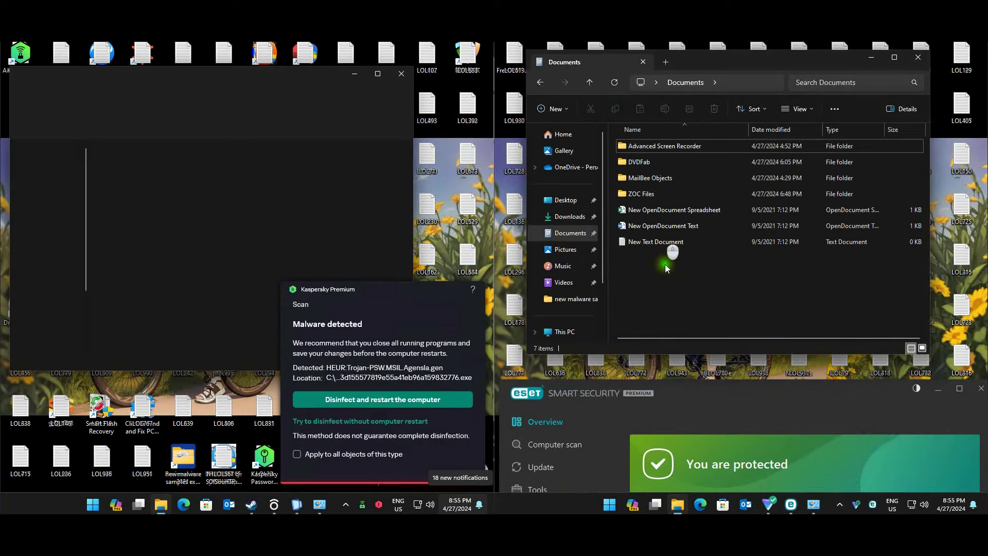
left_click(644, 193)
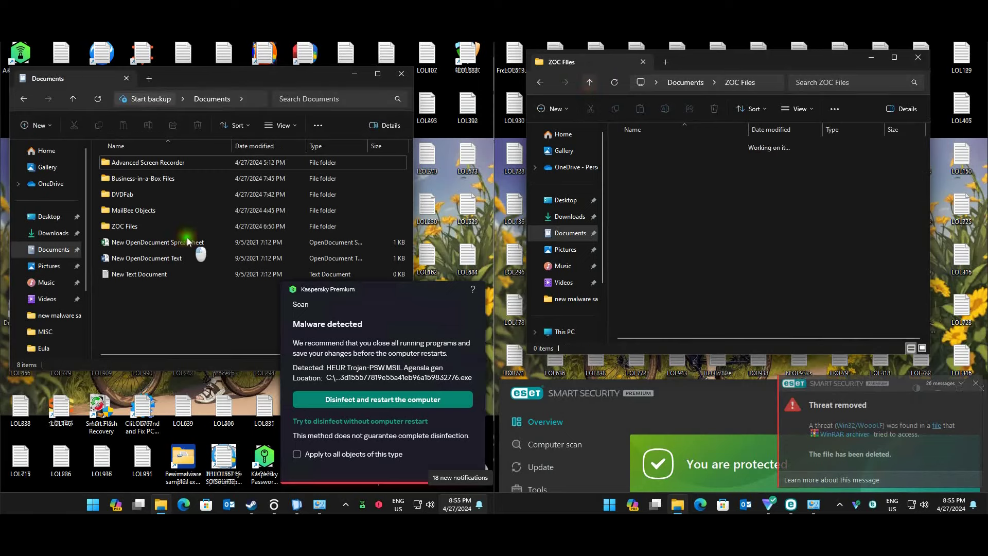
Open the Pictures folder on both machines to compare the state of the images
left_click(52, 265)
left_click(566, 250)
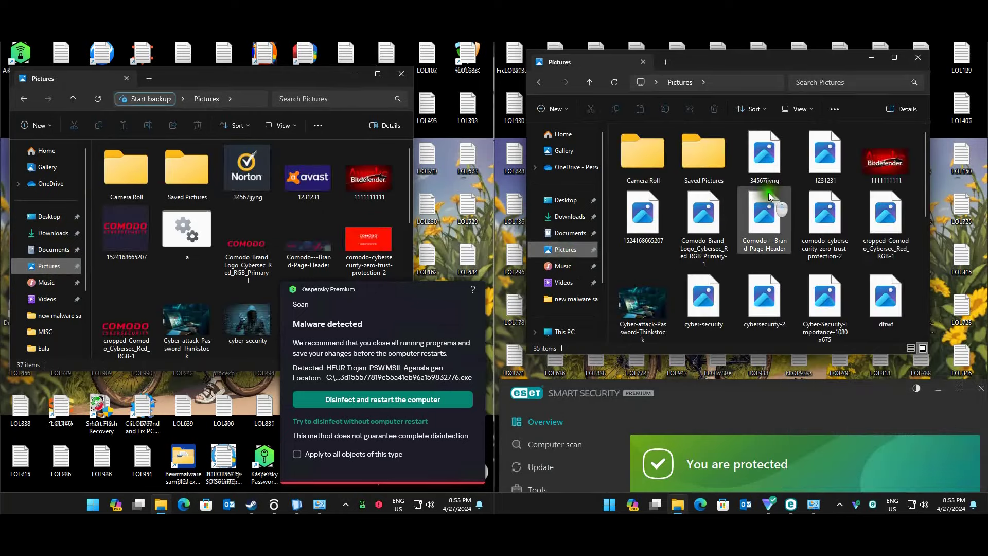
Look through the images in the Pictures folder on both machines
scroll(765, 205, "down", 3)
scroll(766, 223, "up", 5)
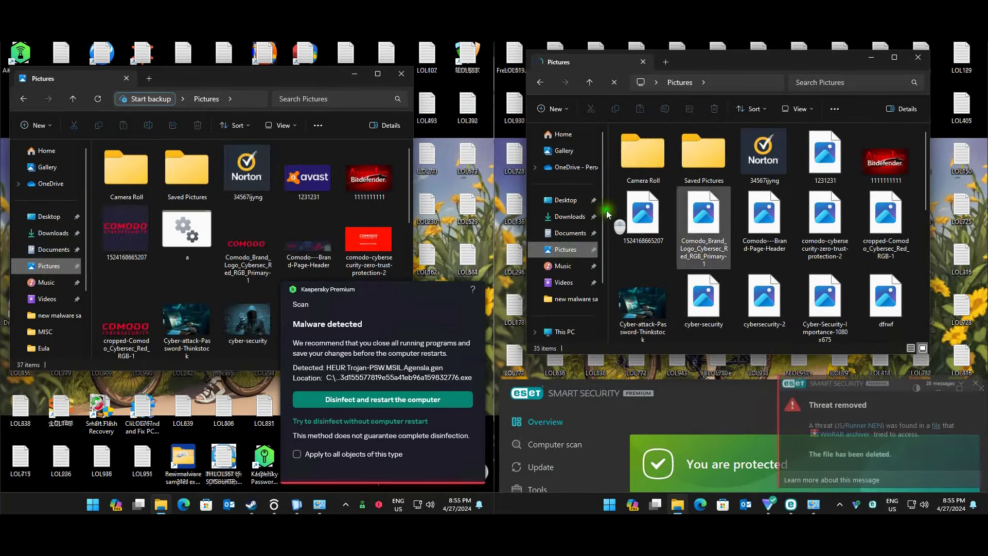
scroll(247, 231, "down", 3)
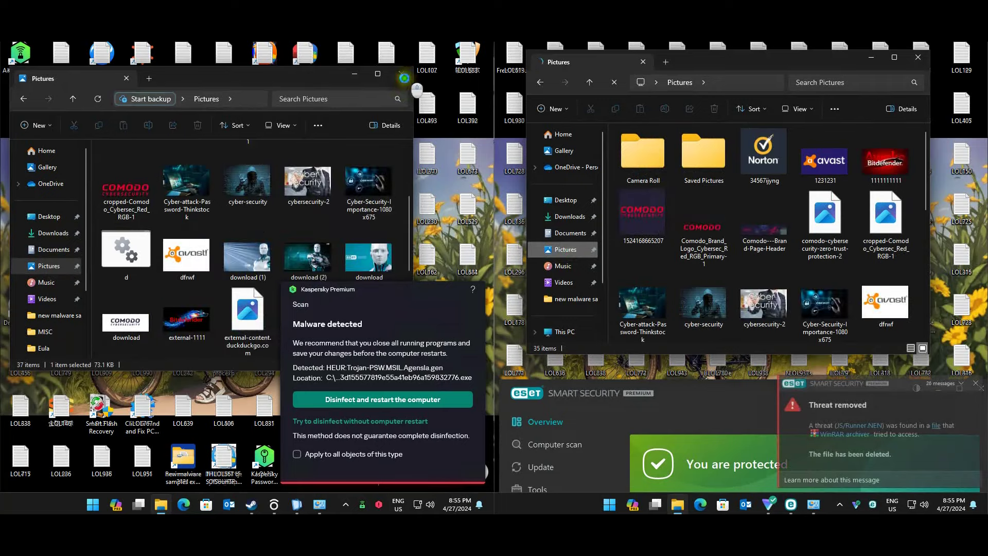
Close the Pictures windows on both machines and have Kaspersky disinfect the detected malware with a computer restart
left_click(402, 73)
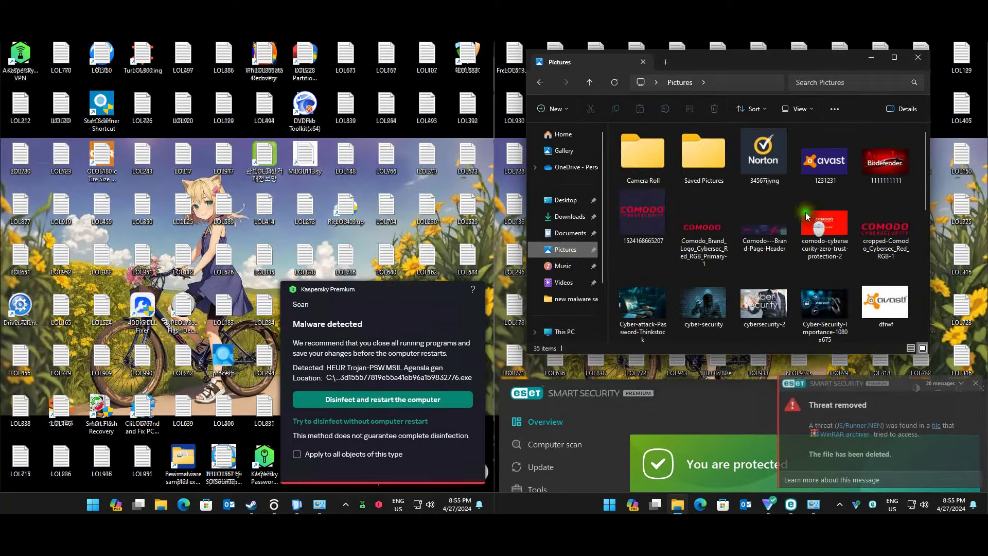
left_click(918, 57)
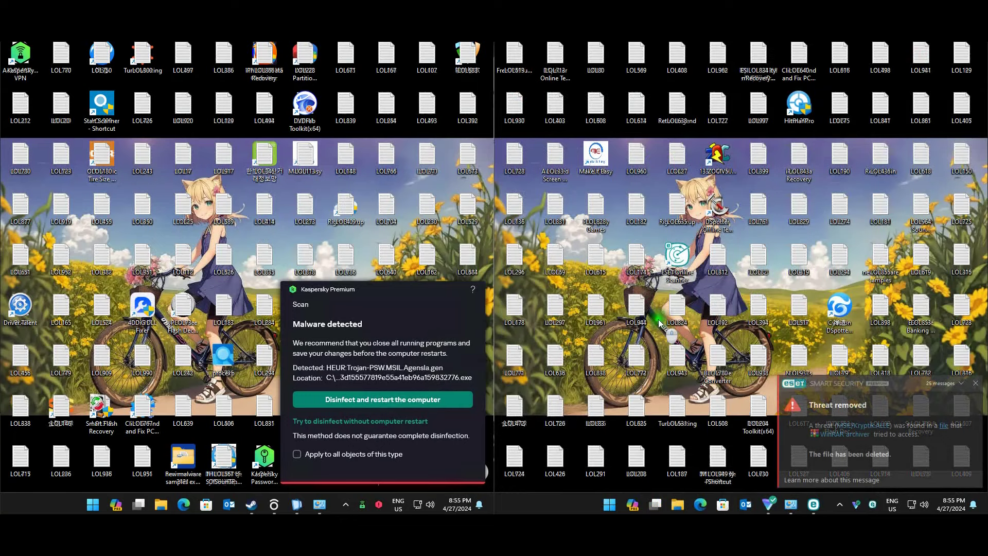
left_click(383, 400)
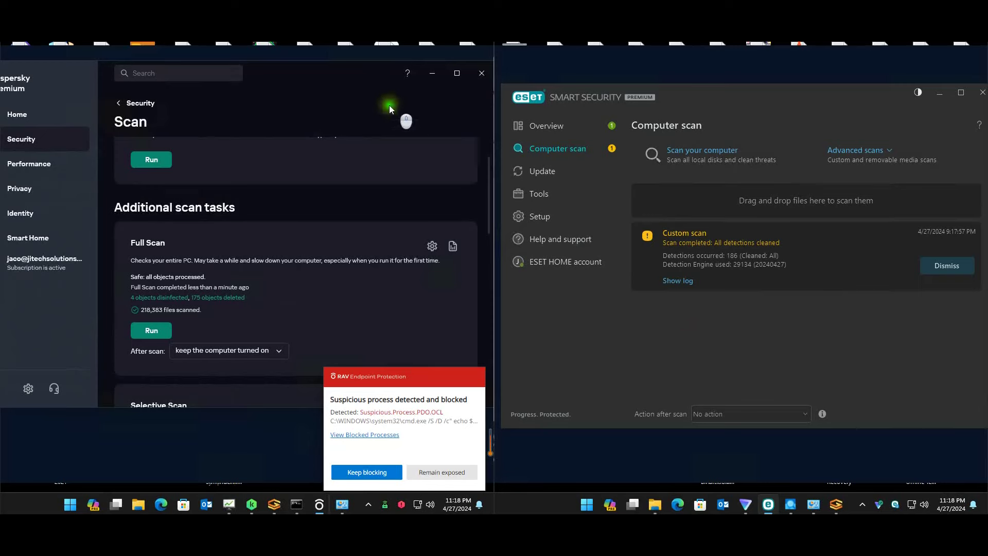
Bring up the RAV Endpoint Protection window on the Kaspersky machine to check its Protection settings, and close it
mouse_move(317, 502)
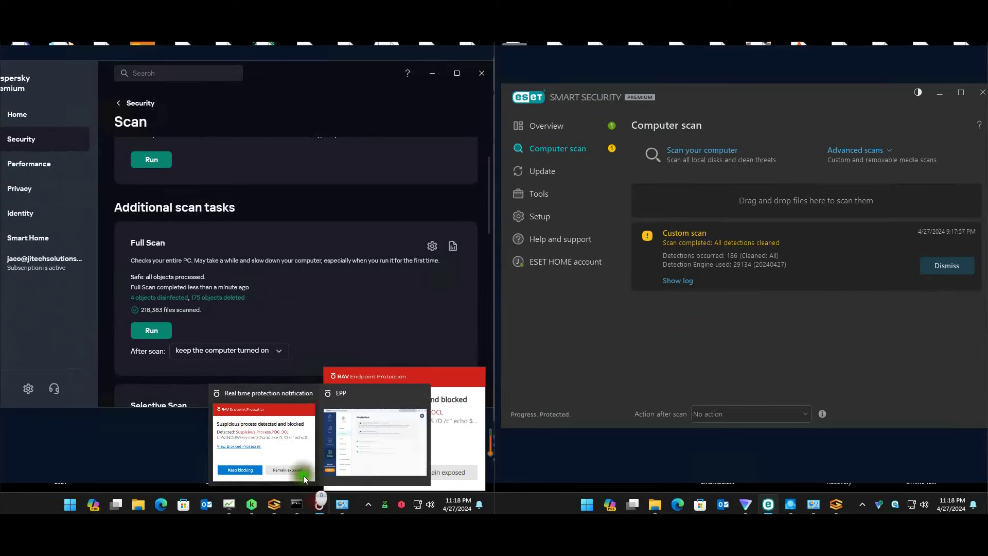
left_click(329, 453)
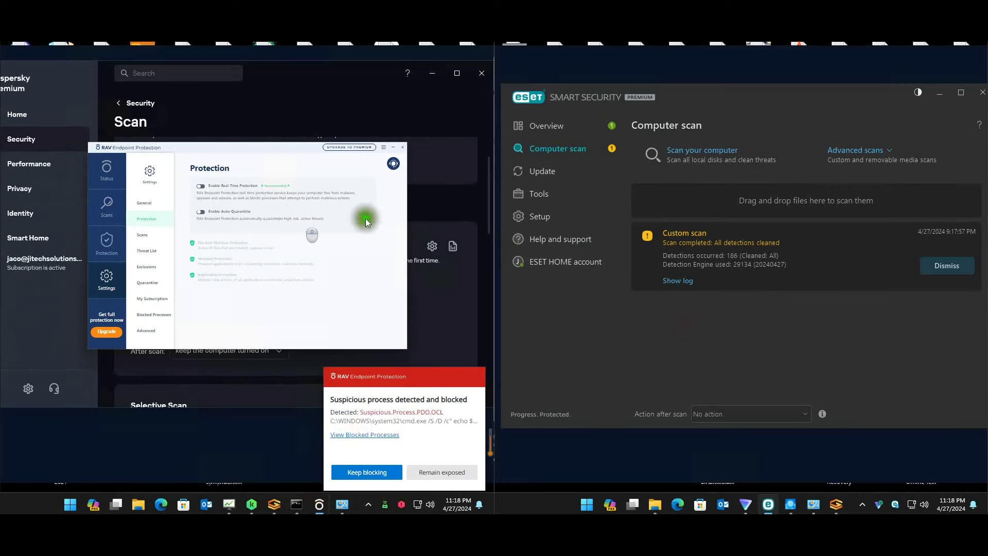
left_click(406, 153)
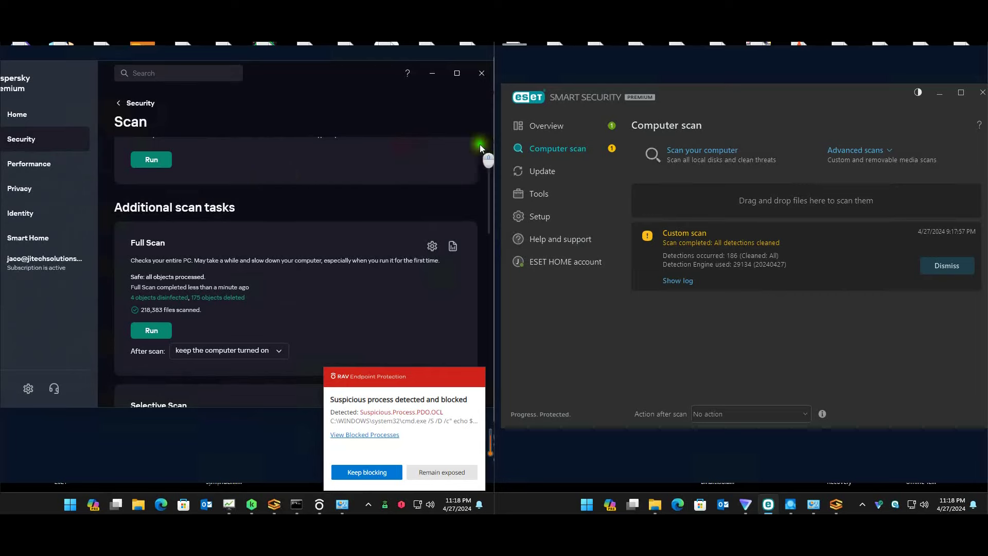
Close the 金陵环球 window and the Smart PC Optimizer crash notification on the Kaspersky machine
left_click(313, 469)
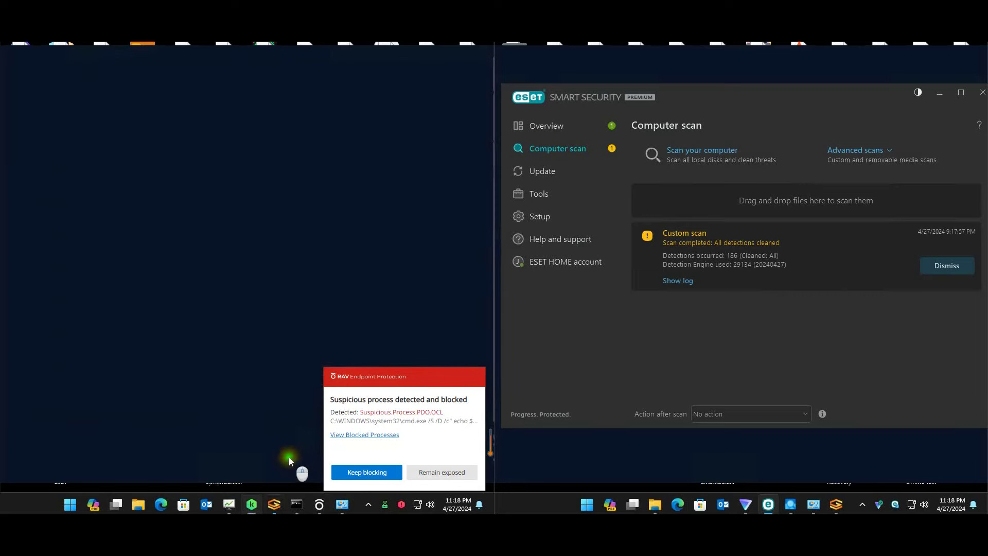
mouse_move(277, 509)
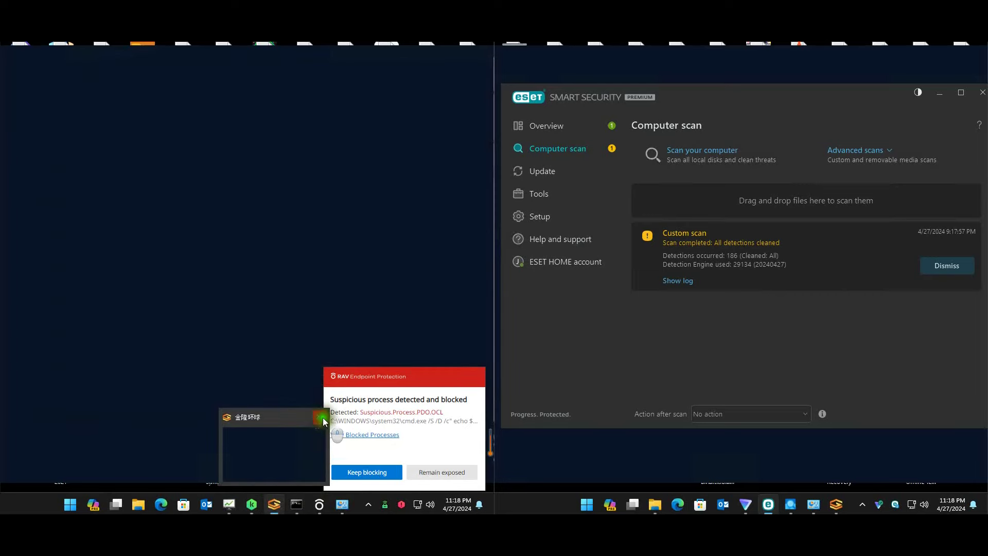
left_click(323, 418)
left_click(341, 419)
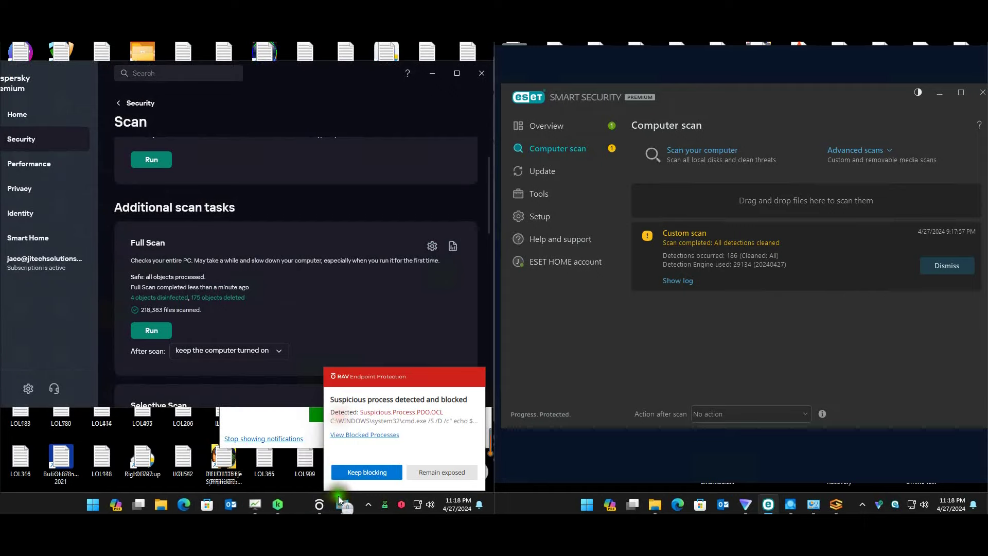
left_click(440, 79)
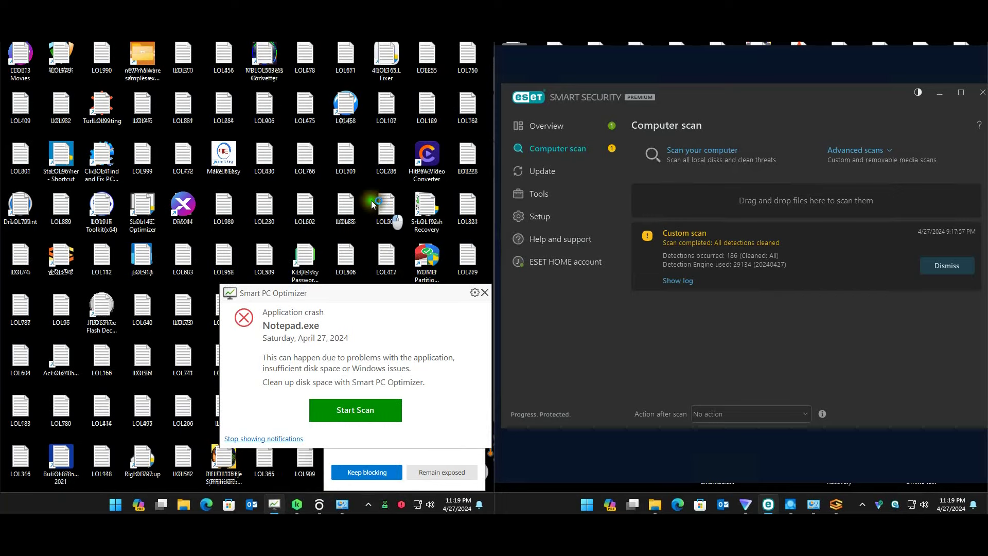
left_click(484, 295)
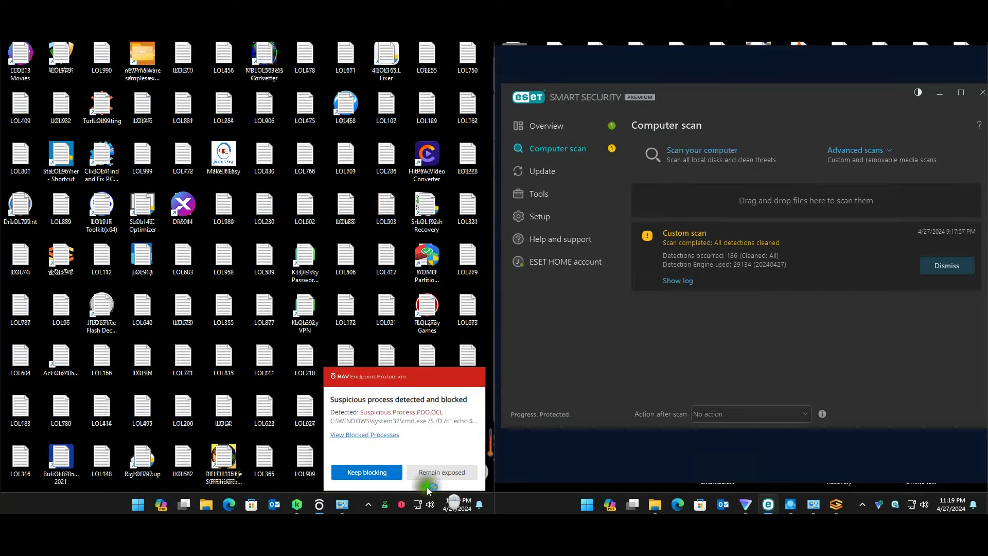
Check the background programs on the Kaspersky machine, open Wise Care 365 from them, and close its window
left_click(368, 504)
left_click_drag(421, 465, 310, 423)
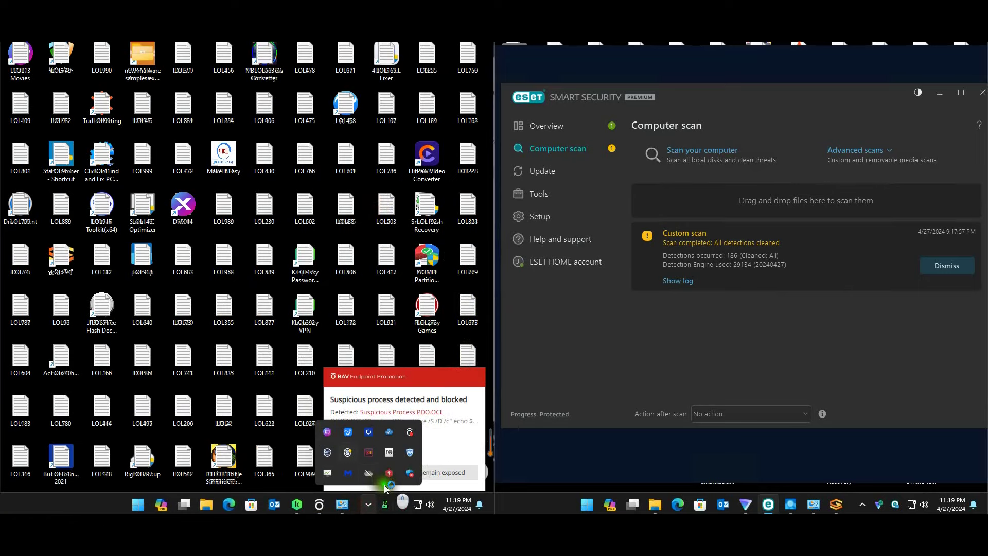
left_click_drag(393, 468, 416, 110)
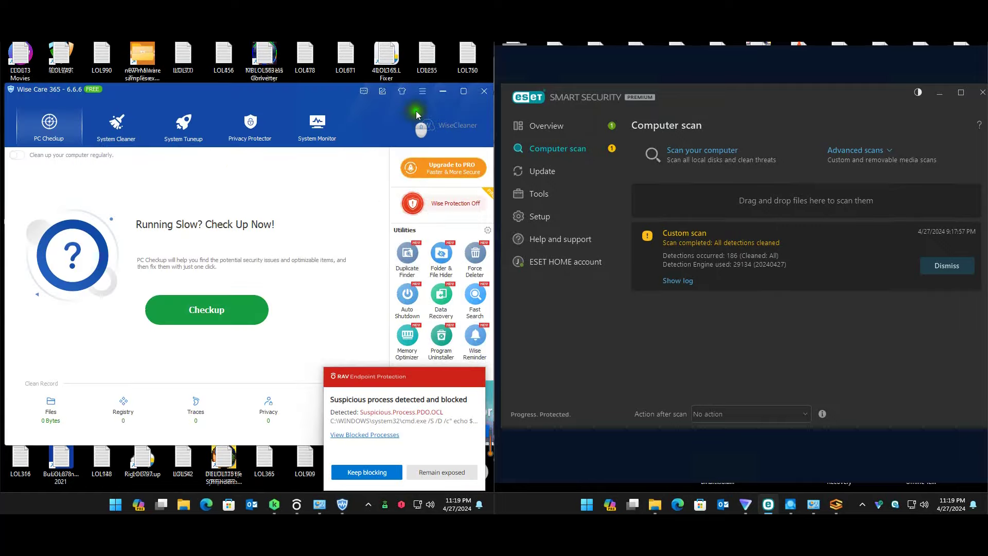
left_click(484, 88)
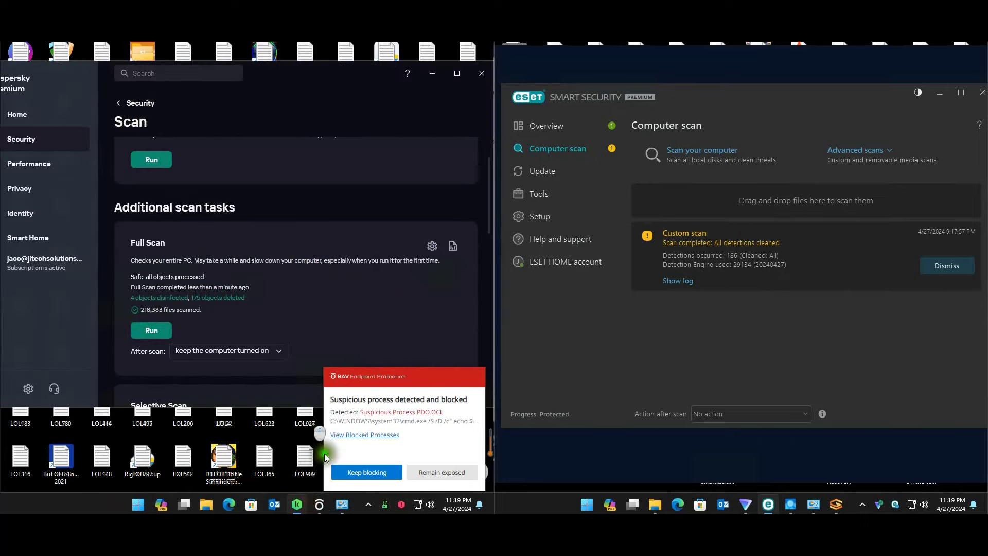
Review all detected objects in Kaspersky's Notification Center and start resolving all of them
left_click(133, 103)
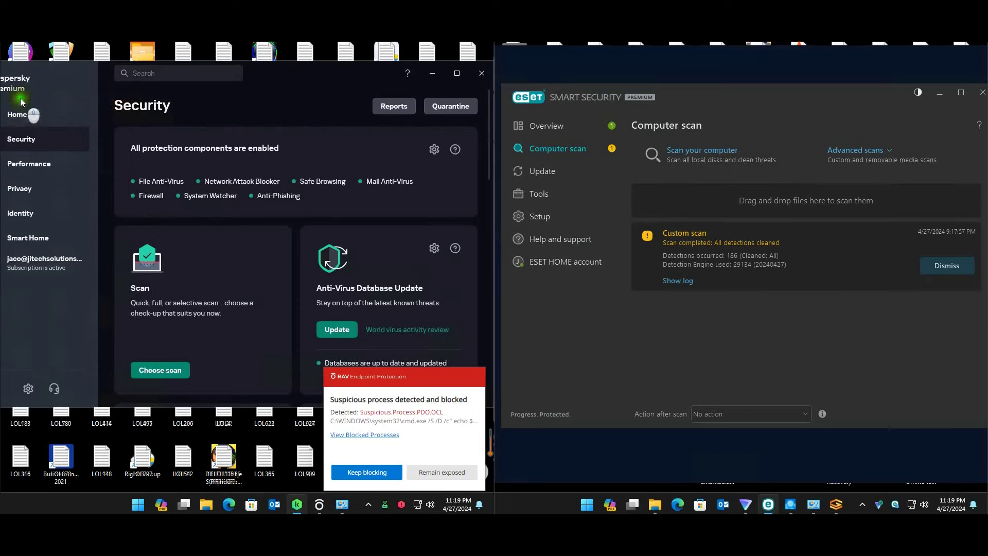
left_click(273, 185)
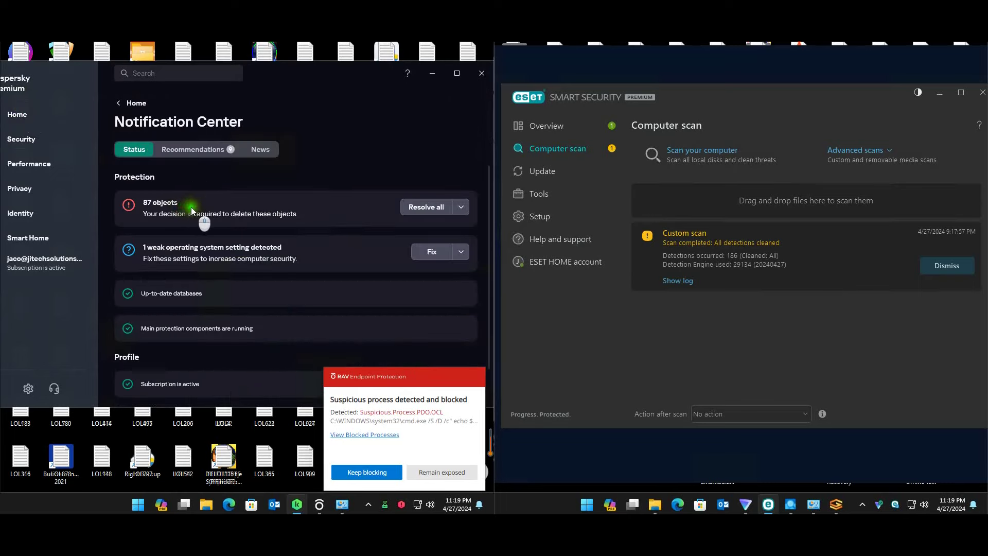
left_click(459, 210)
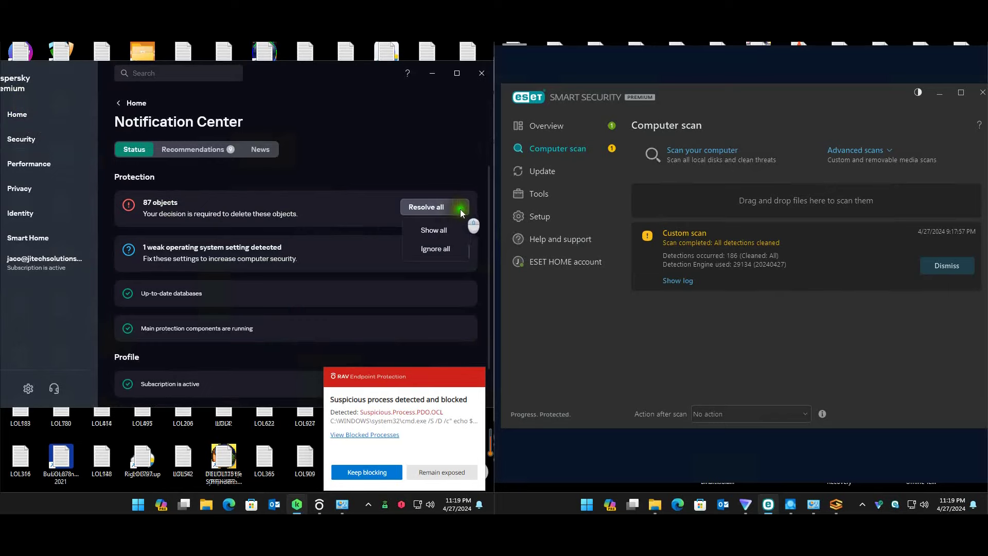
left_click(431, 235)
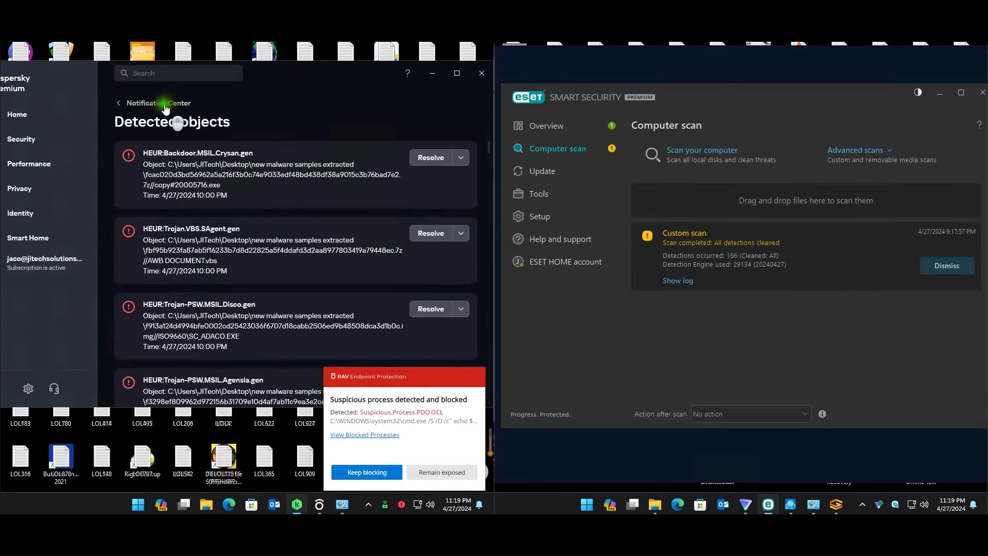
left_click(121, 108)
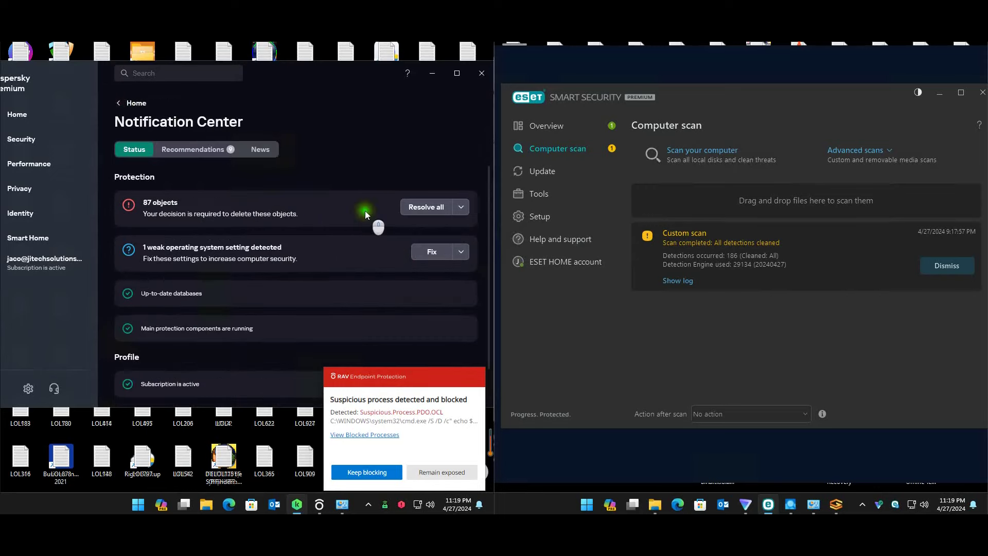
left_click(461, 207)
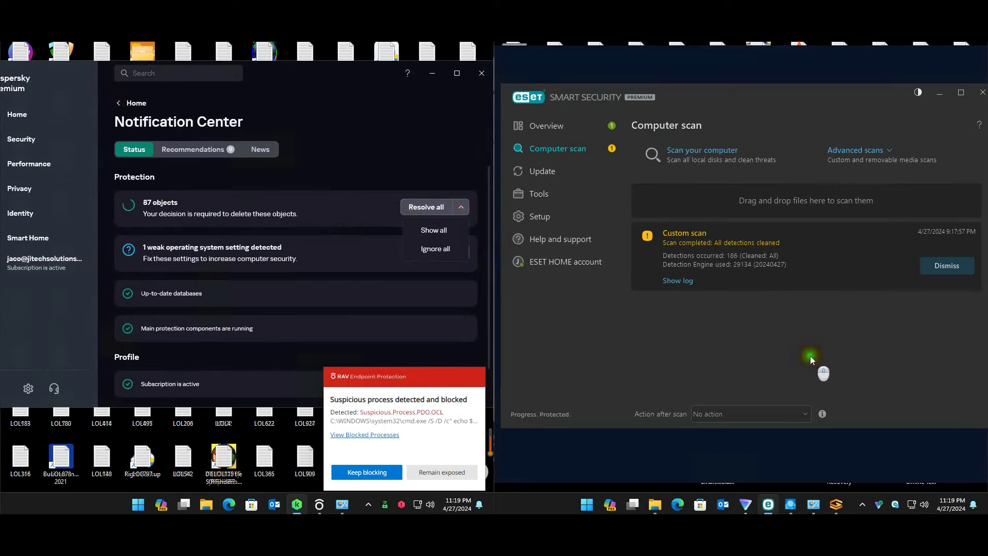
Open the ESET custom scan log, filter it by the text "clean", and review the entries through to the end
left_click(690, 278)
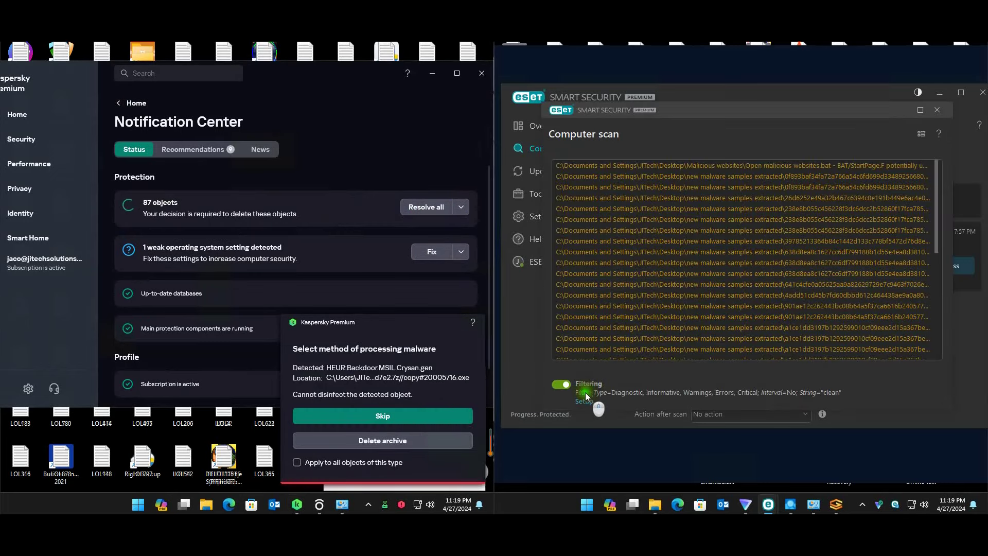
left_click(652, 189)
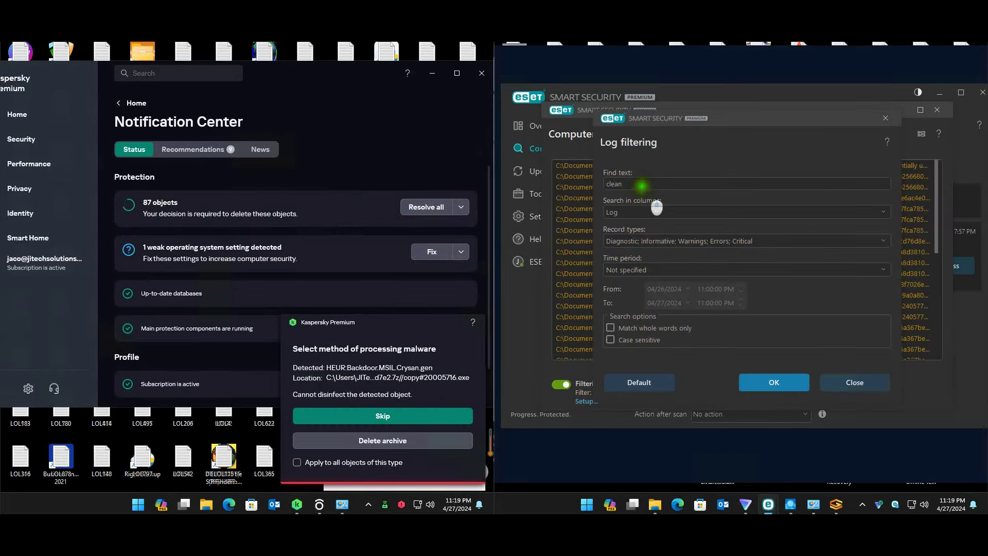
left_click(778, 382)
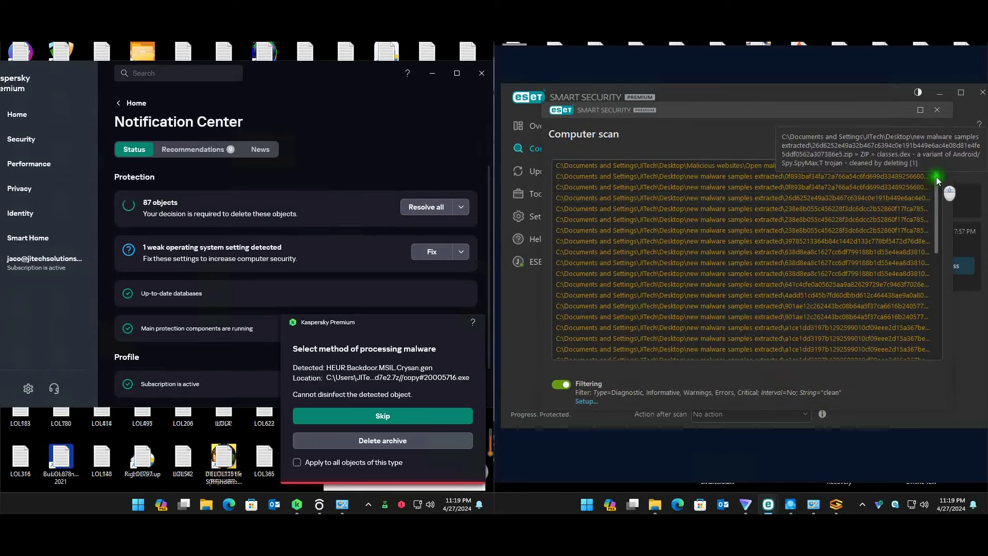
left_click(881, 170)
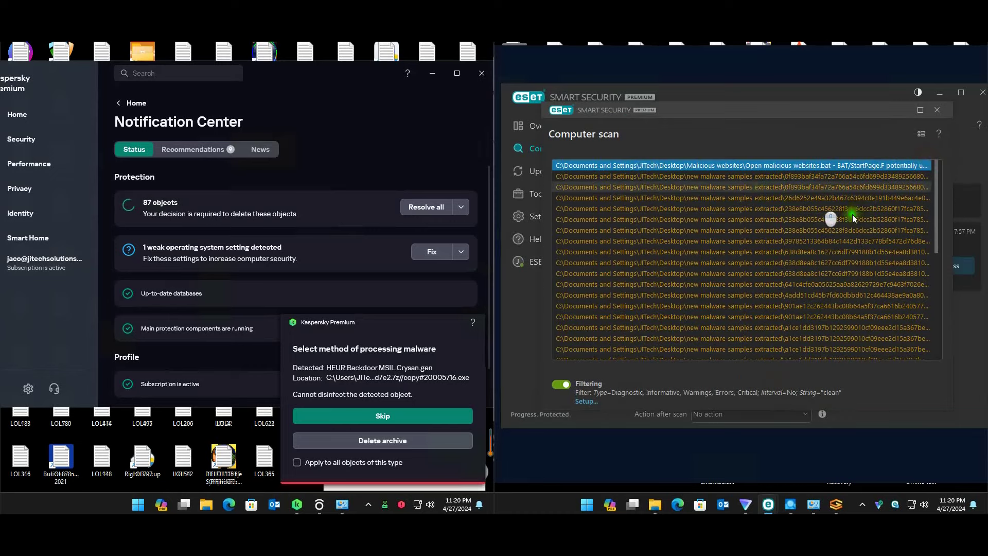
left_click_drag(940, 184, 938, 304)
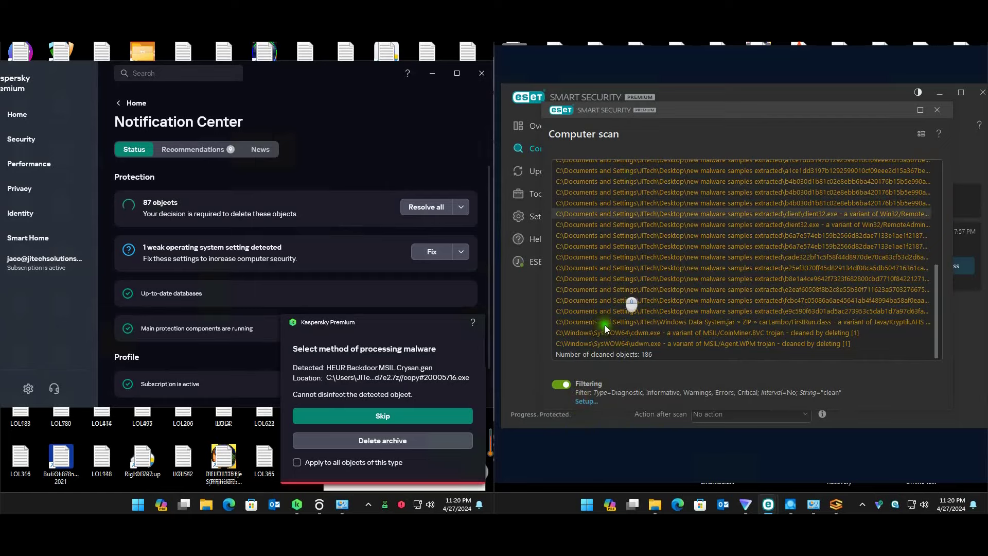
Filter the ESET scan log by the text "dele", review the entries through to the end, and close the log
left_click(587, 401)
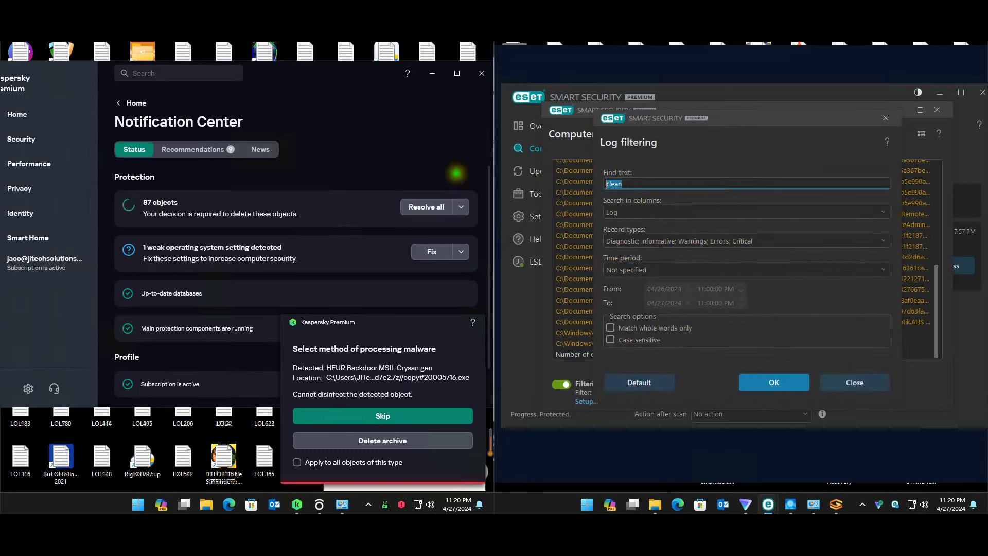
type("dele")
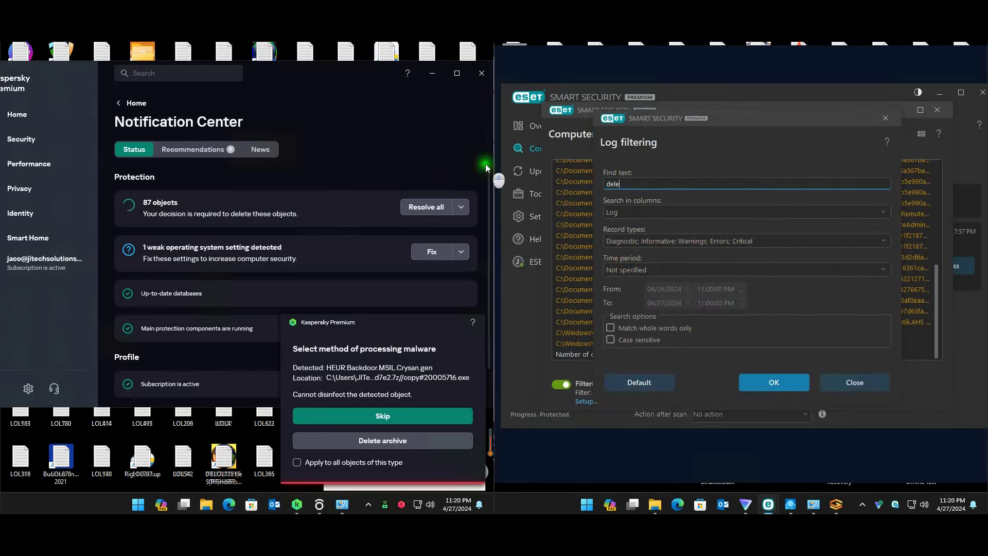
left_click(772, 381)
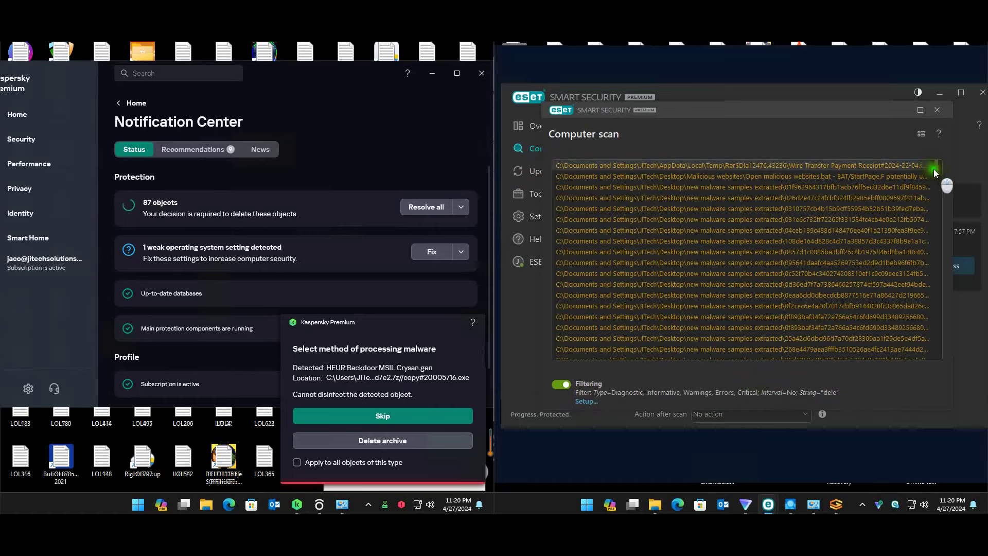
left_click_drag(936, 194, 949, 364)
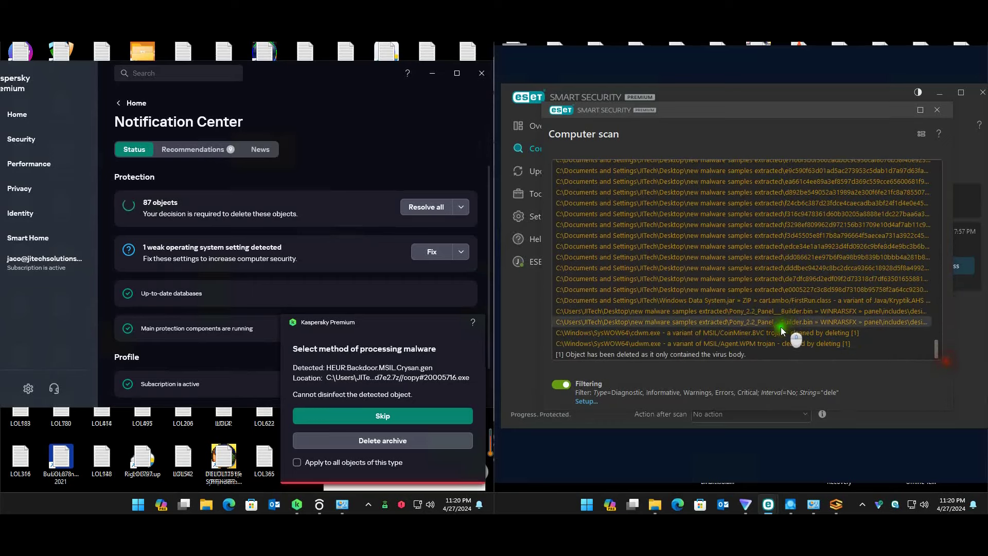
left_click(937, 109)
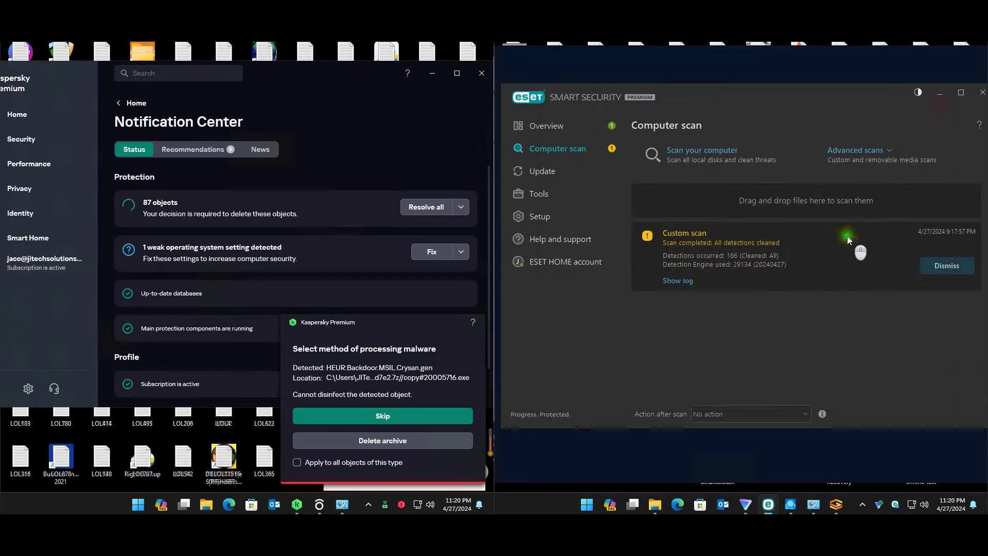
Have Kaspersky delete the infected archives for all objects of this type, and return to the Notification Center
left_click(297, 462)
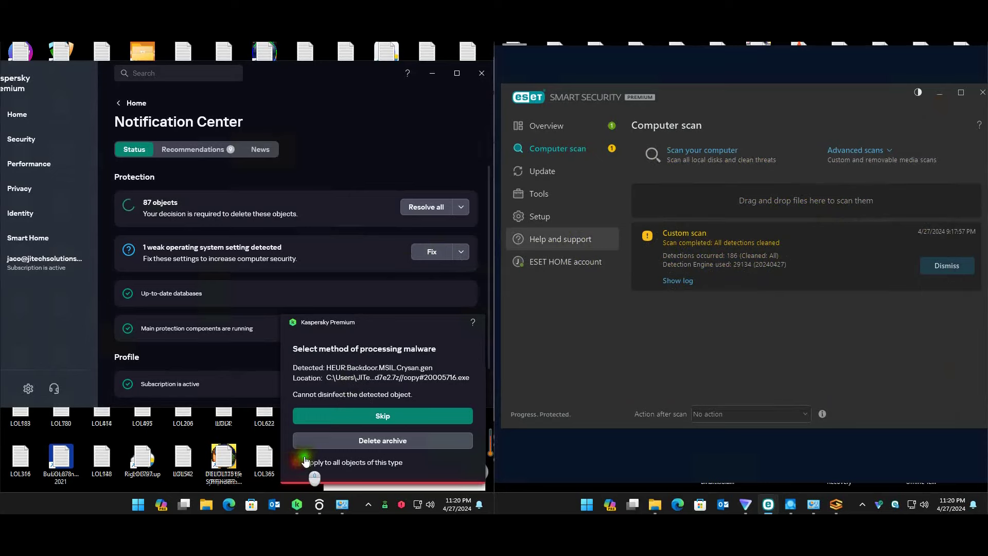
left_click(333, 444)
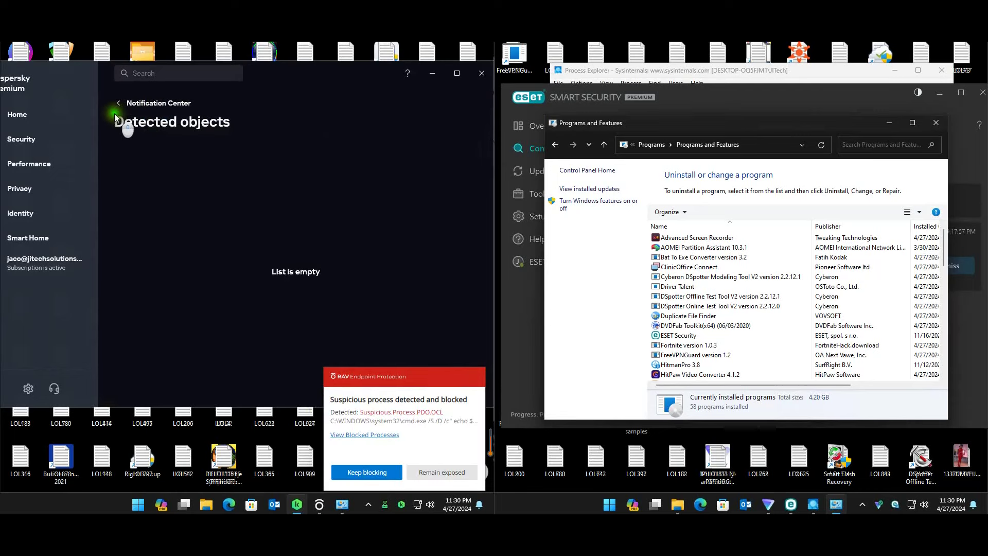
left_click(113, 103)
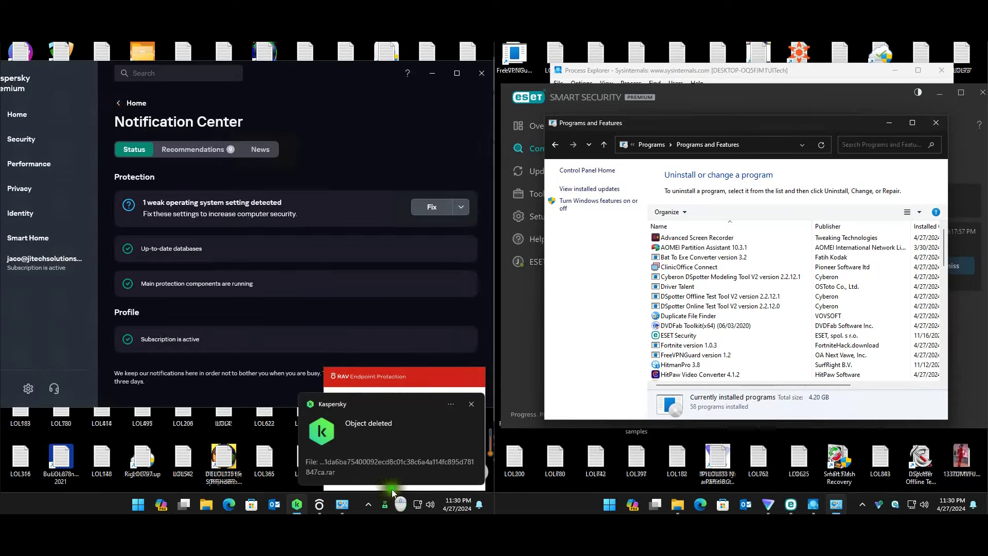
Close the Kaspersky window, bring up its machine's installed programs list, and inspect the Adobe Flash Player 34 ActiveX and Advanced System Repair Pro entries
left_click(482, 74)
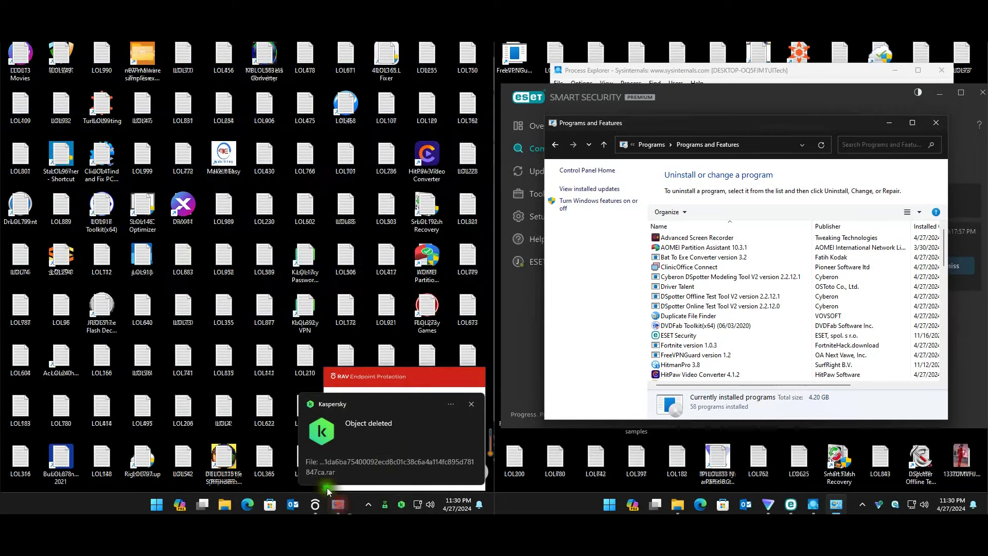
left_click(337, 503)
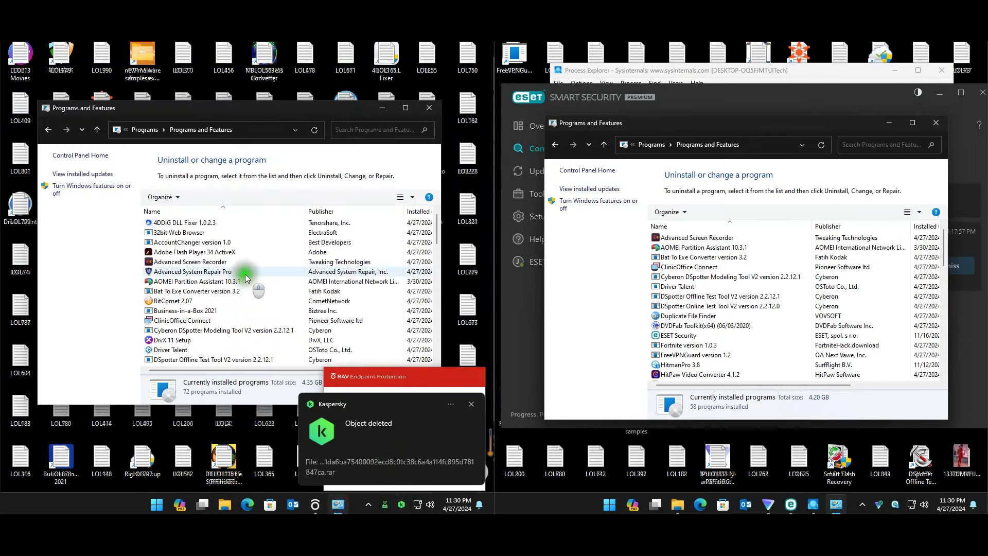
left_click(193, 251)
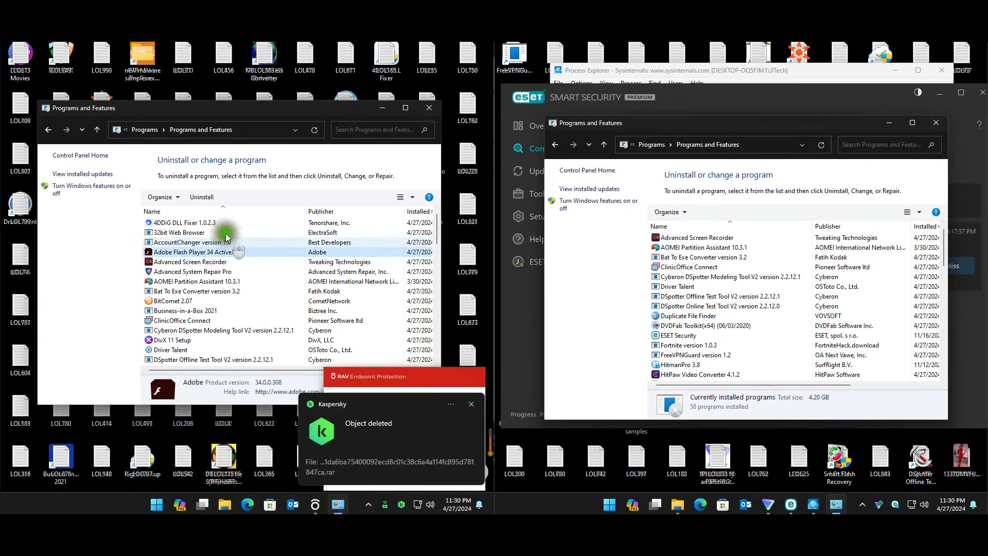
left_click(178, 272)
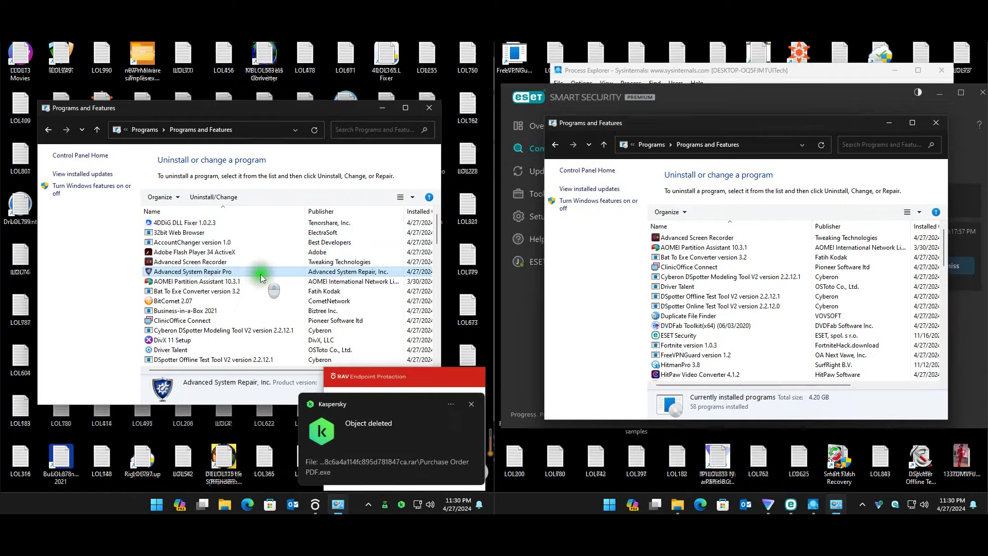
Review the installed programs on the Kaspersky machine down to RAV Endpoint Protection and inspect that entry's details
scroll(191, 291, "down", 2)
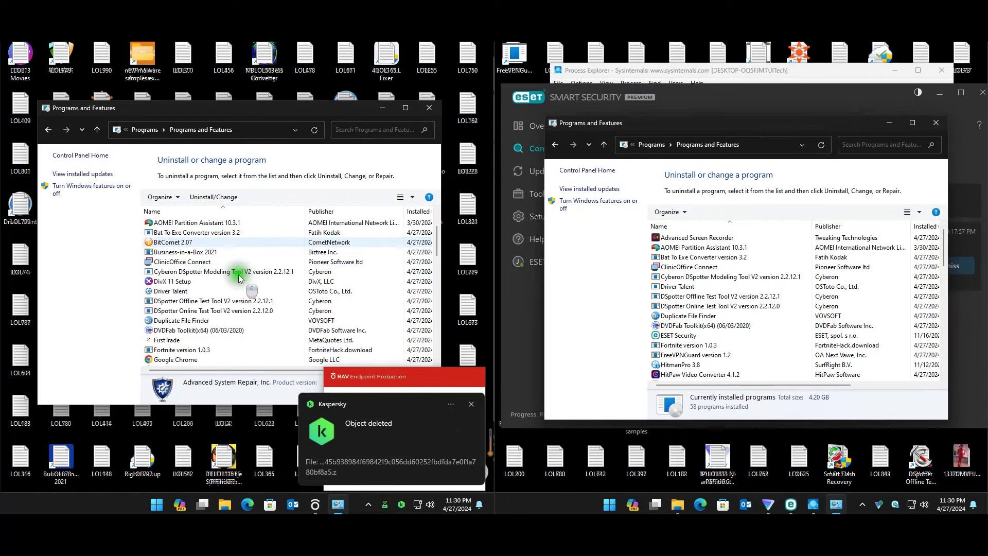
scroll(239, 277, "down", 2)
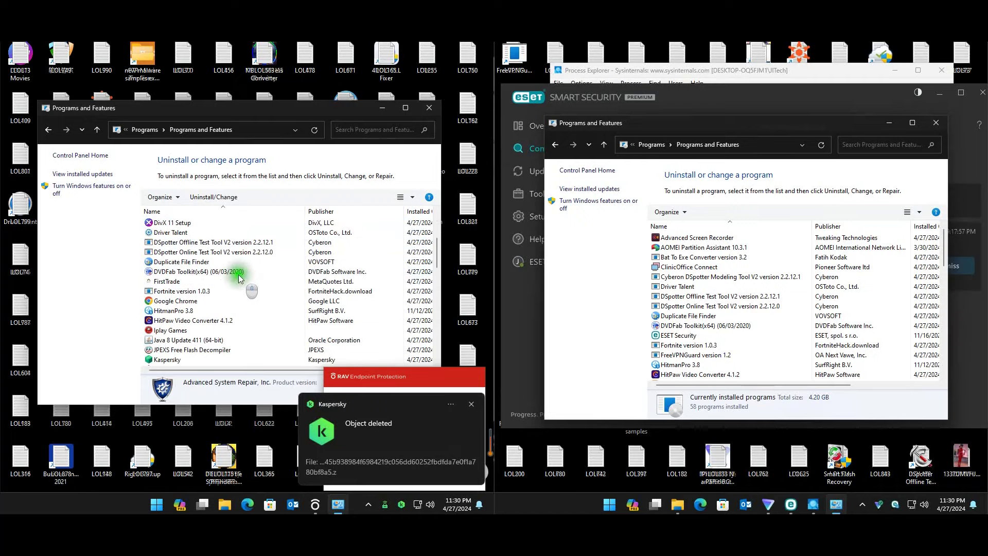
scroll(239, 277, "down", 3)
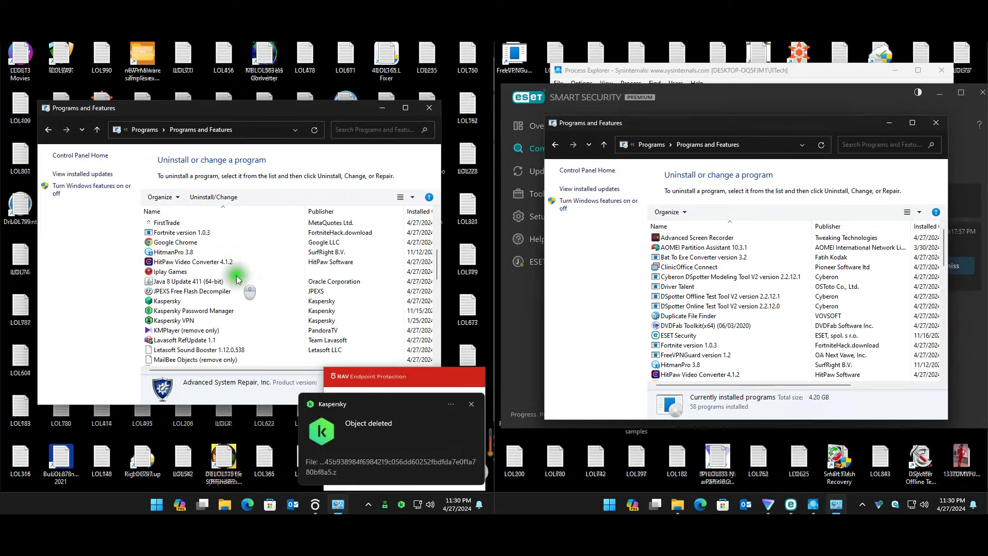
scroll(196, 306, "down", 1)
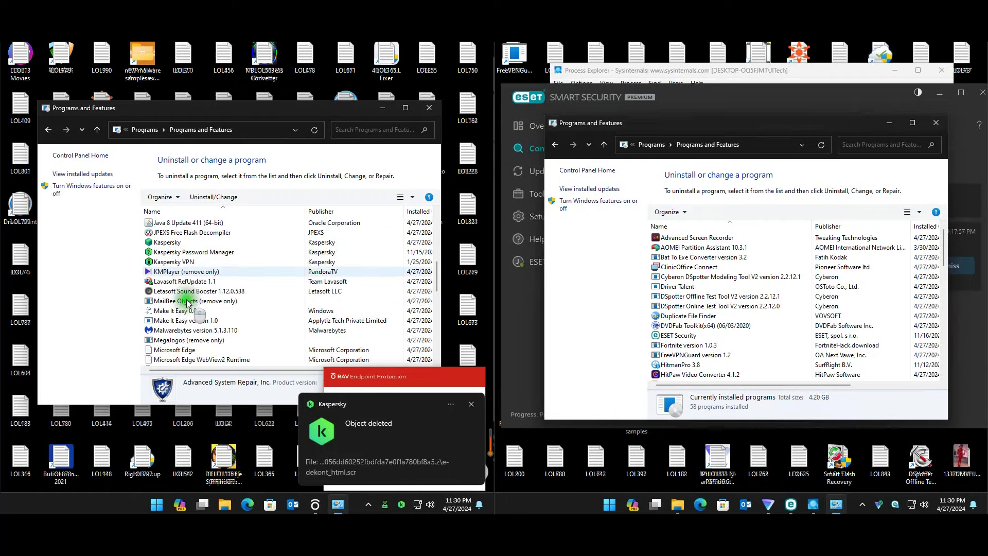
scroll(195, 293, "down", 2)
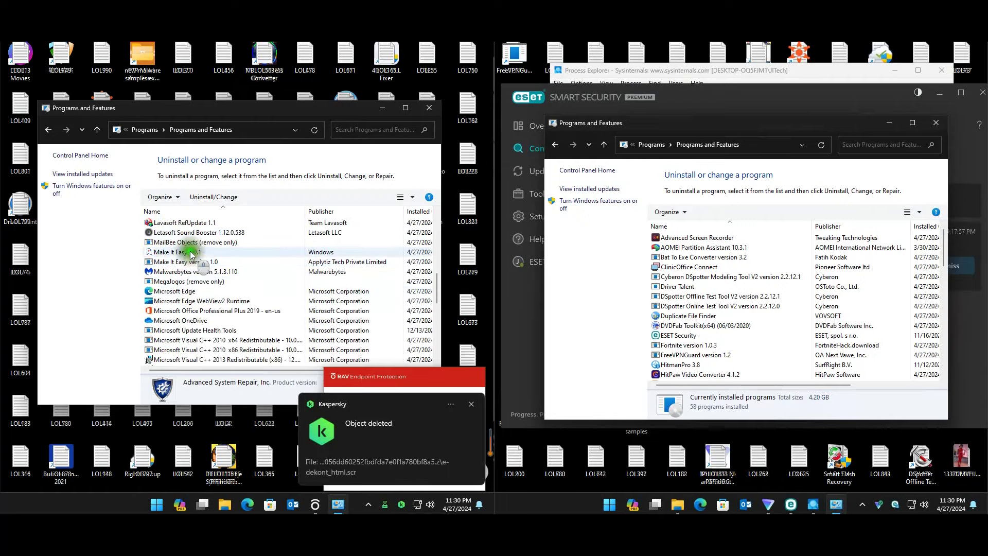
scroll(196, 274, "down", 4)
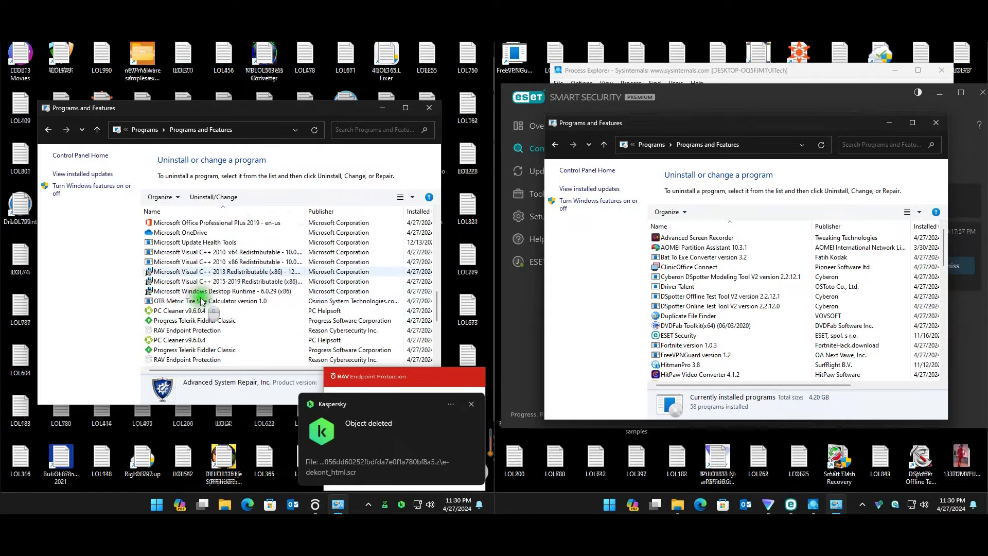
scroll(201, 301, "up", 1)
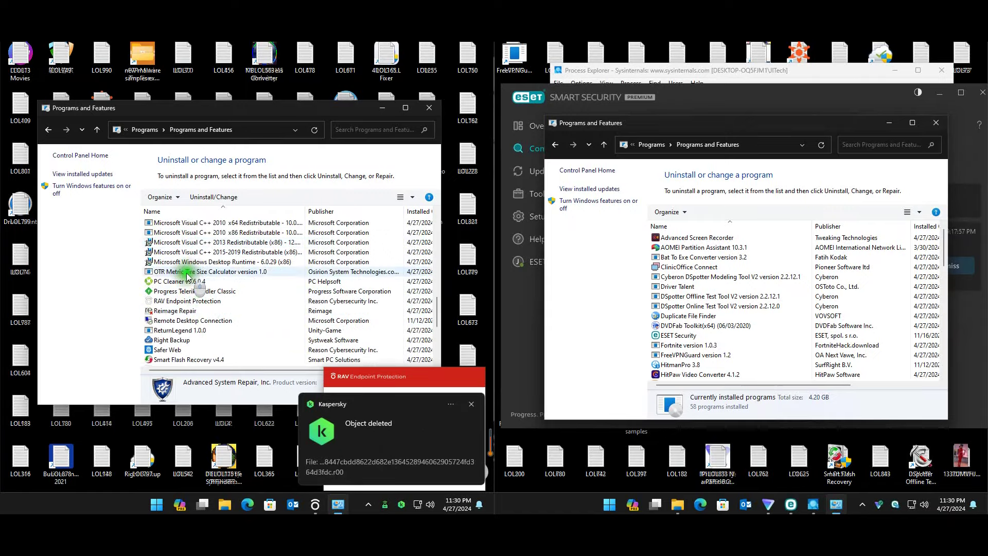
scroll(193, 291, "down", 1)
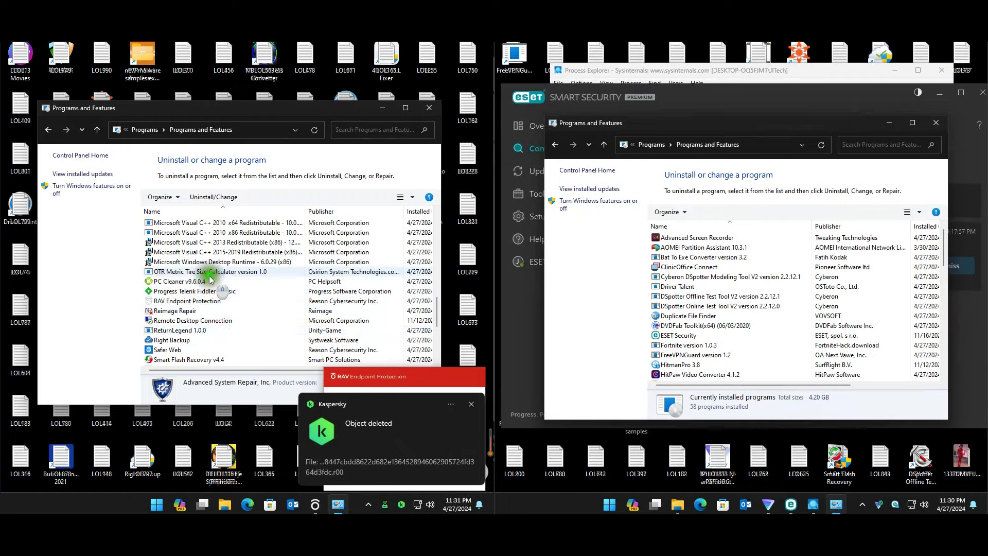
scroll(210, 278, "down", 1)
left_click(196, 277)
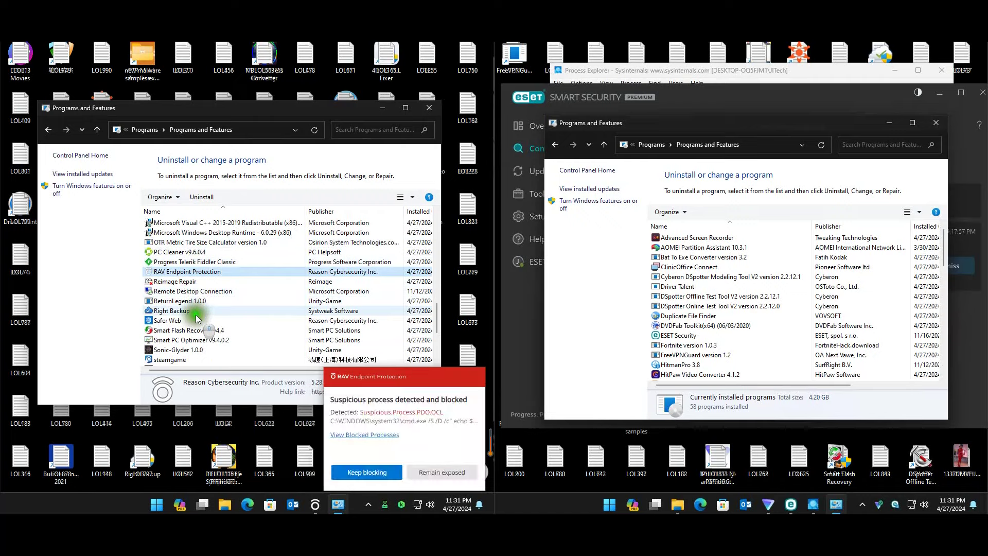
Inspect the VPN by RAV, ZOC Terminal 5.1 and Kingsoft Internet Security entries on the Kaspersky machine, reviewing the list to its end
scroll(191, 314, "down", 1)
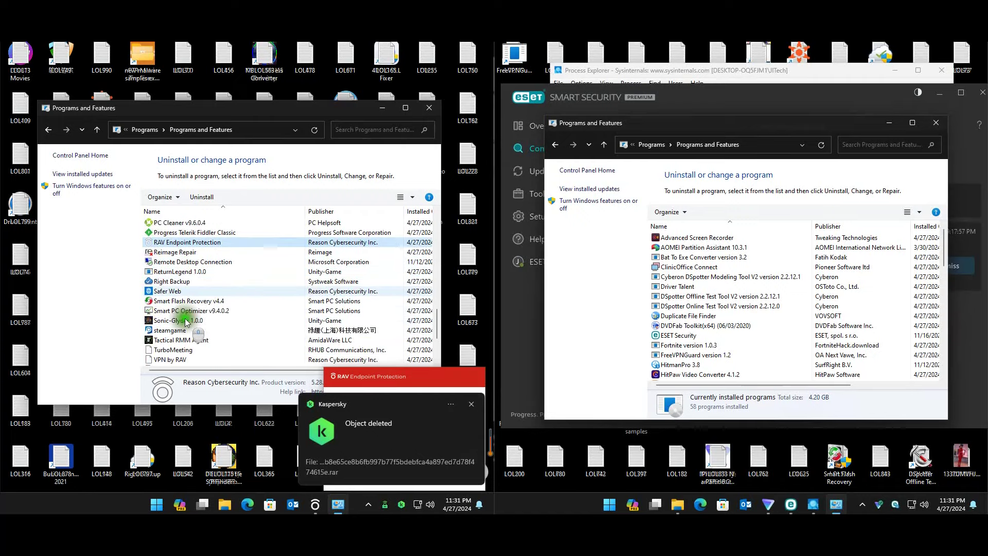
left_click(178, 362)
scroll(220, 291, "down", 1)
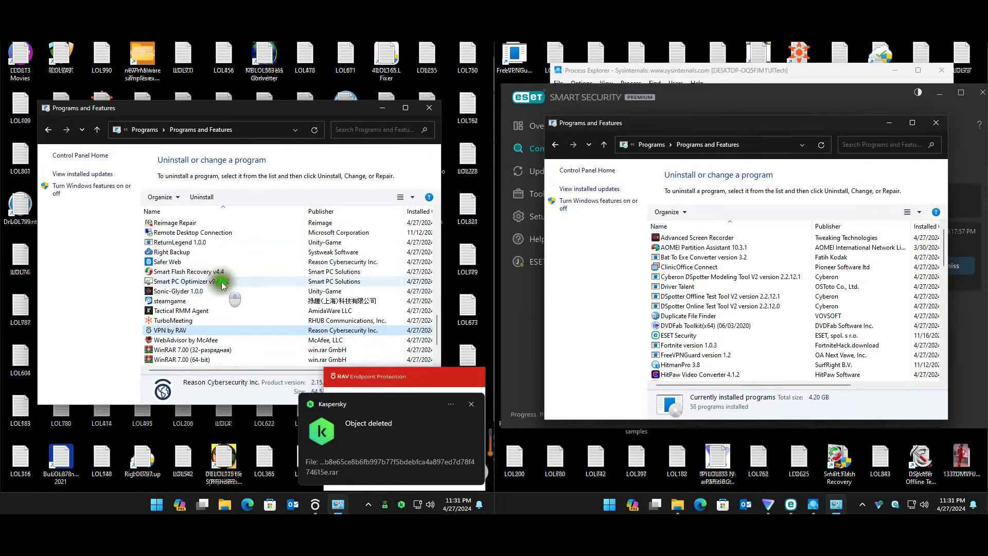
scroll(224, 282, "down", 2)
left_click(167, 281)
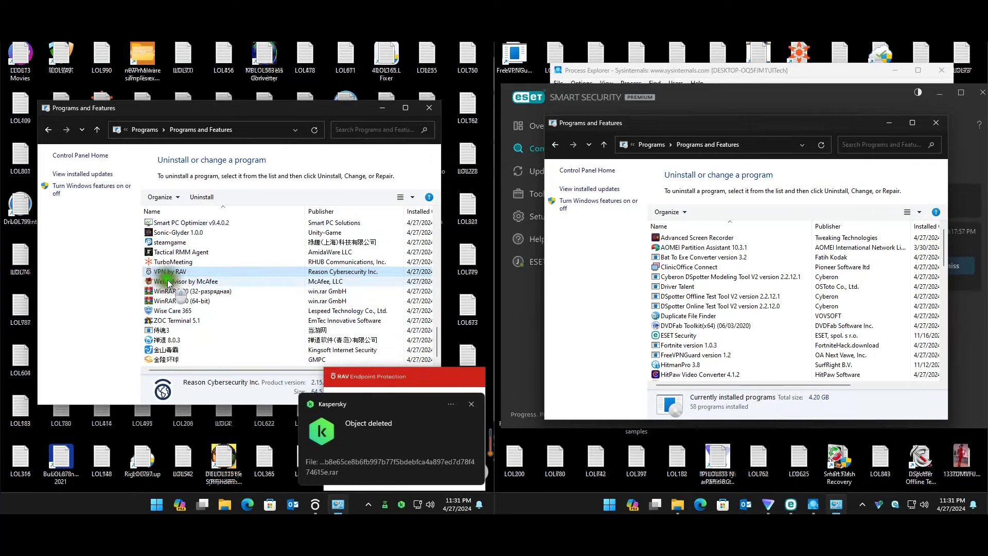
left_click(171, 320)
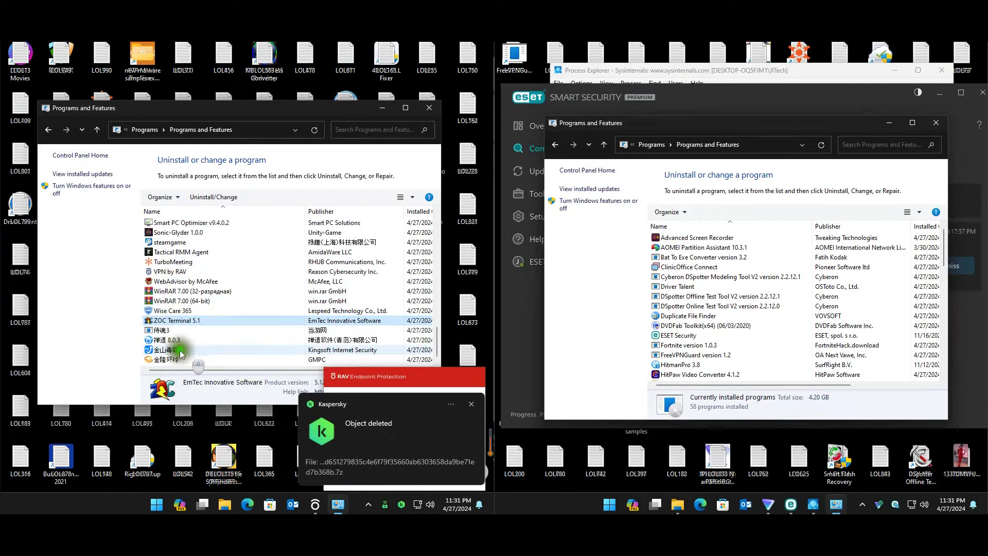
left_click(173, 351)
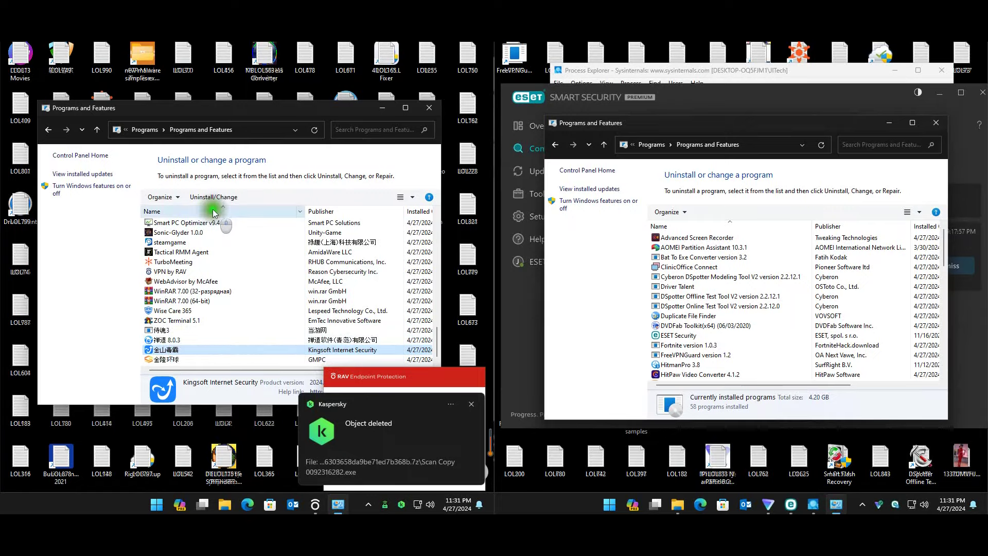
scroll(228, 286, "up", 20)
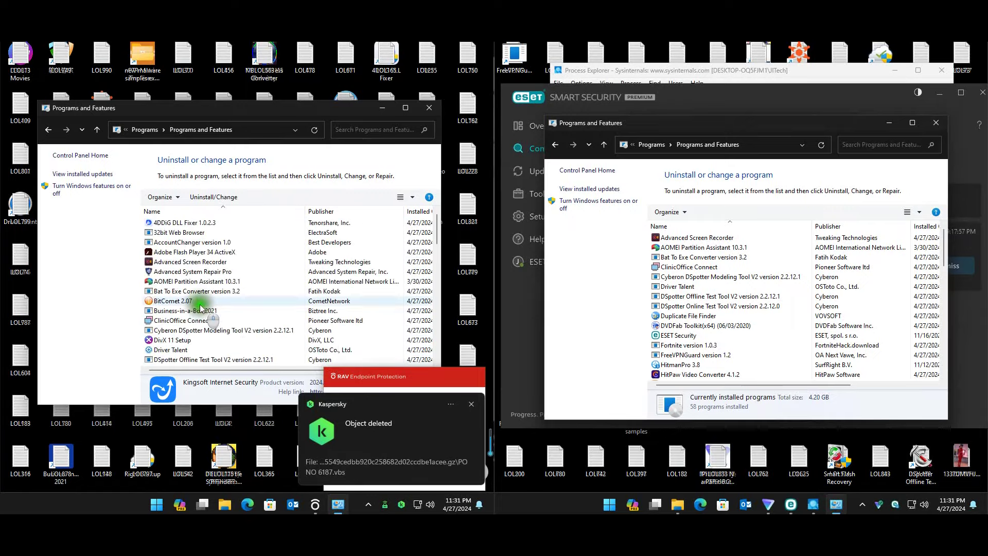
Review the installed programs on the ESET machine through to the end, inspecting the FreeVPNGuard version 1.2 entry on the way
left_click(739, 293)
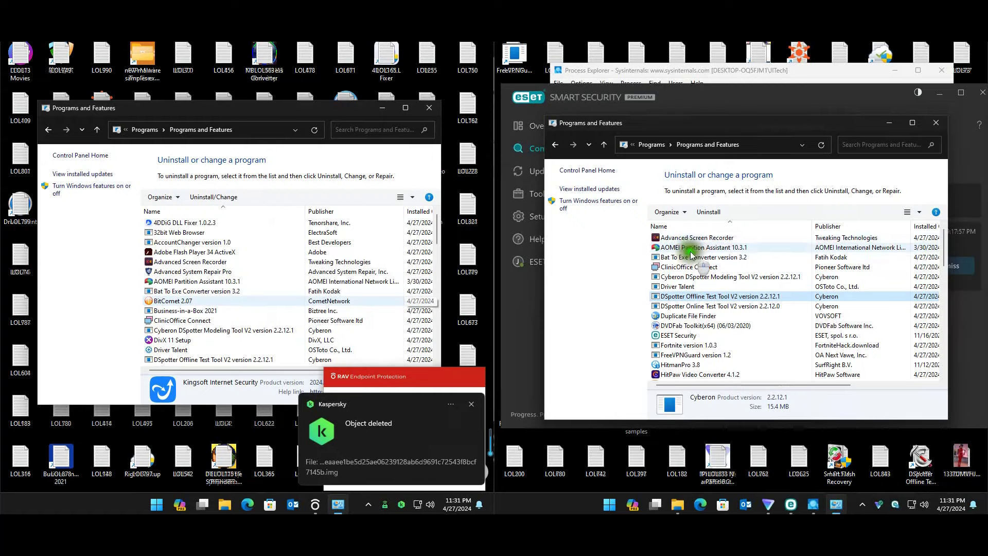
scroll(694, 328, "down", 3)
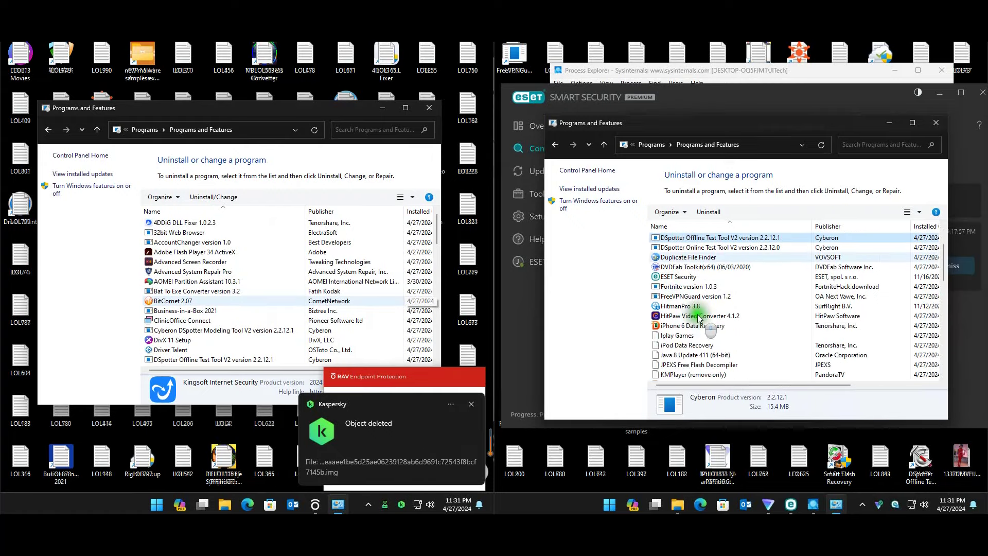
left_click(694, 267)
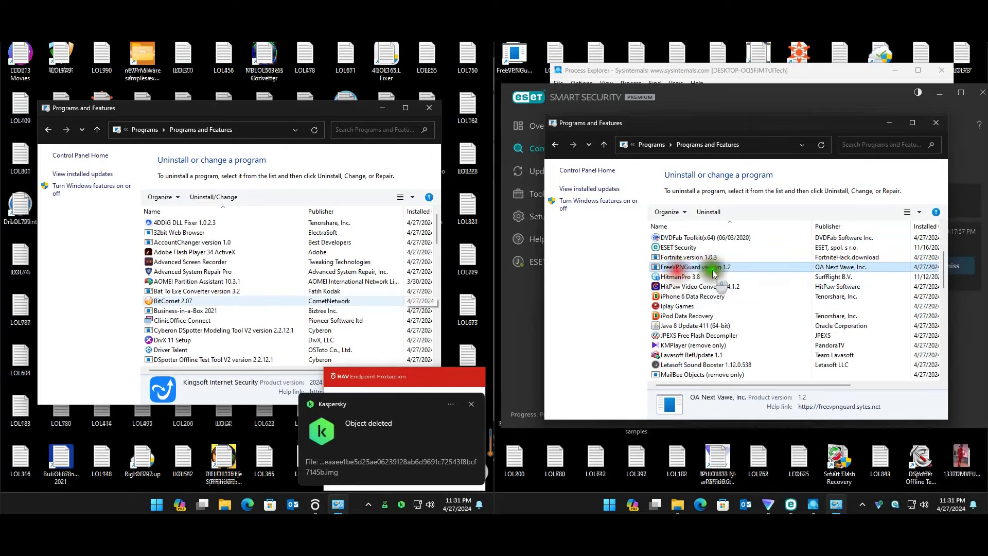
scroll(692, 278, "down", 3)
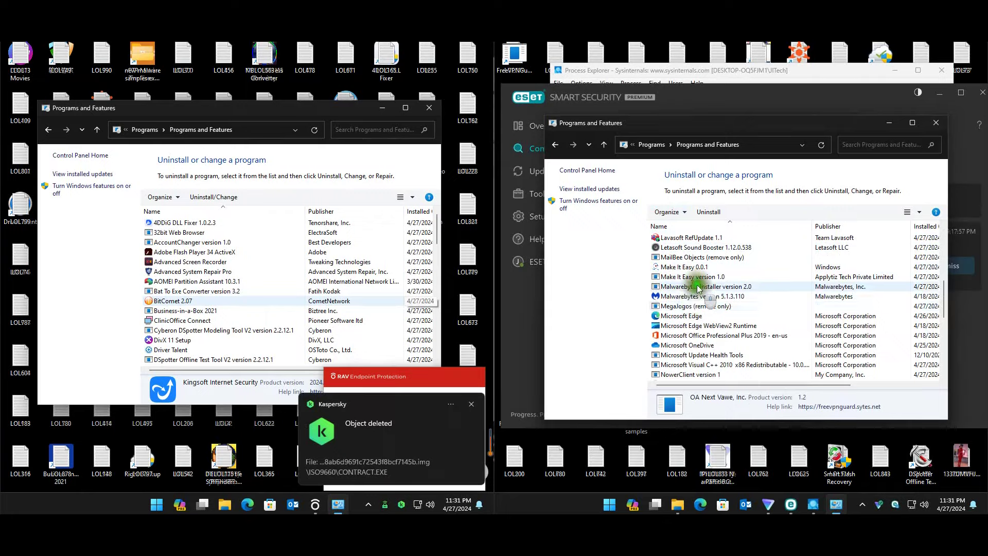
scroll(697, 283, "down", 3)
scroll(700, 281, "down", 2)
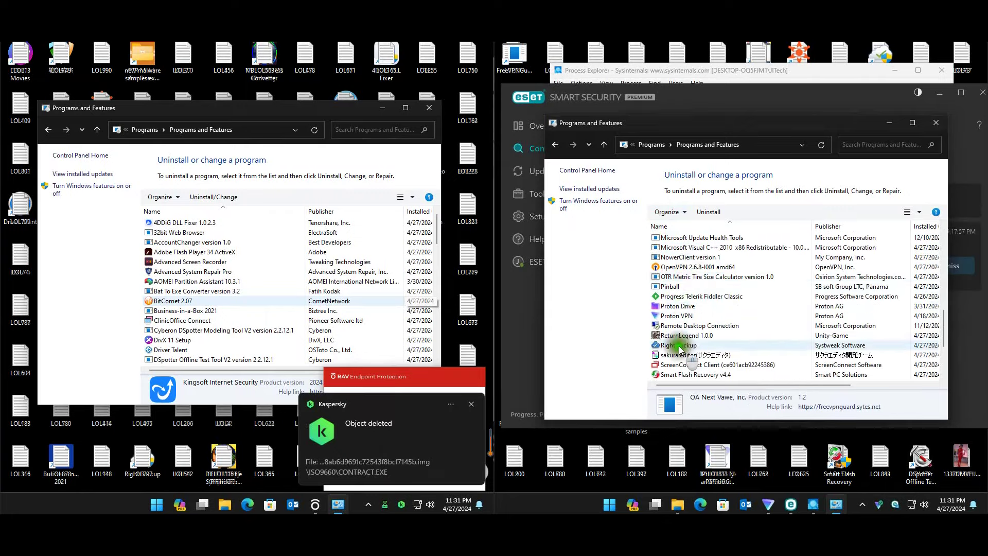
scroll(723, 319, "down", 3)
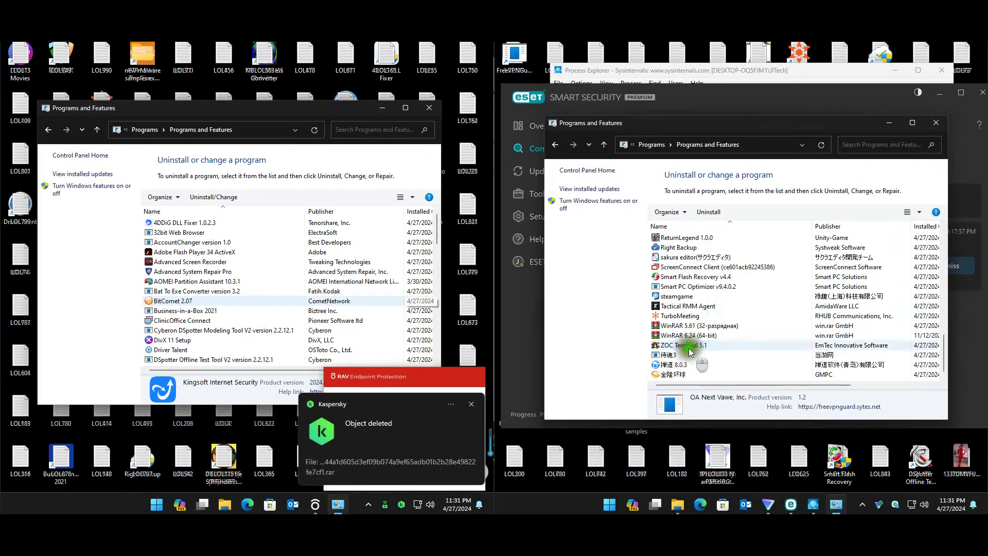
Recheck the installed programs lists on both machines side by side and close both Programs and Features windows
left_click(274, 291)
scroll(274, 291, "down", 5)
scroll(273, 291, "down", 15)
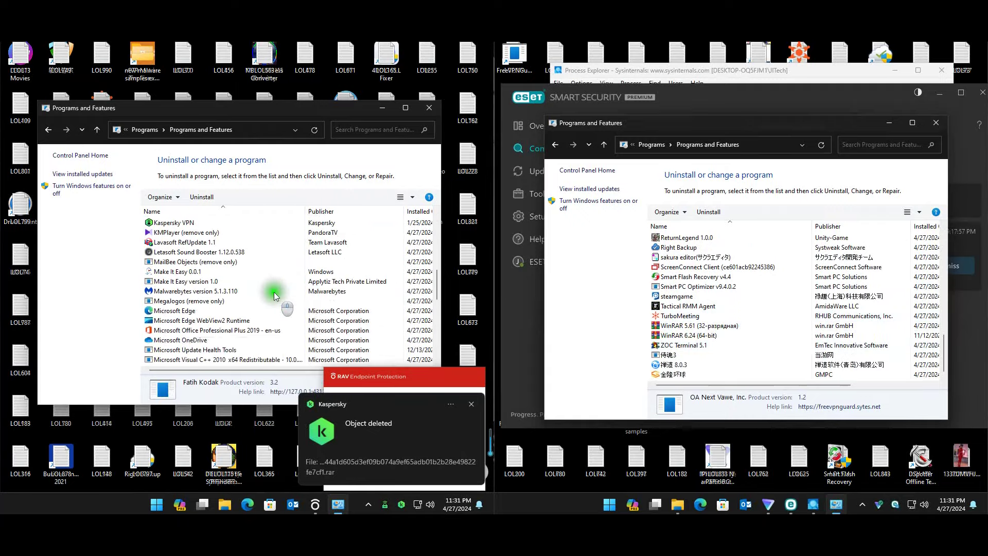
left_click(684, 287)
scroll(690, 299, "up", 20)
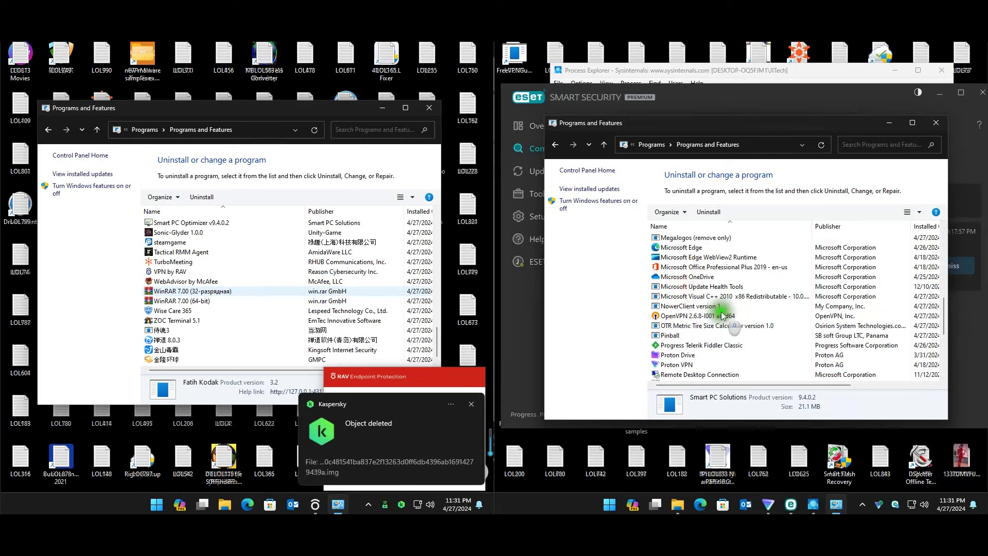
left_click(940, 123)
left_click(430, 107)
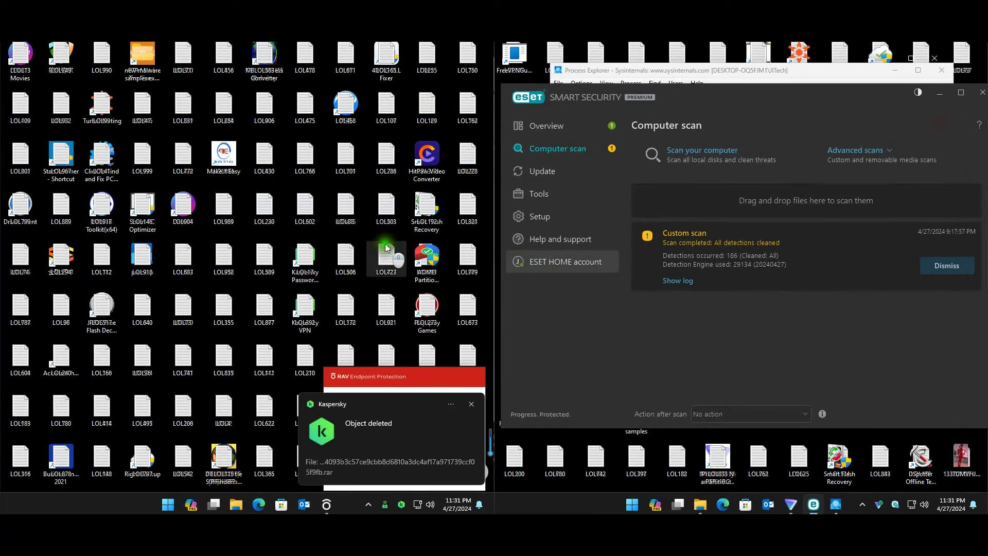
Open Task Manager's startup apps on the ESET machine and examine the file properties of the entry starting with 8ecee4c88a8b20cc9c9f2a9
key("ctrl+shift+Escape")
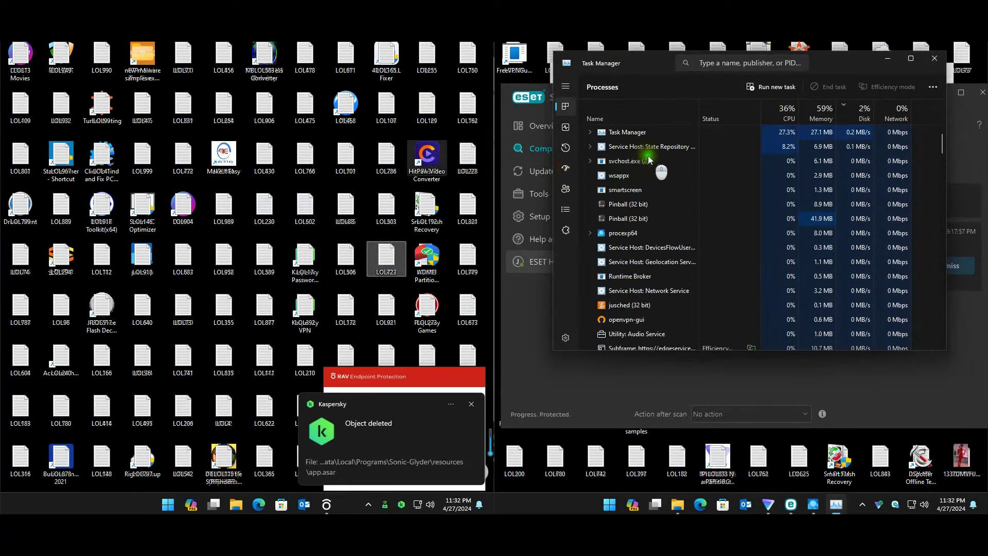
left_click(565, 168)
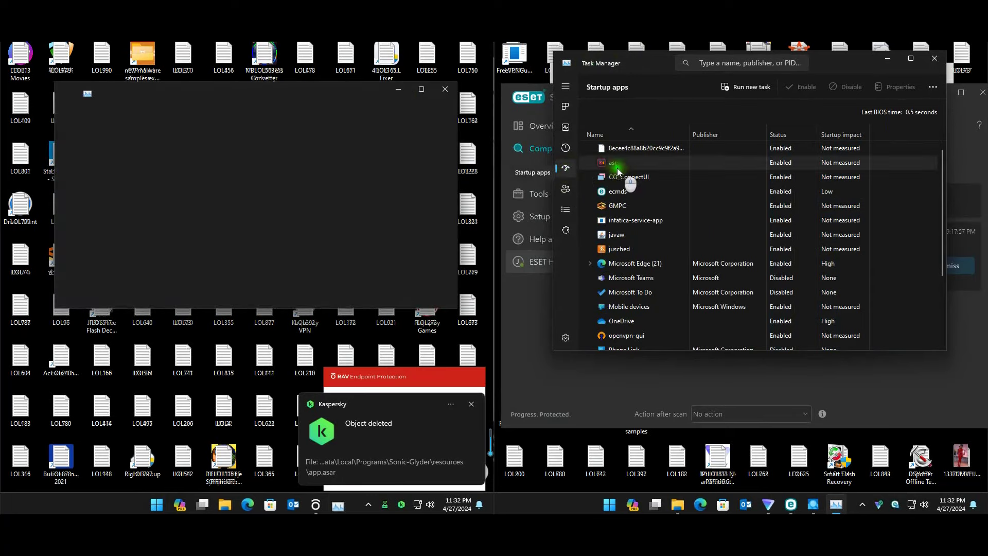
right_click(614, 148)
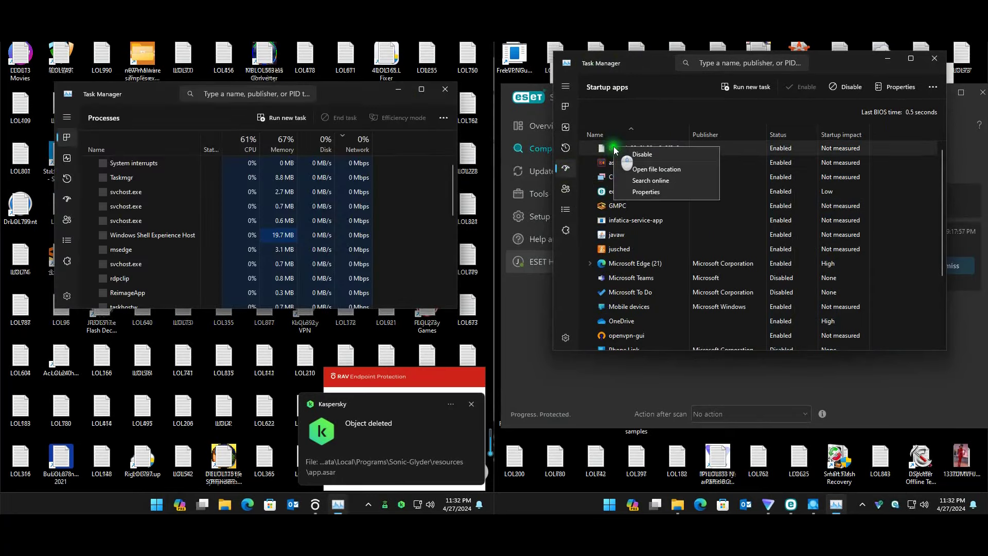
left_click(660, 190)
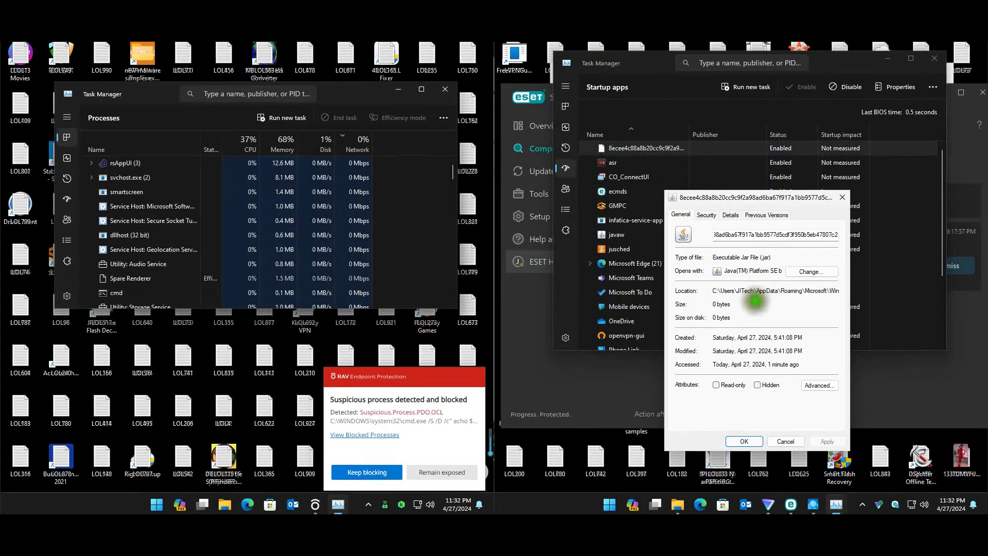
left_click(843, 197)
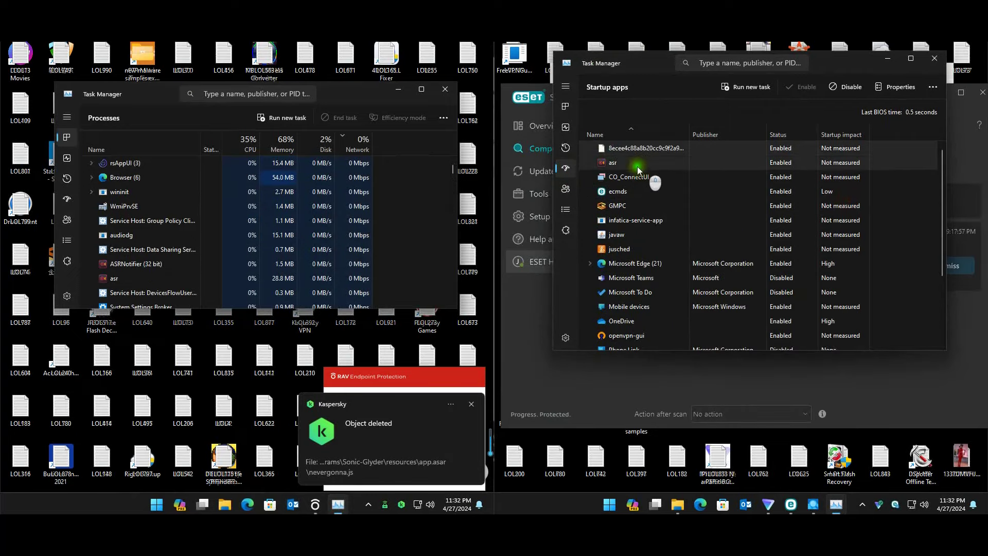
Review the remaining startup apps on the ESET machine and open the file properties of Pinball
scroll(725, 238, "down", 2)
scroll(685, 255, "down", 3)
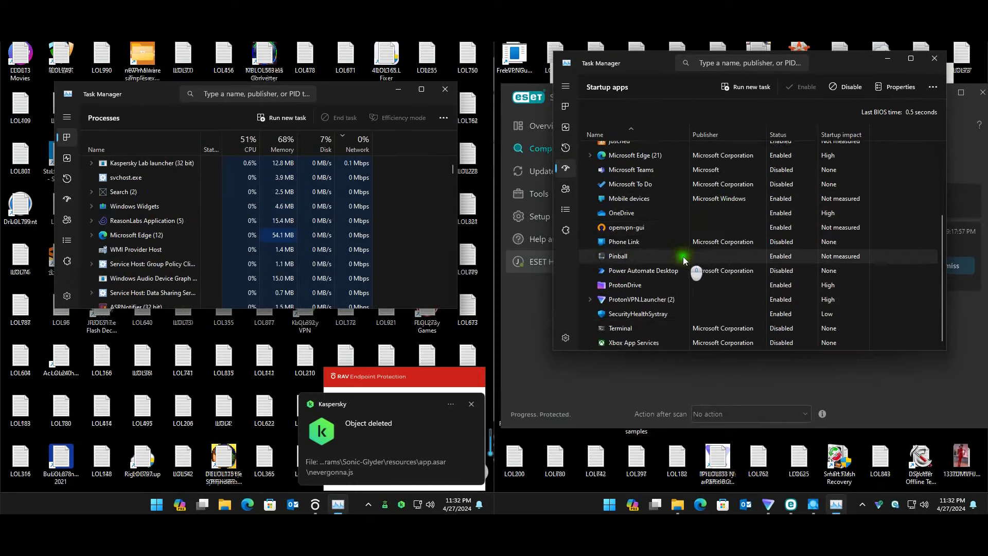
right_click(613, 258)
left_click(630, 304)
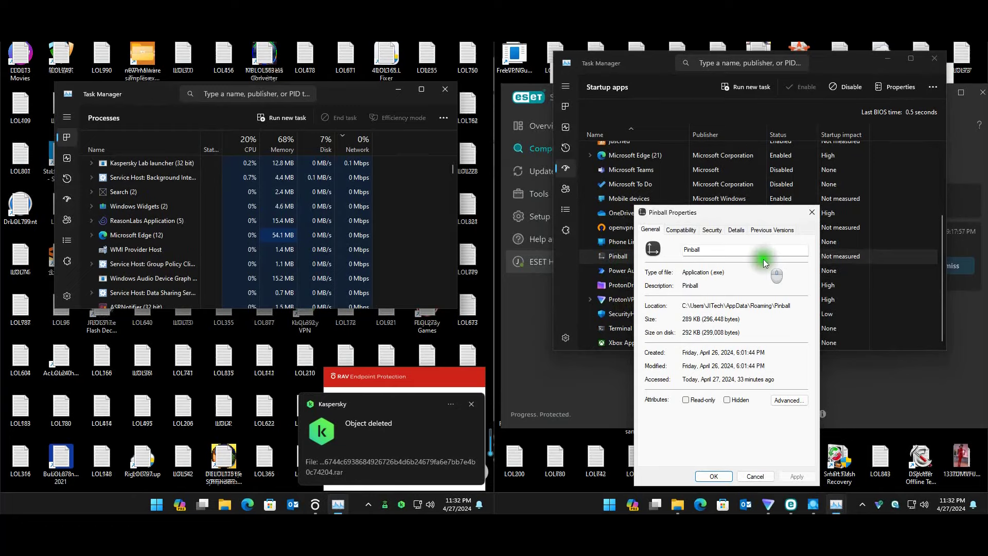
Examine Pinball's file location, close its properties, and review the ESET machine's startup apps back up to the entry starting with 8ecee4c88a8b20cc9c9f2a9
left_click_drag(751, 306, 791, 306)
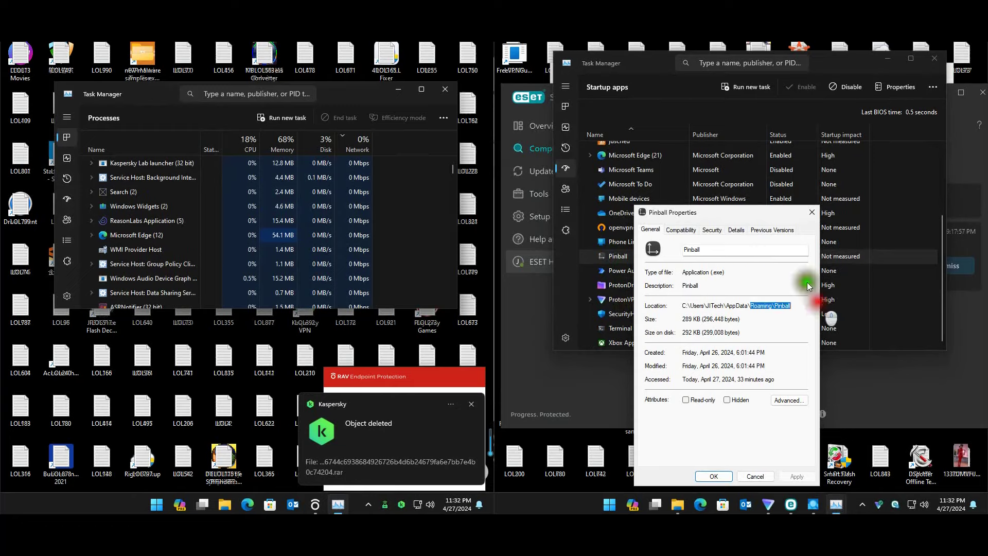
left_click(812, 211)
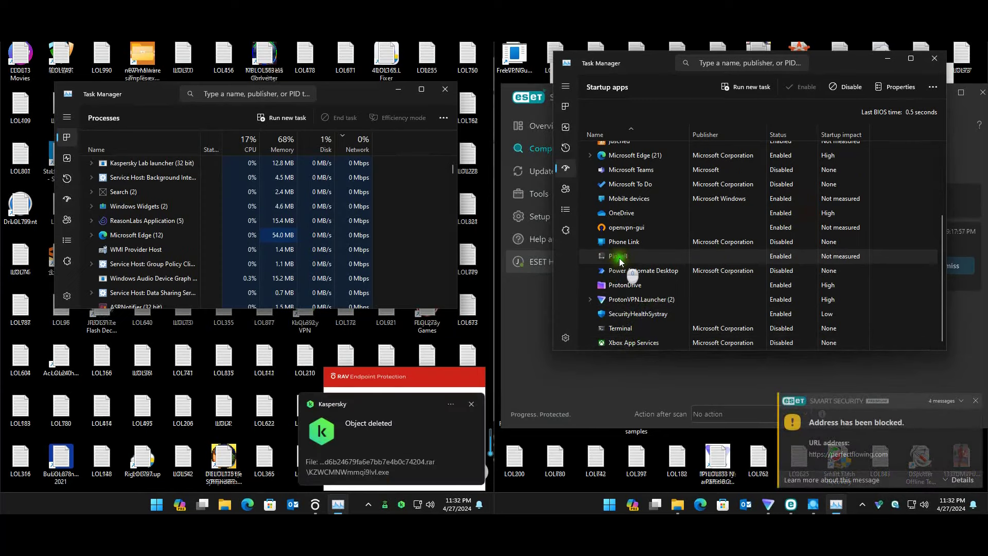
scroll(693, 228, "up", 3)
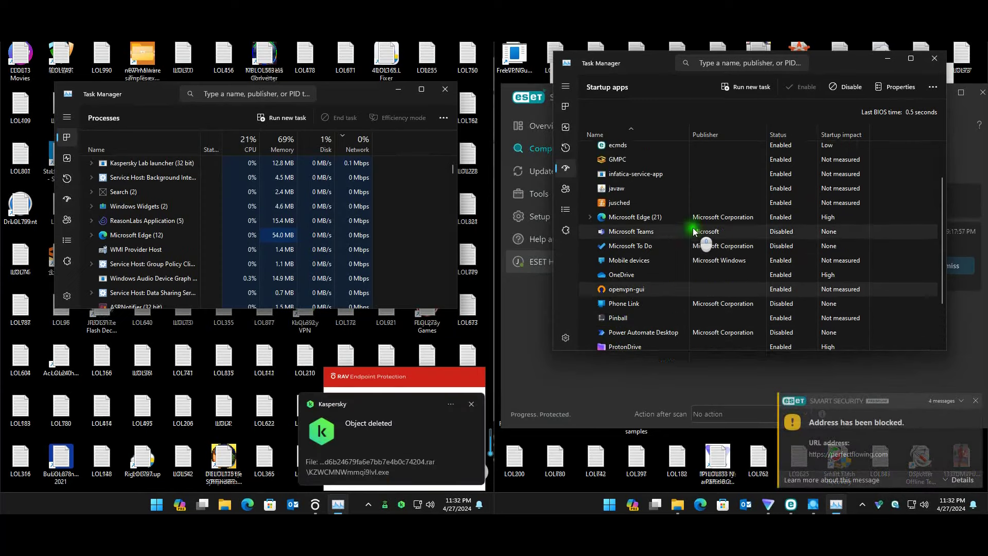
scroll(689, 265, "up", 1)
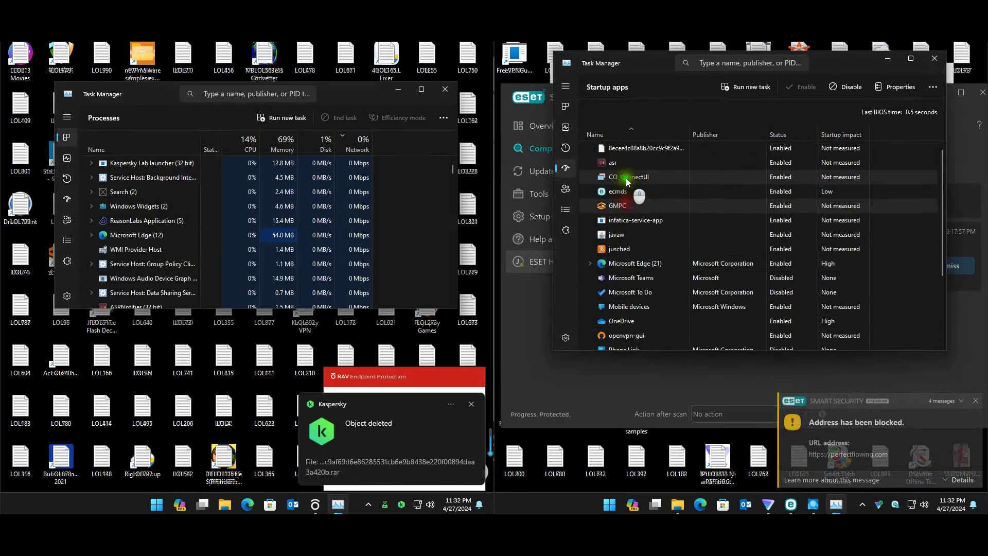
left_click(601, 152)
Show the startup apps on the Kaspersky machine, review the entries from asr onwards, and examine the properties of the entry named new
left_click(169, 188)
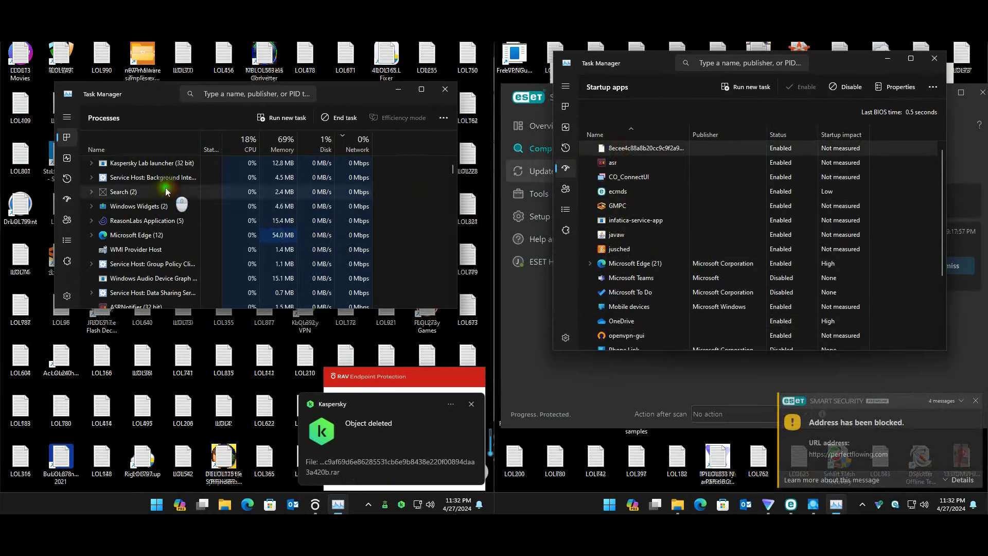
left_click(69, 200)
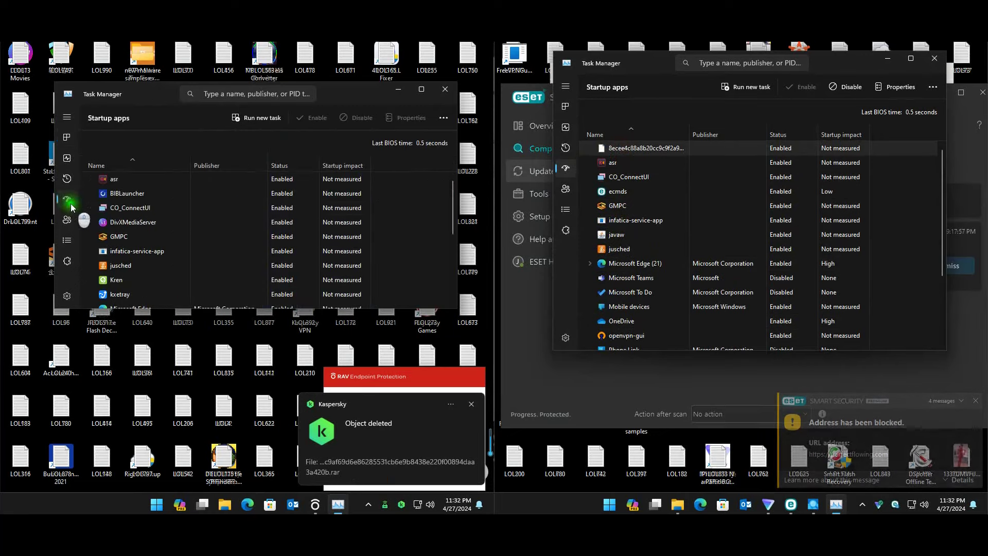
left_click(117, 181)
left_click(117, 227)
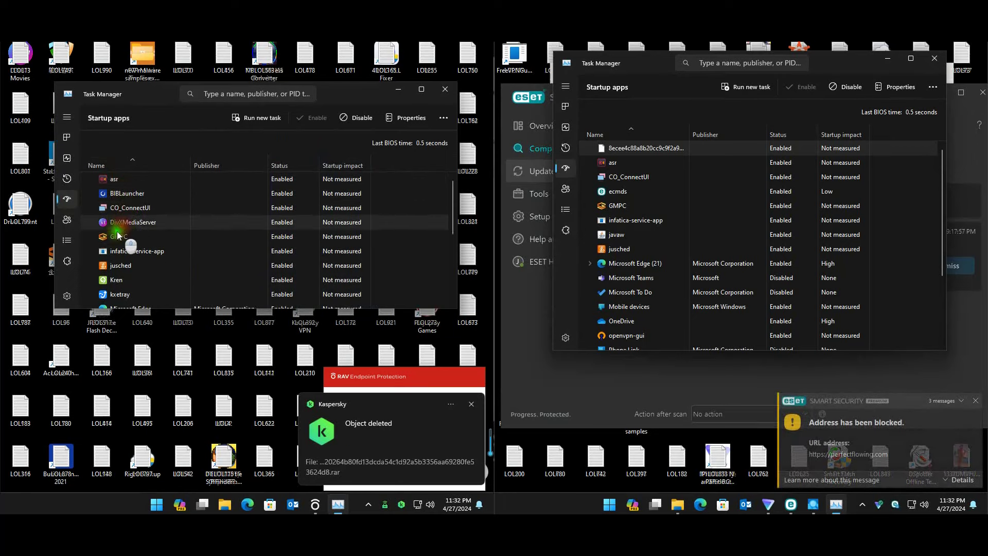
left_click(120, 293)
scroll(171, 255, "down", 3)
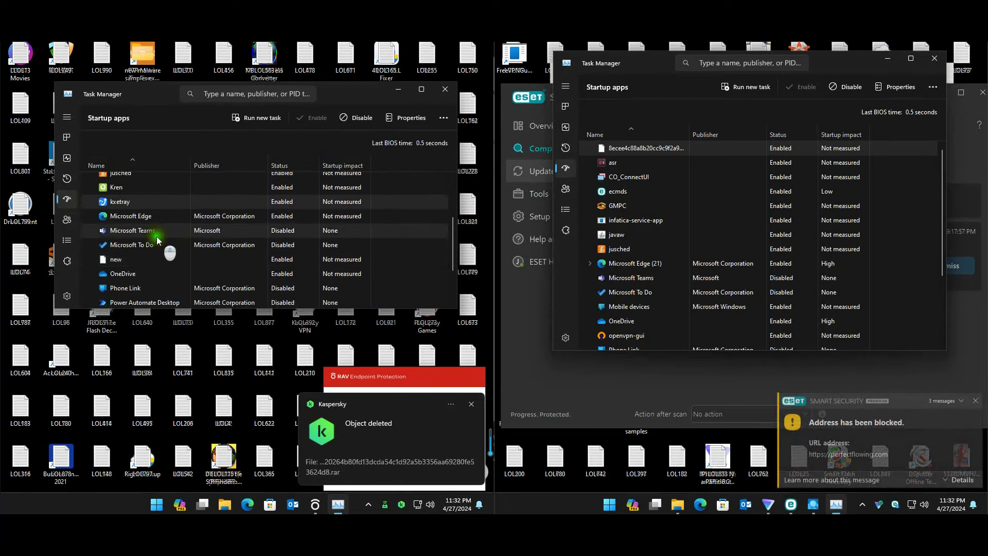
right_click(104, 247)
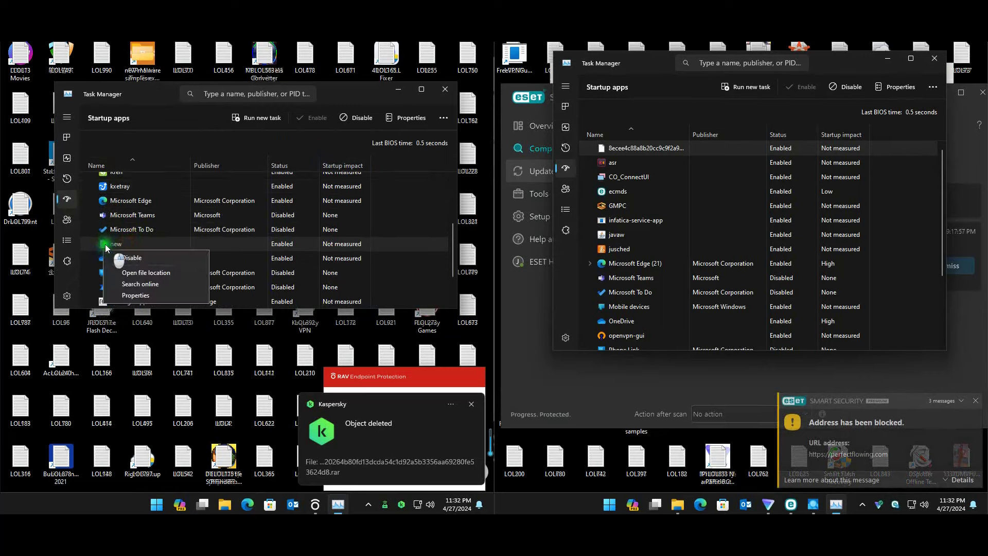
left_click(135, 291)
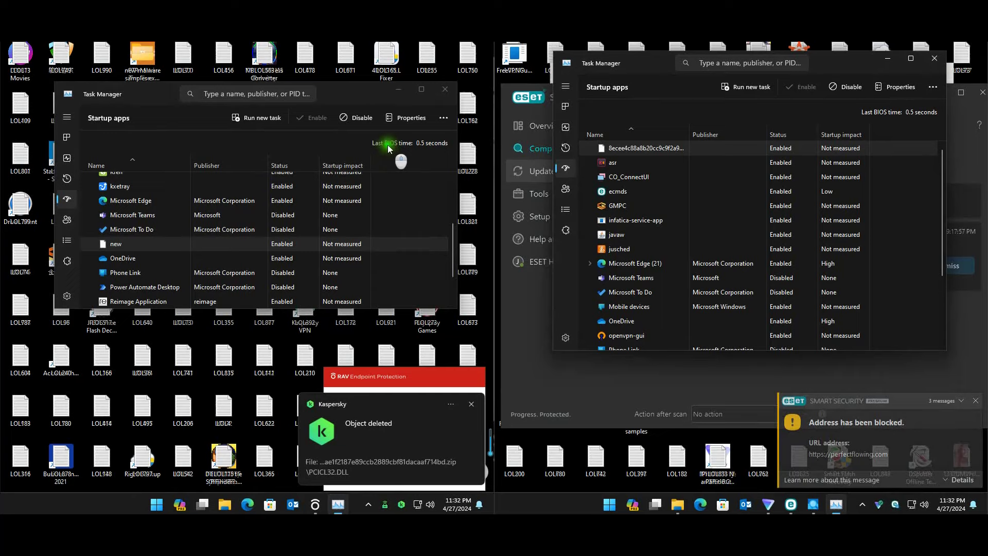
Review the remaining startup apps on the Kaspersky machine, including Reimage Application and SenPalia, and close its Task Manager
left_click(315, 233)
scroll(161, 242, "down", 2)
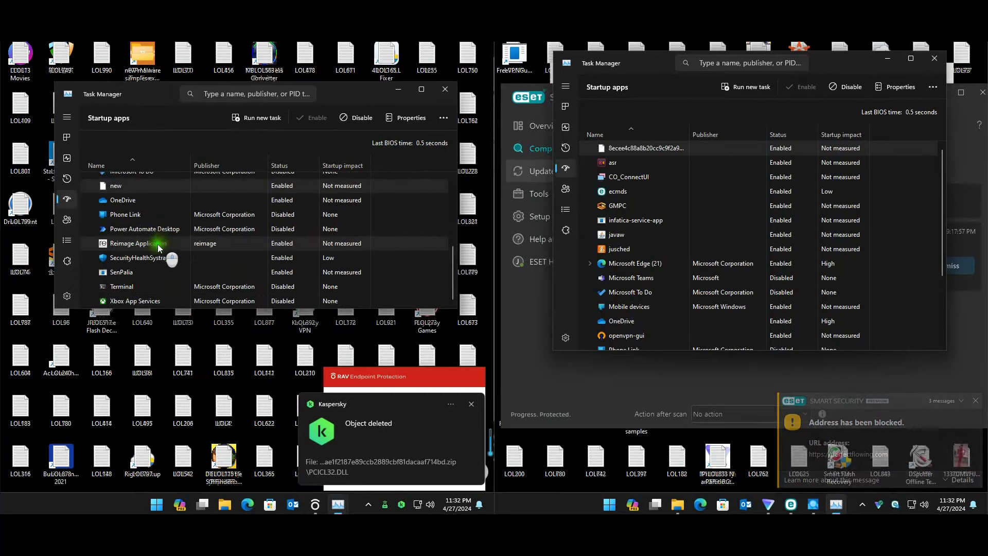
left_click(140, 244)
left_click(127, 274)
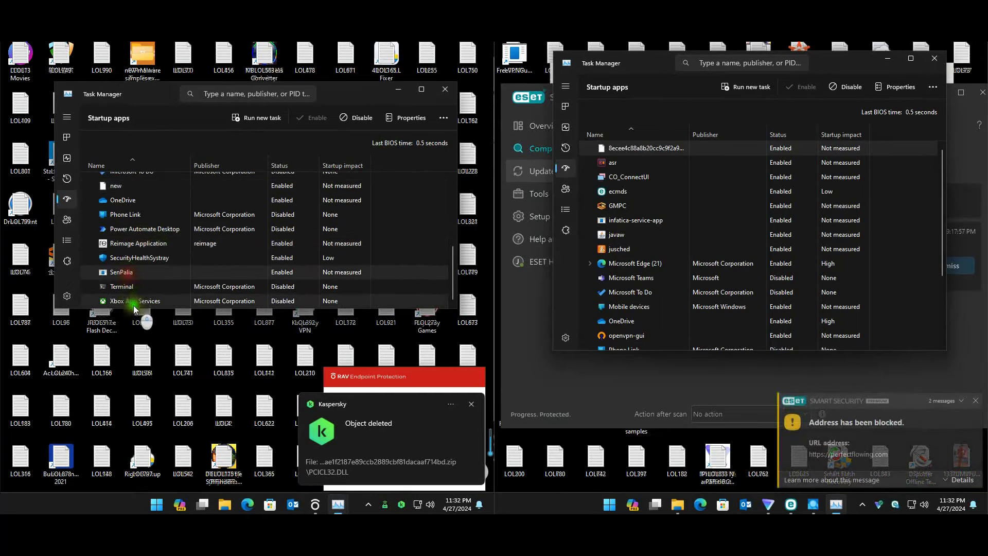
left_click(419, 120)
left_click(444, 90)
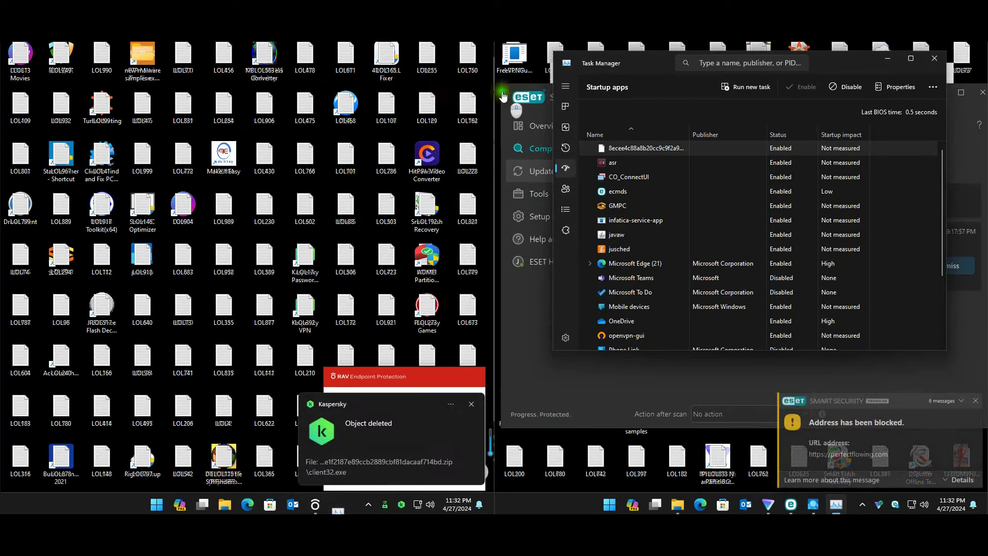
Close Task Manager, the ESET Smart Security Premium window and Process Explorer on the ESET machine
left_click(909, 76)
left_click(935, 62)
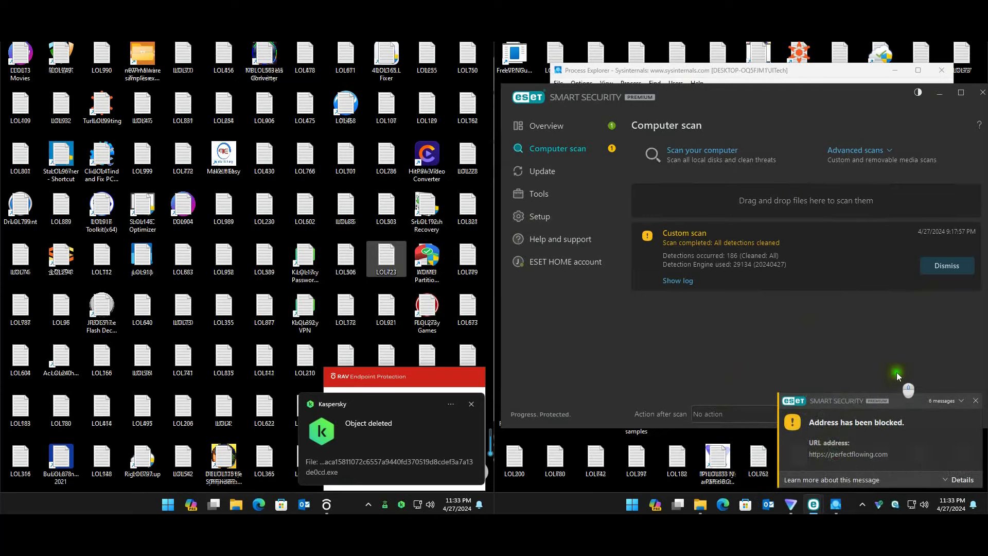
left_click(981, 95)
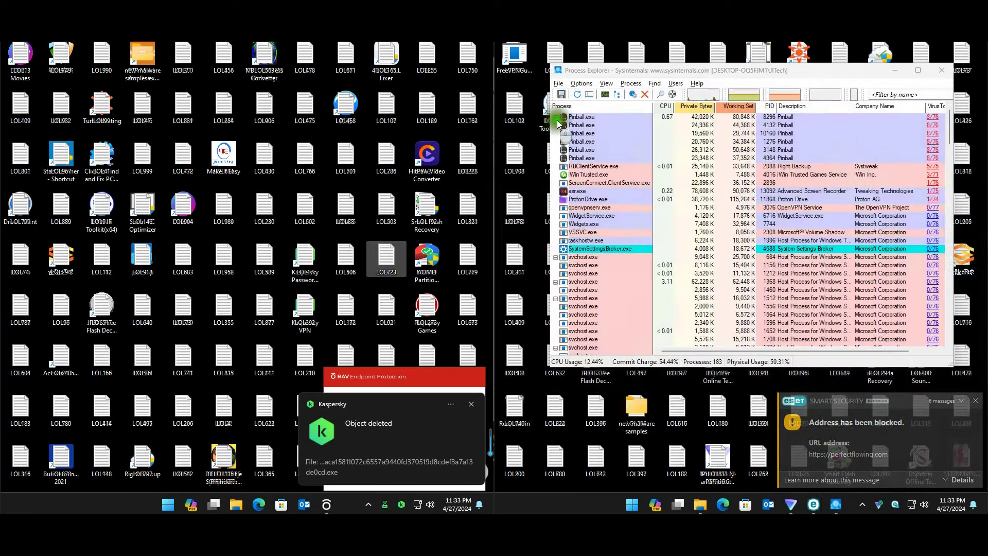
left_click(578, 119)
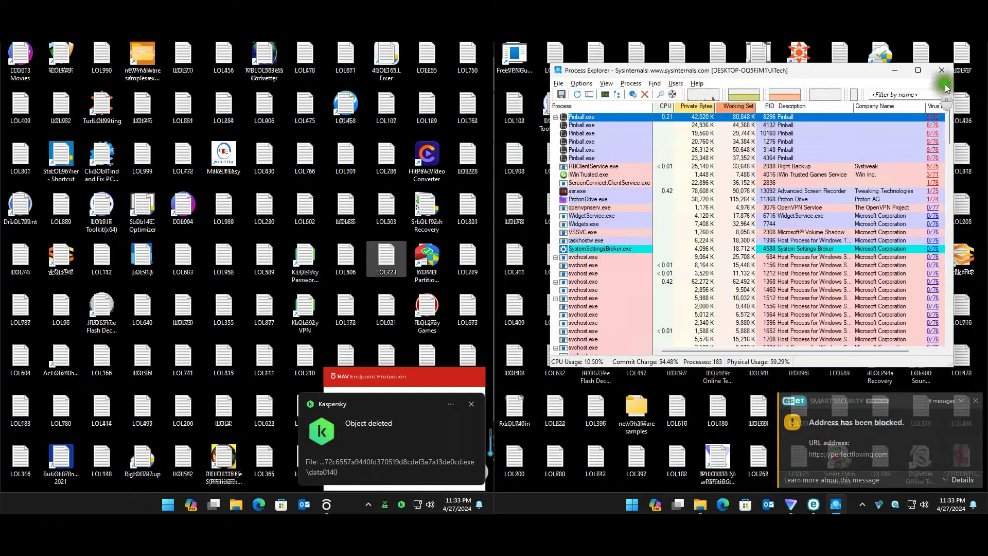
left_click(946, 73)
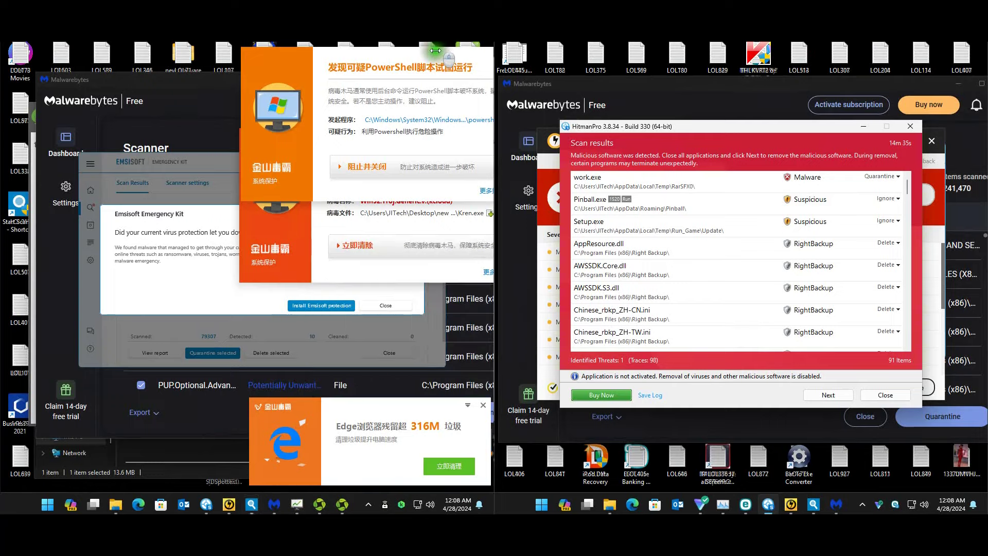
Dismiss the overlapping virus and PowerShell alerts, the Emsisoft protection offer and the Edge cleanup pop-up on the Kaspersky machine
left_click(294, 227)
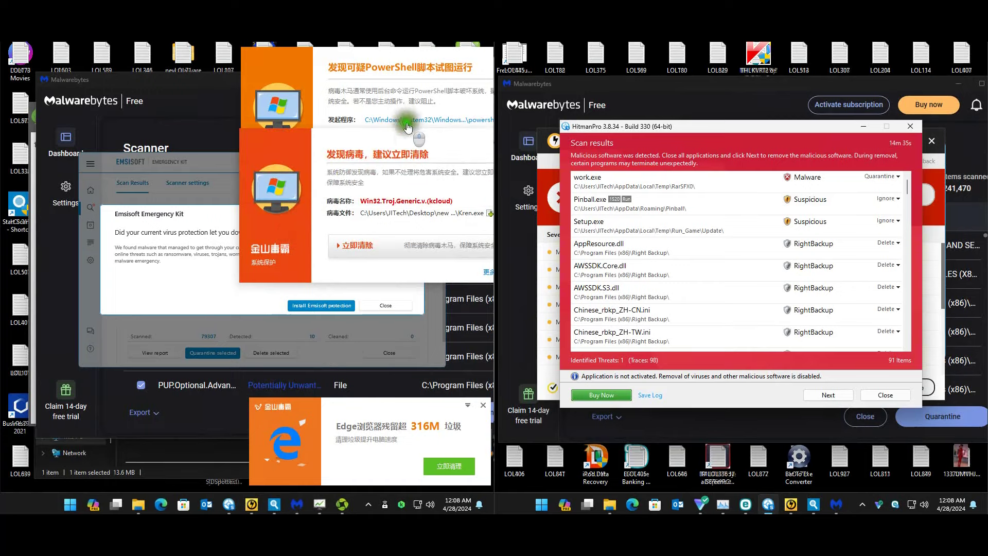
left_click_drag(403, 140, 330, 145)
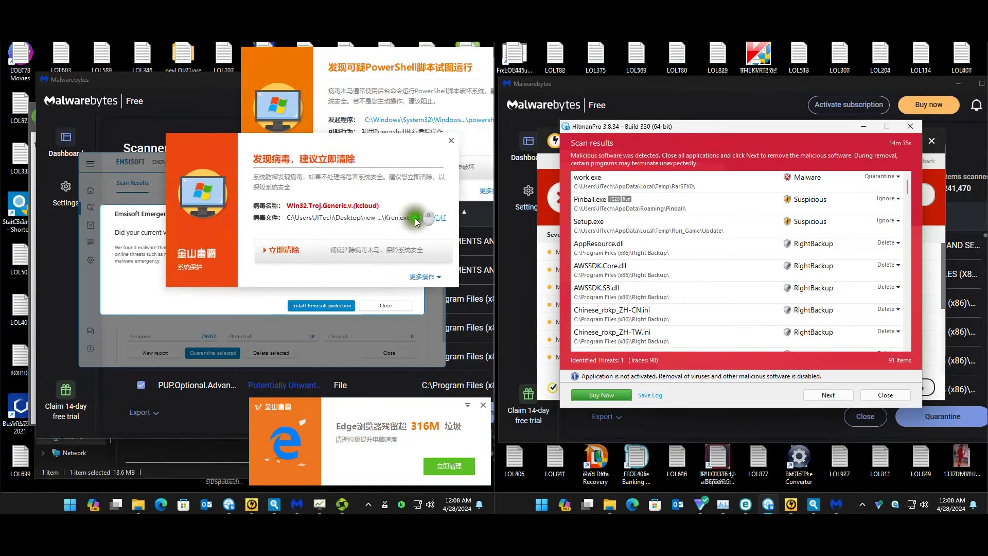
left_click(452, 142)
left_click_drag(451, 57, 309, 84)
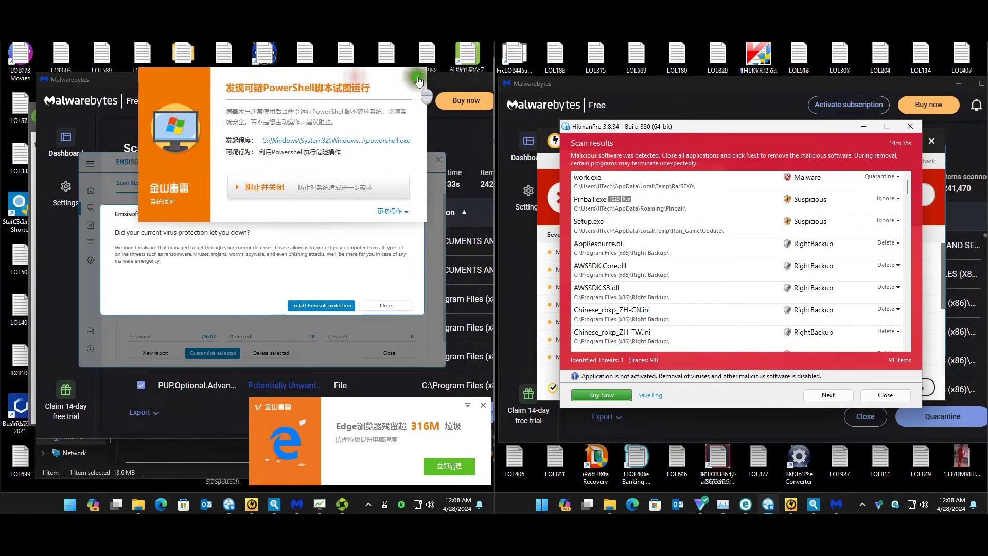
left_click(417, 76)
left_click(399, 305)
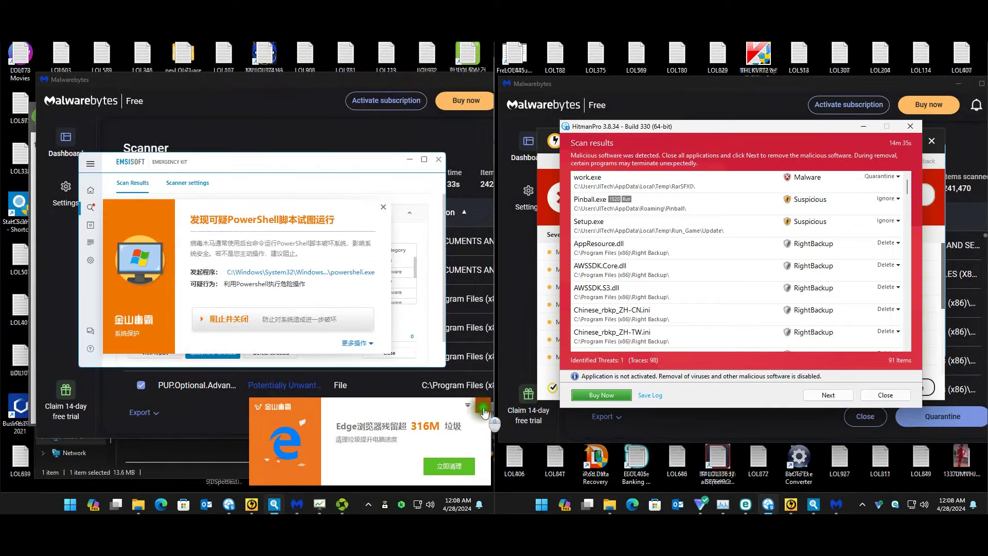
left_click(483, 405)
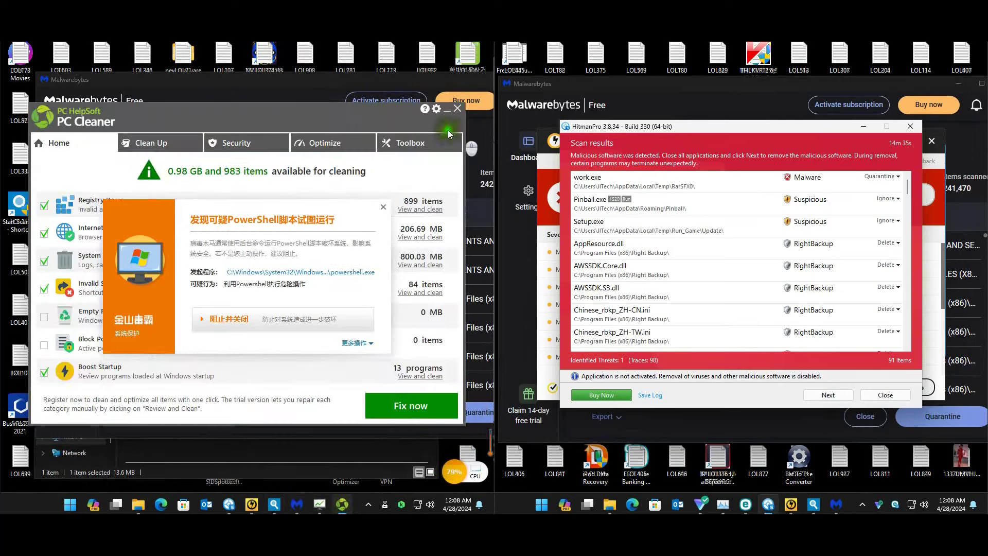
Close PC Cleaner and the remaining PowerShell alert covering the Emsisoft scan results on the Kaspersky machine
left_click(320, 504)
left_click(457, 108)
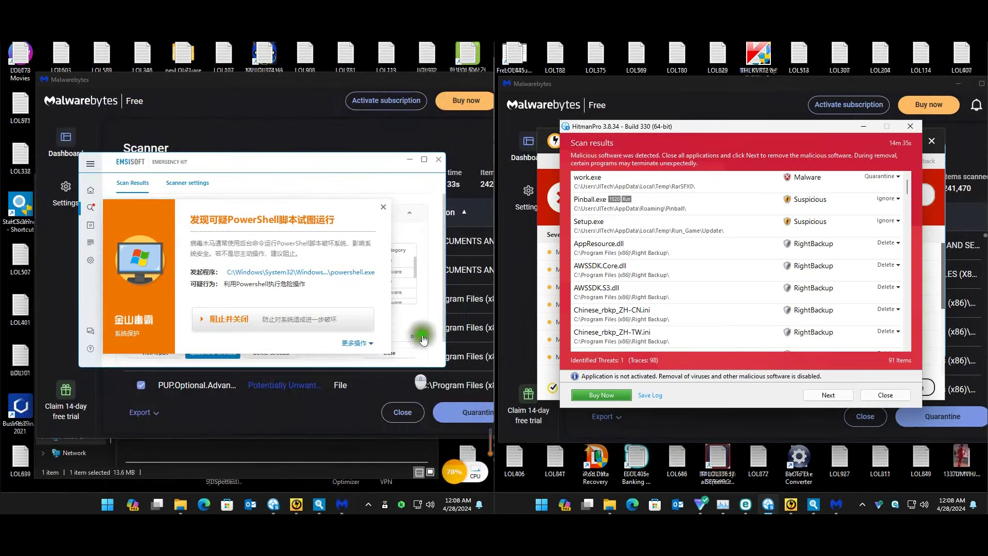
left_click(385, 206)
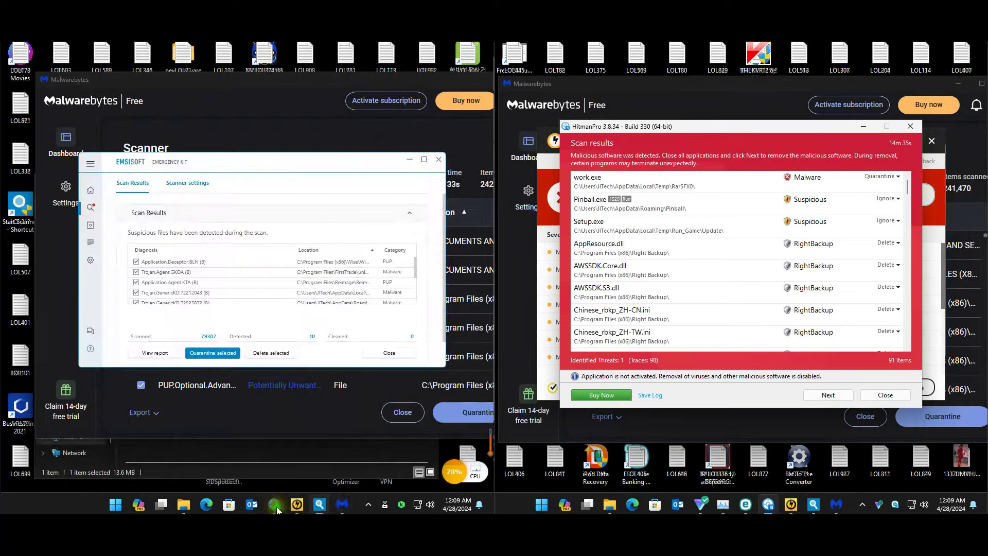
Bring up the HitmanPro scan results on the Kaspersky machine, review the detected items, and close HitmanPro
left_click(293, 455)
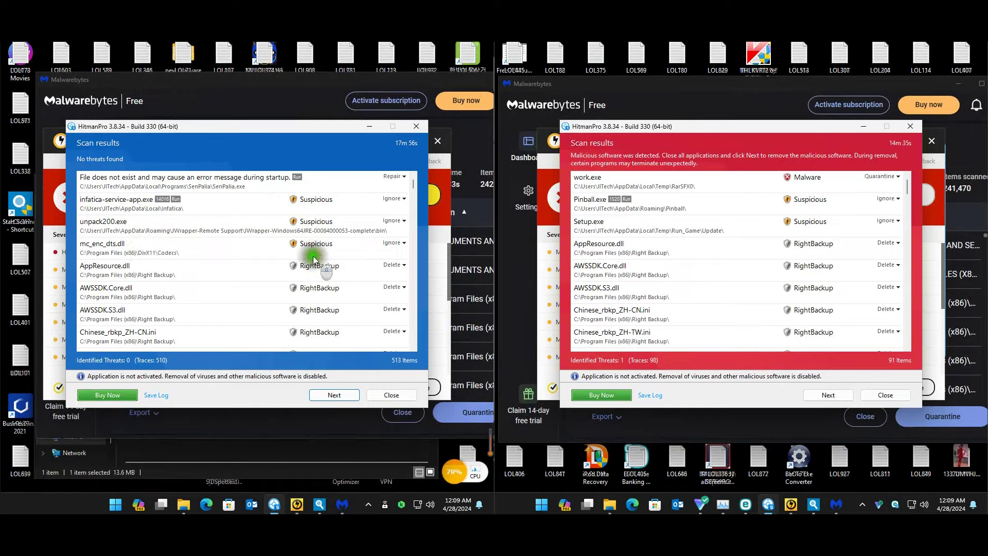
scroll(360, 262, "down", 10)
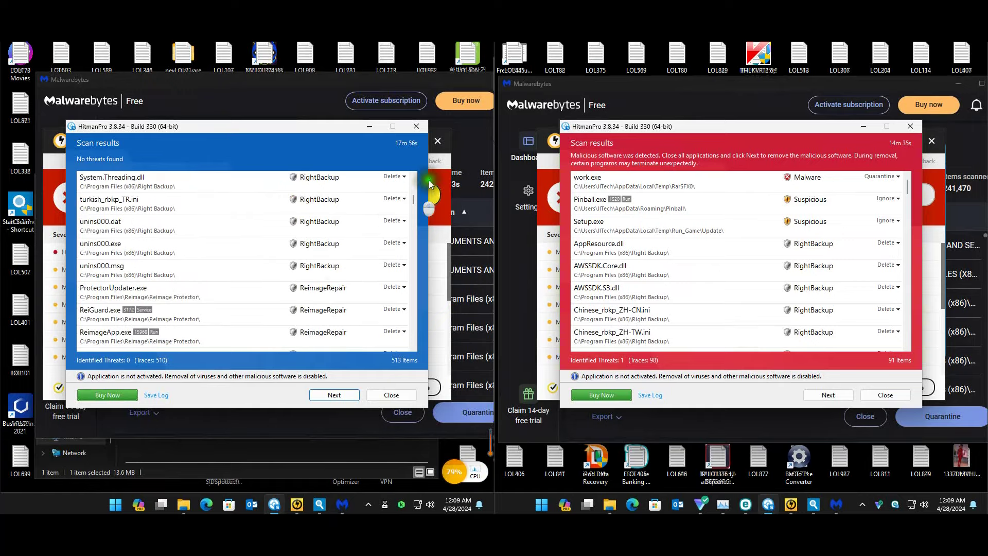
left_click_drag(415, 196, 412, 167)
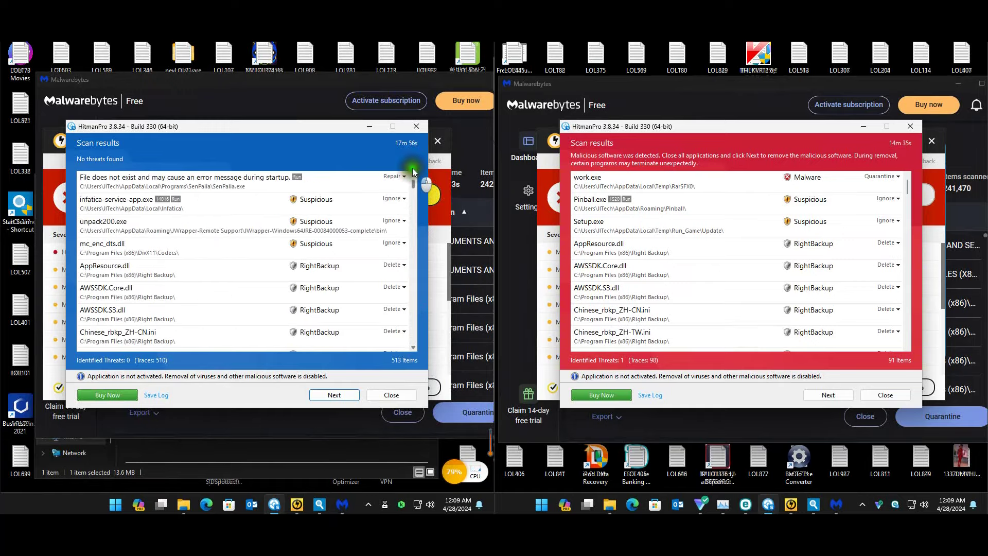
left_click(416, 128)
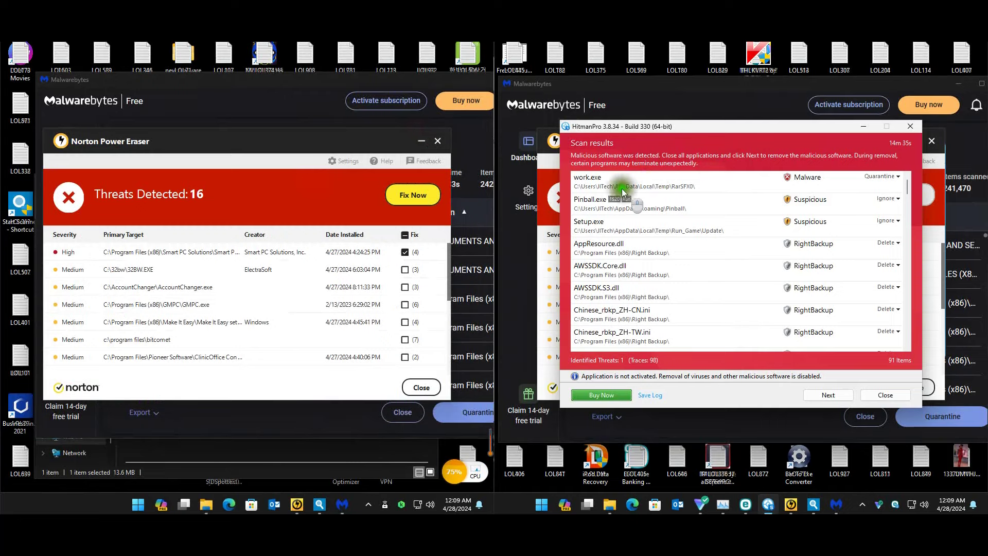
Inspect the HitmanPro details of work.exe on the ESET machine, including its location and SurfRight detection name, and close them
left_click(584, 181)
double_click(609, 183)
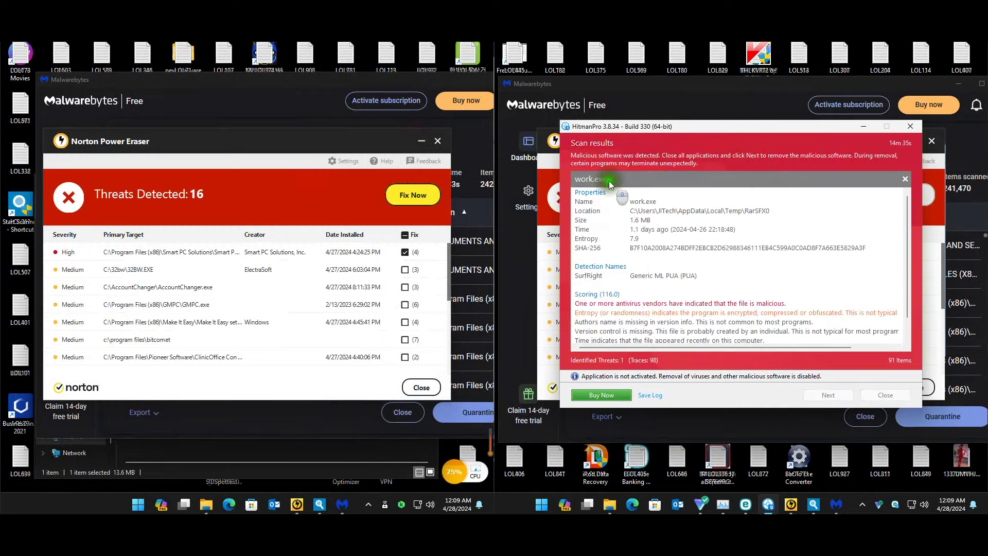
scroll(669, 284, "down", 1)
scroll(663, 288, "up", 2)
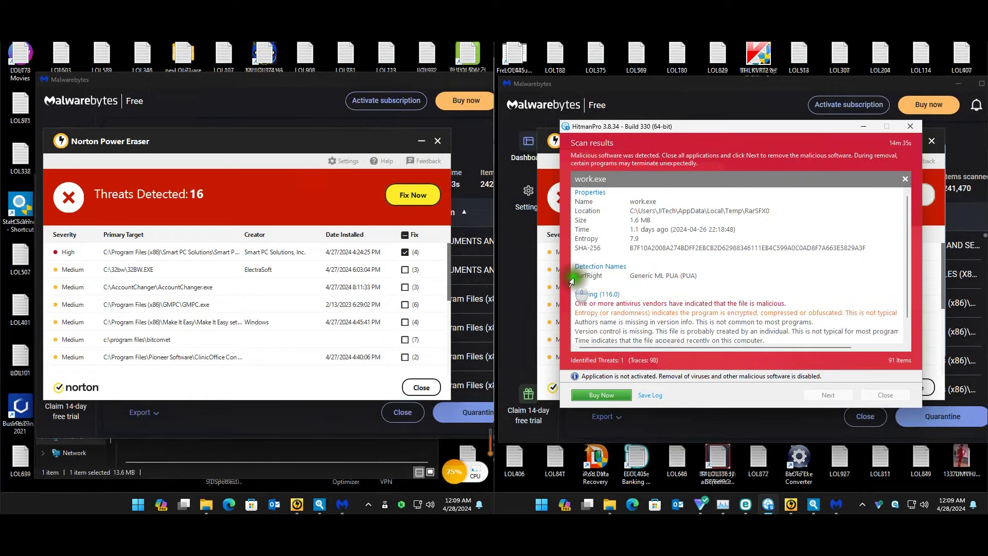
left_click_drag(574, 276, 615, 275)
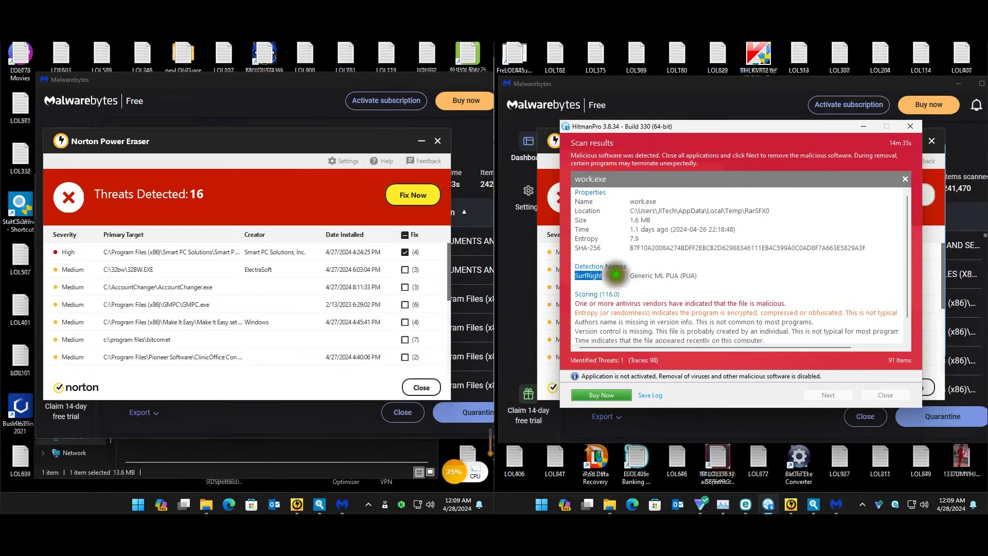
left_click(755, 257)
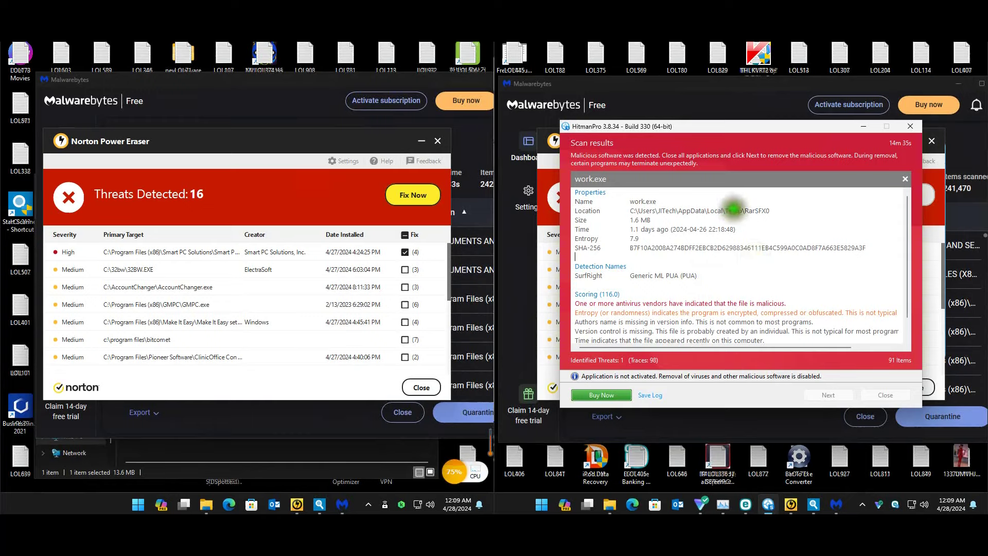
left_click(913, 180)
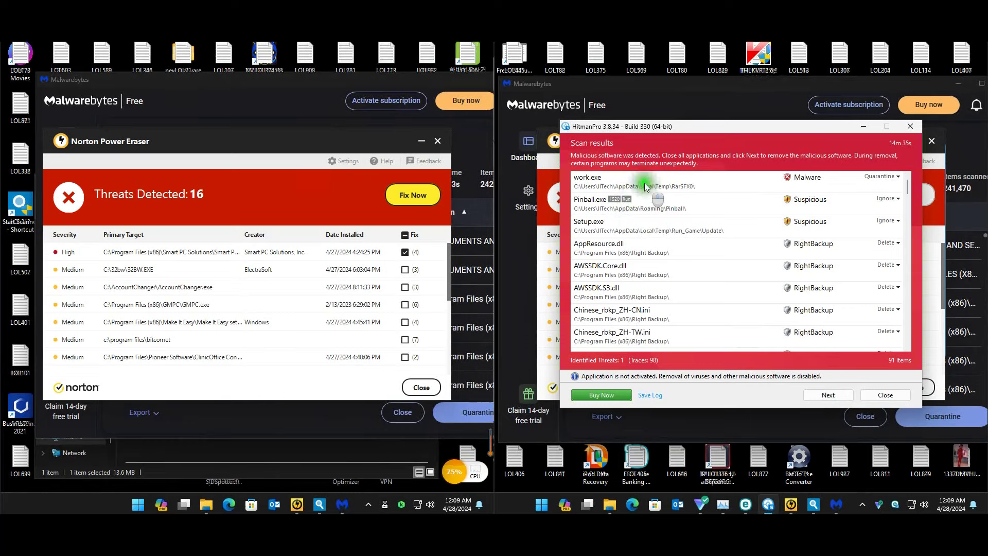
Examine the work.exe, Pinball.exe and Setup.exe detections on the ESET machine and review the HitmanPro results through to the end
left_click(688, 187)
left_click(689, 210)
left_click(691, 226)
left_click(686, 205)
left_click(692, 228)
left_click(687, 203)
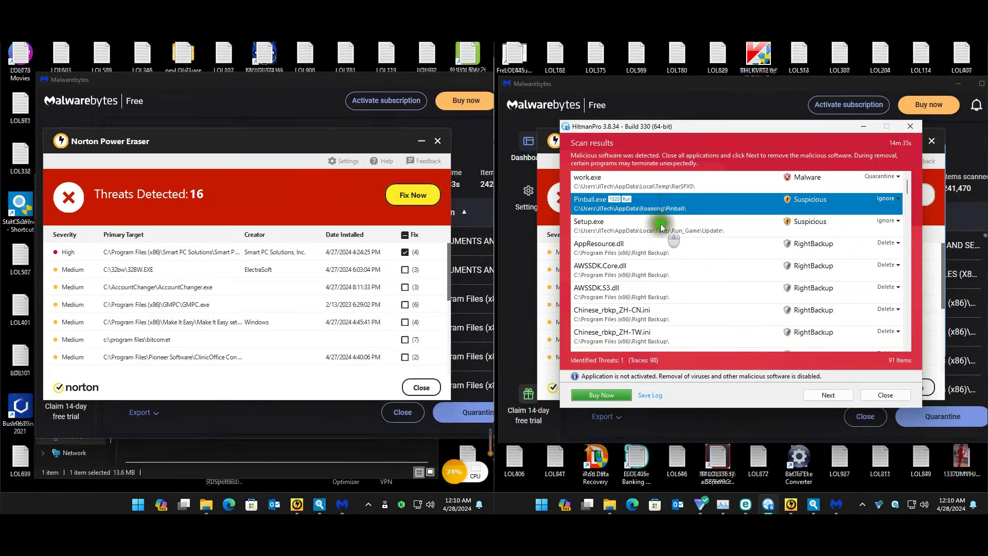
left_click_drag(907, 187, 909, 344)
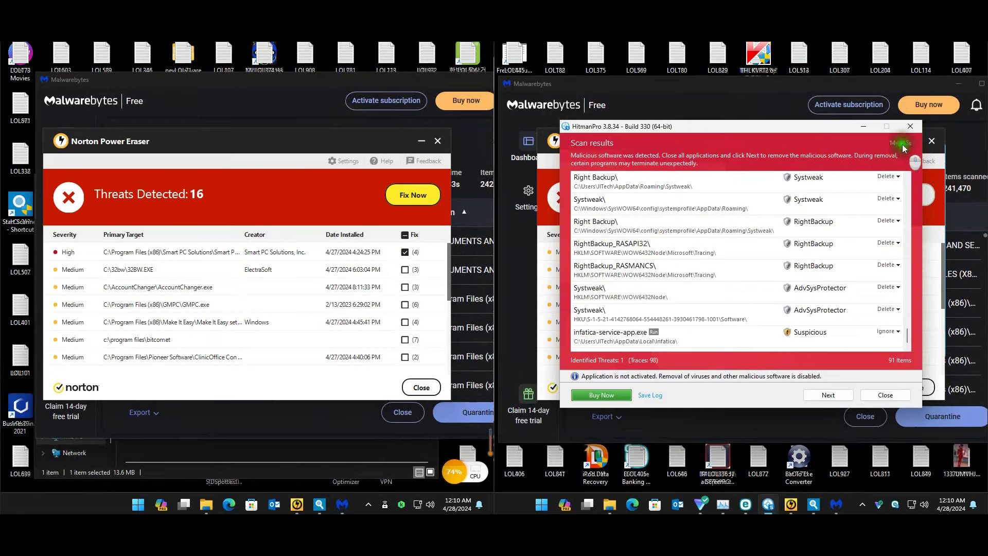
Close HitmanPro on the ESET machine and review the Norton Power Eraser detections on both machines, including the details of CO_ConnectUI.exe
left_click(914, 126)
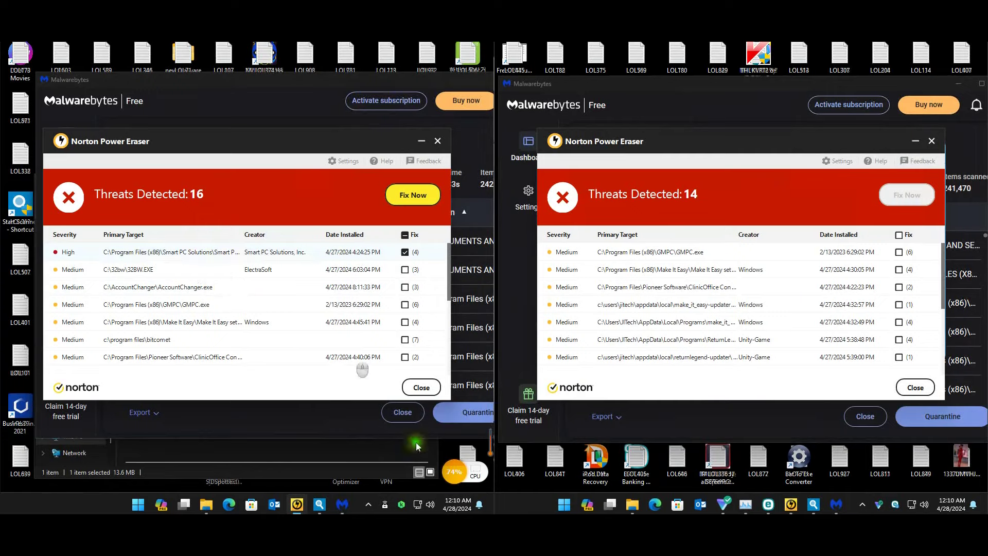
left_click(369, 504)
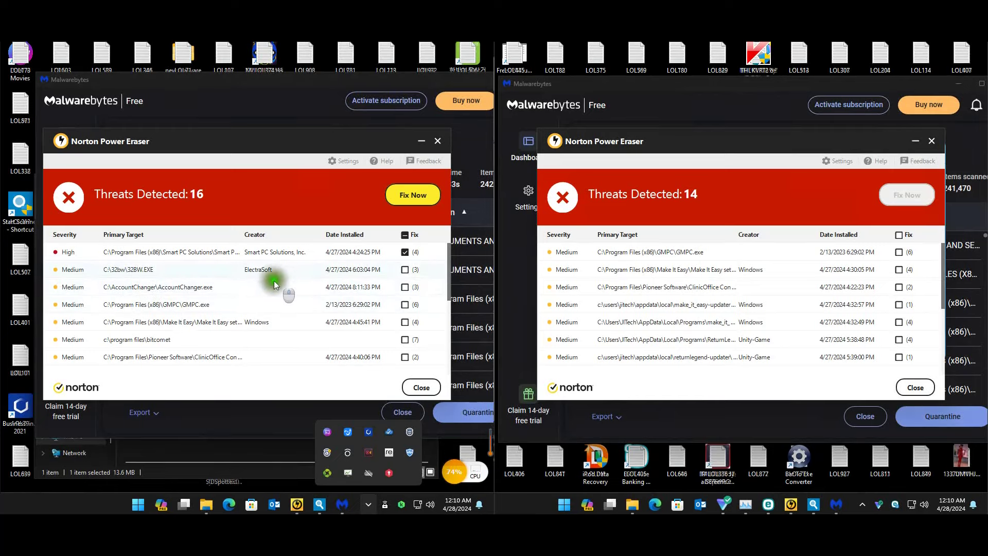
scroll(192, 288, "down", 1)
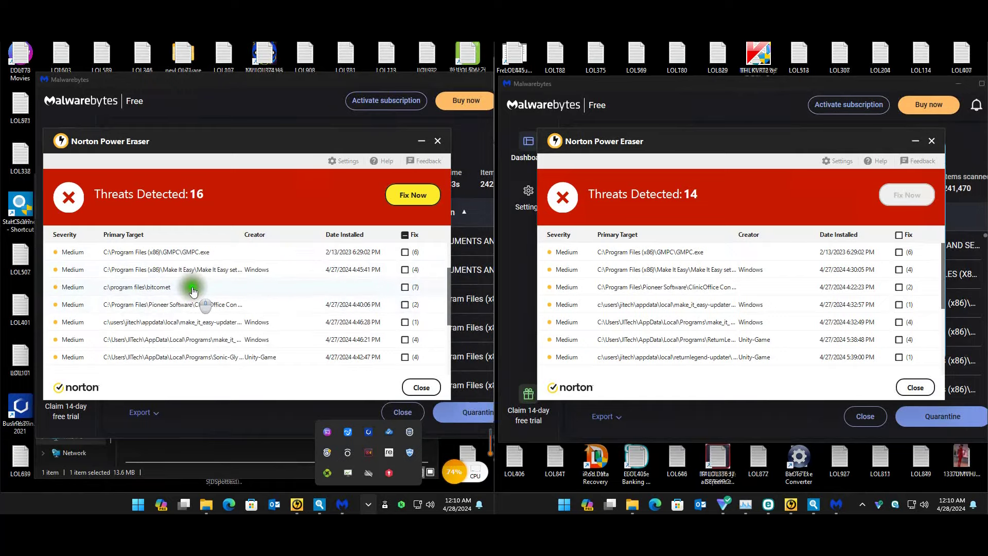
scroll(162, 292, "up", 1)
scroll(161, 292, "up", 1)
left_click(668, 292)
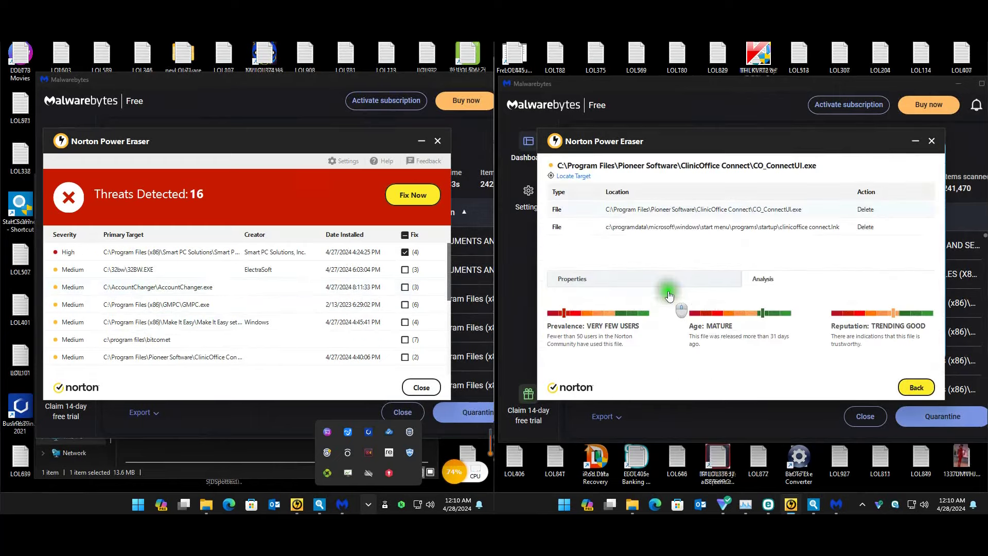
left_click(914, 388)
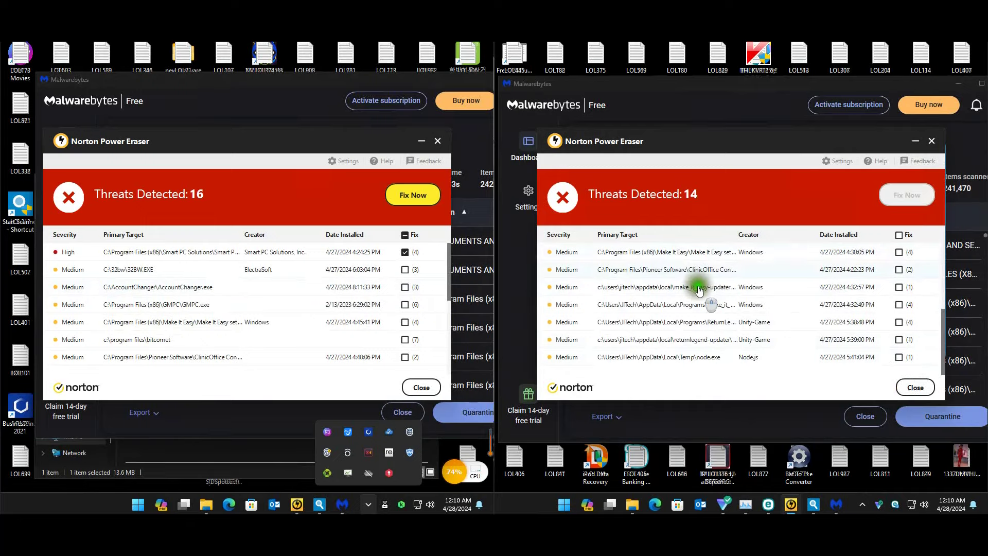
Close the Norton Power Eraser scan results and exit the program on both machines
left_click(915, 387)
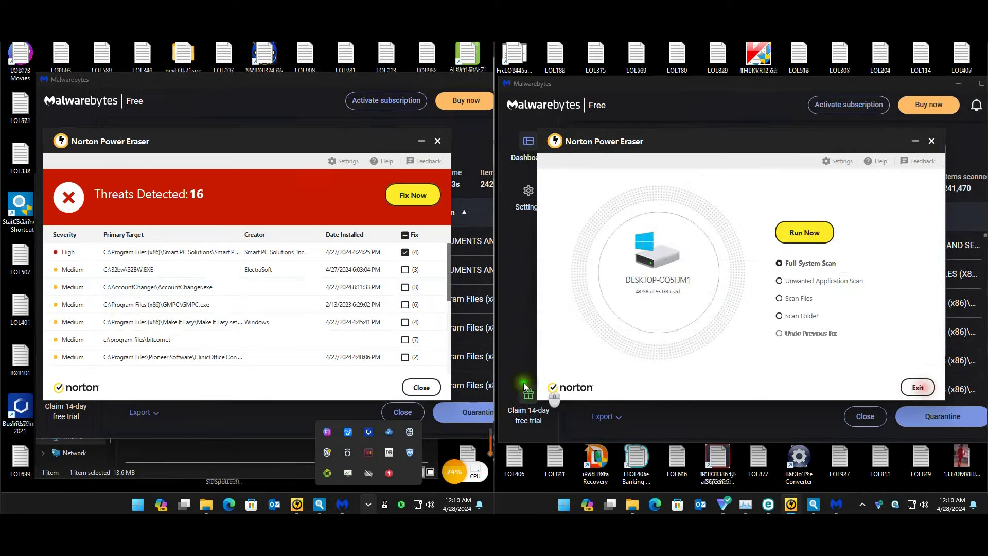
left_click(422, 387)
left_click(918, 387)
left_click(423, 388)
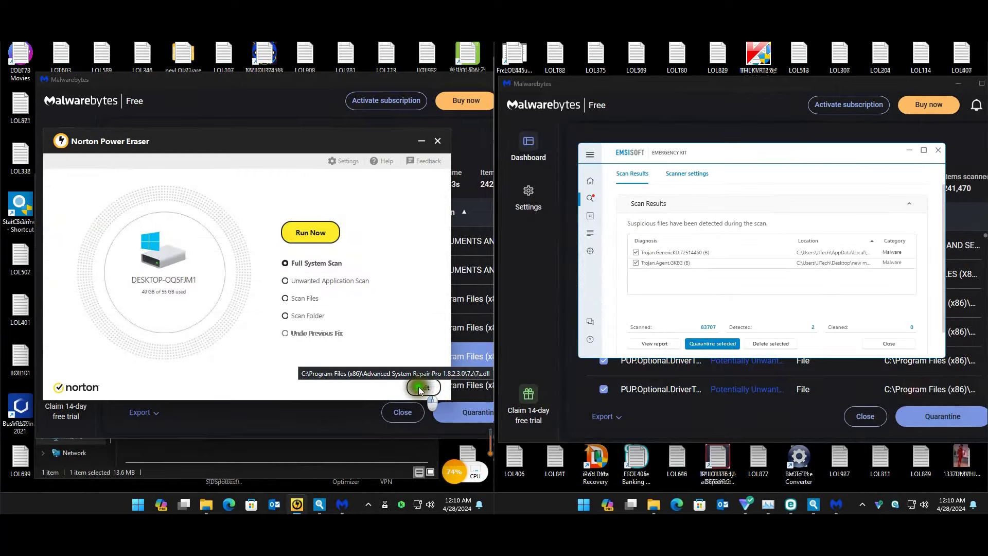
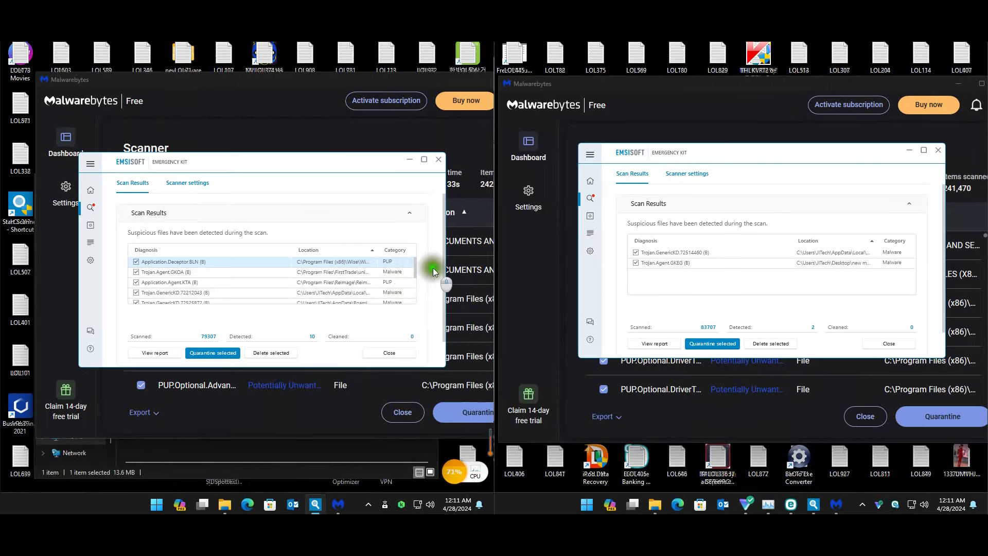
Review the Emsisoft detections on the Kaspersky machine, and close Emergency Kit together with its offer to install Emsisoft protection
left_click_drag(417, 265, 409, 292)
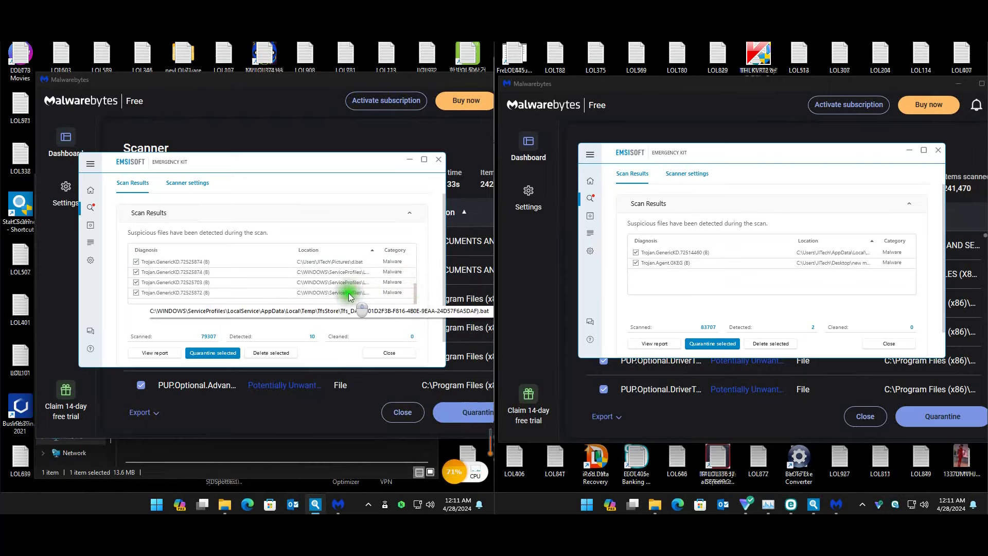
left_click_drag(414, 288, 413, 253)
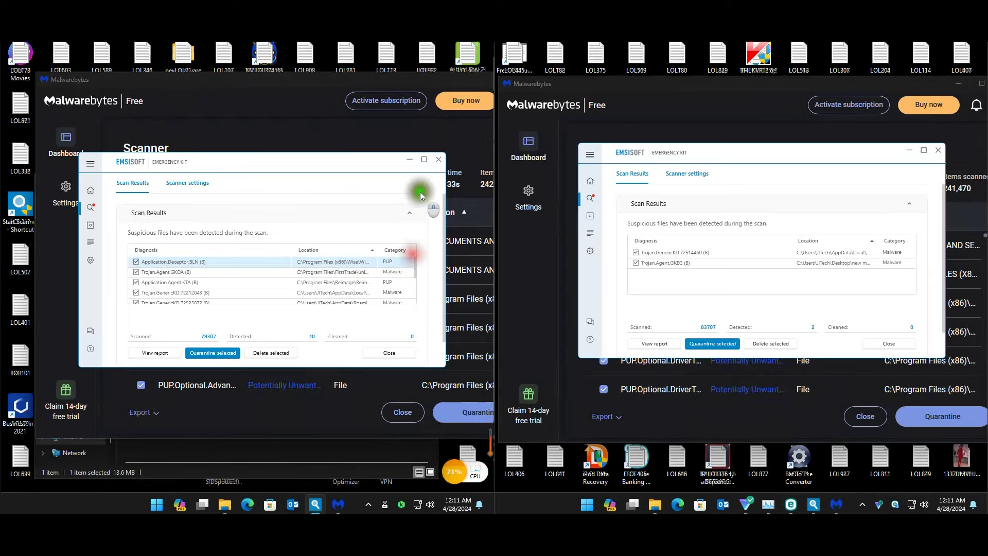
left_click(439, 161)
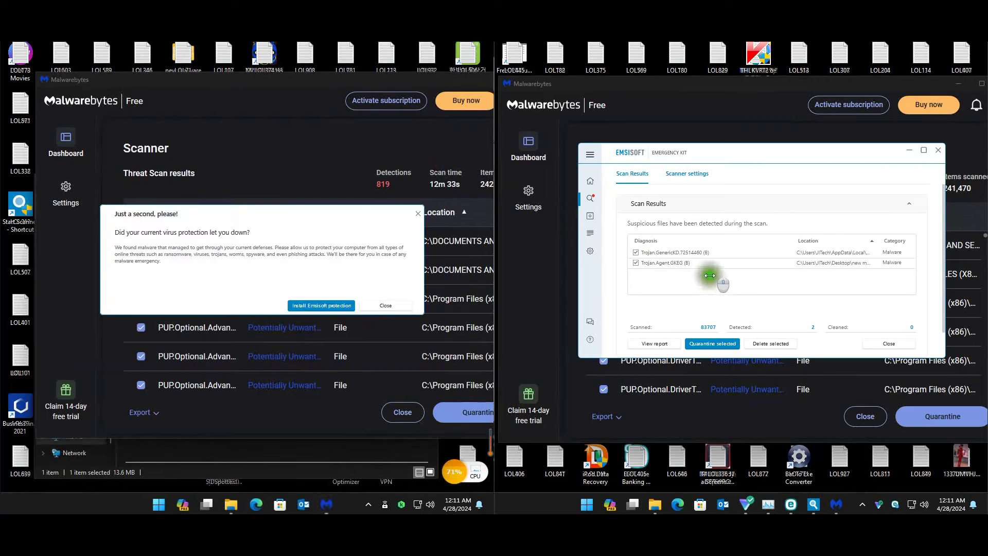
left_click(391, 304)
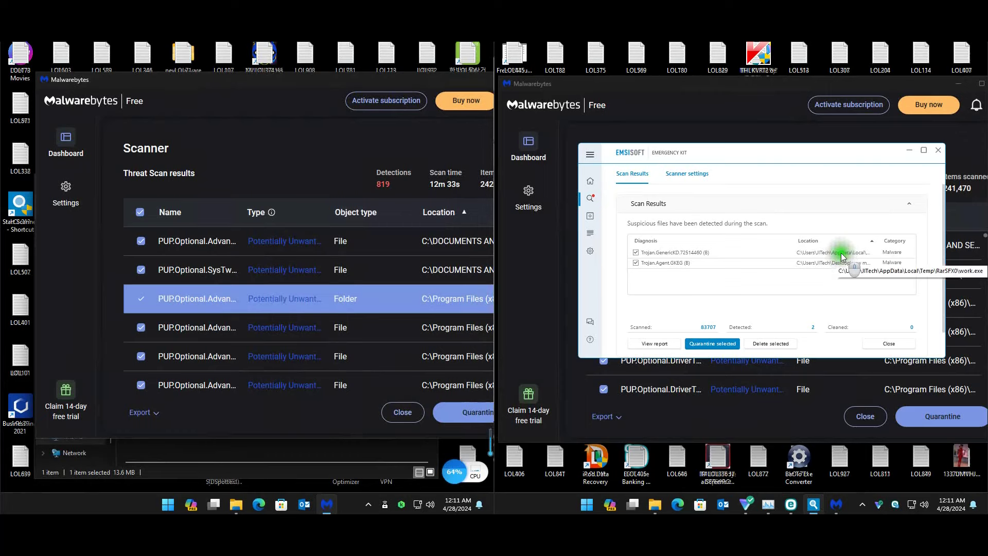
Close the Emsisoft scan results and Emergency Kit on the ESET machine, dismissing the offer to install Emsisoft protection
left_click(893, 352)
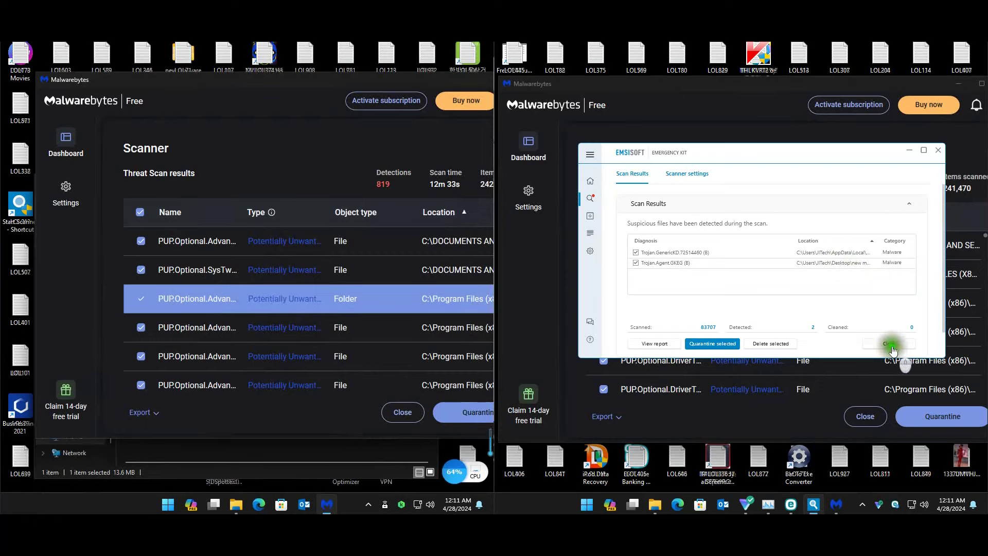
left_click(859, 261)
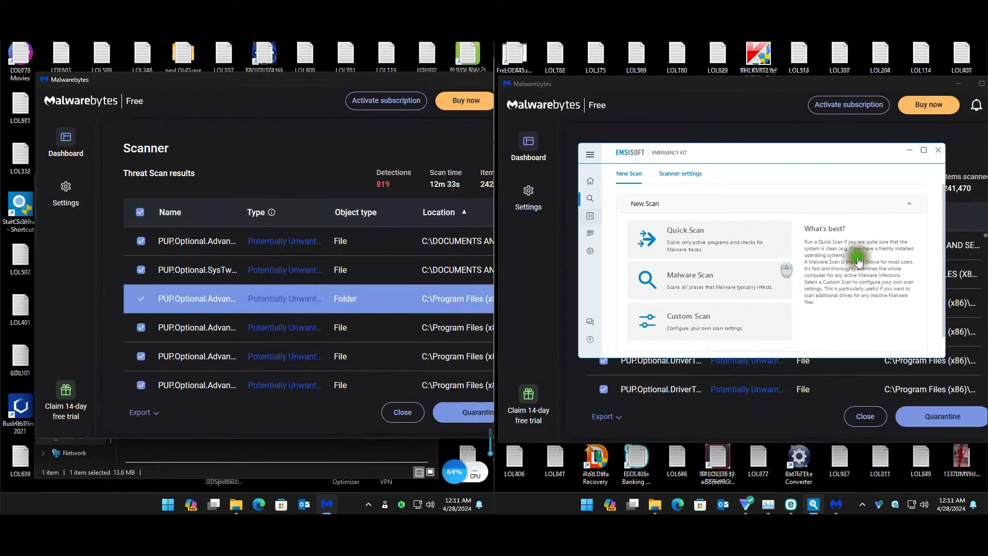
left_click(937, 151)
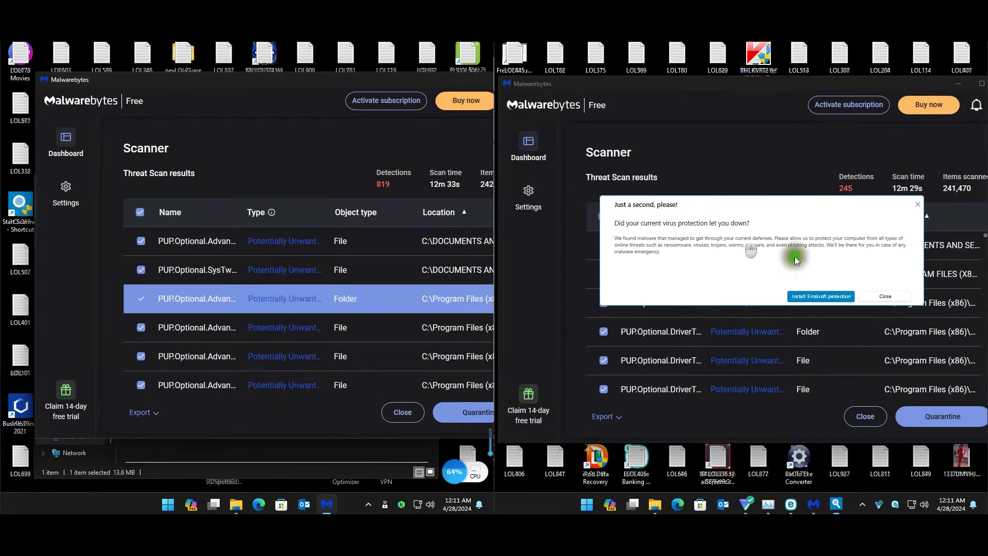
left_click(886, 296)
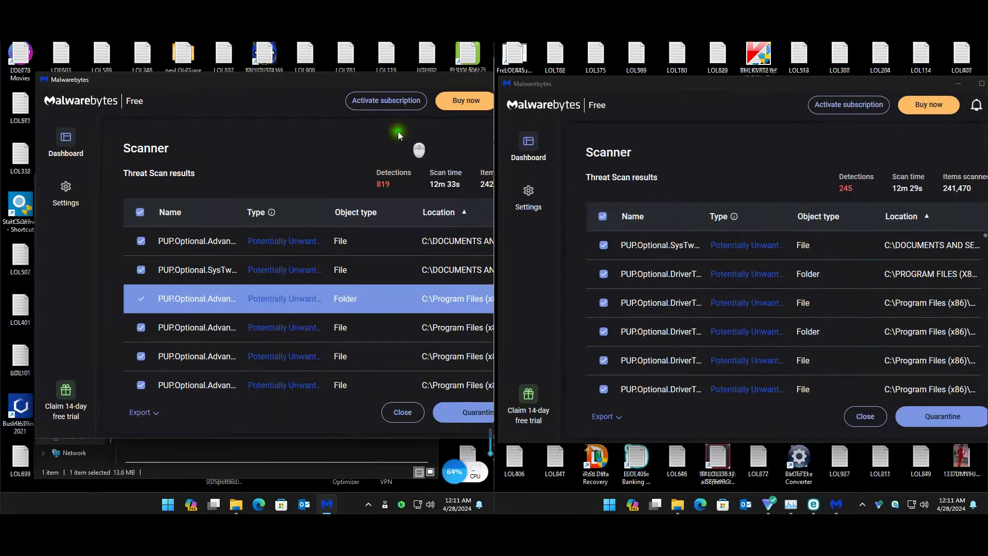
Move the Malwarebytes window on the Kaspersky machine so its complete scan results table fits in view
left_click(354, 93)
left_click_drag(355, 82, 318, 73)
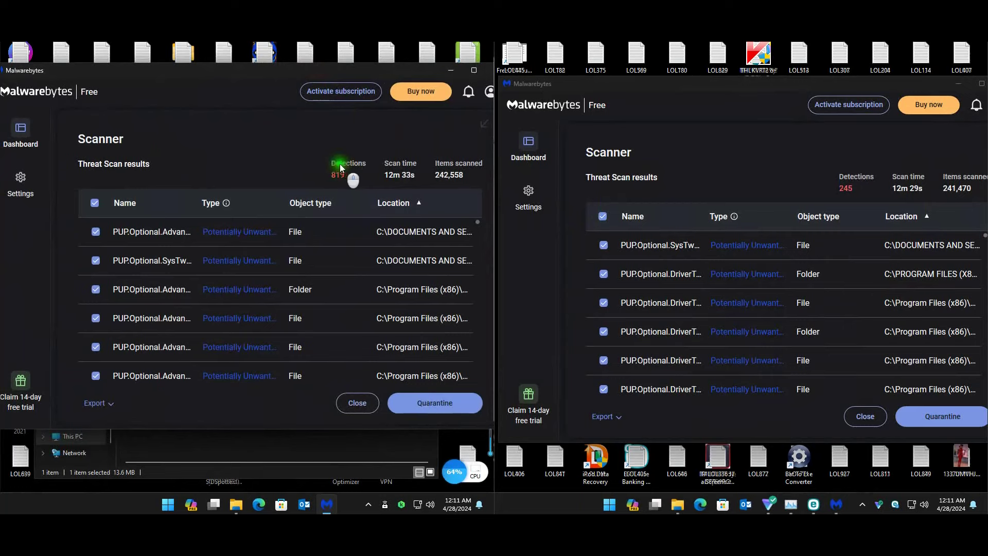
left_click(418, 231)
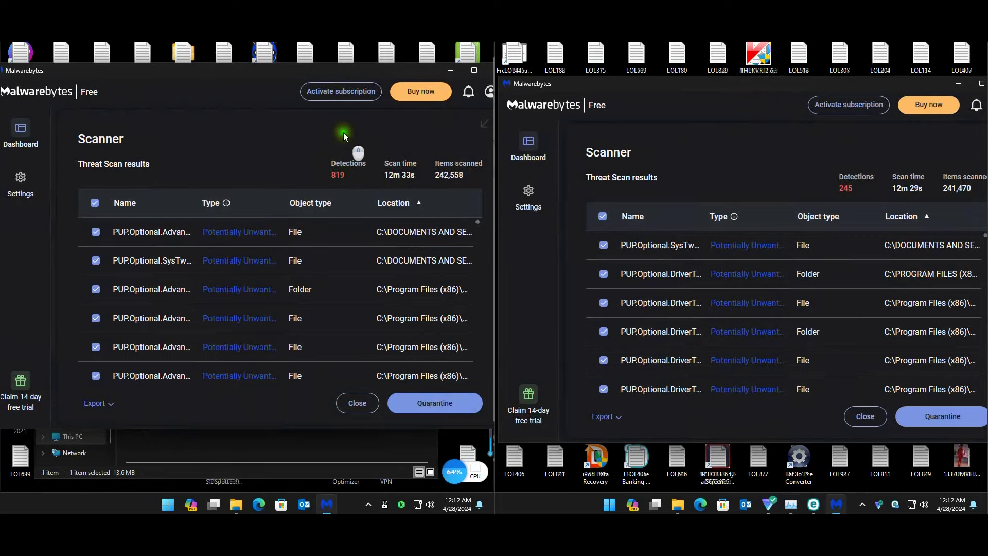
left_click_drag(301, 79, 286, 78)
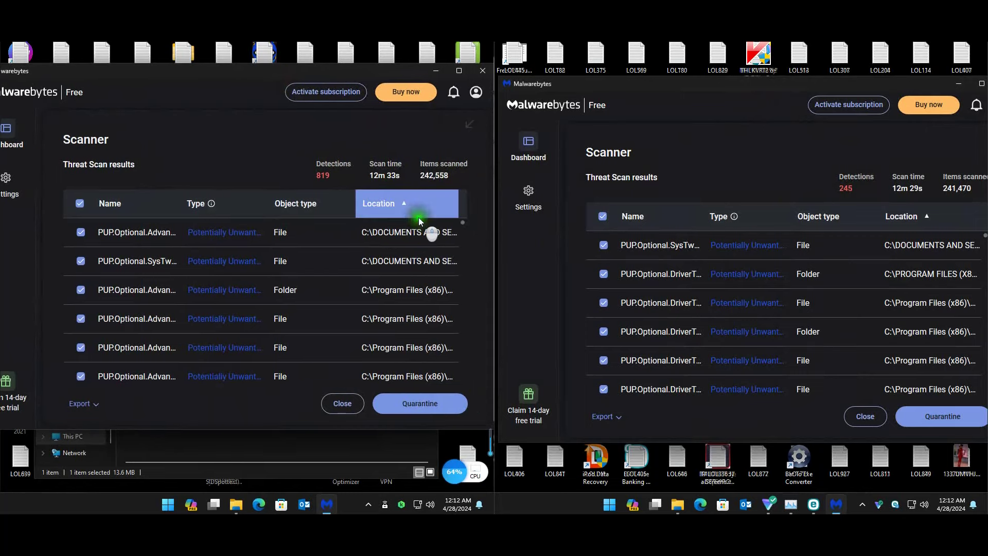
Review the Malwarebytes detections on the Kaspersky machine from the beginning of the list through to the end
left_click(398, 259)
scroll(381, 237, "down", 3)
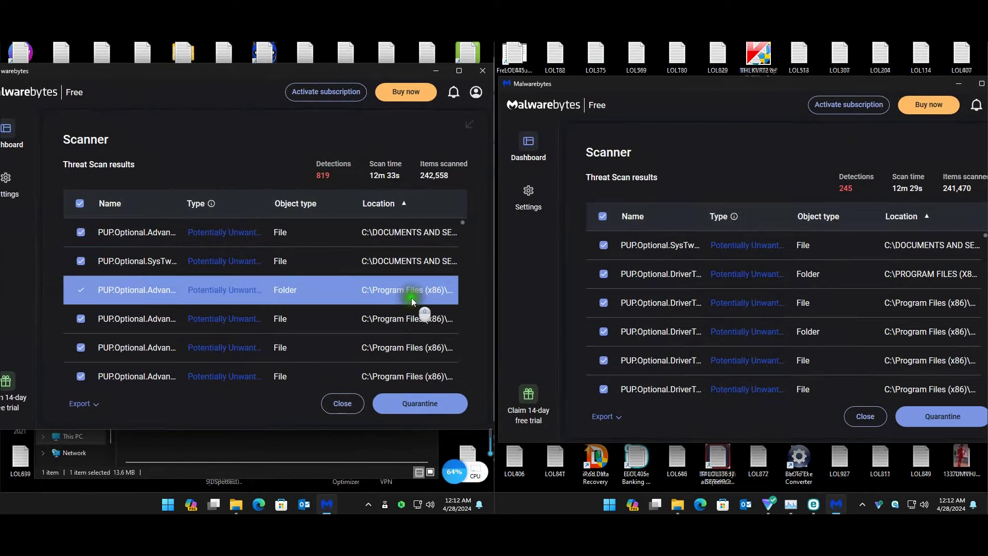
scroll(409, 297, "down", 3)
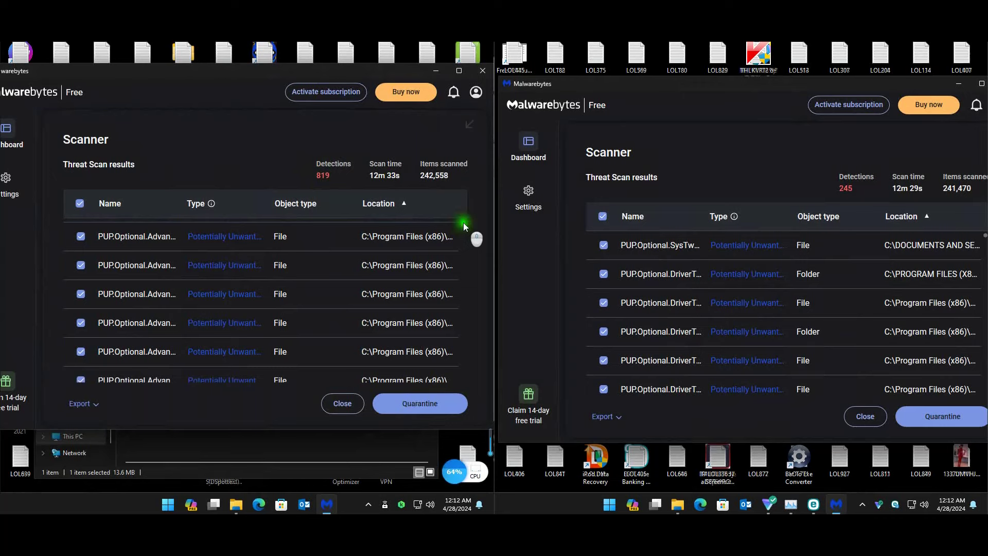
scroll(463, 226, "down", 5)
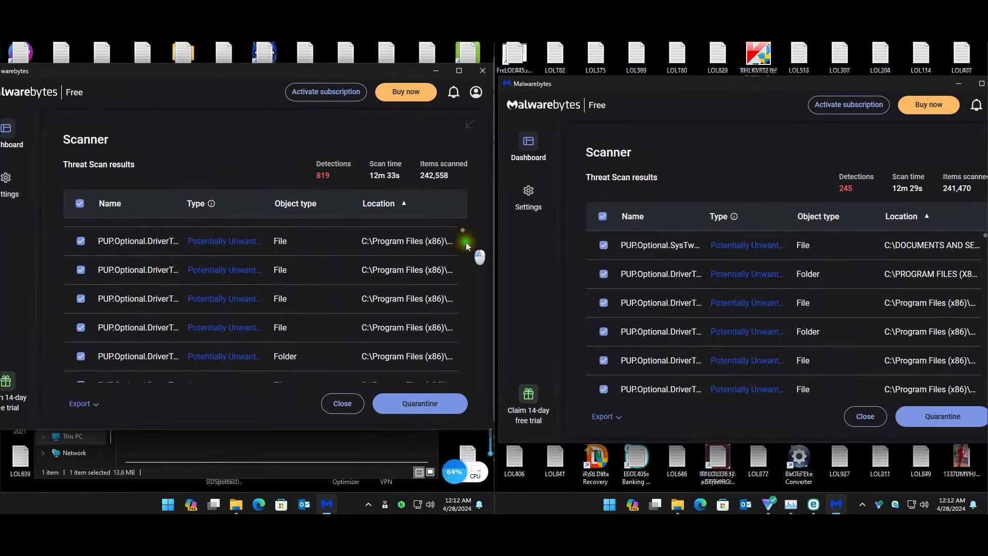
scroll(463, 257, "down", 6)
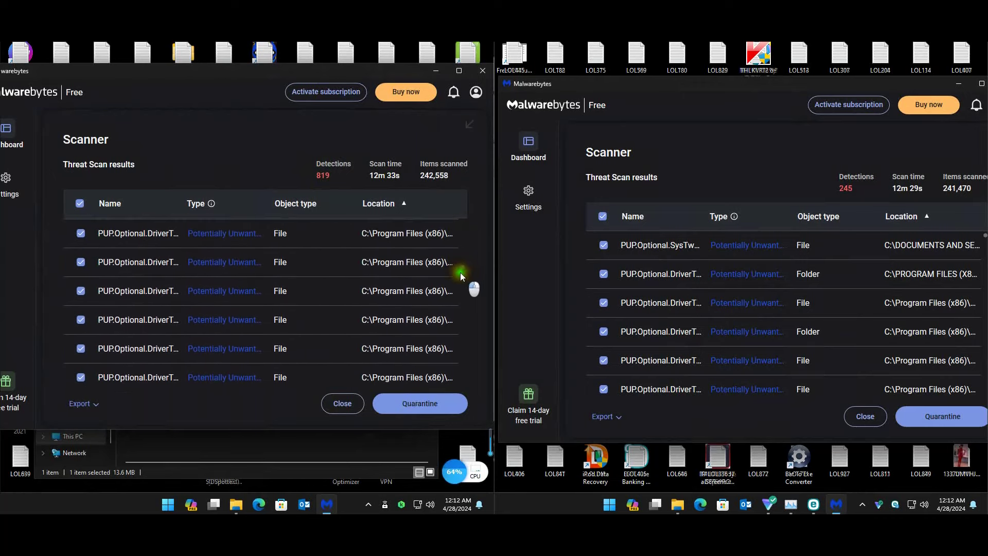
scroll(461, 287, "down", 8)
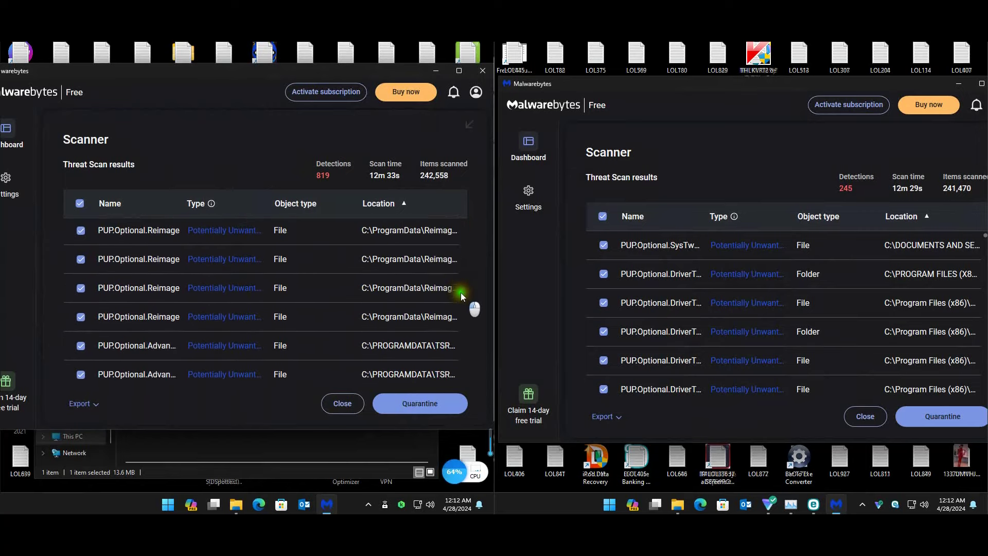
scroll(463, 303, "down", 5)
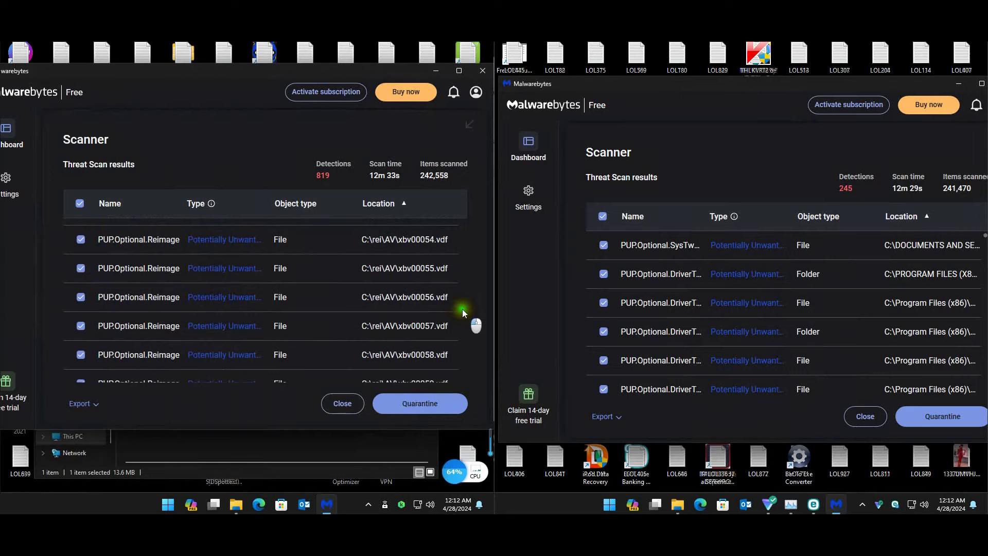
scroll(463, 314, "down", 15)
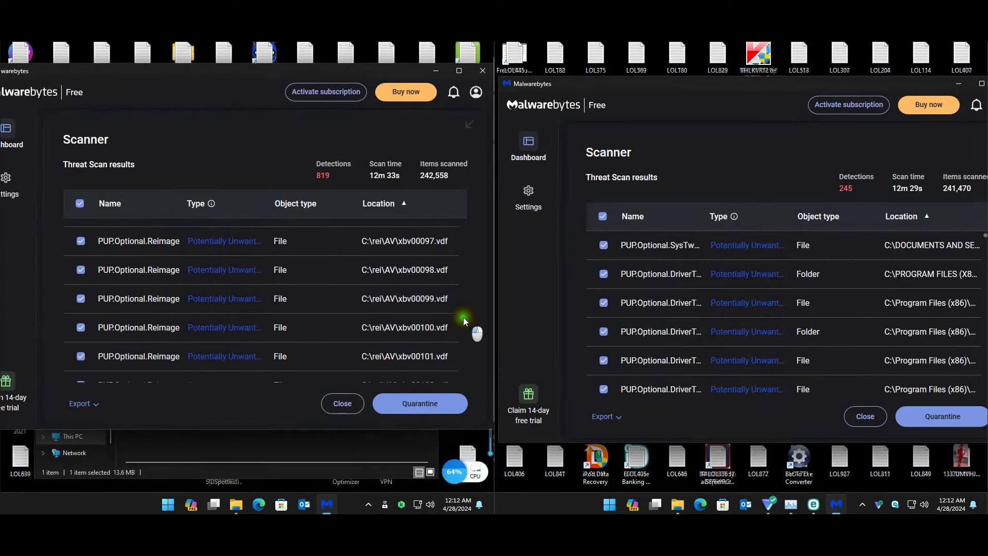
scroll(463, 319, "down", 15)
scroll(462, 330, "down", 20)
scroll(460, 345, "down", 20)
scroll(461, 365, "down", 20)
scroll(461, 370, "down", 10)
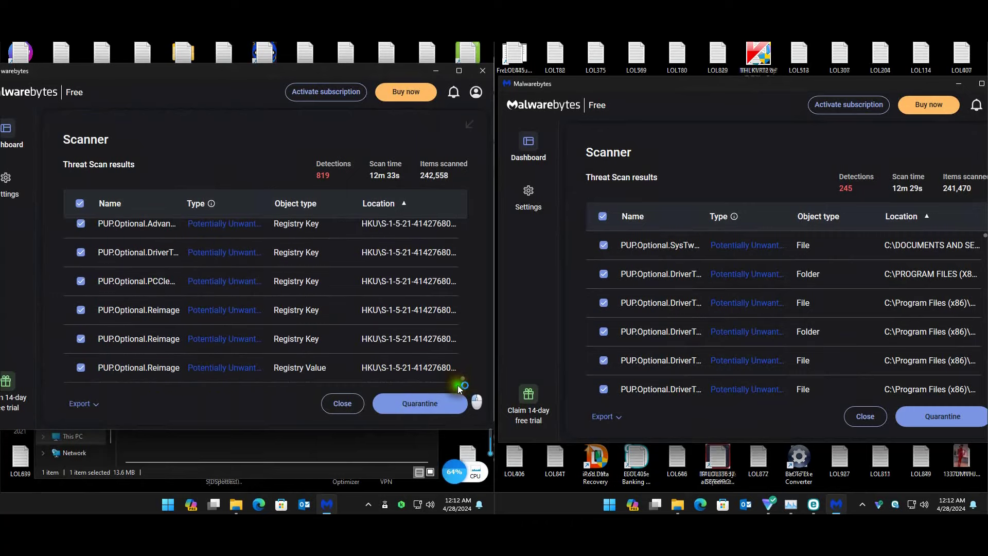
Recheck the registry detections near the end of the Malwarebytes results on the Kaspersky machine, and return to the start of the list
left_click(404, 338)
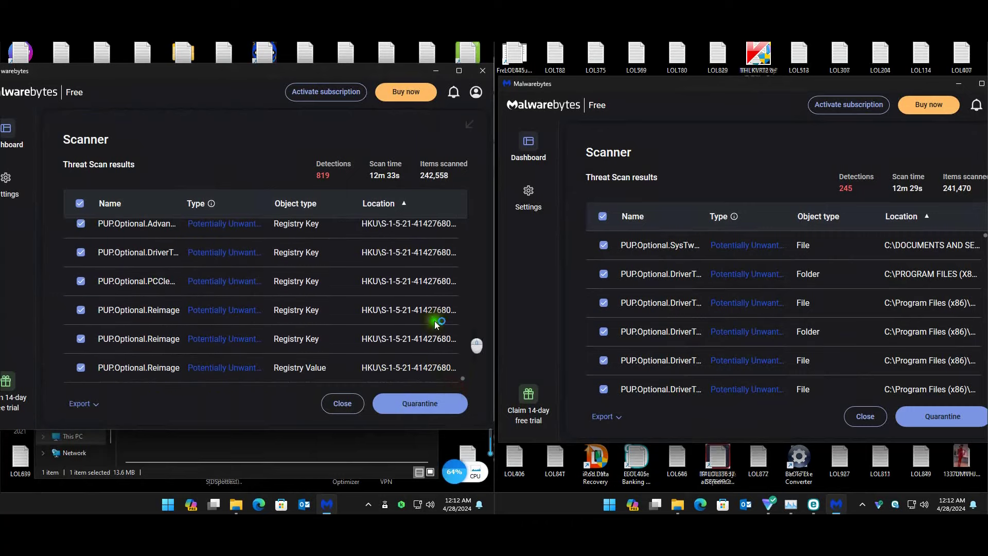
scroll(355, 319, "up", 10)
scroll(356, 318, "up", 5)
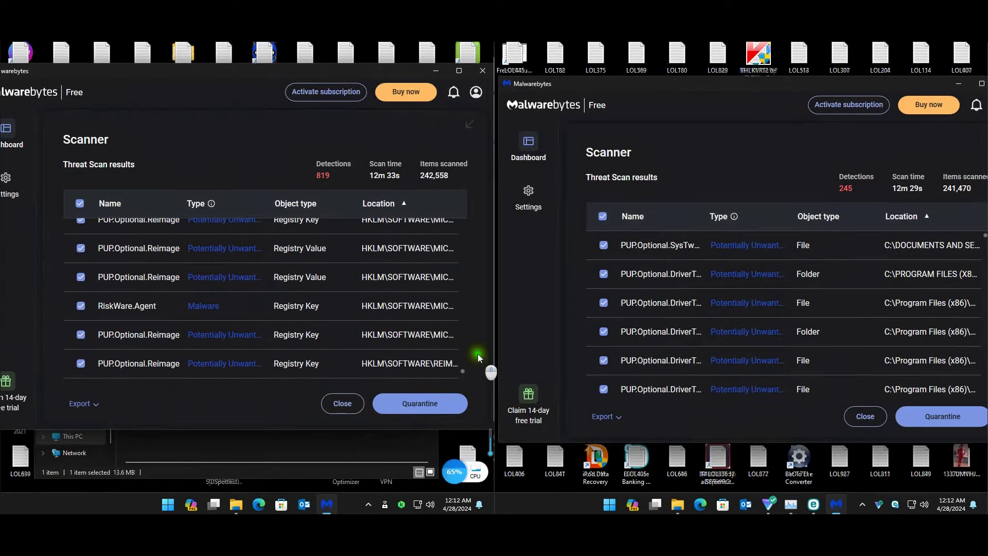
scroll(463, 370, "down", 15)
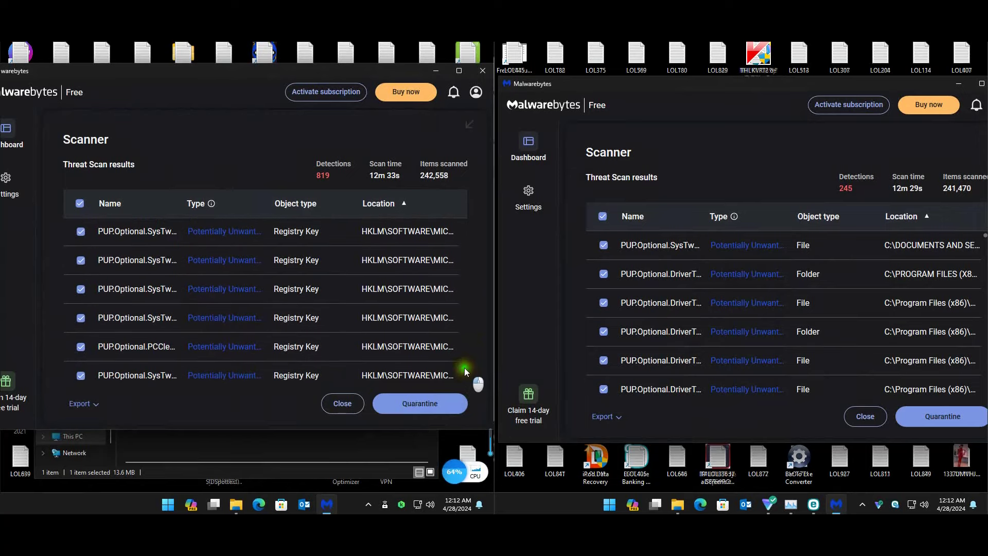
scroll(204, 298, "up", 3)
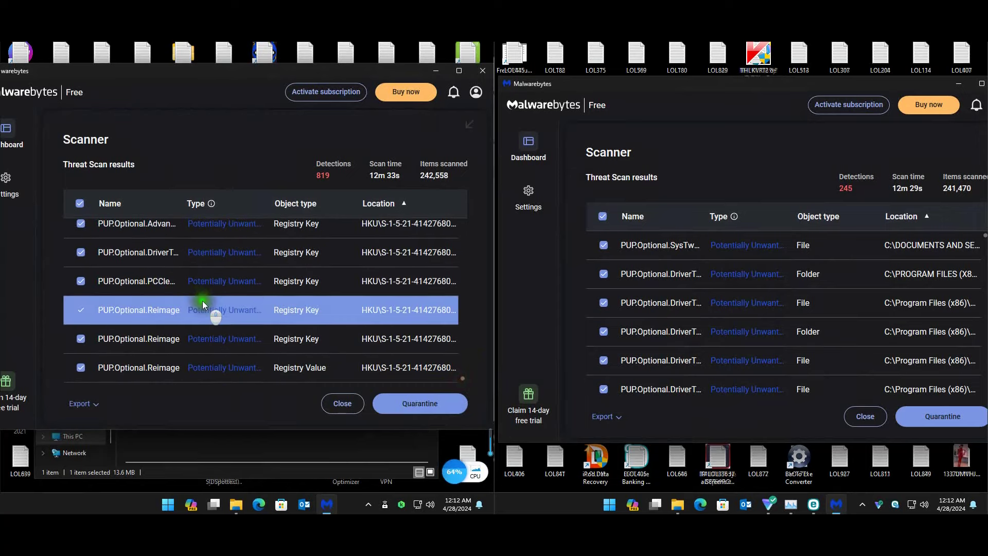
scroll(204, 303, "up", 5)
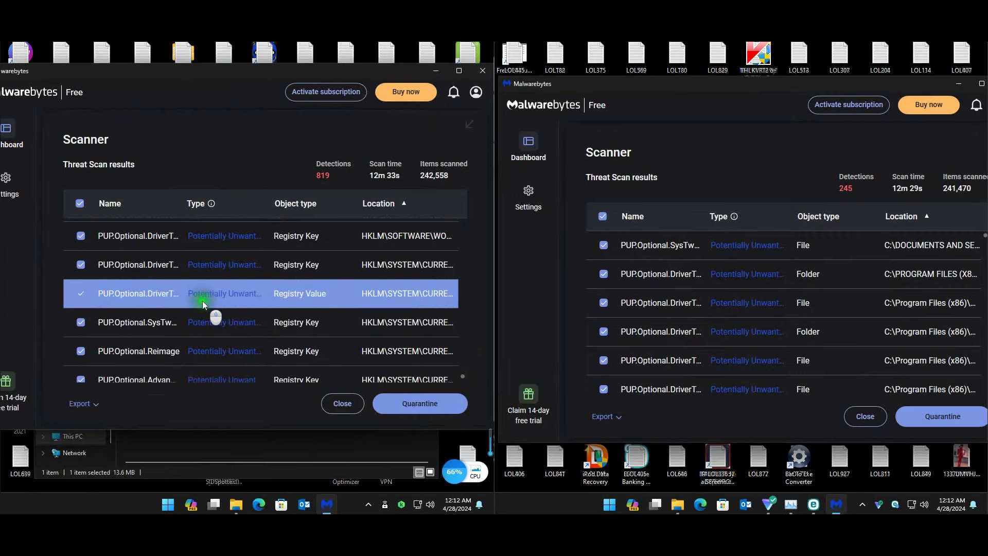
scroll(202, 301, "up", 5)
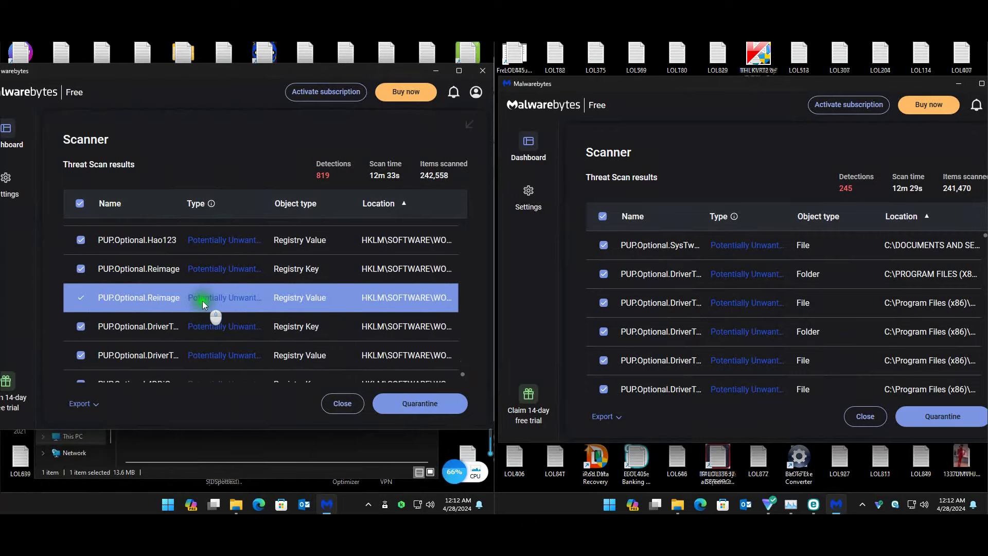
scroll(202, 300, "up", 5)
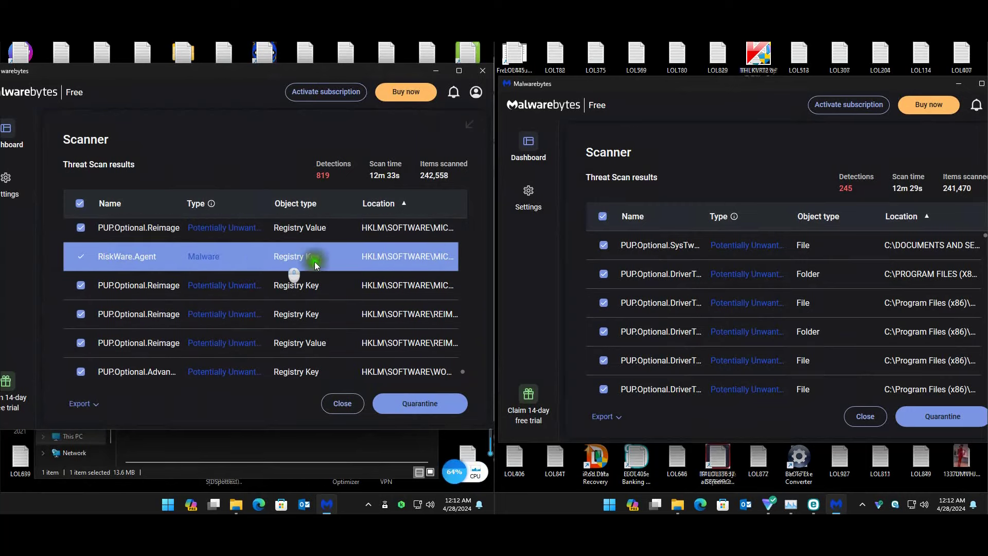
scroll(462, 368, "down", 5)
scroll(465, 357, "down", 10)
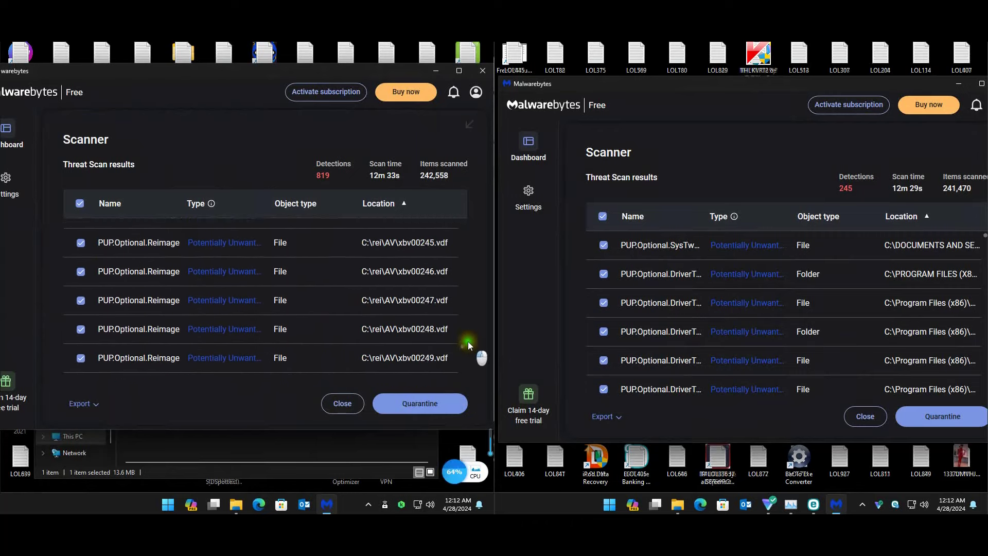
left_click_drag(474, 315, 465, 160)
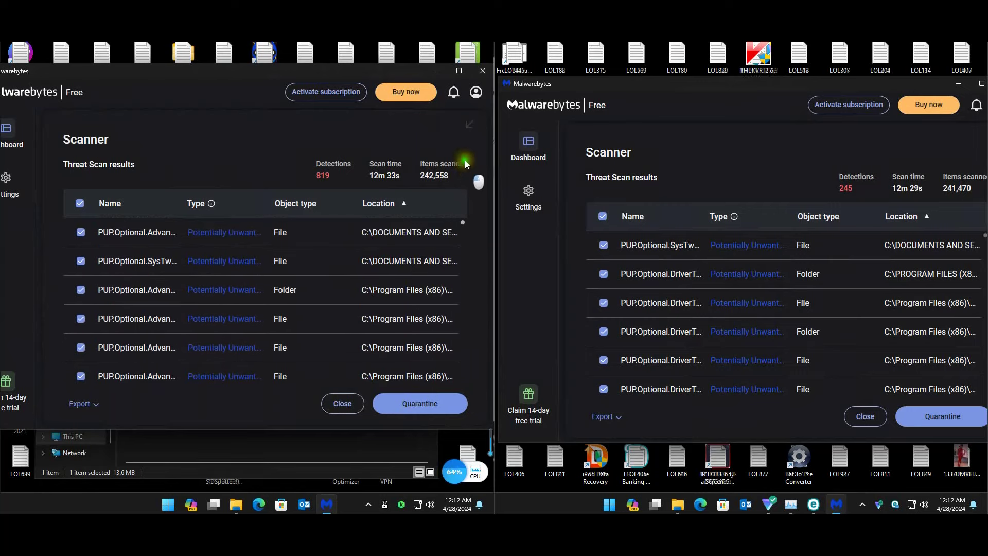
Close Malwarebytes on the Kaspersky machine and dismiss the file copy conflict for KVRT.exe
left_click(482, 71)
left_click(332, 321)
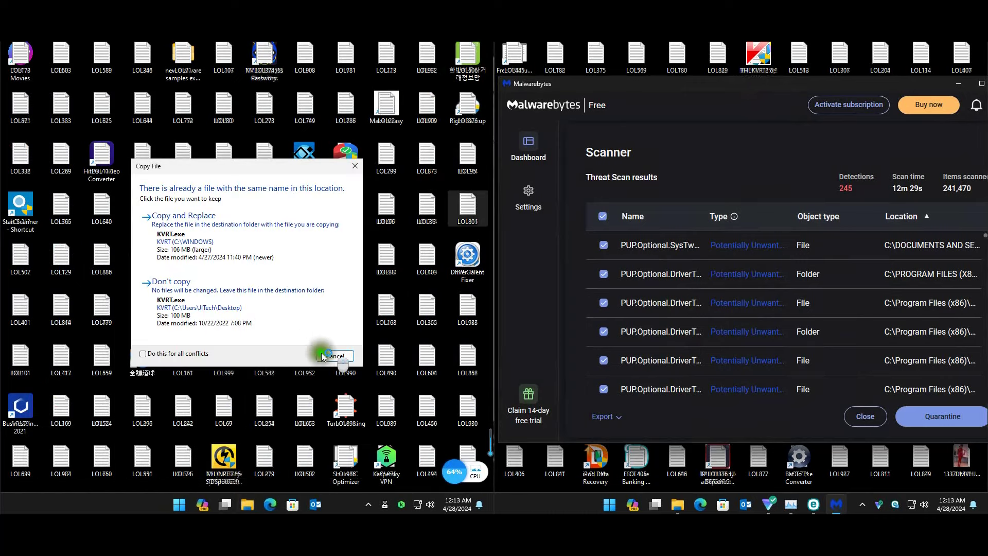
left_click(214, 309)
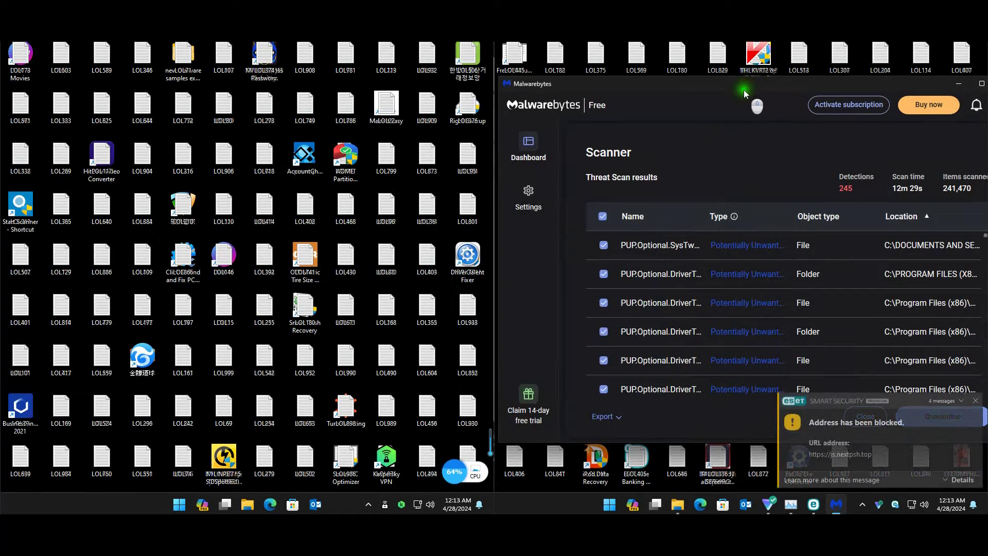
Move the Malwarebytes window on the ESET machine so its results table fits, and review the detections located in the Program Files folders
mouse_move(742, 82)
left_mouse_down()
mouse_move(732, 84)
mouse_move(759, 89)
left_mouse_up()
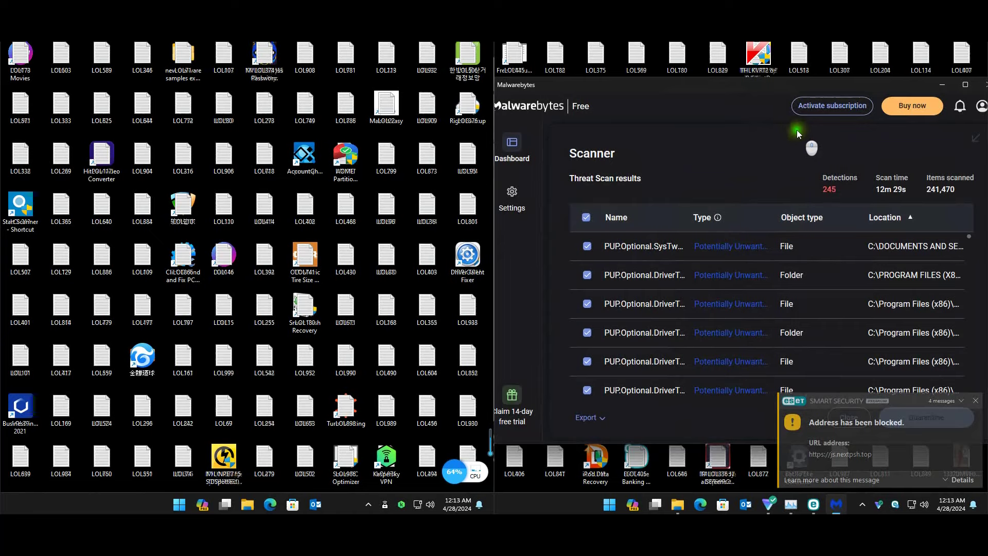
left_click(842, 238)
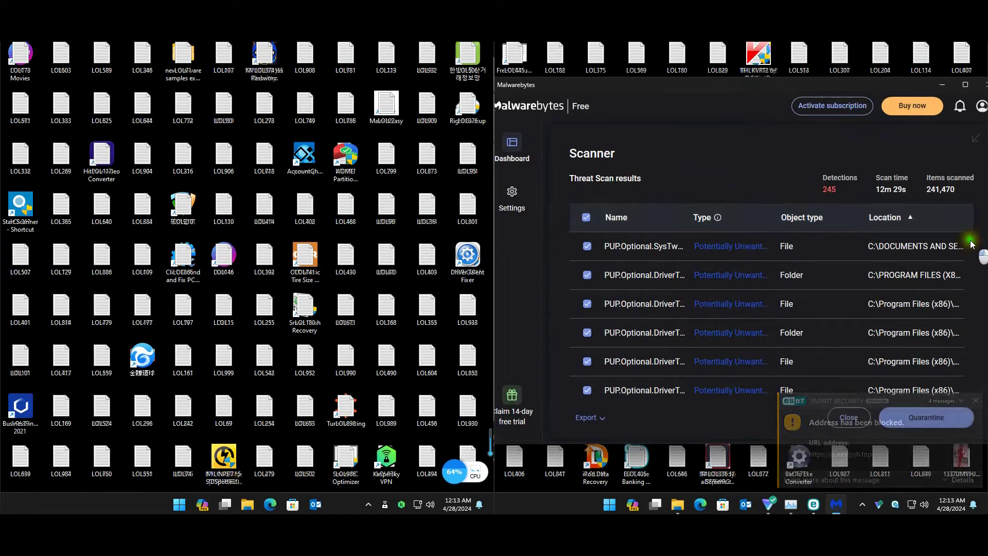
scroll(972, 242, "down", 2)
scroll(972, 254, "down", 3)
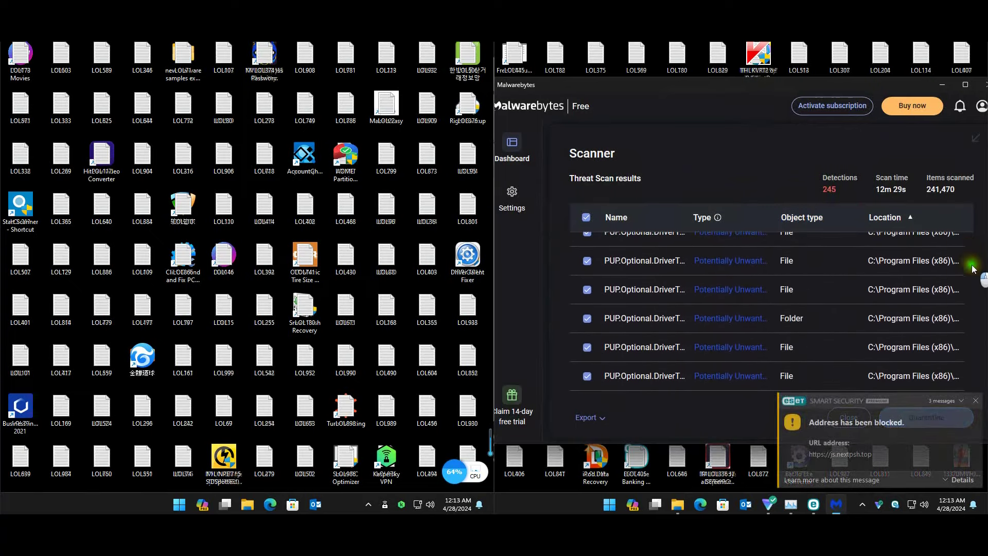
scroll(973, 268, "down", 2)
scroll(971, 273, "up", 3)
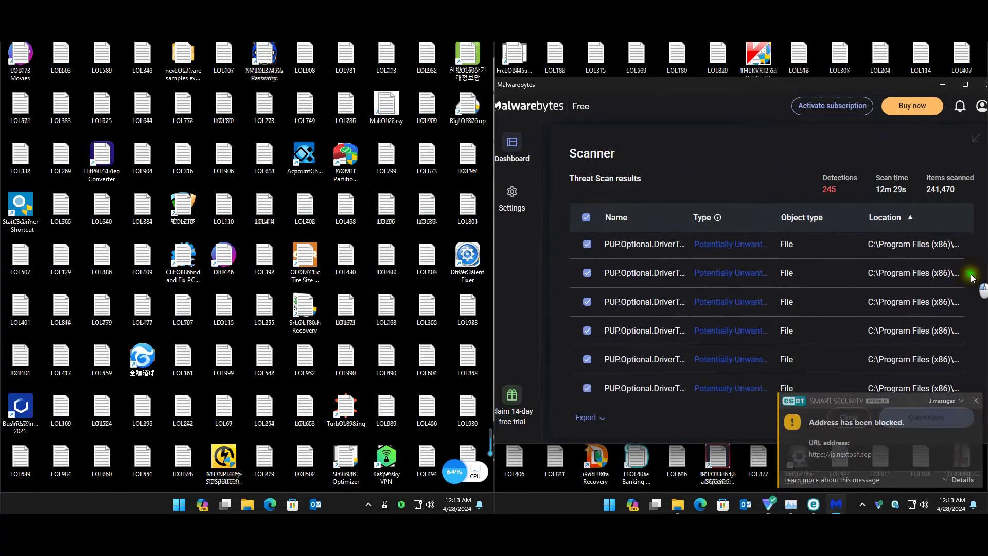
scroll(972, 282, "down", 4)
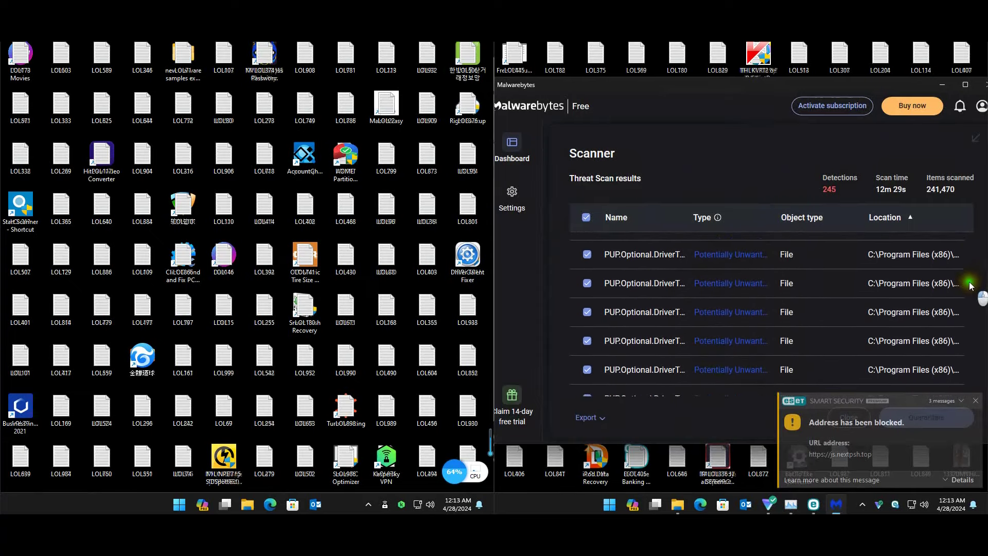
scroll(969, 297, "up", 2)
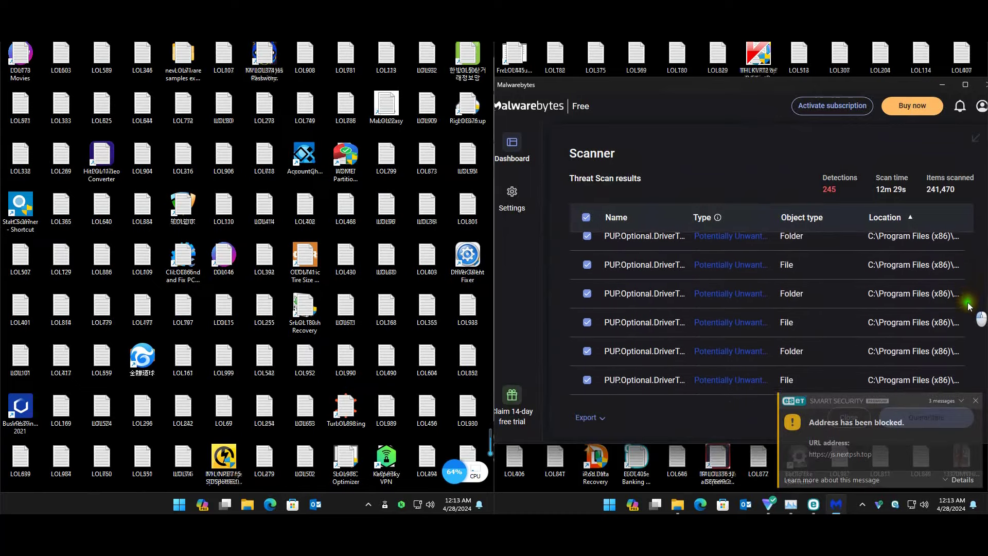
scroll(969, 311, "down", 2)
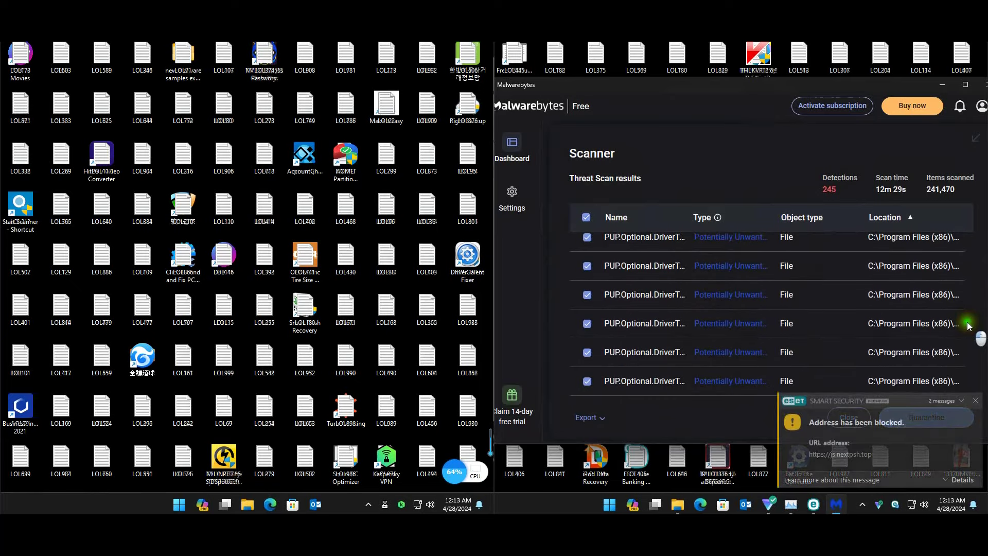
scroll(969, 328, "up", 1)
scroll(969, 329, "down", 2)
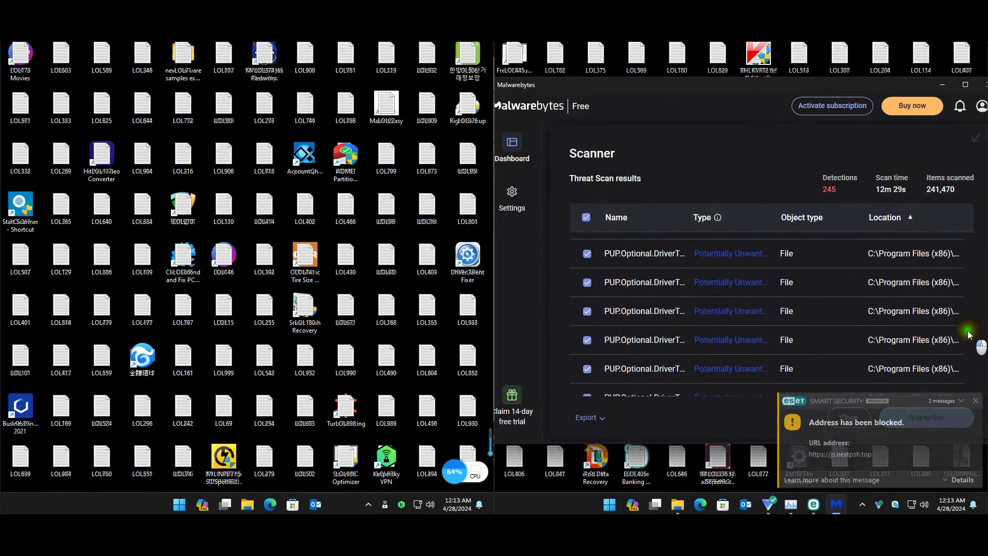
scroll(969, 335, "down", 1)
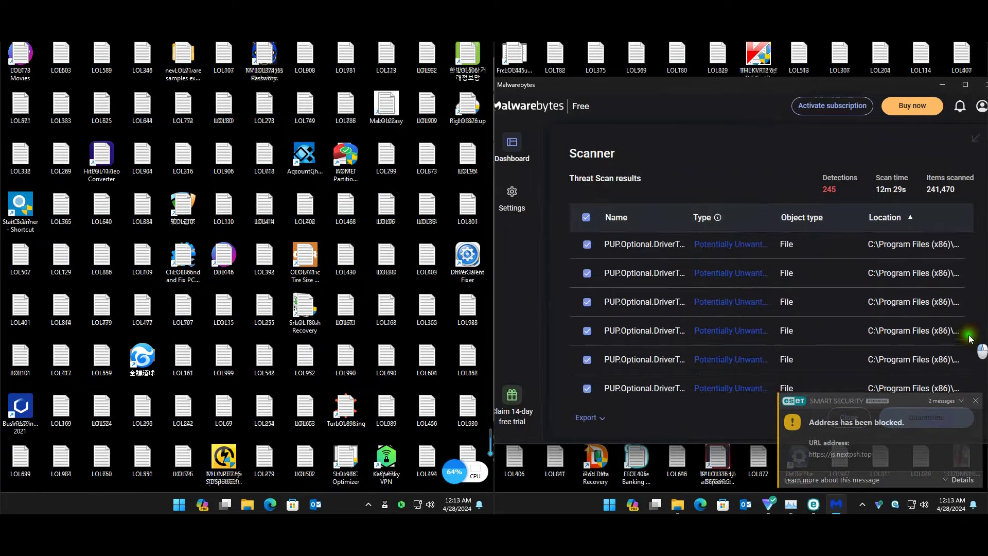
scroll(973, 346, "down", 5)
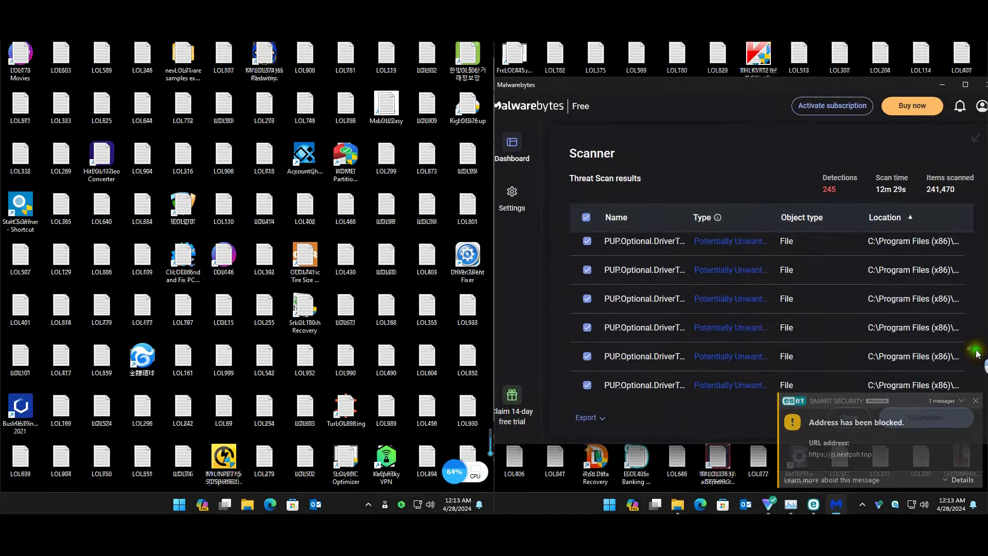
scroll(978, 354, "down", 2)
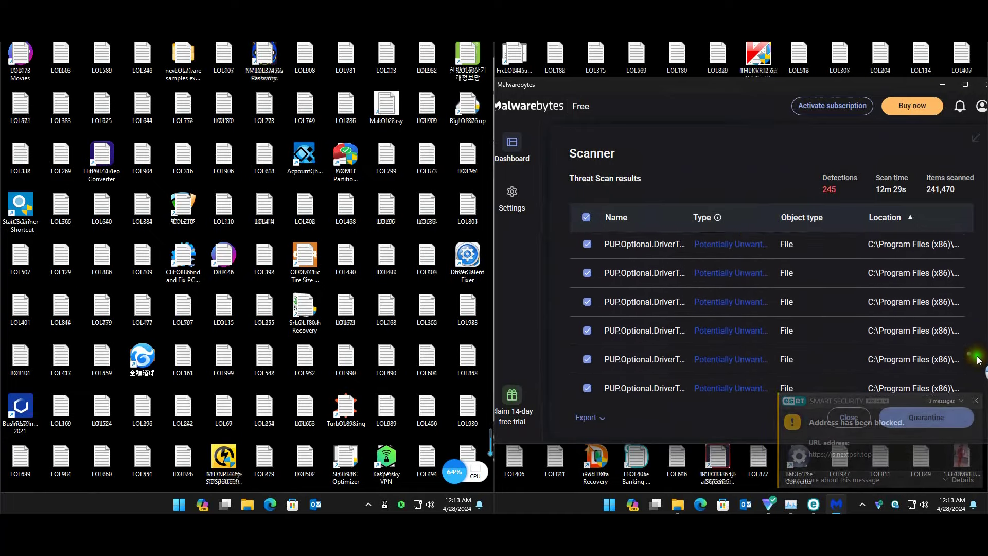
scroll(979, 364, "down", 3)
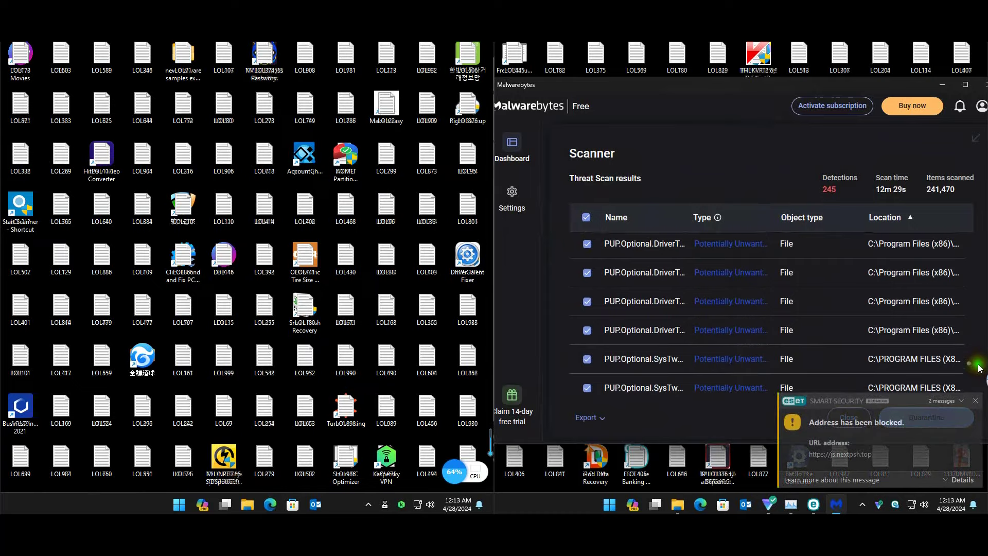
Review the malware and registry detections through the end of the ESET machine's Malwarebytes list, and close Malwarebytes
scroll(978, 367, "down", 10)
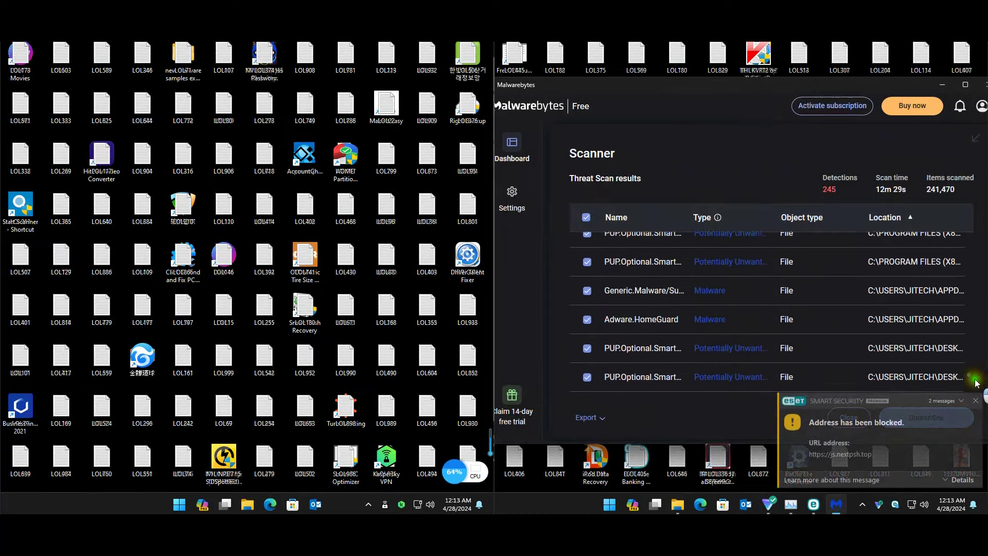
scroll(976, 383, "down", 8)
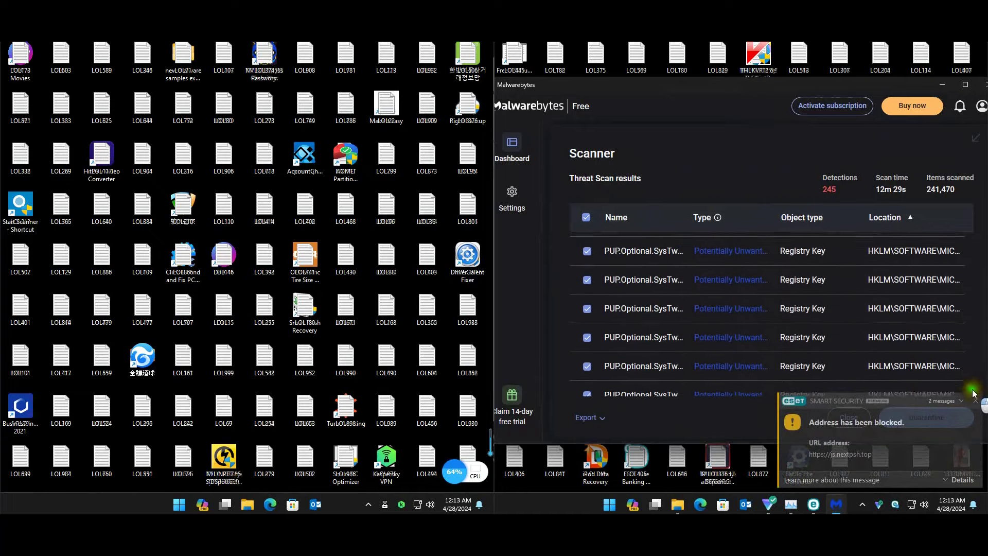
scroll(972, 395, "down", 4)
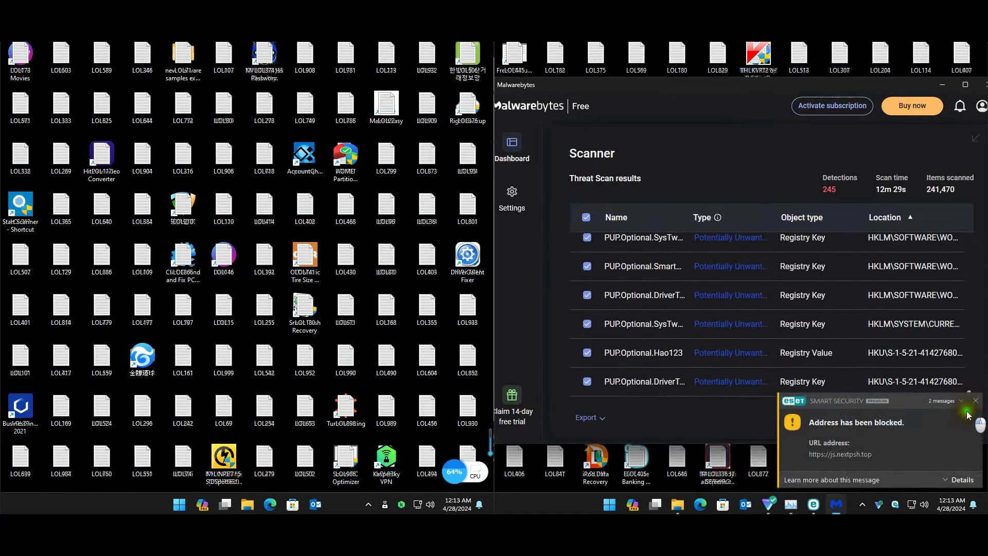
scroll(684, 355, "down", 4)
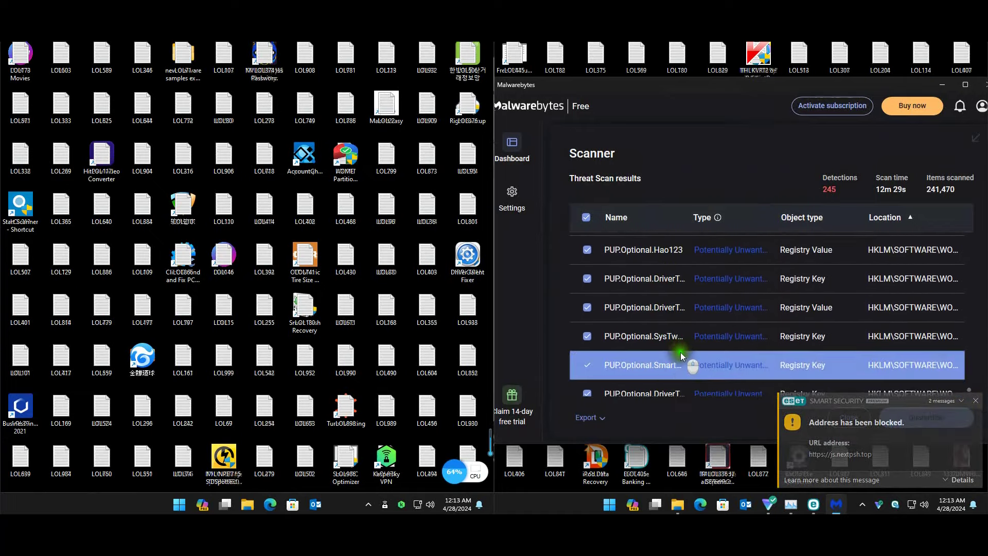
scroll(676, 334, "down", 3)
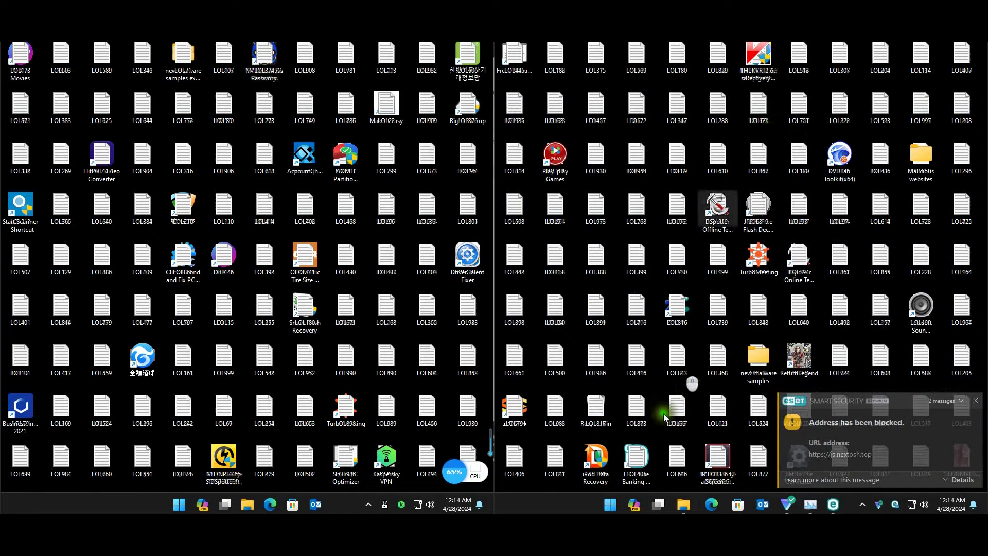
Show the startup apps in Task Manager on the ESET machine, and open Task Manager on the Kaspersky machine
left_click(805, 505)
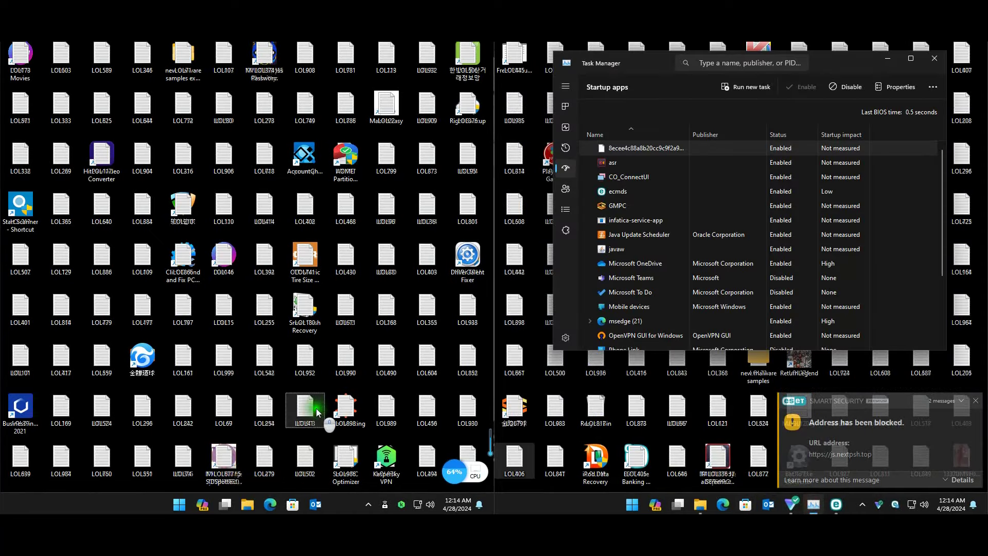
left_click(658, 176)
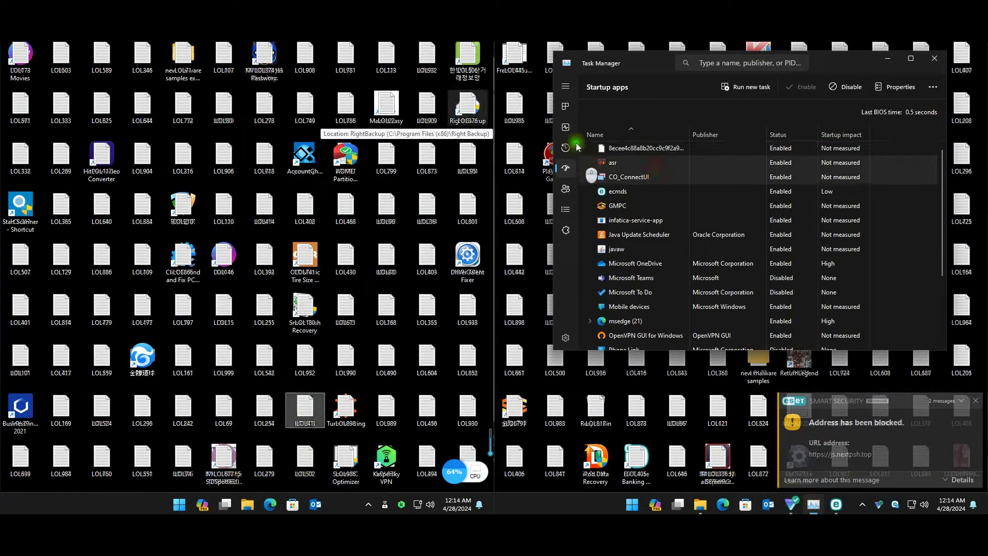
left_click(565, 167)
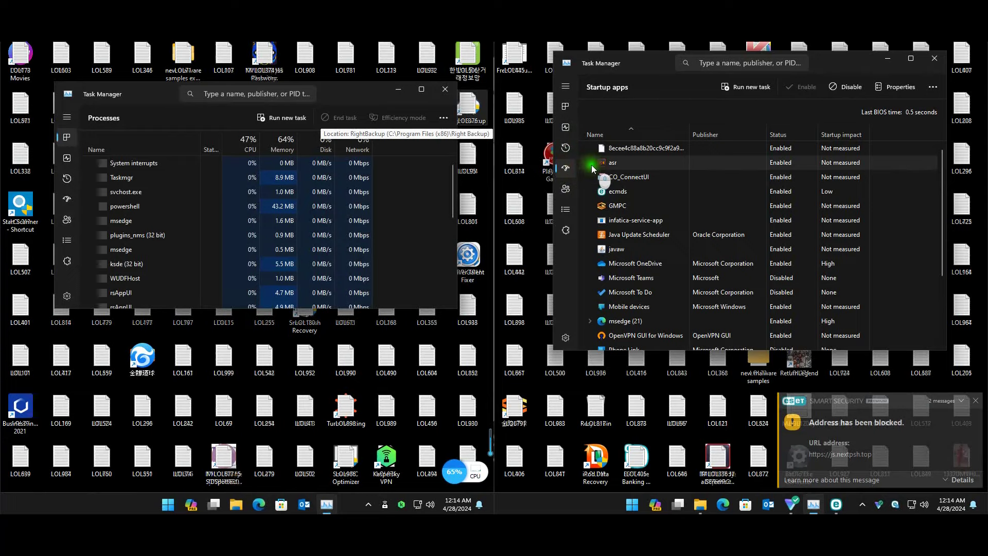
Inspect the properties of the startup entry starting with 8ecee4c88a8b20cc9c9f2a9 on the ESET machine, and close its properties window
left_click(650, 148)
right_click(650, 149)
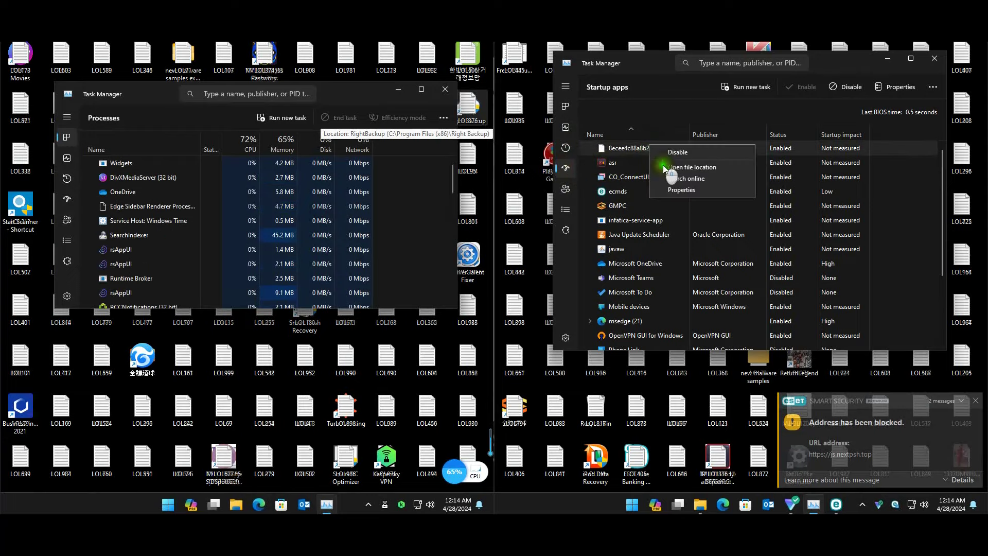
left_click(669, 193)
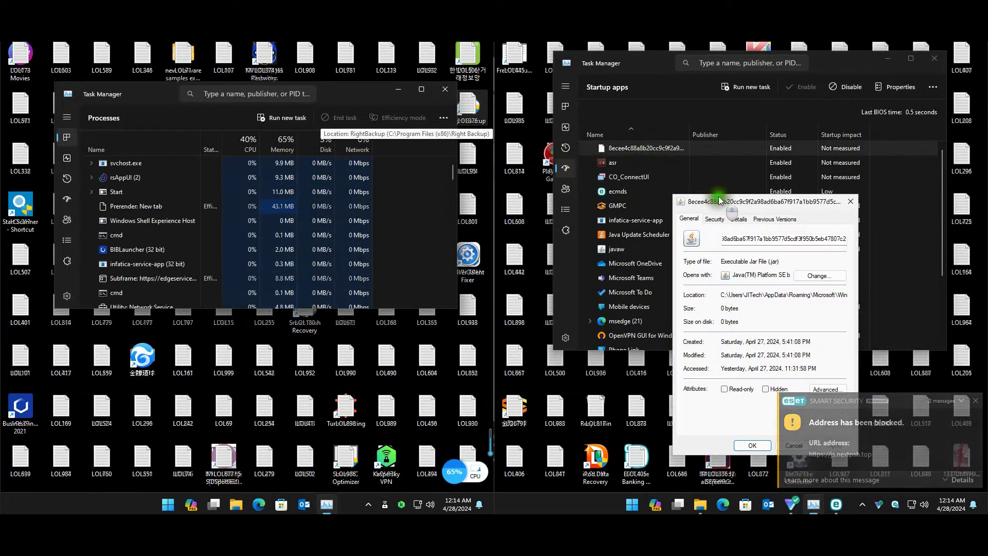
left_click_drag(719, 199, 679, 161)
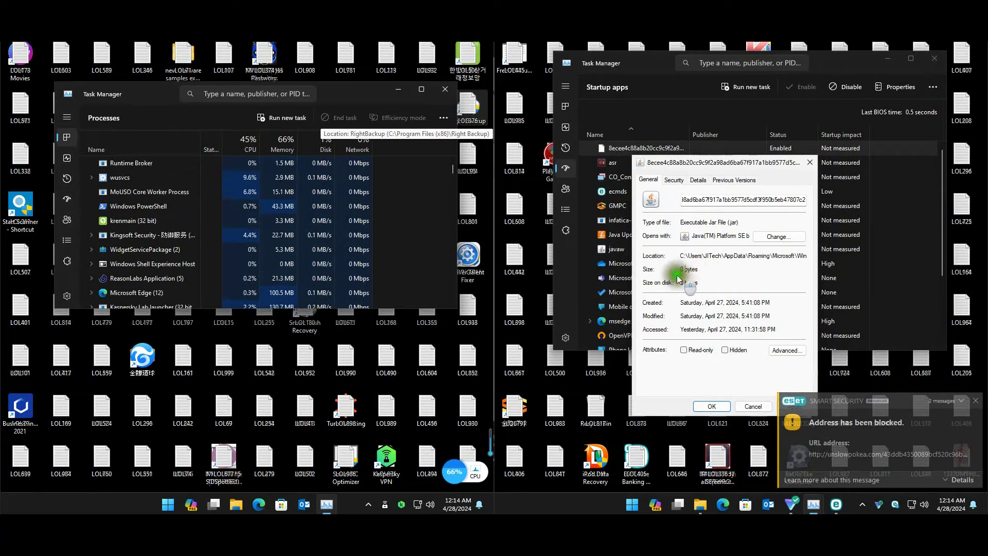
left_click(810, 162)
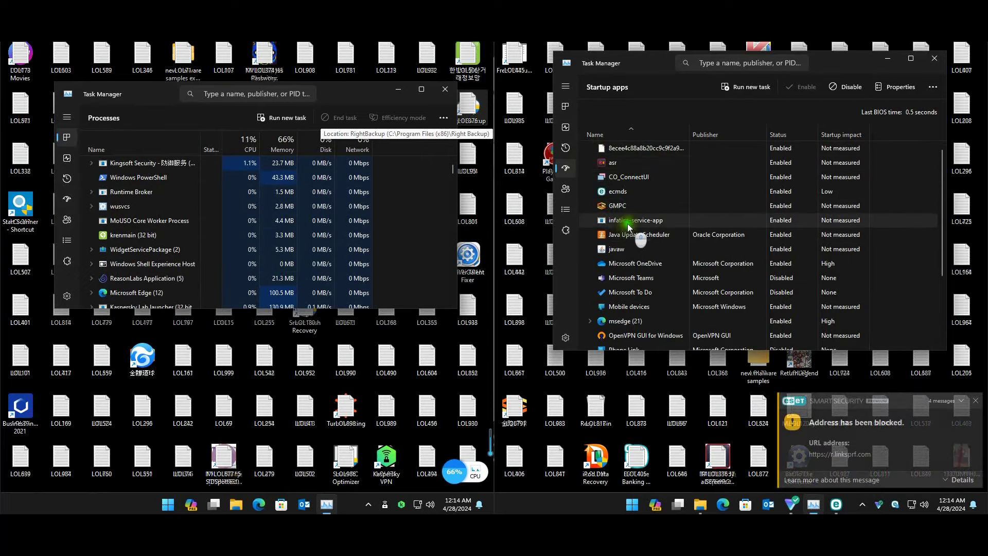
Review the remaining startup apps in Task Manager on the ESET machine, and close Task Manager
scroll(621, 244, "down", 5)
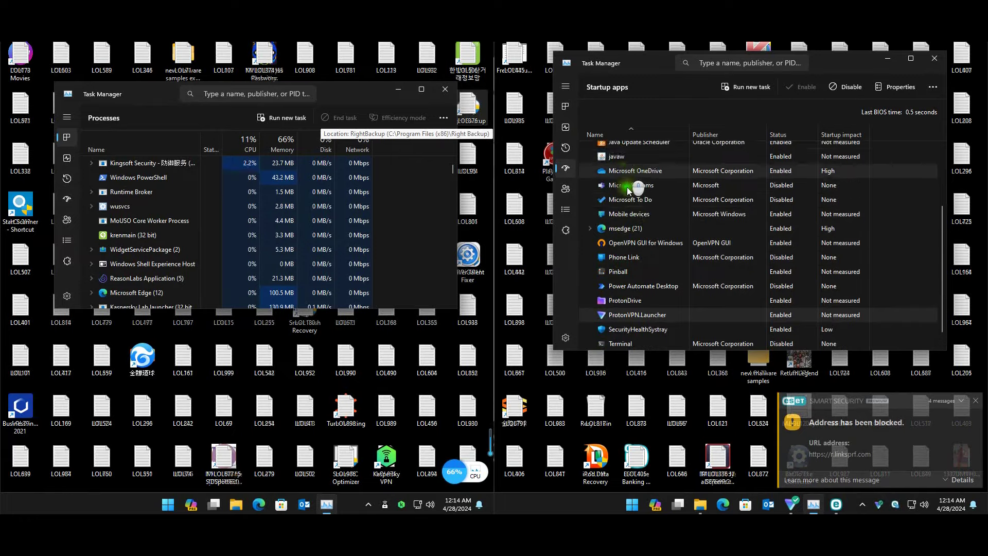
scroll(638, 268, "up", 5)
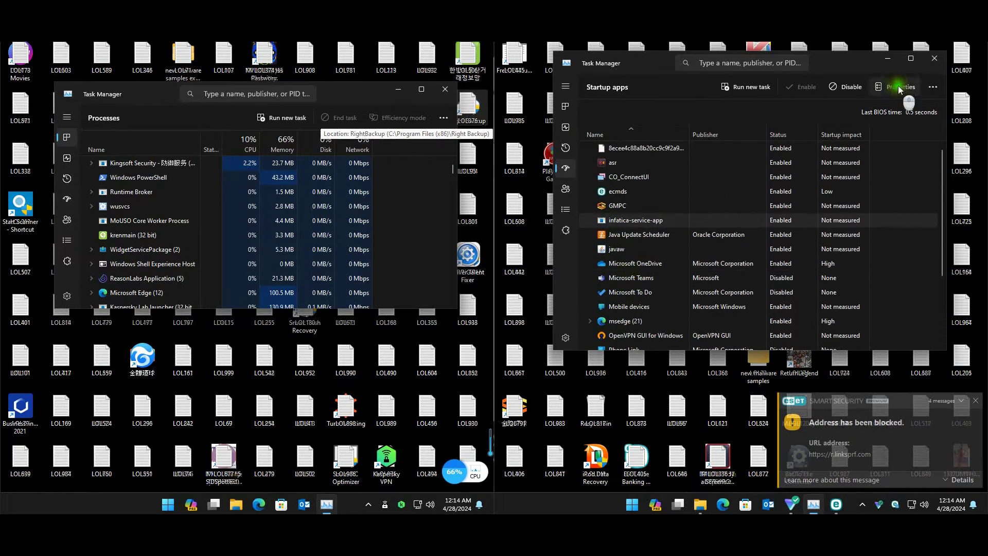
left_click(938, 63)
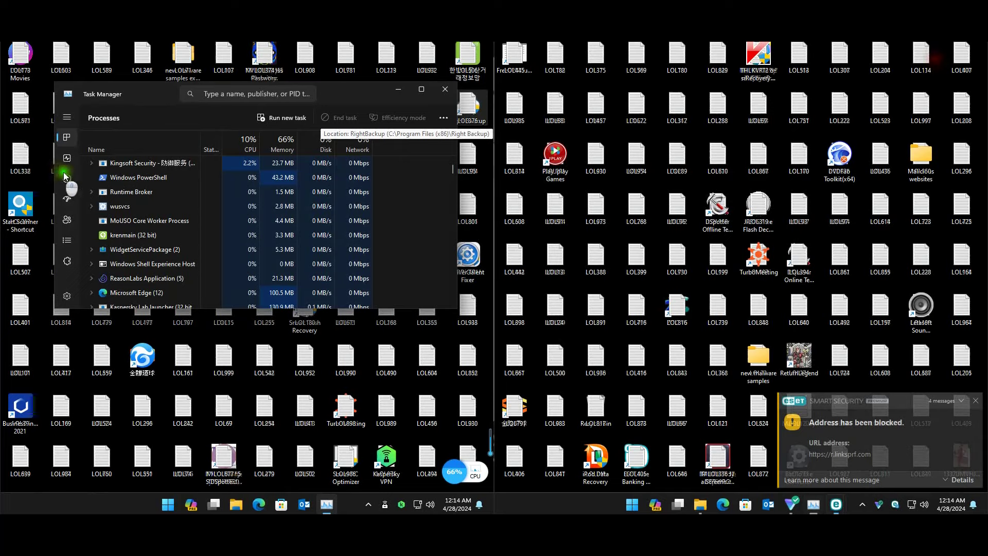
Show the startup apps on the Kaspersky machine, inspect the properties of the lowercase "new" entry, and close its properties window
left_click(67, 198)
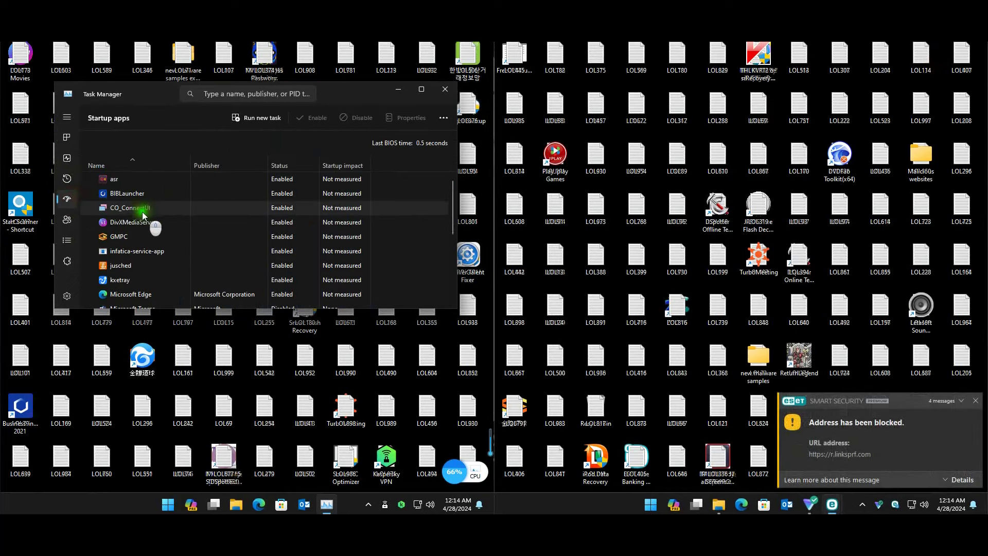
scroll(146, 222, "down", 3)
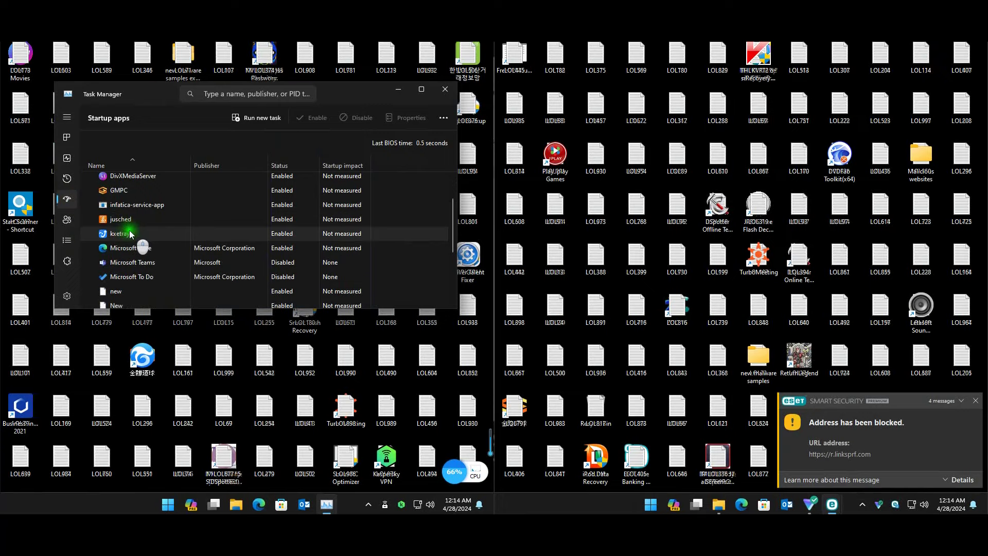
right_click(111, 231)
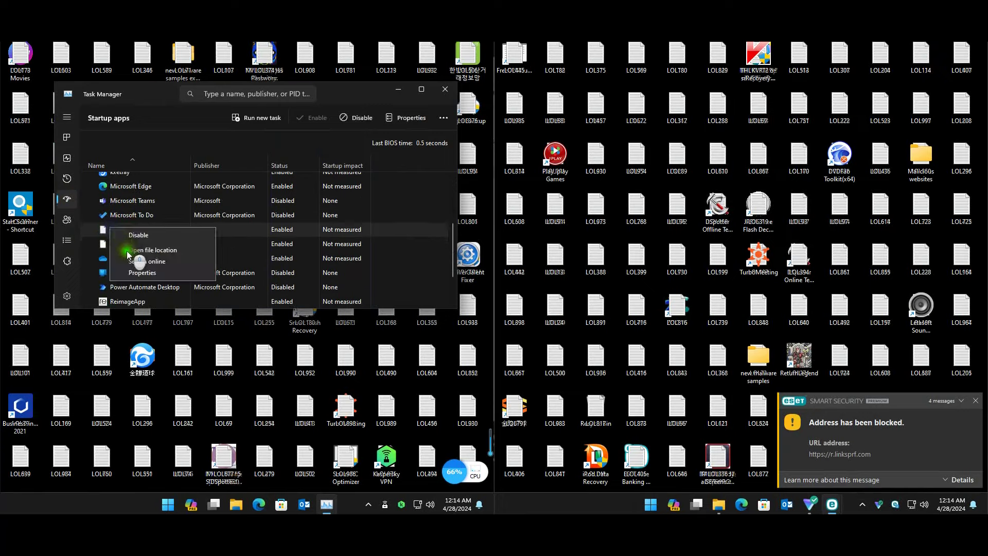
left_click(128, 277)
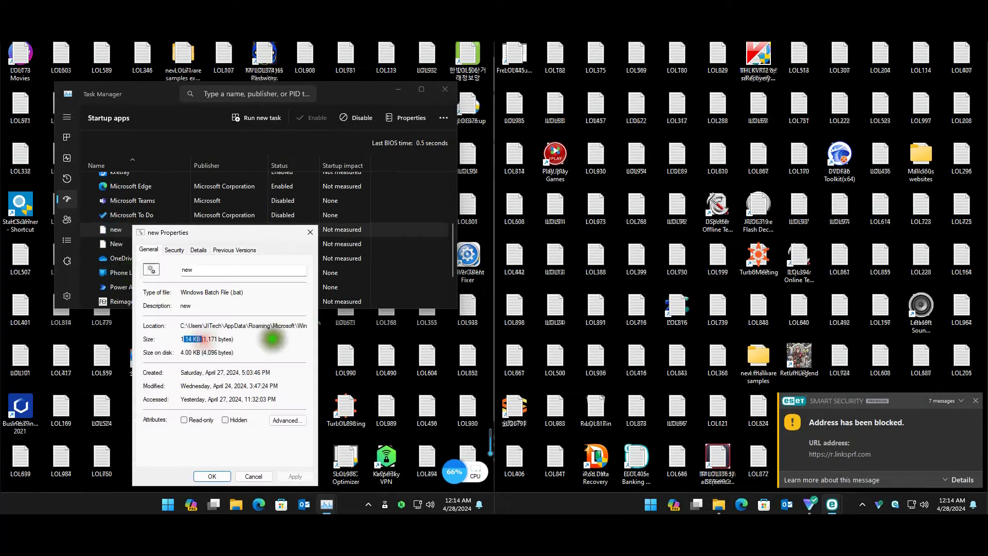
left_click(305, 236)
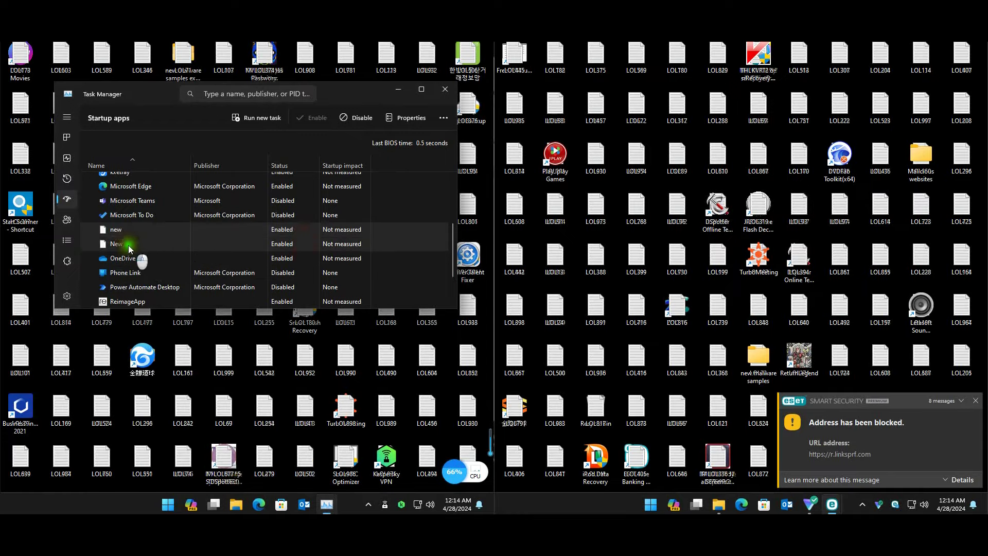
Review the startup entries from "New" to the end of the list on the Kaspersky machine, and close Task Manager
right_click(113, 245)
left_click(129, 230)
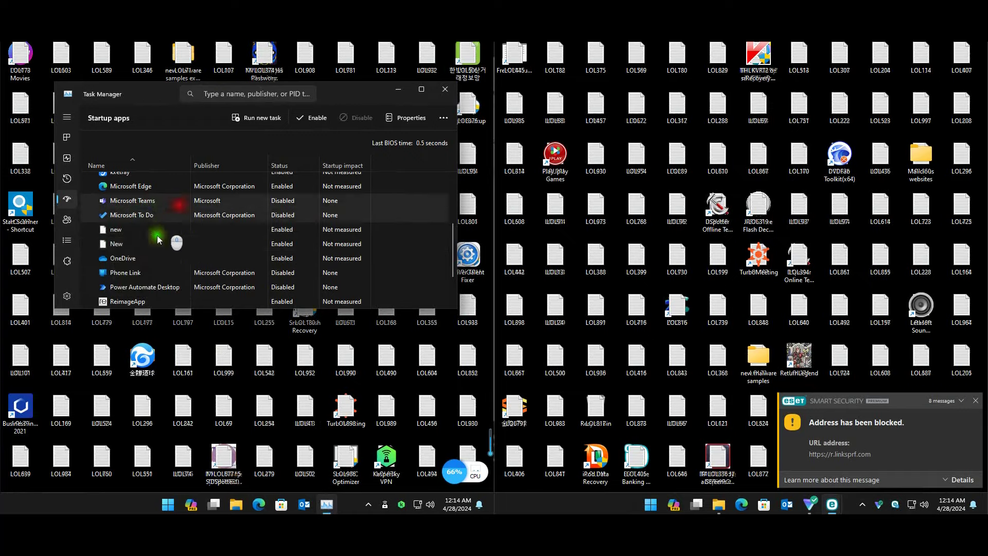
scroll(130, 236, "down", 1)
scroll(129, 240, "down", 1)
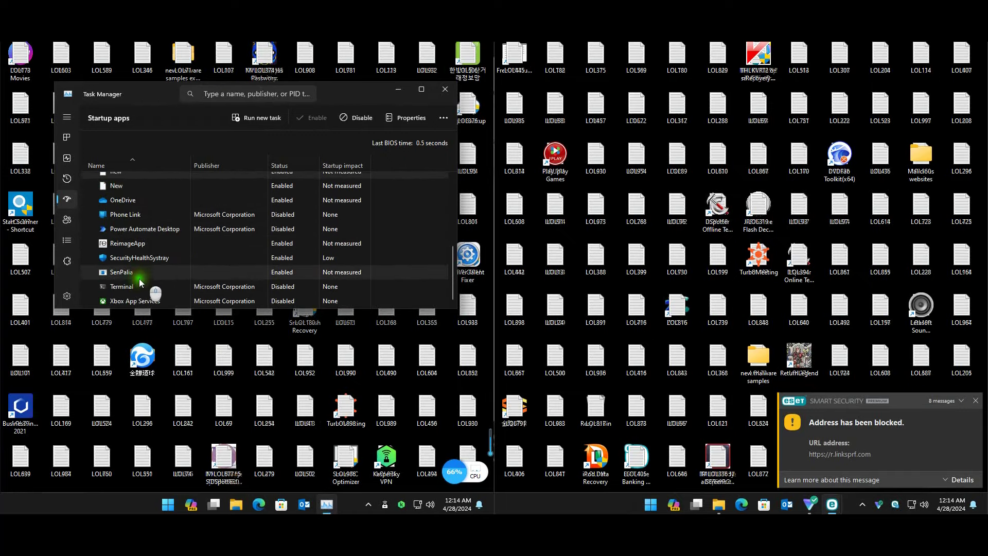
left_click(447, 90)
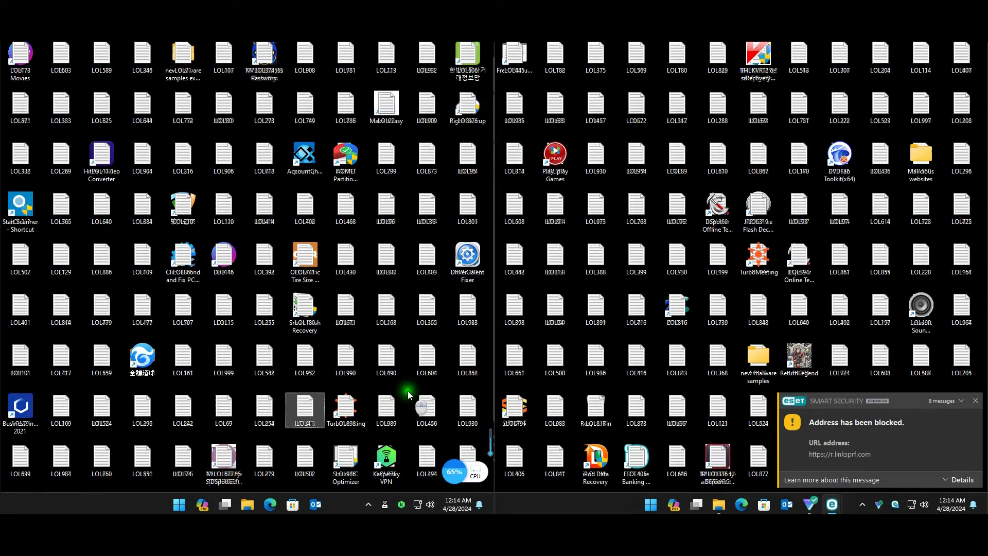
Open Control Panel on both machines with the Run command control, closing the %appdata% folder opened on the ESET machine
key("super+r")
key("Return")
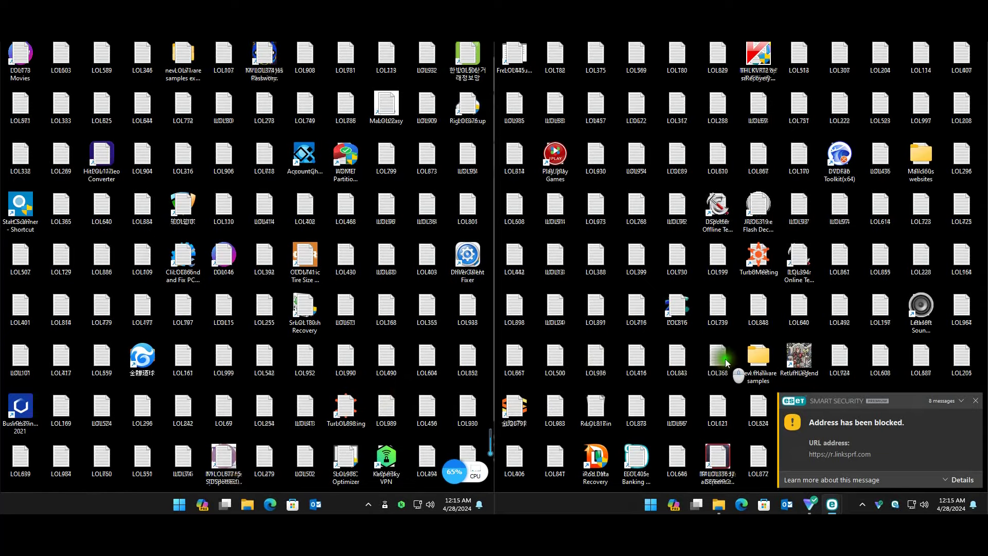
key("super+r")
key("Return")
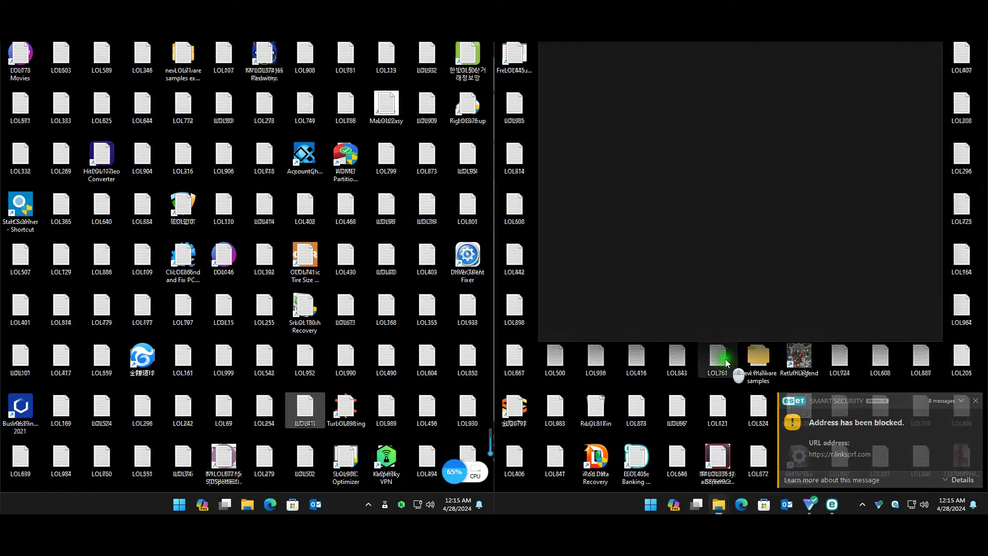
key("super+r")
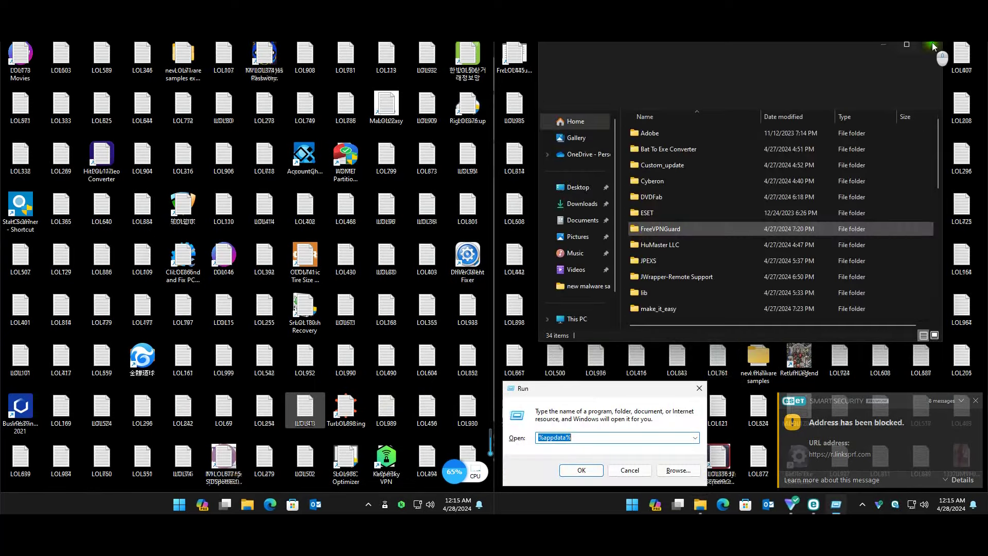
left_click(934, 46)
left_click(569, 423)
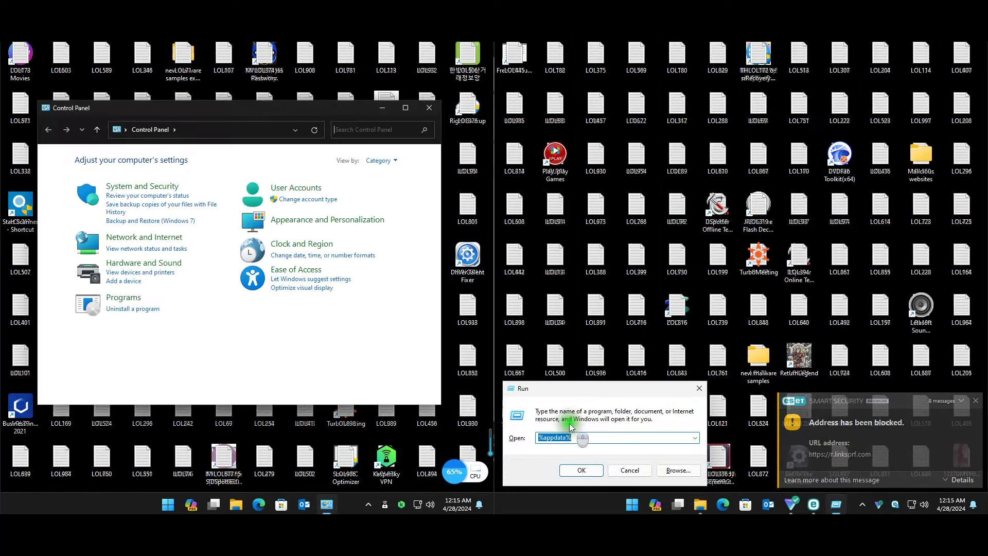
type("control")
key("Return")
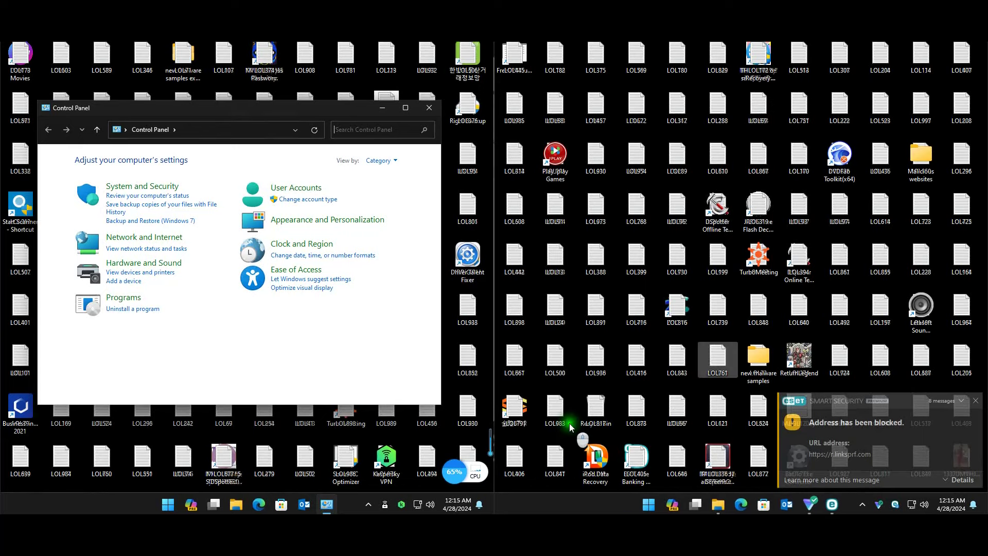
Show the installed programs on both machines, review the whole list on the Kaspersky machine, and close its Programs and Features window
left_click(114, 312)
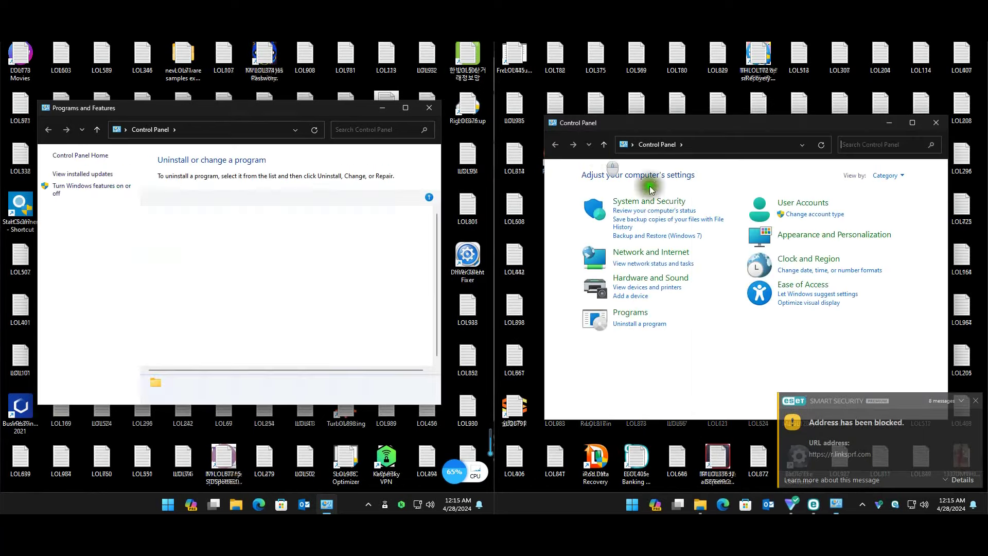
left_click(623, 324)
left_click(221, 271)
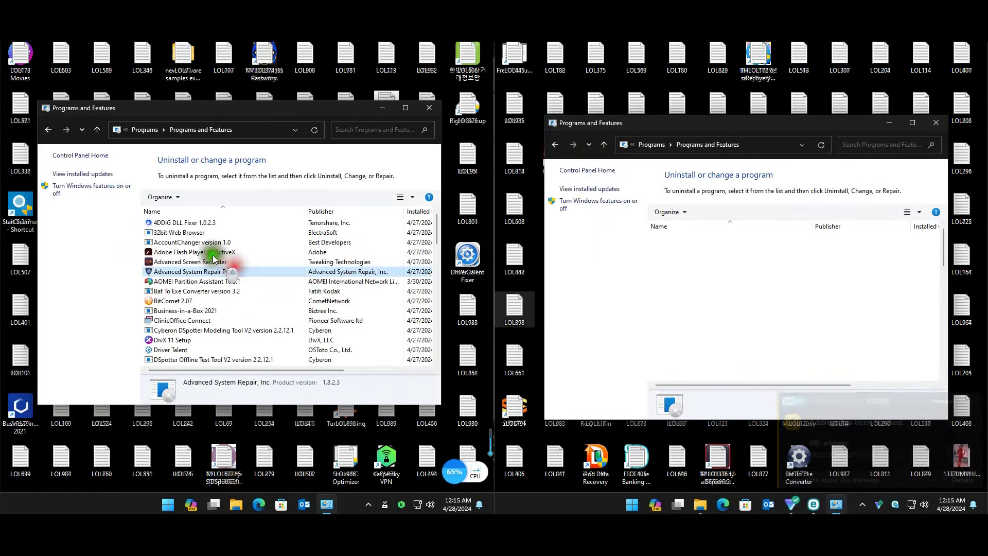
scroll(212, 244, "down", 3)
scroll(213, 244, "down", 2)
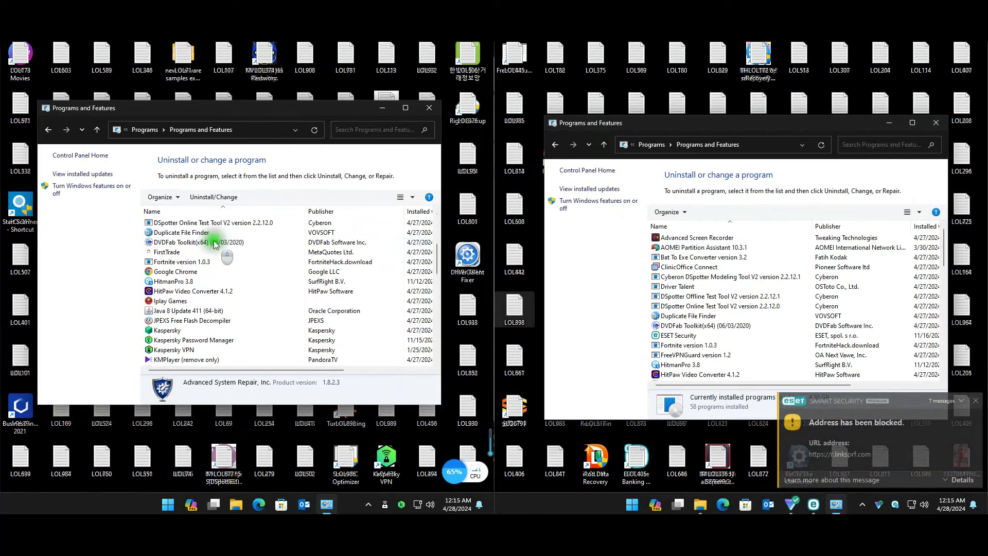
scroll(216, 244, "down", 8)
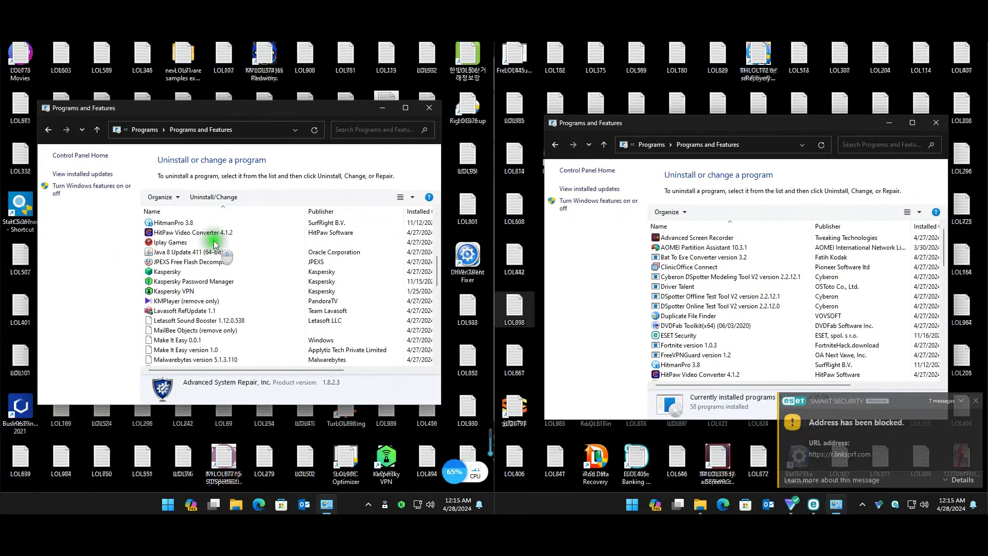
scroll(206, 255, "down", 5)
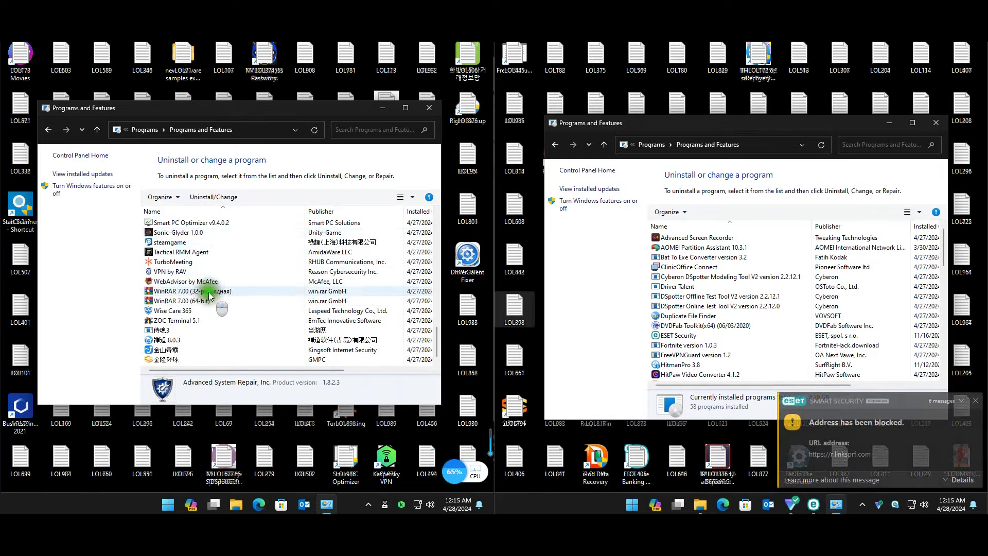
scroll(186, 299, "up", 15)
scroll(170, 327, "up", 1)
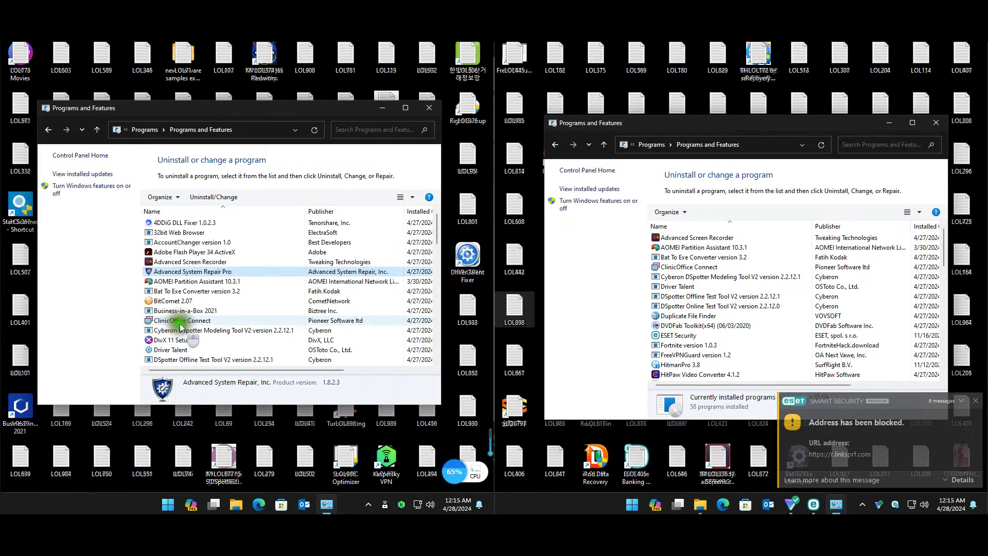
left_click(429, 110)
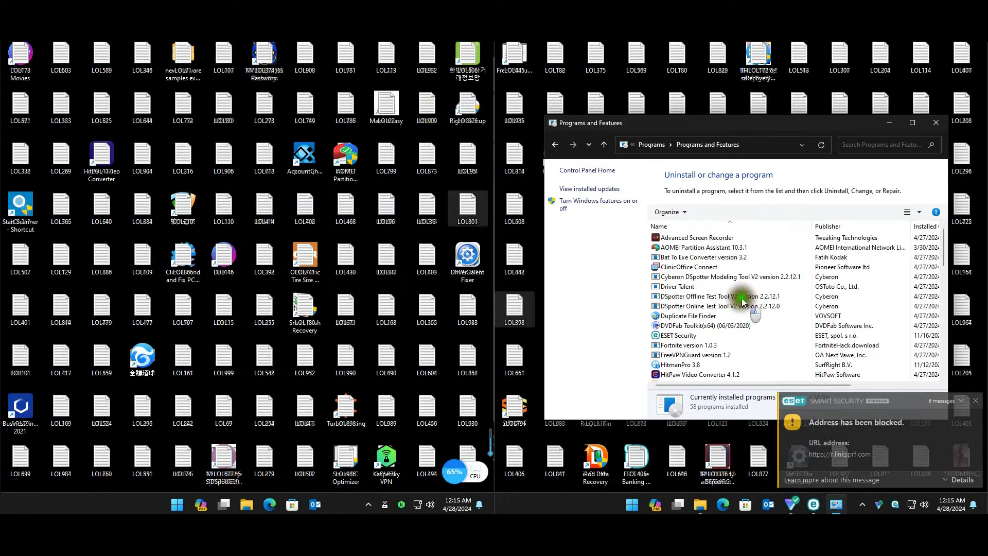
Review the installed programs on the ESET machine, and close its Programs and Features window
left_click(736, 296)
scroll(732, 281, "down", 4)
scroll(733, 281, "down", 8)
scroll(735, 283, "down", 3)
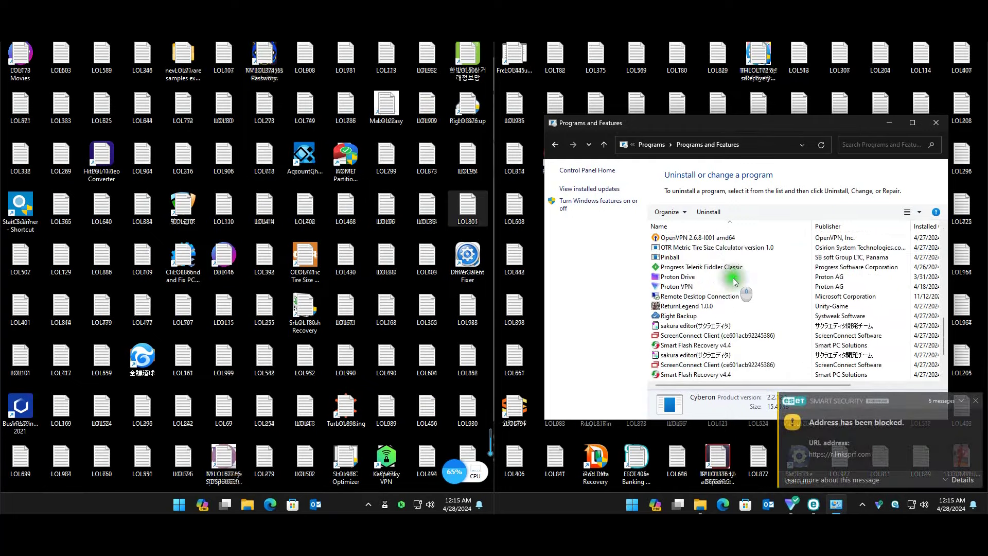
left_click(936, 122)
Close the GMPC folder on the ESET machine, and check the Documents and Pictures folders from the HitmanPro folder window before closing it
mouse_move(723, 507)
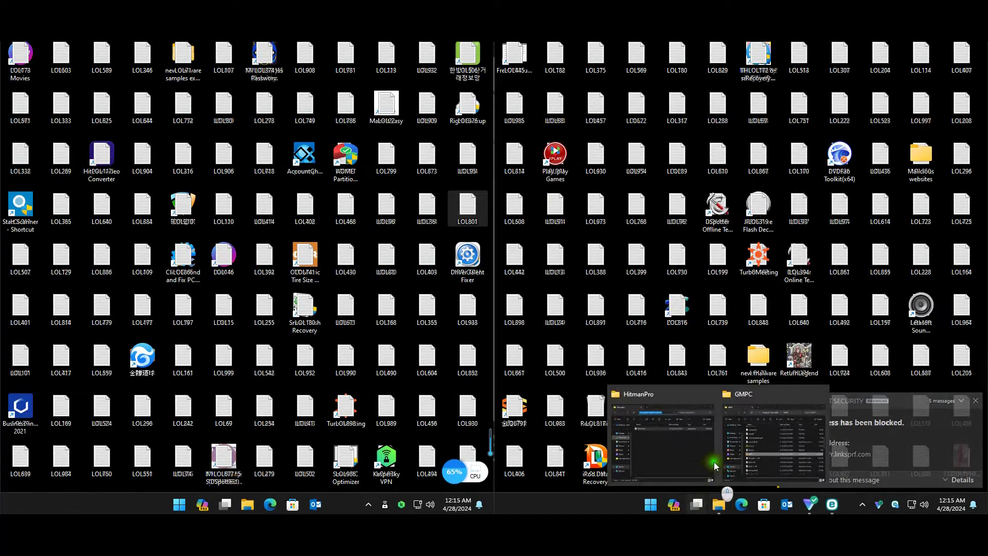
left_click(822, 394)
left_click(700, 386)
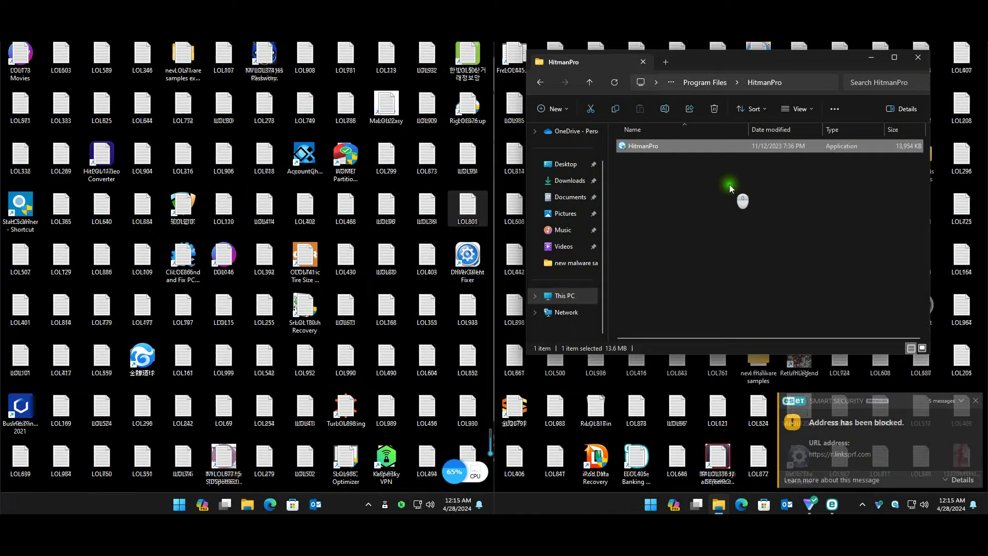
left_click(565, 164)
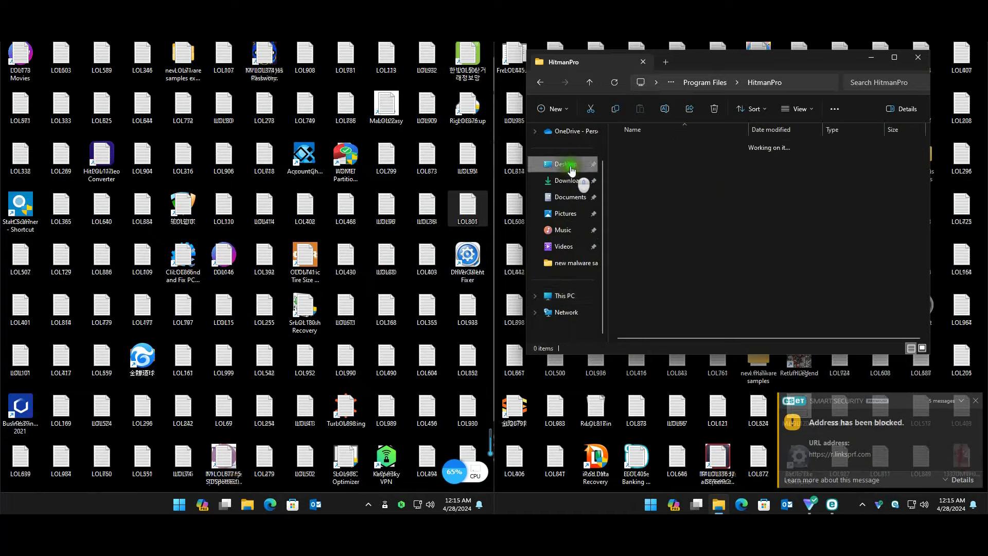
left_click(569, 196)
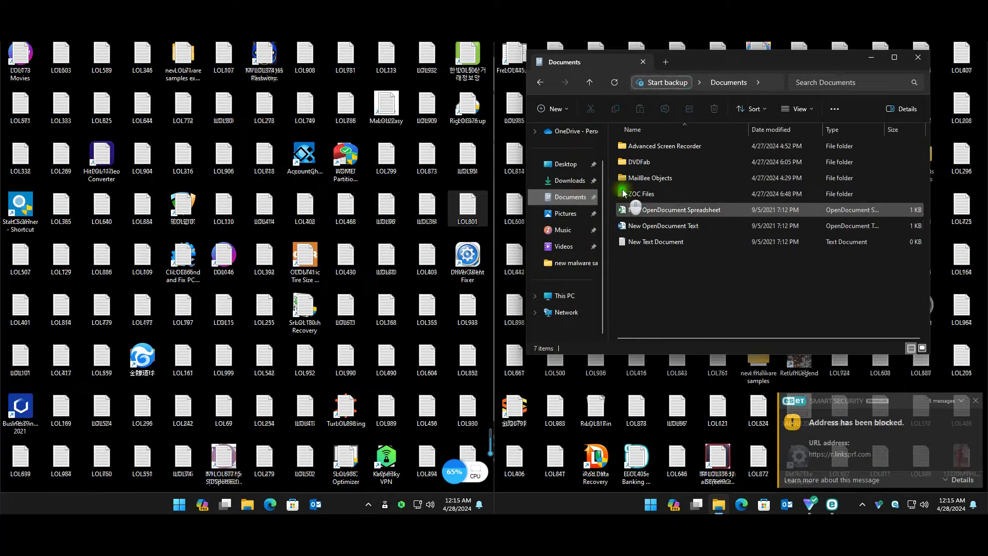
left_click(582, 215)
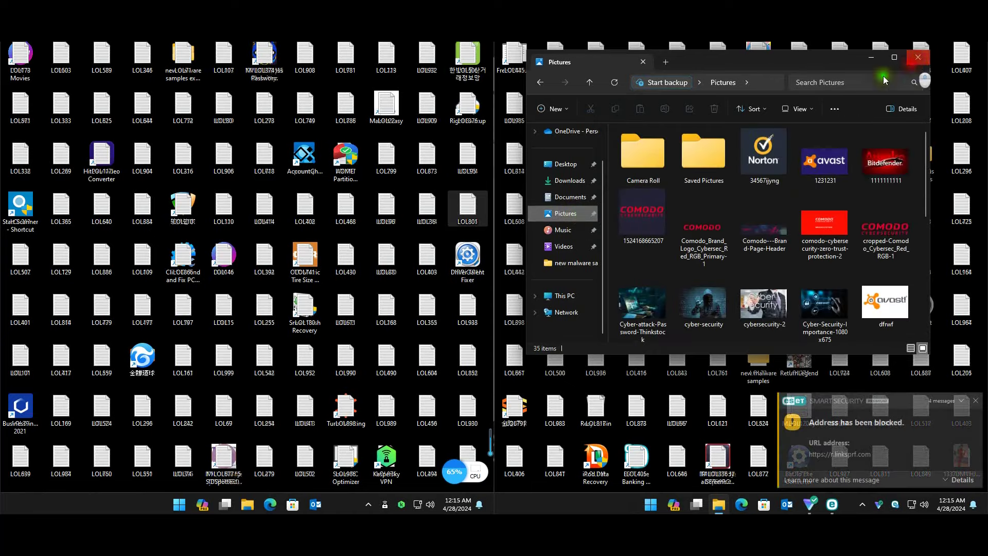
left_click(917, 57)
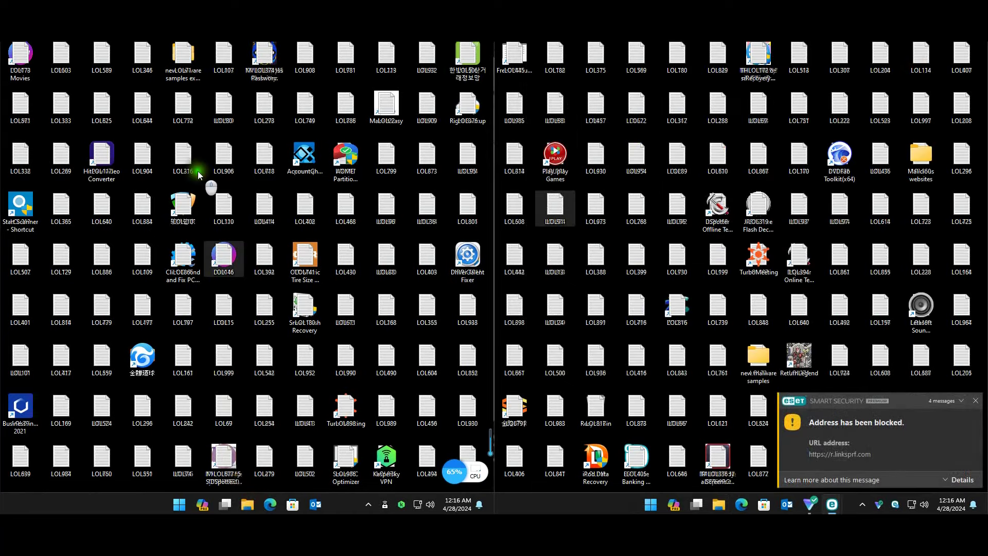
Check the Documents and Pictures folders in File Explorer on the Kaspersky machine, and close the window
key("super+e")
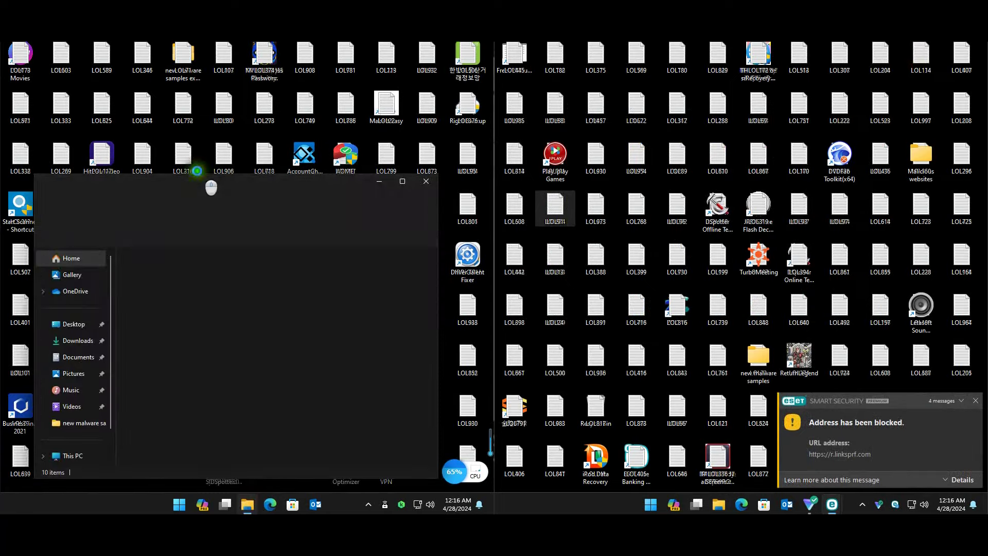
left_click(80, 358)
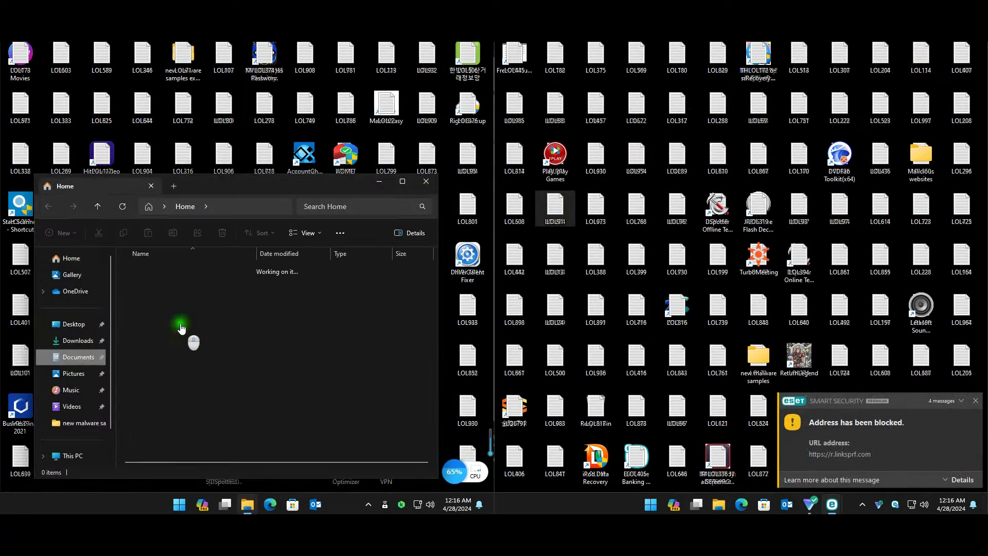
left_click(74, 379)
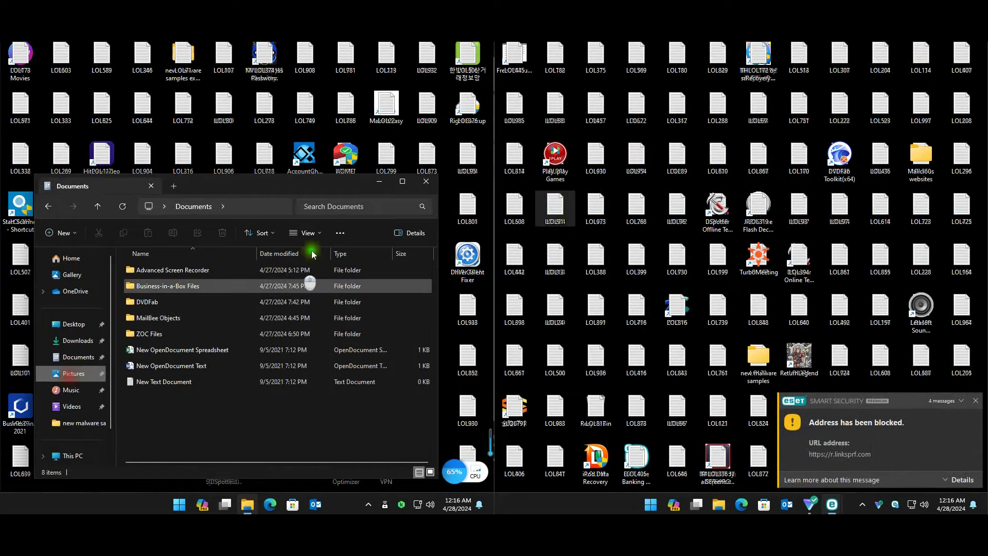
left_click(427, 181)
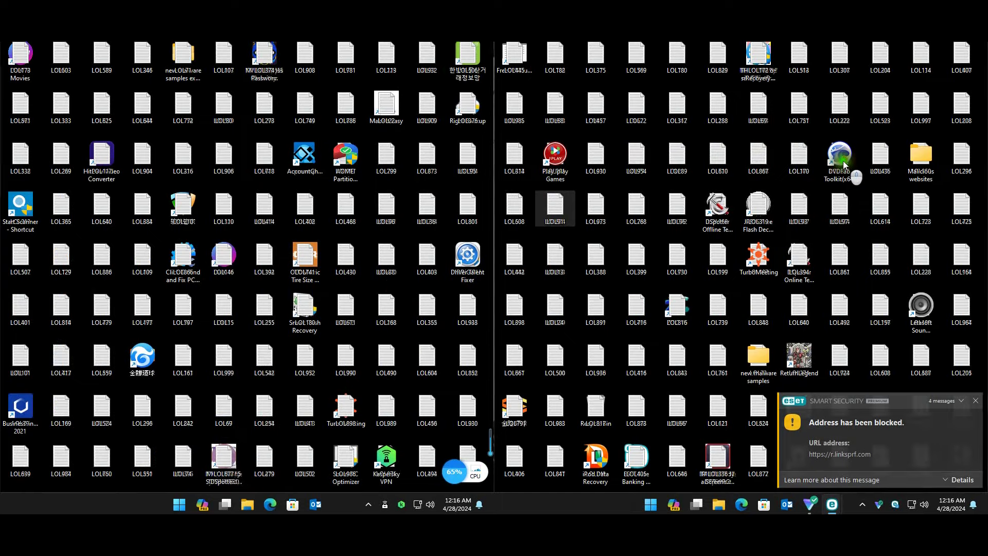